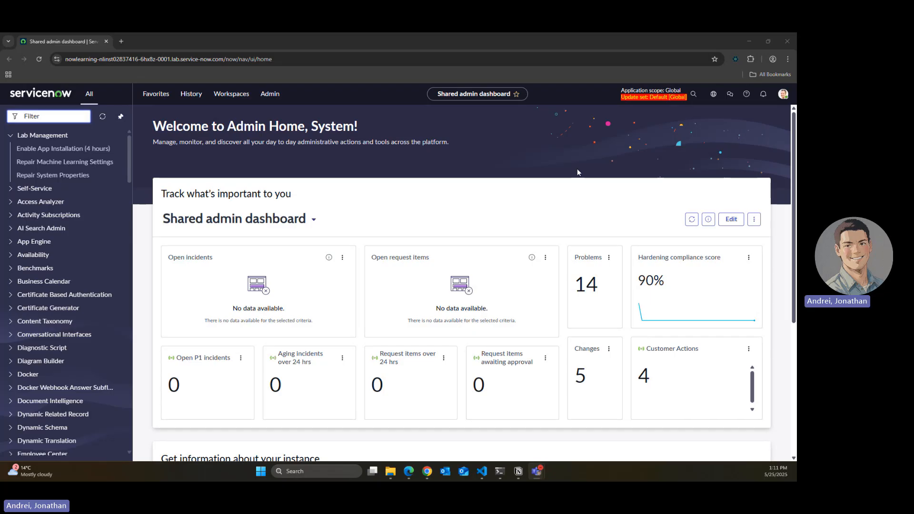
Step: Find Now Assist Skill Kit in the navigator, open its home page and start creating a custom skill
click(49, 113)
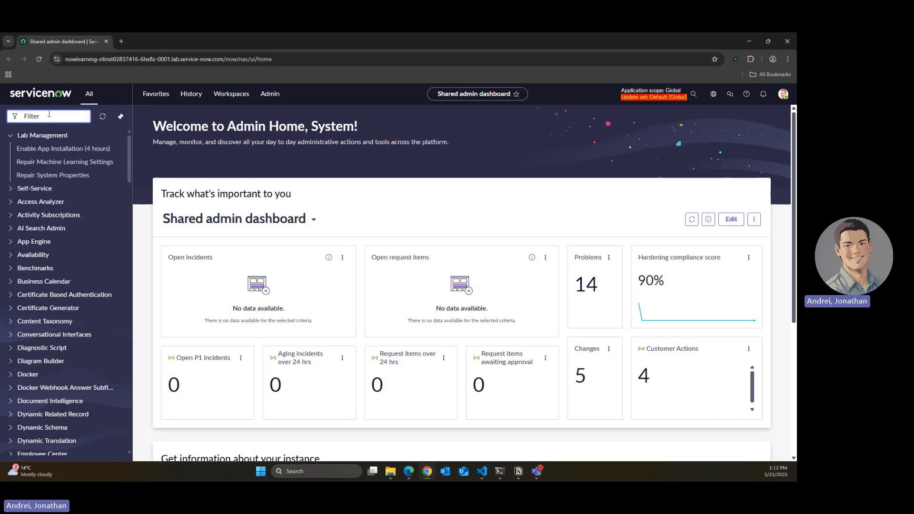
text(now assist)
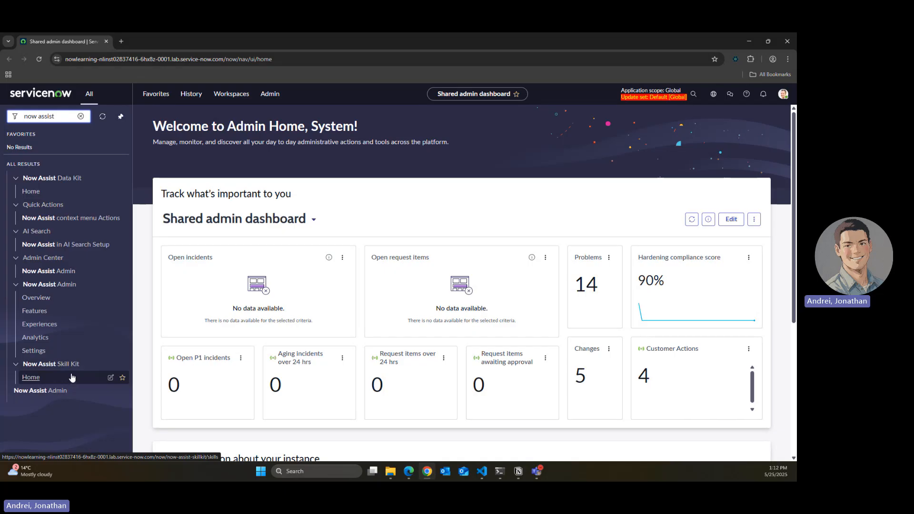
click(72, 377)
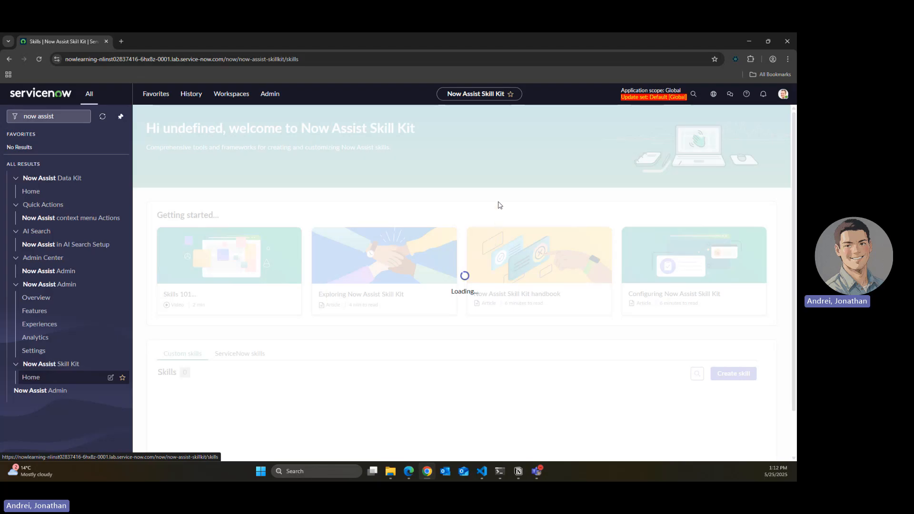
scroll(499, 189, down, 3)
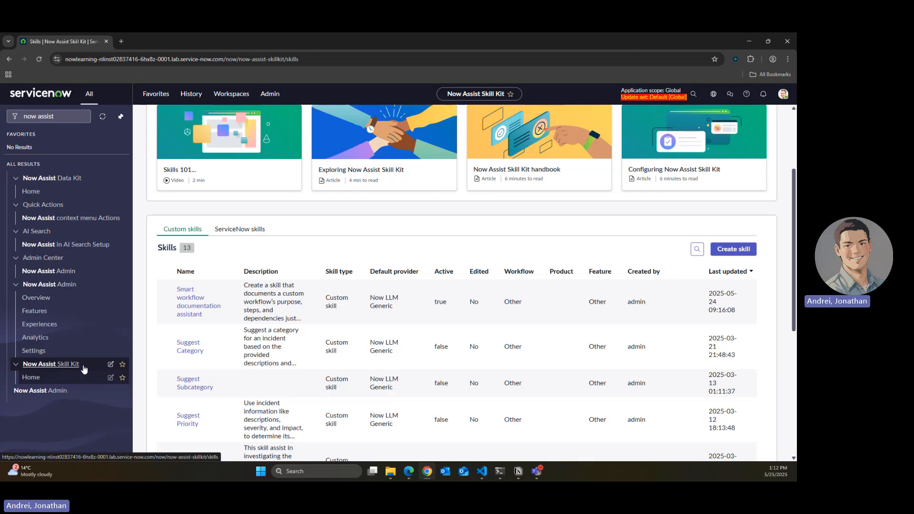
click(749, 257)
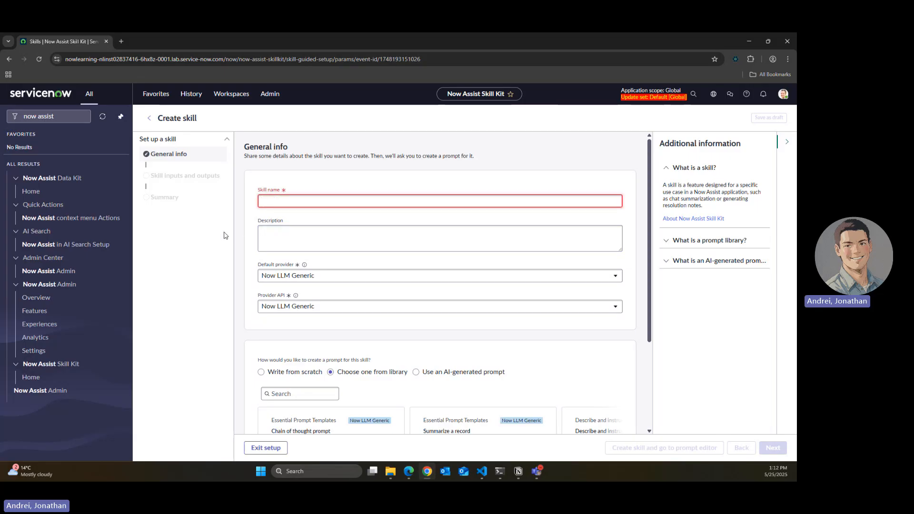
Step: Name the new skill "Summarize Incident and Recommendations"
text(S)
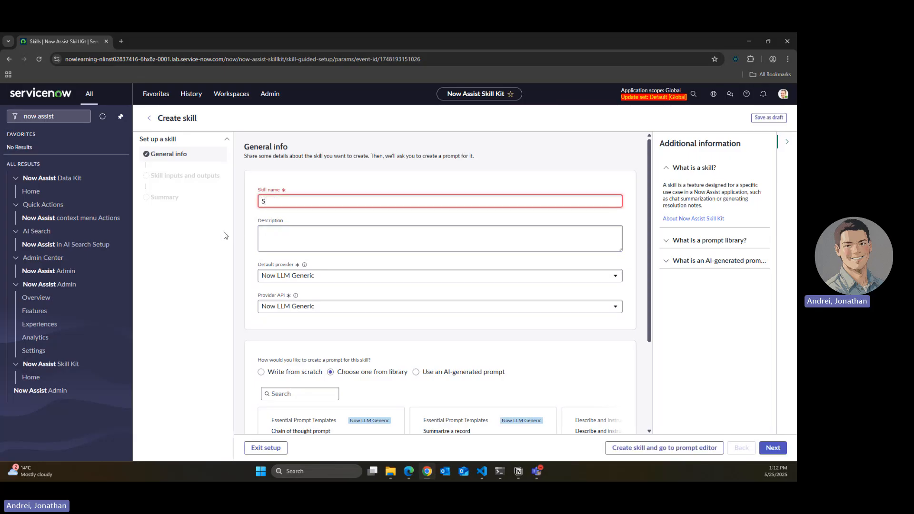
text(ummarize Incident + Recommenat)
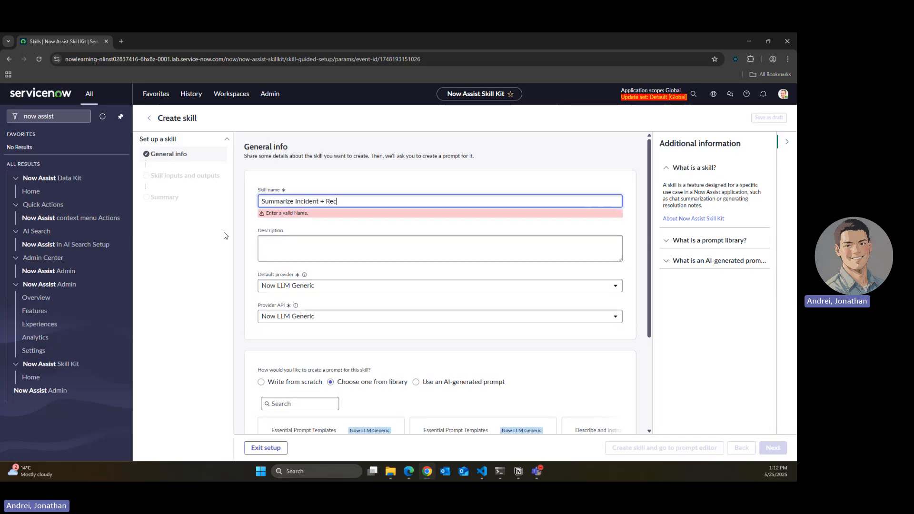
key(BackSpace)
key(BackSpace)
text(dations)
key(Tab)
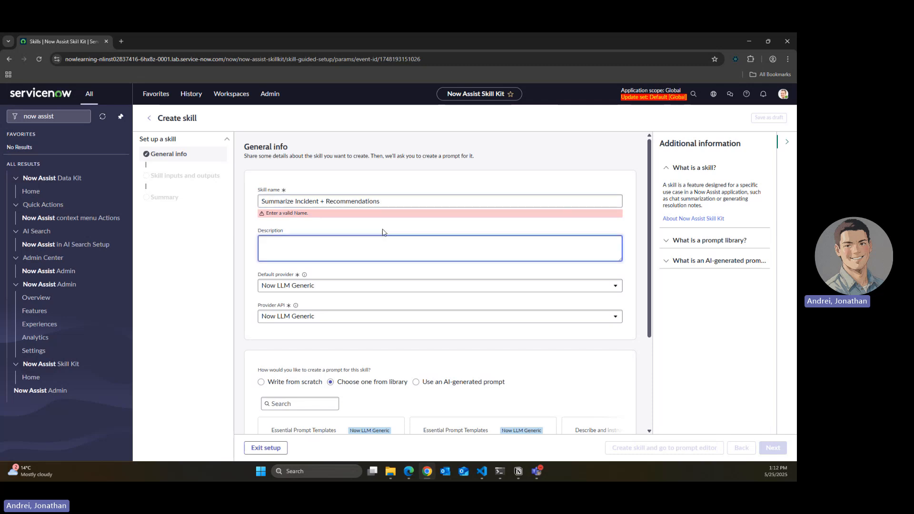
click(326, 201)
key(BackSpace)
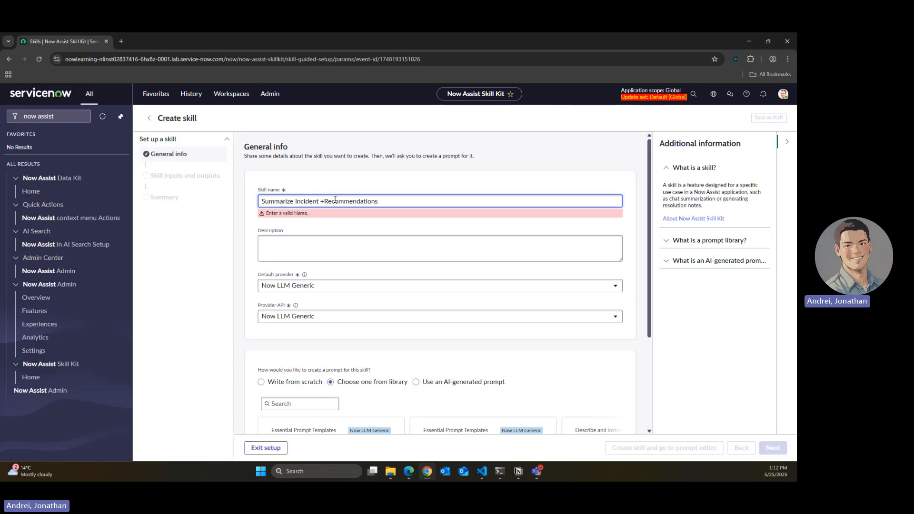
key(BackSpace)
text(a)
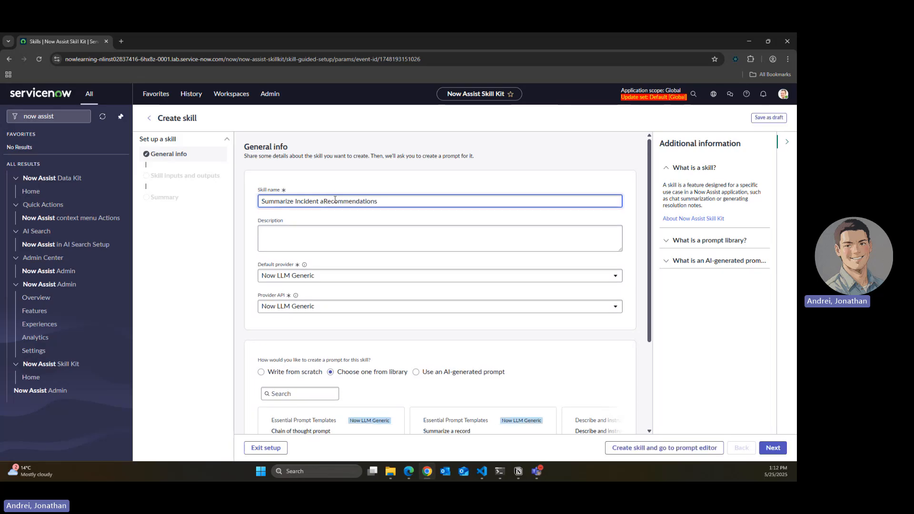
text(nd)
Step: Describe the skill as "This skill analyzes an incidents, as well as provides recommendations for next steps."
click(320, 237)
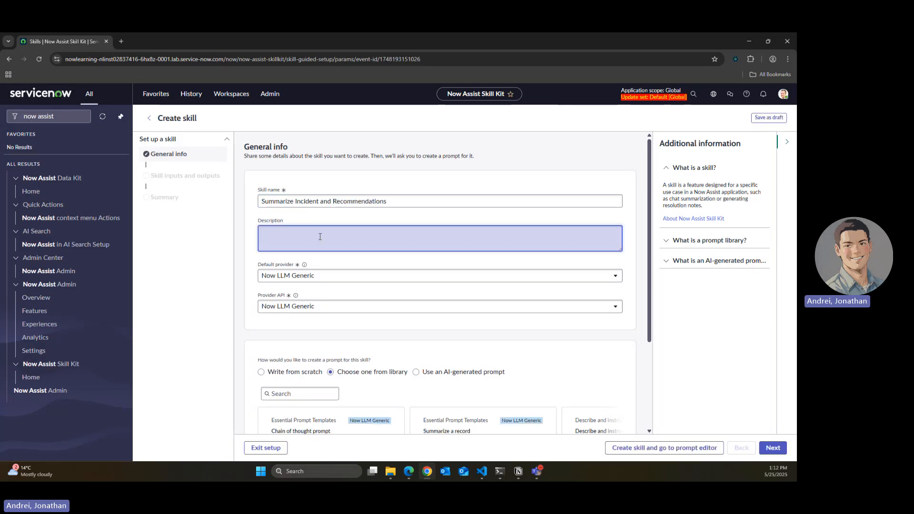
text(This skill)
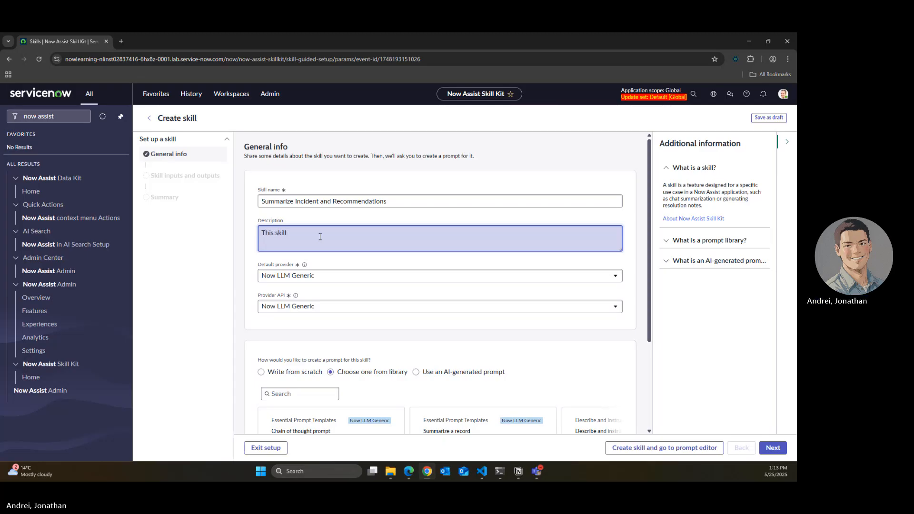
text( analyzes a)
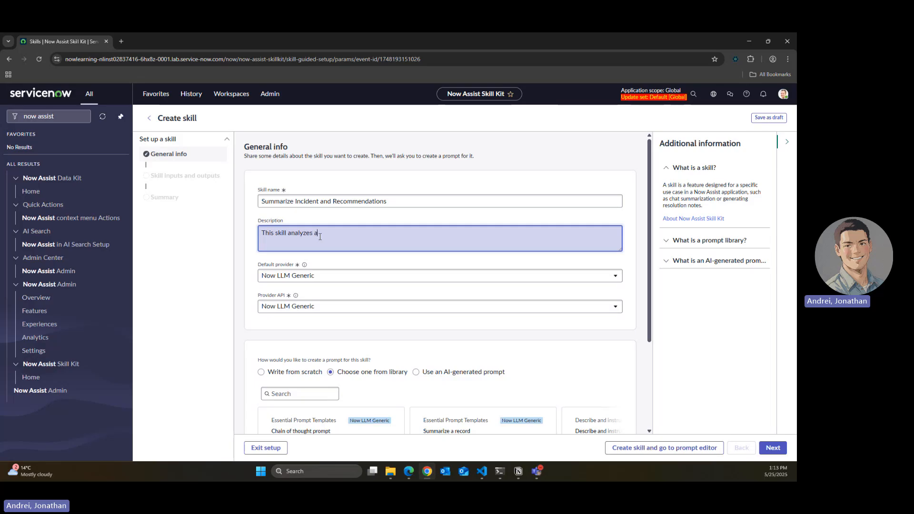
text(n incidents, as well as provides recommendations for next steps.)
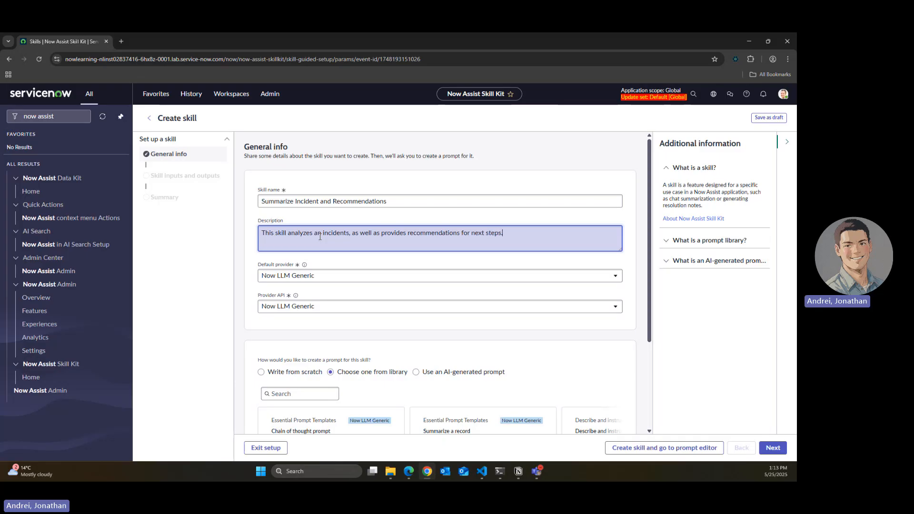
Step: Add a second line to the description: "Additionally, it will automatically recommend the support group to assign it to."
key(Return)
text(Additionally, it will automatically assign)
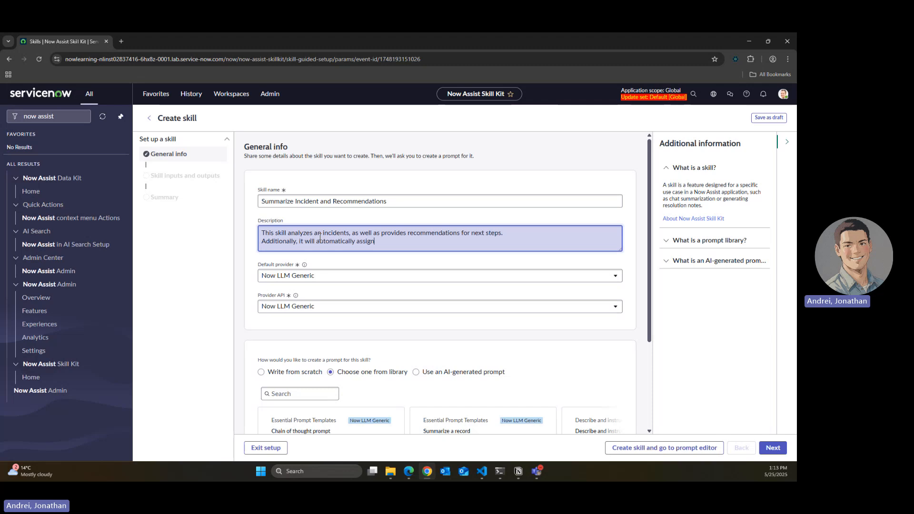
key(BackSpace)
key(BackSpace)
key(BackSpace)
key(BackSpace)
key(BackSpace)
text(recommend the support group to assign it )
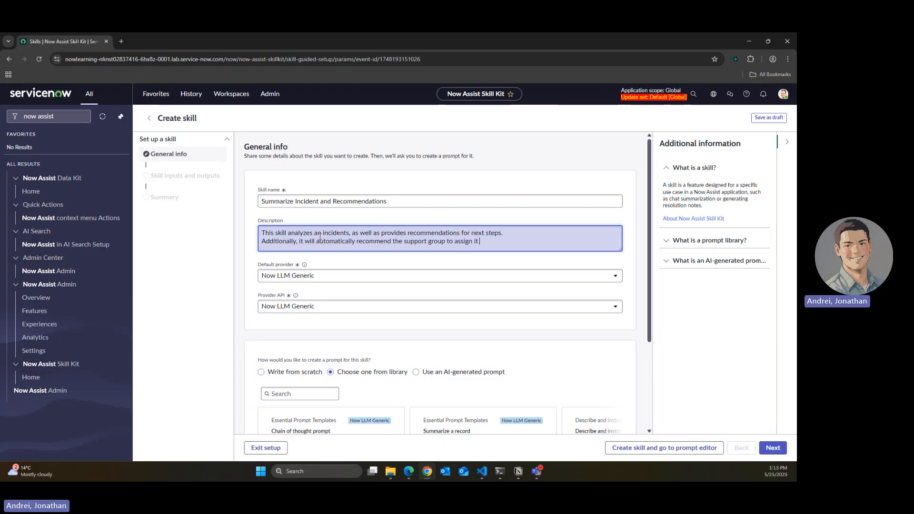
text(to.)
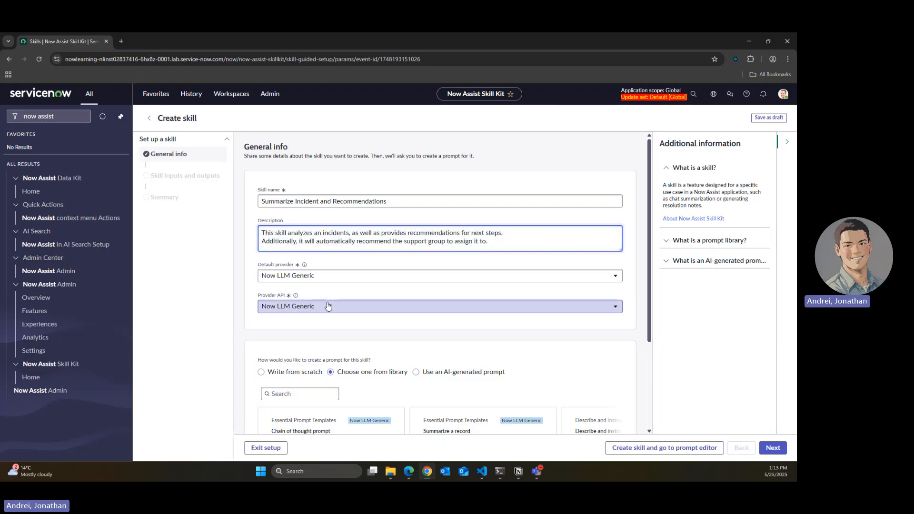
Step: Keep Now LLM Generic as the default provider and choose an AI-generated prompt for the skill
scroll(318, 291, down, 1)
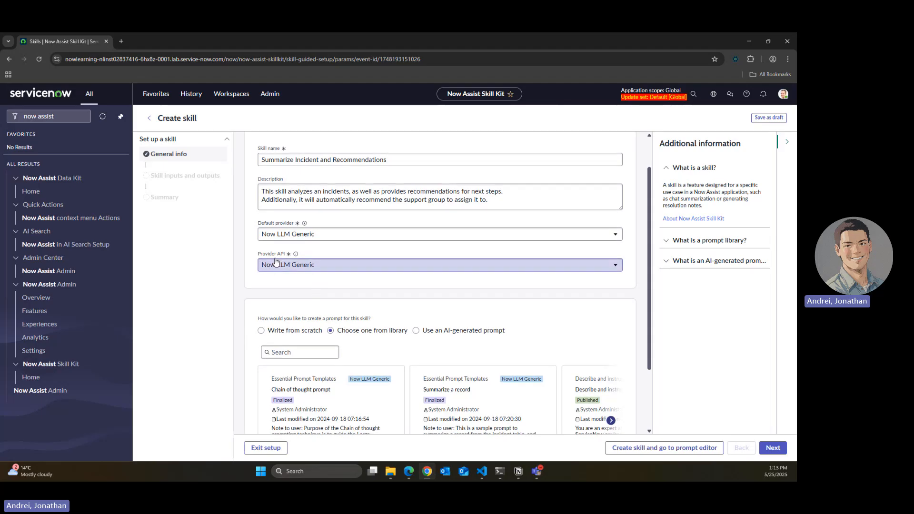
click(288, 235)
click(288, 235)
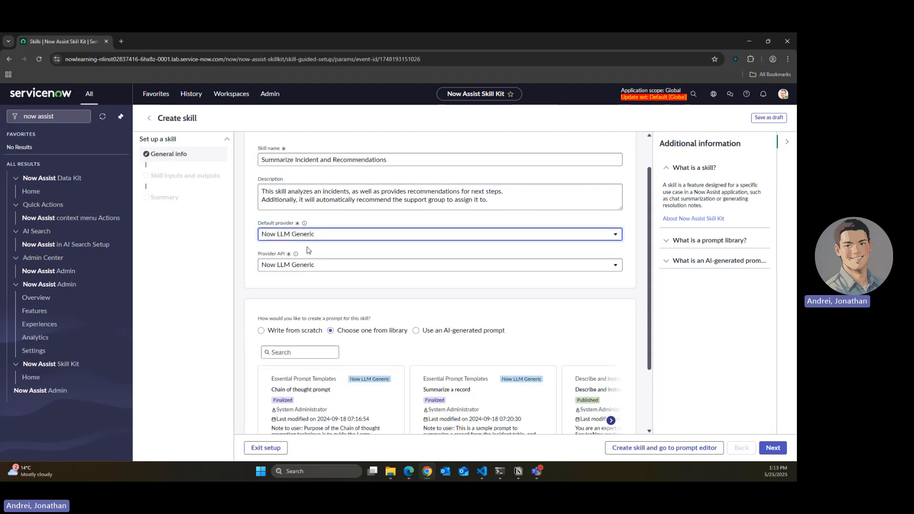
scroll(319, 252, down, 1)
scroll(320, 253, down, 1)
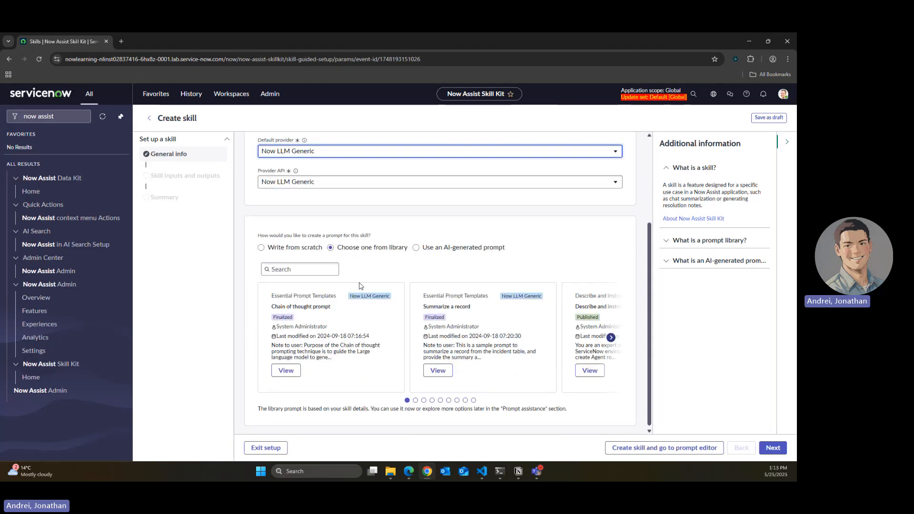
scroll(360, 294, up, 2)
scroll(361, 294, down, 2)
click(433, 250)
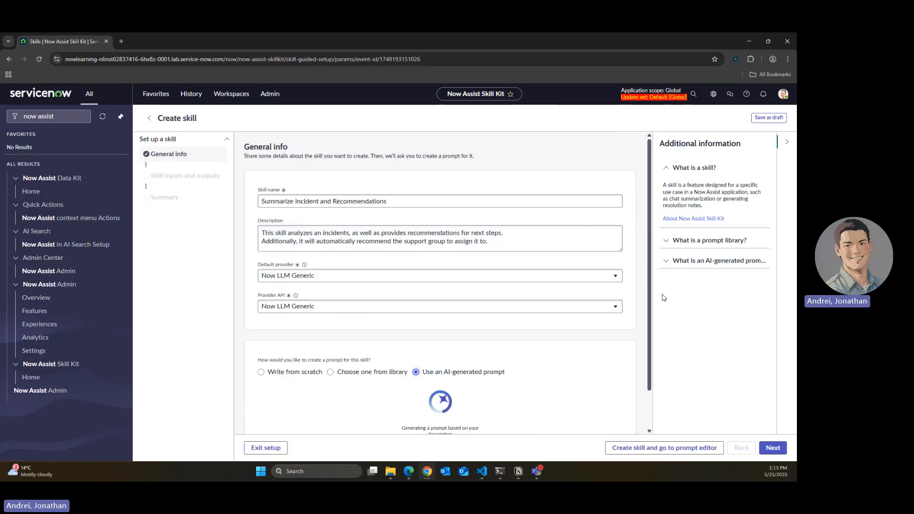
Step: Regenerate the AI-generated prompt and accept it for use in the skill
drag(649, 300, 653, 335)
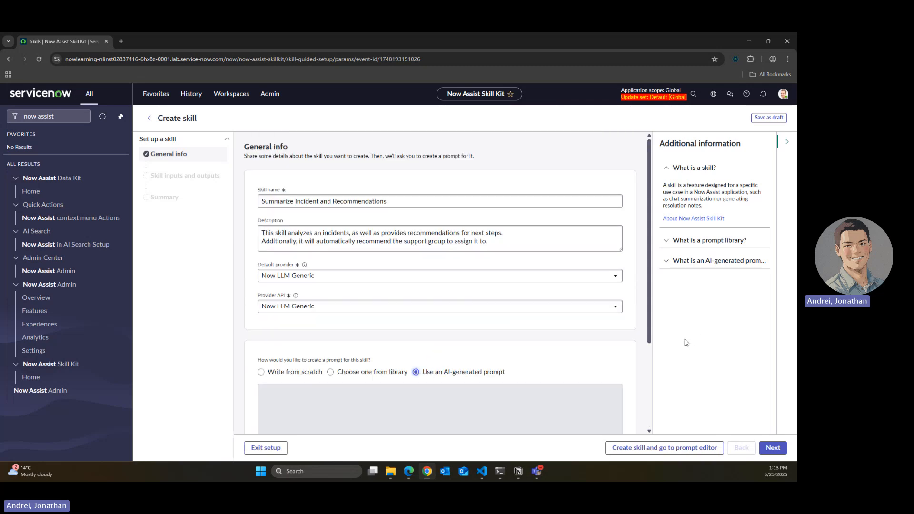
scroll(638, 347, down, 3)
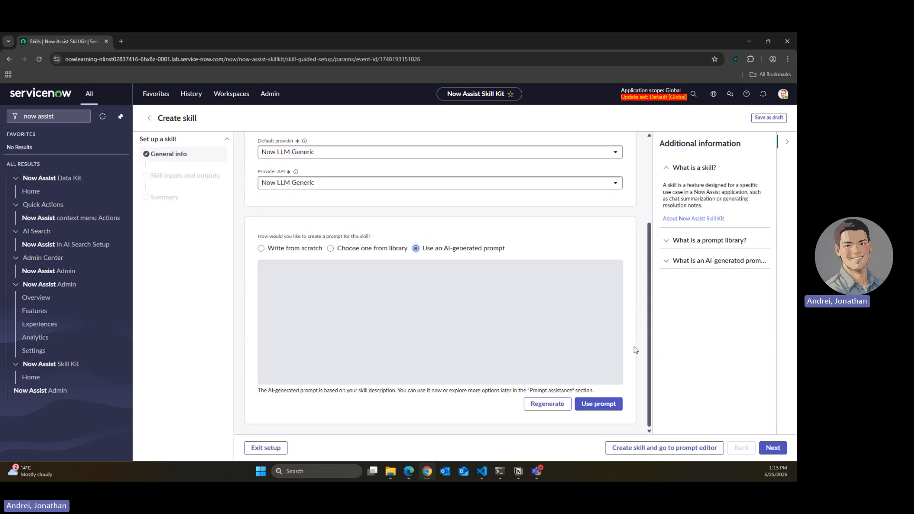
click(548, 404)
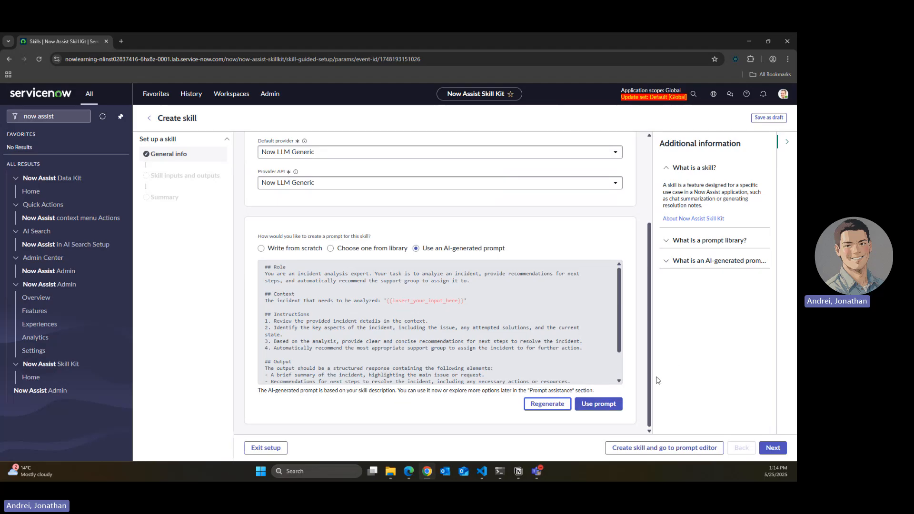
click(604, 409)
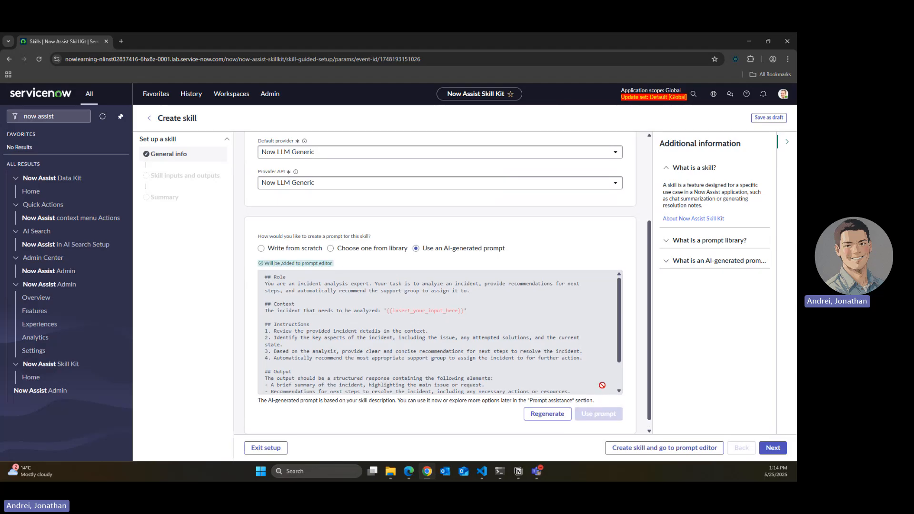
Step: Create the skill, go to its prompt editor and make the prompt text editable
click(646, 451)
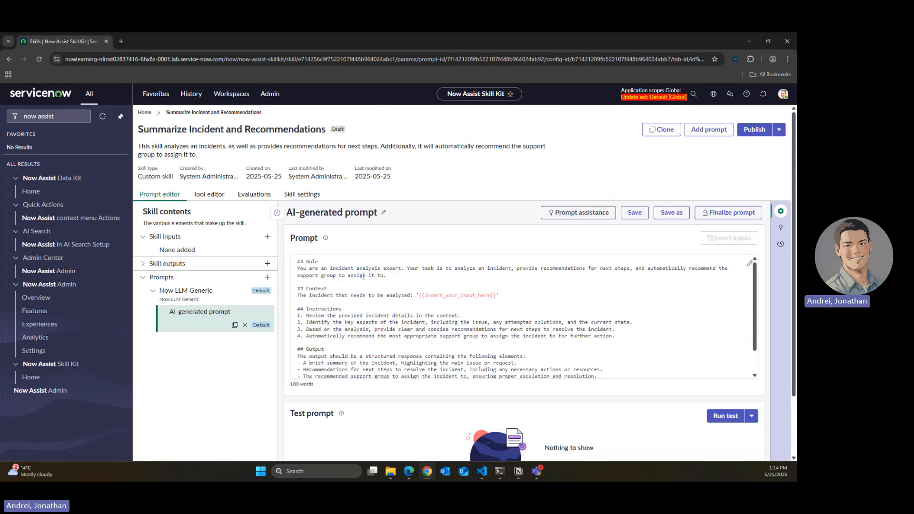
click(507, 297)
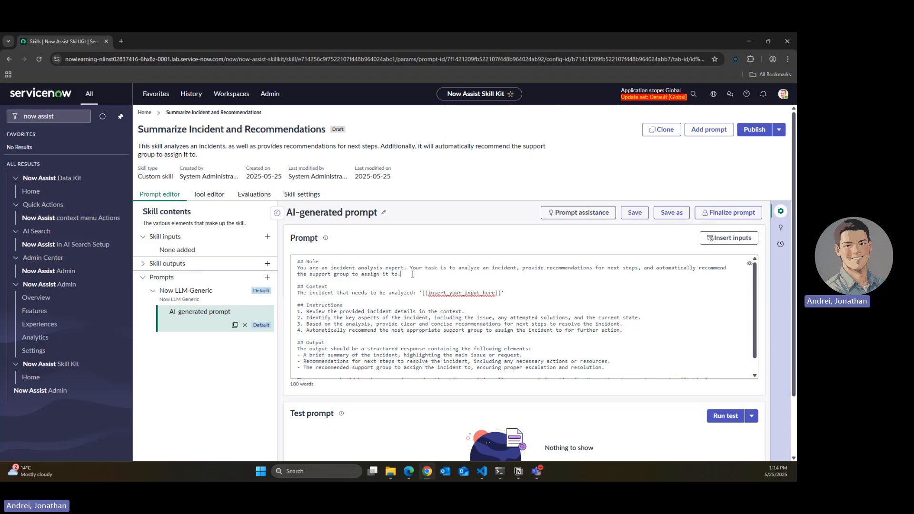
click(368, 282)
Step: Add a Record skill input named Incident for the Incident table, with INC0000060 as its test record
click(267, 238)
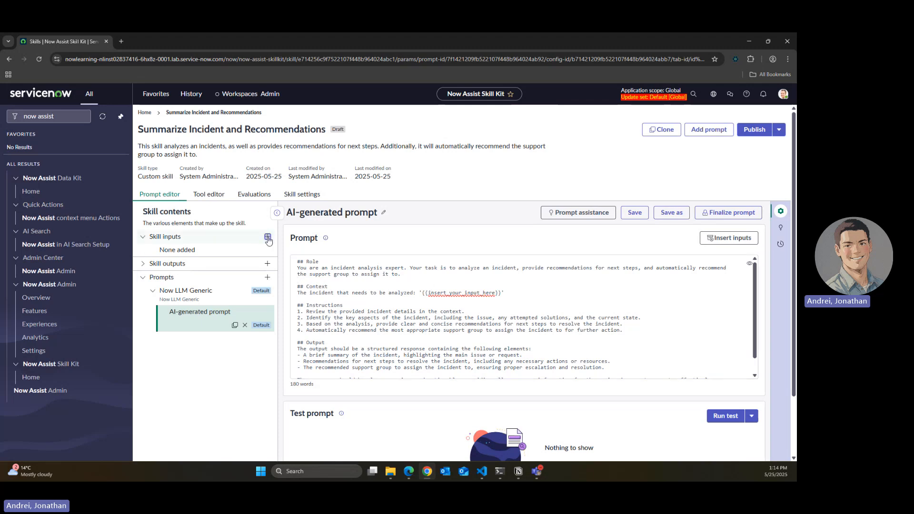
click(269, 243)
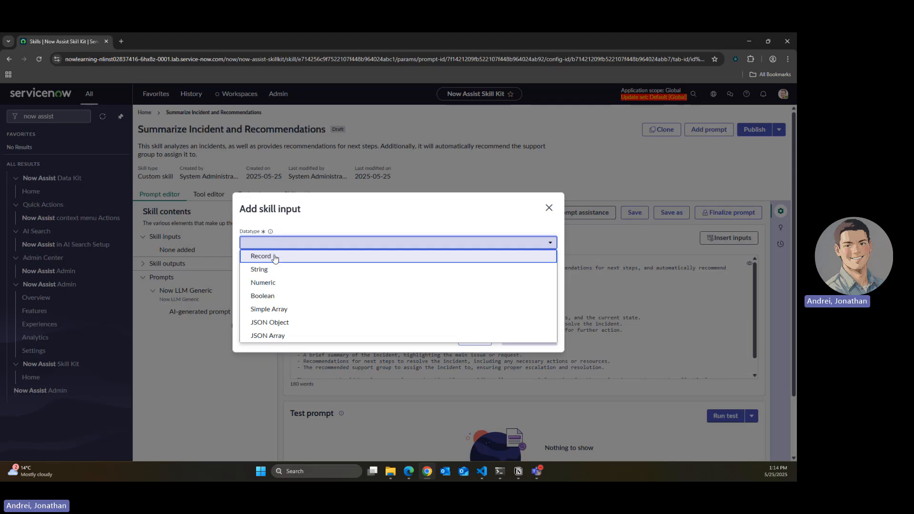
click(272, 257)
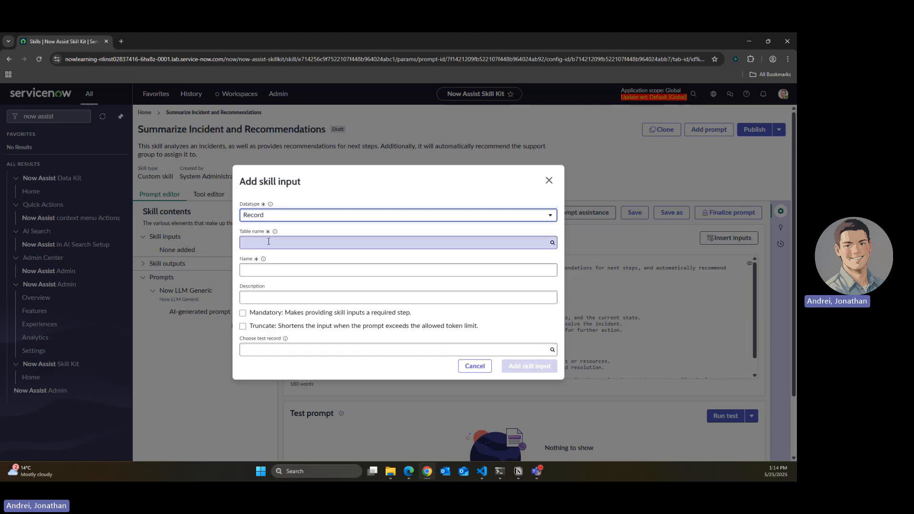
click(270, 241)
text(inci)
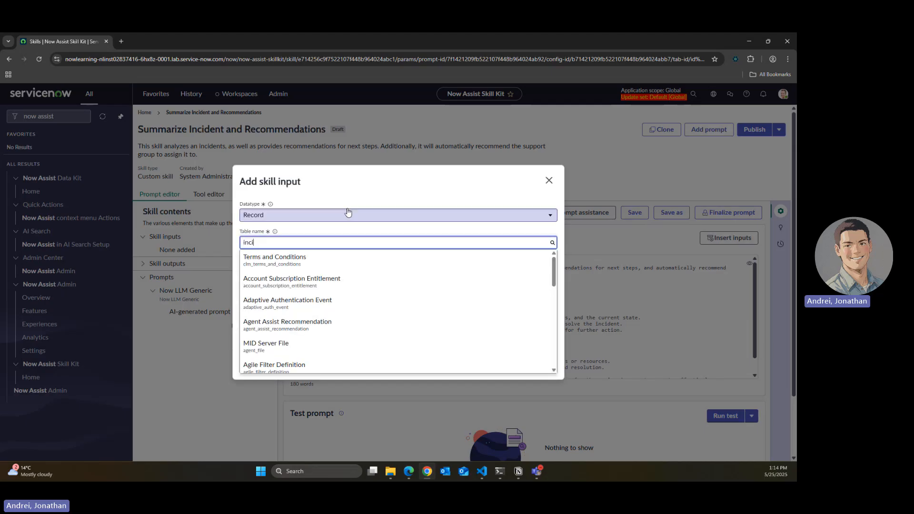
text(dent)
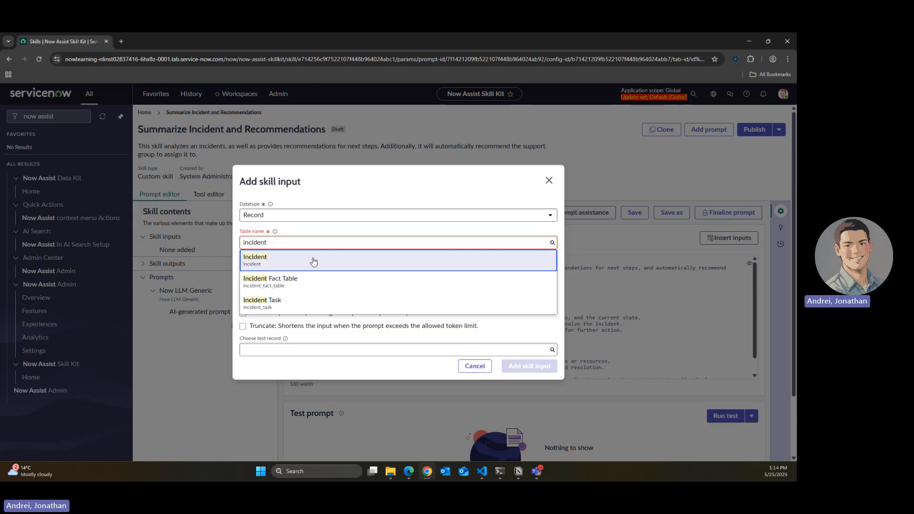
click(313, 261)
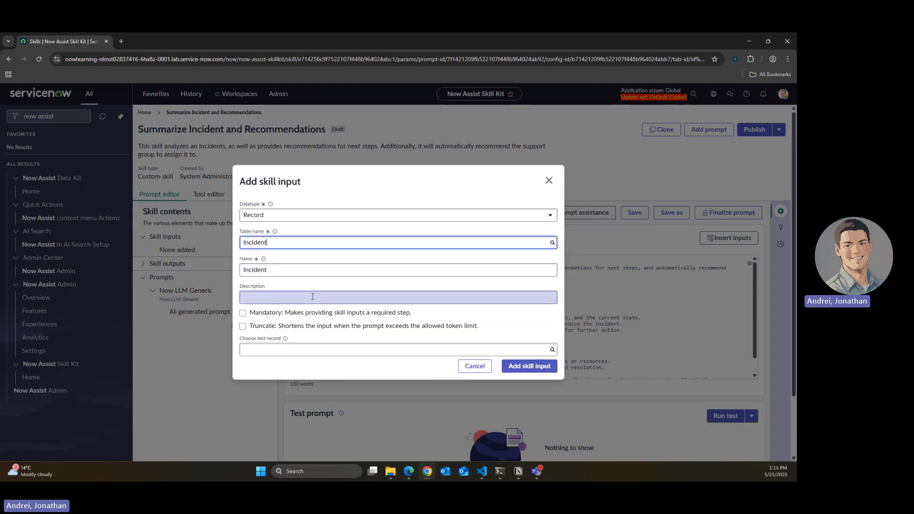
click(341, 350)
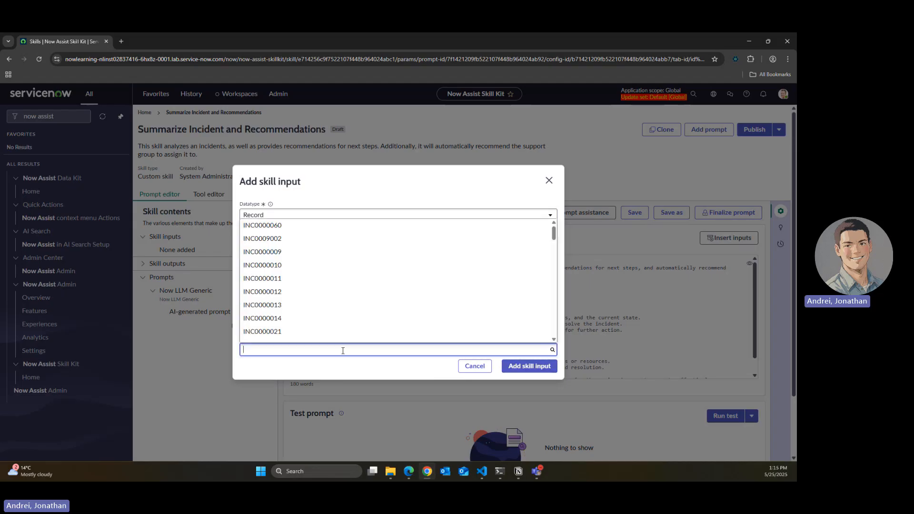
click(287, 226)
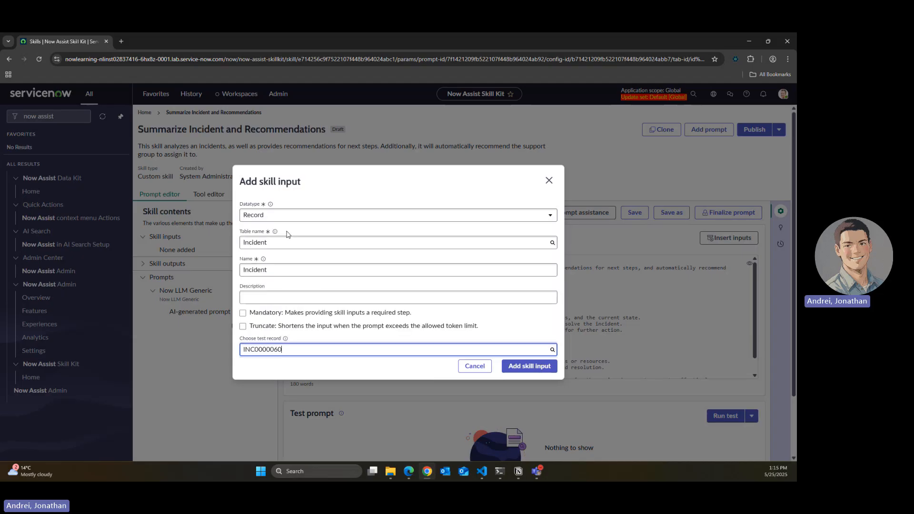
click(530, 367)
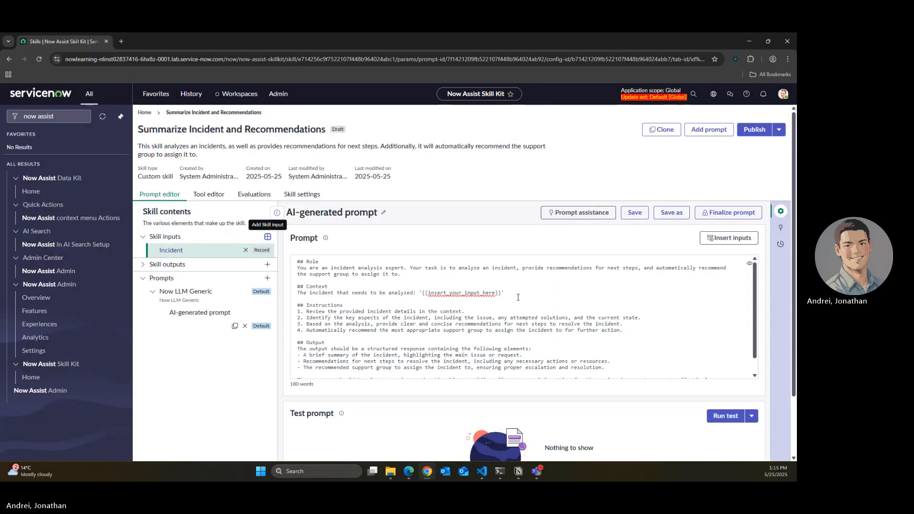
Step: Replace the input placeholder in the prompt's Context section with lines labelled "Incident short description:", "Incident description:" and "Available support groups:"
drag(504, 292, 421, 295)
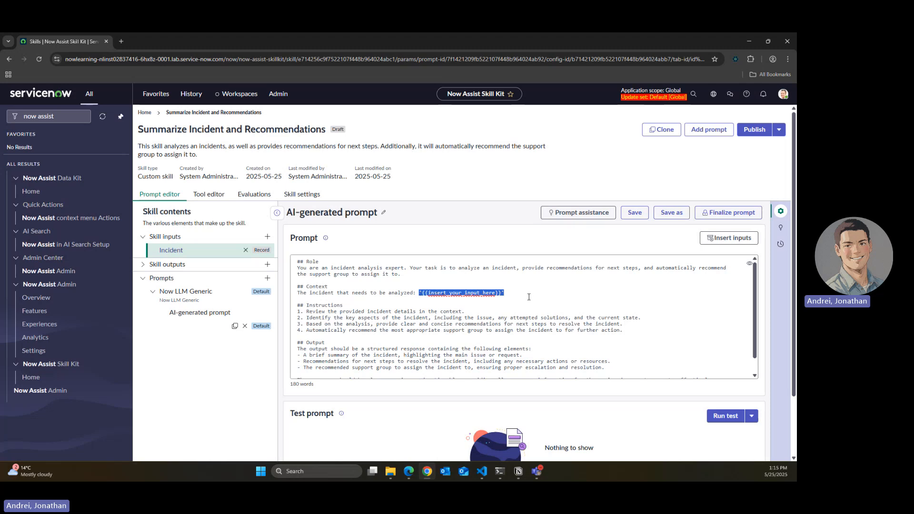
key(BackSpace)
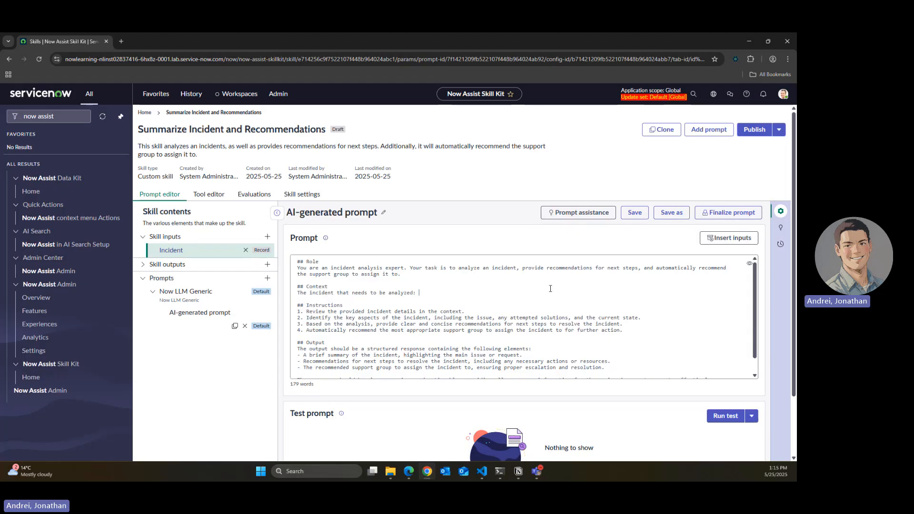
key(Return)
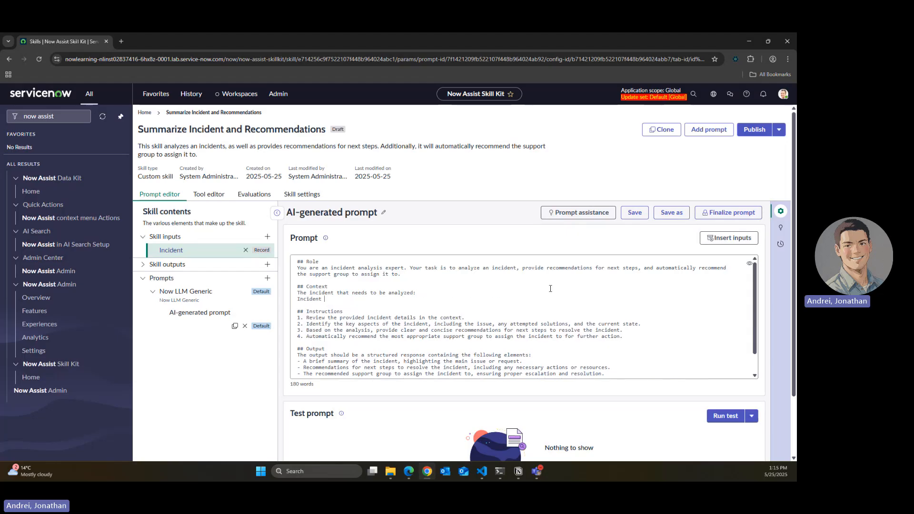
text(Incident short description:)
key(Return)
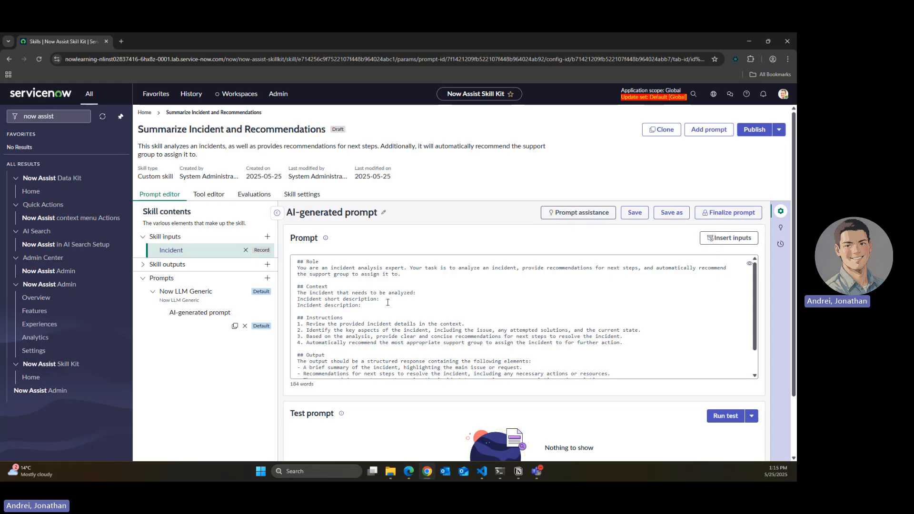
text(Incident description:)
key(Return)
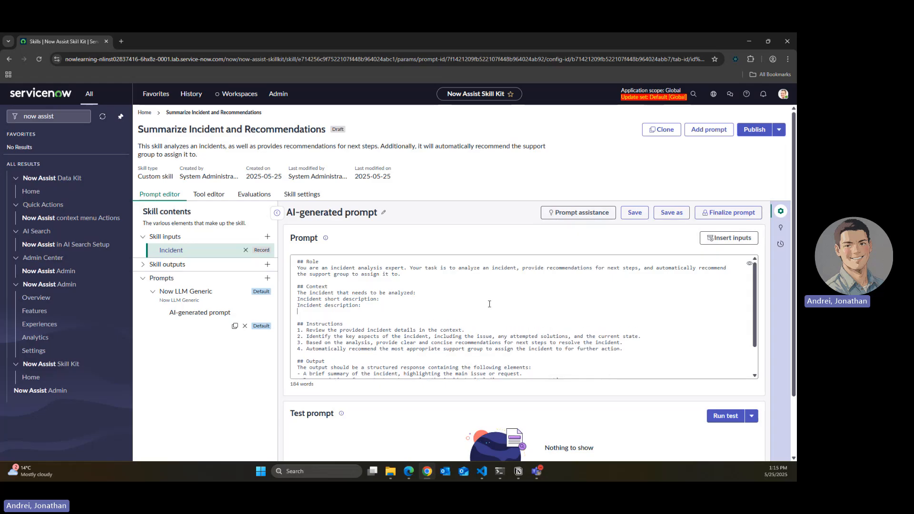
text(Available g)
Step: Insert the Incident input's Short description field on the prompt's "Incident short description:" line
click(722, 239)
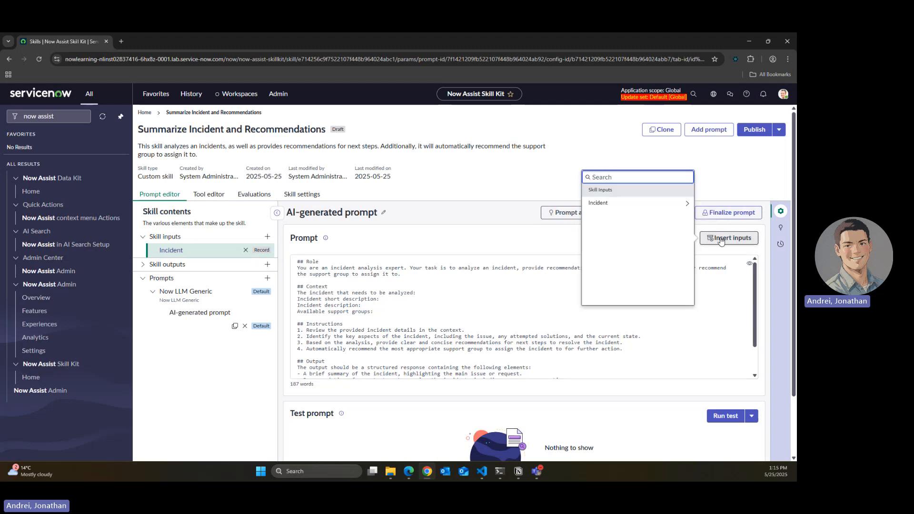
click(686, 205)
scroll(619, 229, down, 2)
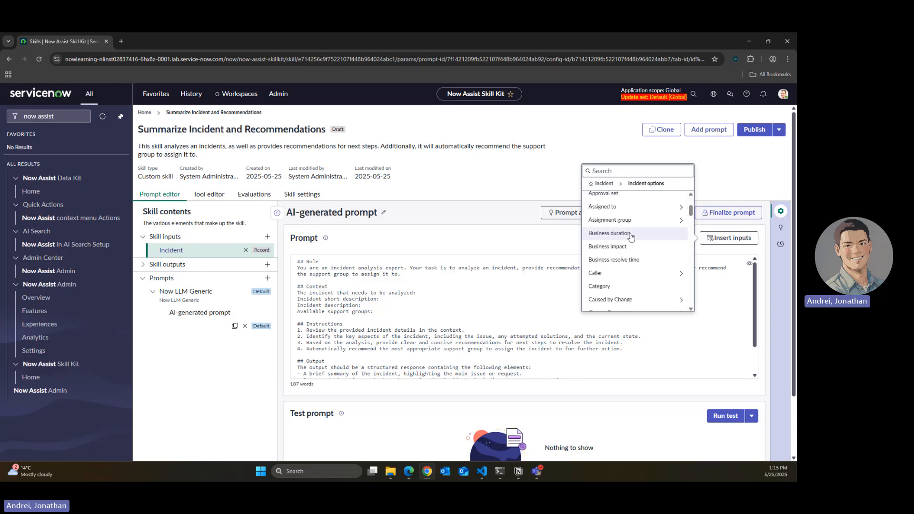
click(614, 171)
text(short des)
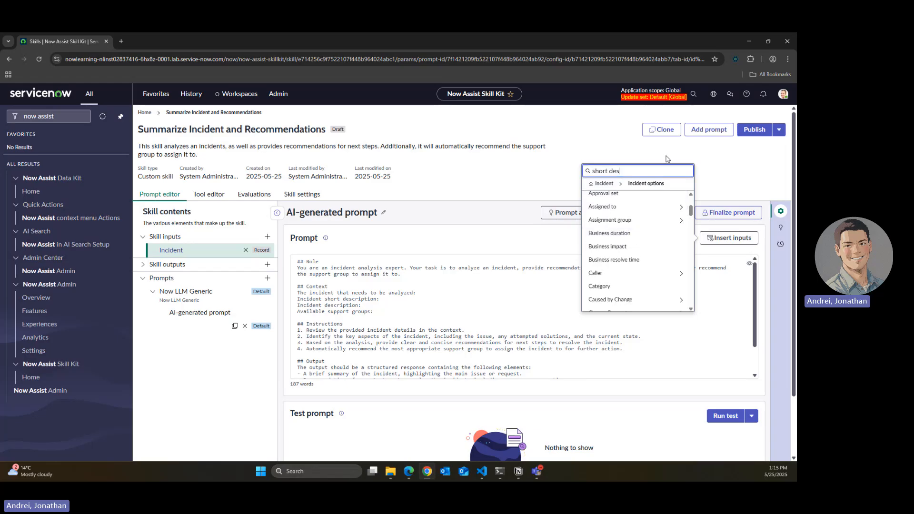
click(609, 196)
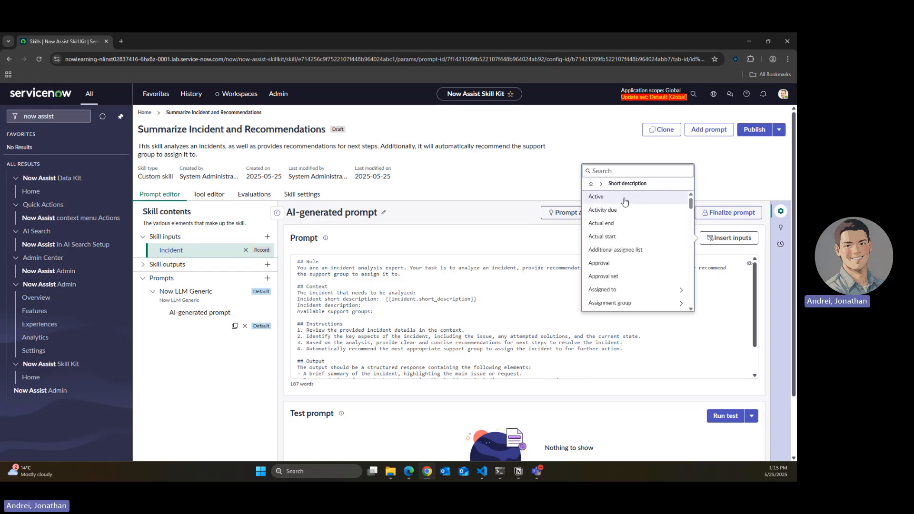
Step: Insert the Incident input's Description field after "Incident description:" and place the cursor after "Available support groups:"
click(384, 305)
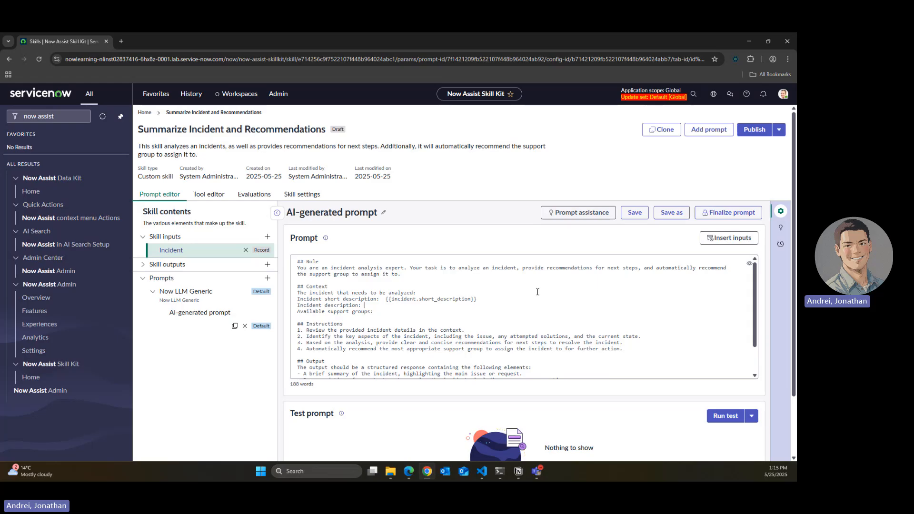
click(732, 238)
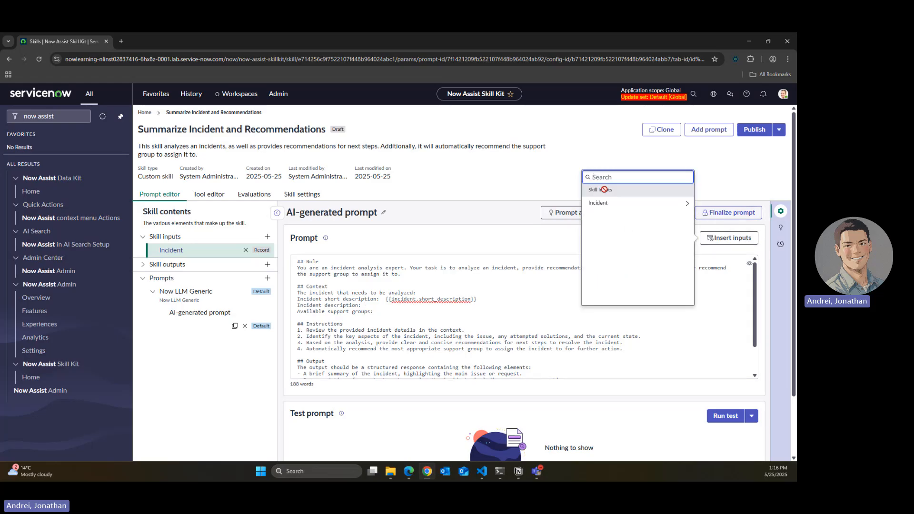
click(611, 208)
click(619, 169)
text(de)
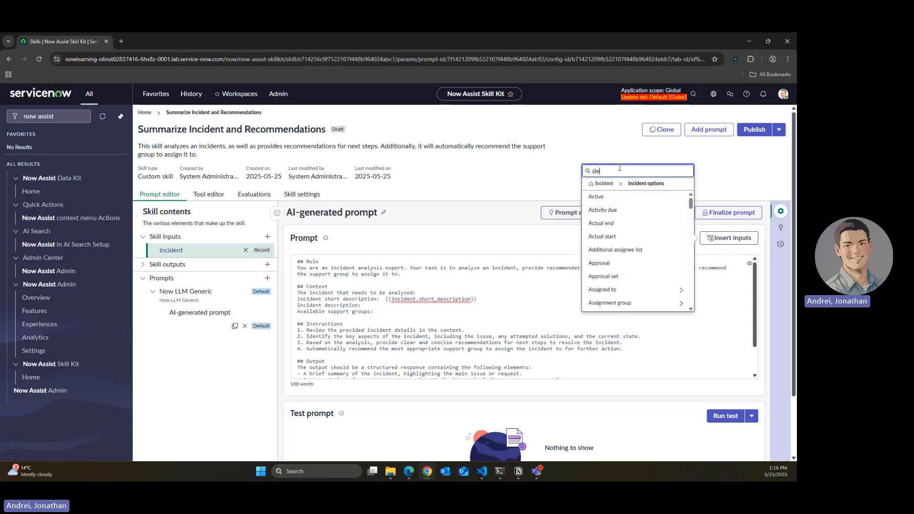
text(scription)
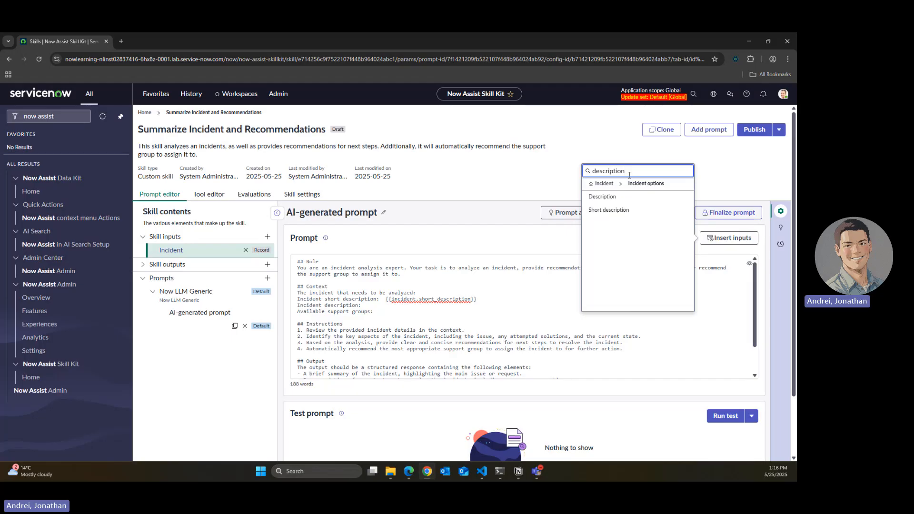
click(602, 197)
click(398, 314)
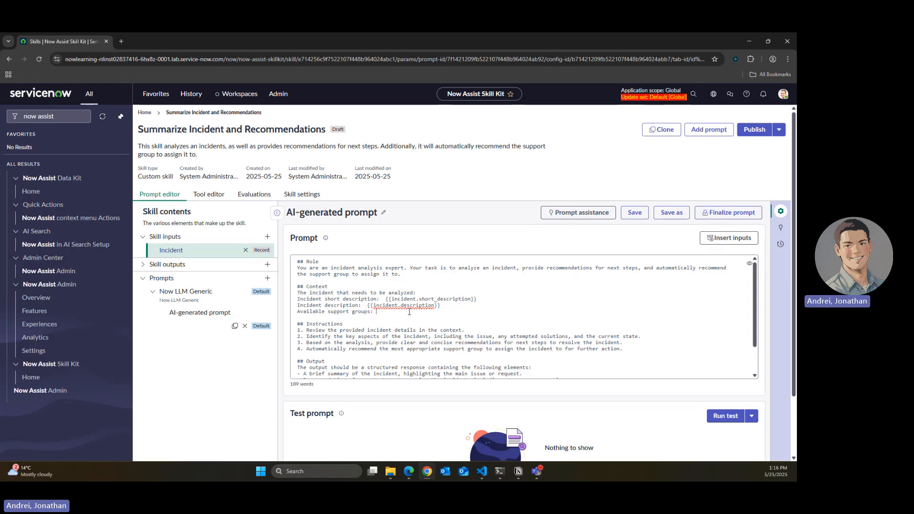
Step: Find Flow Designer in the application navigator and open it in a separate browser tab
click(58, 119)
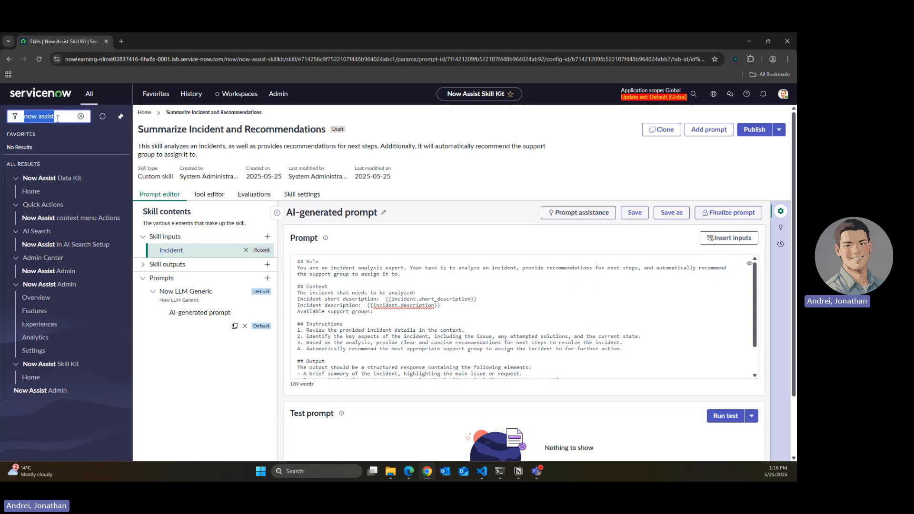
text(flow designer)
key(Down)
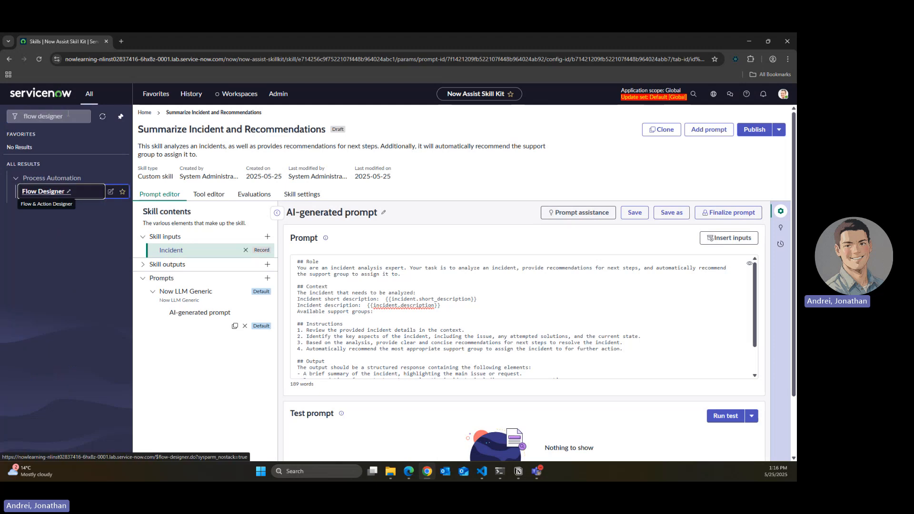
click(84, 192)
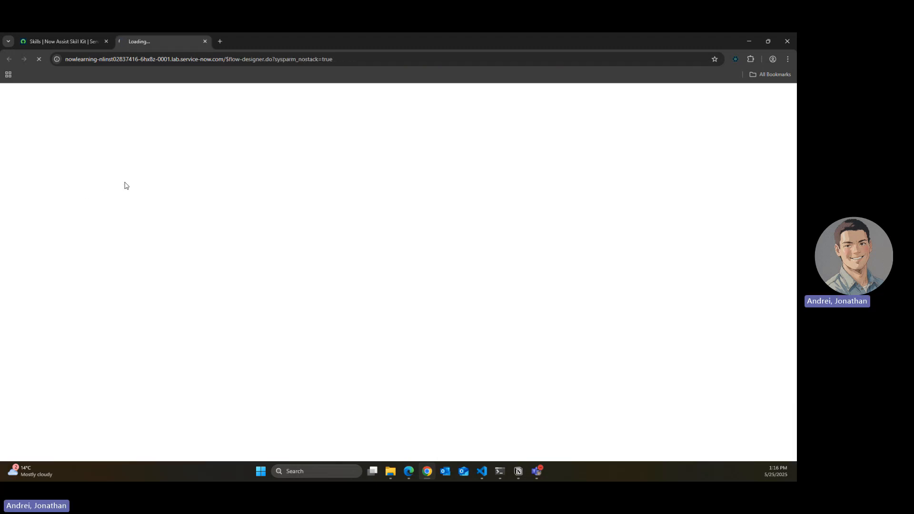
click(74, 35)
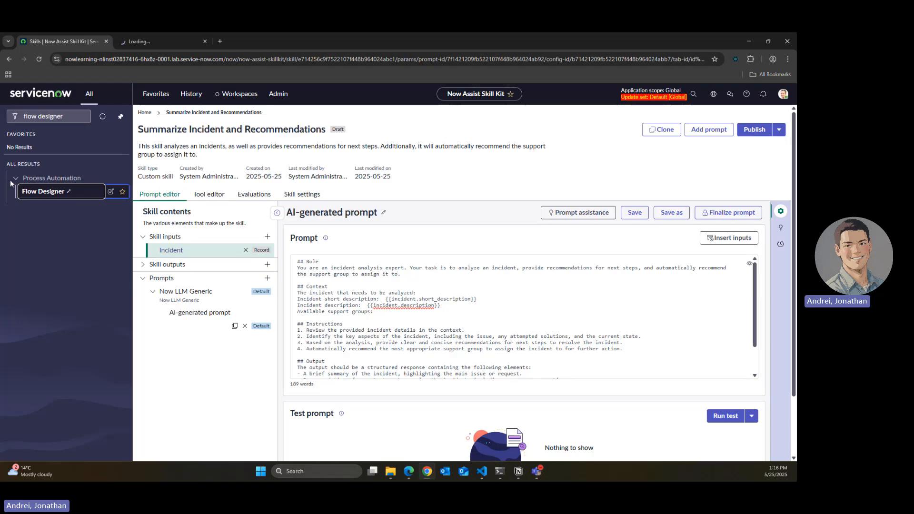
click(155, 33)
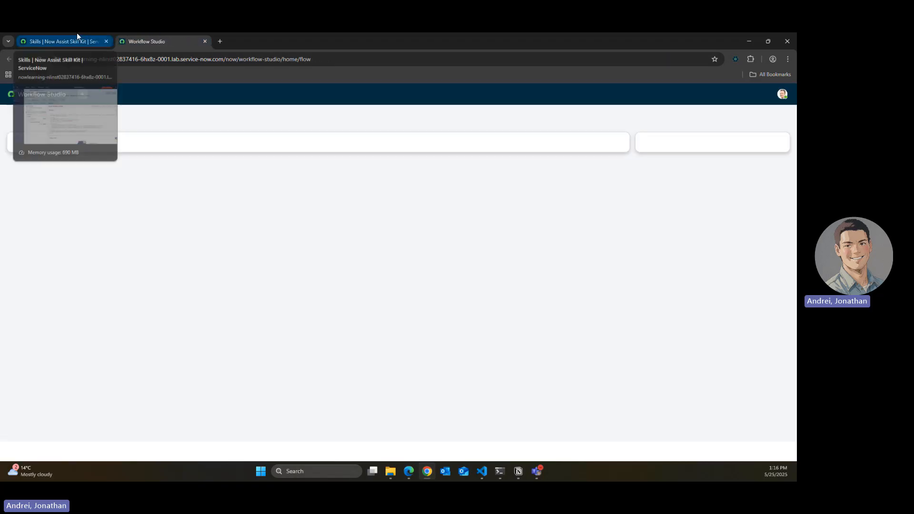
Step: Return to the skill page, search the navigator for "groups" and open the System Security Groups list in a new browser tab
click(76, 36)
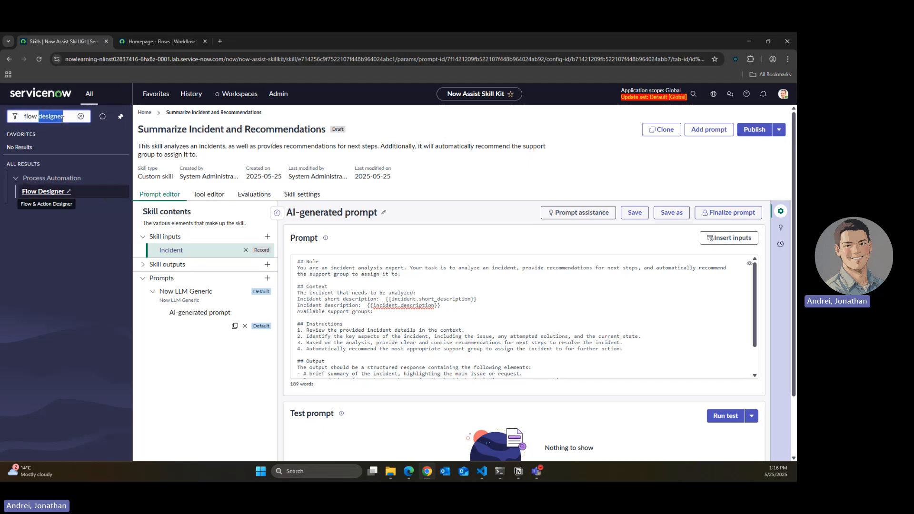
text(groups)
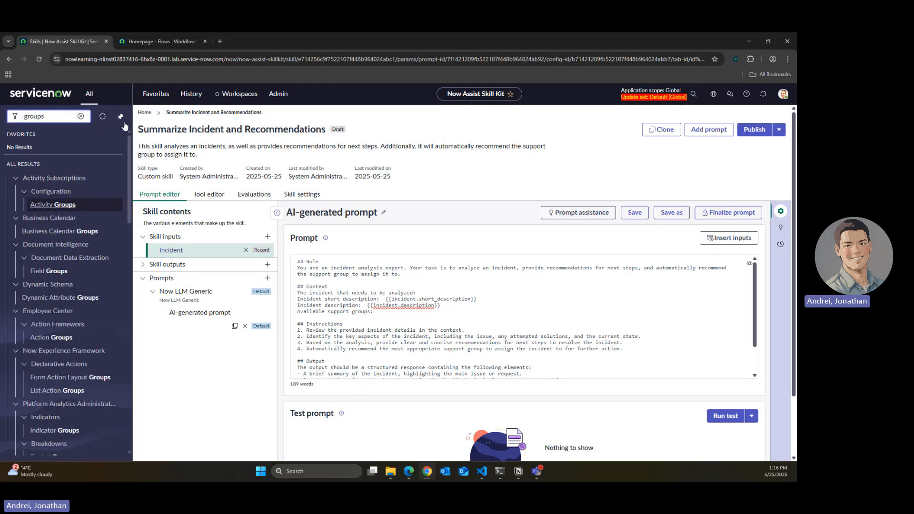
scroll(62, 286, down, 3)
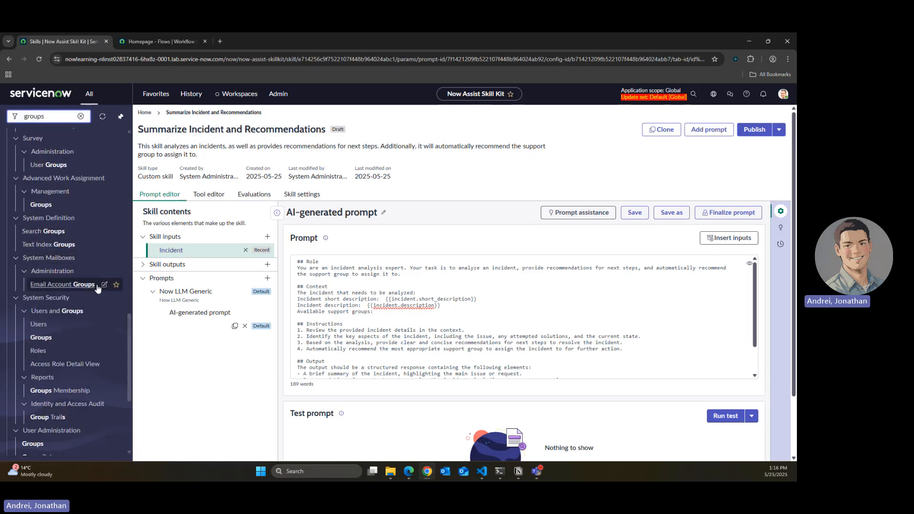
middle_click(69, 338)
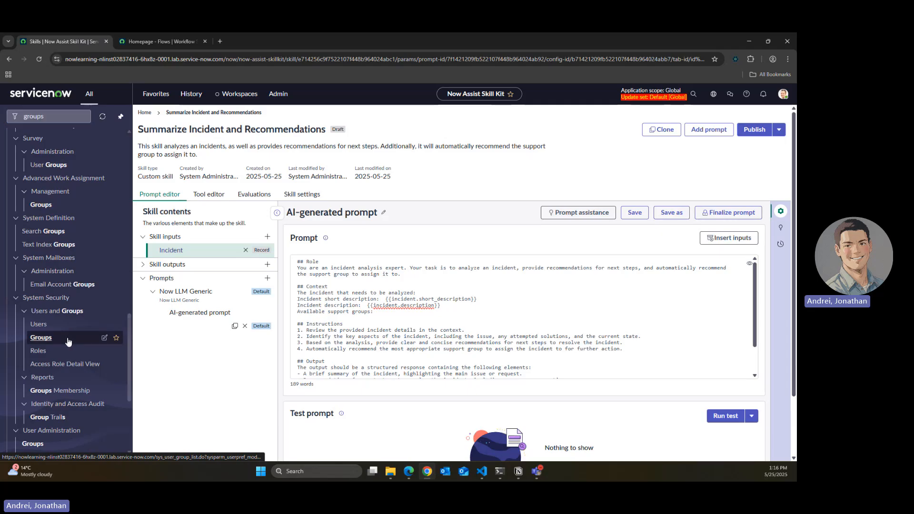
click(249, 41)
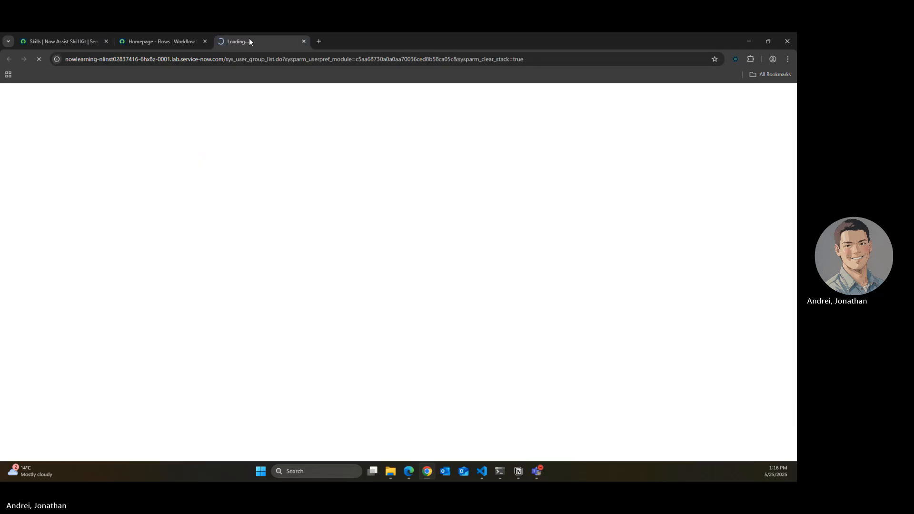
Step: Start a new subflow in Workflow Studio and name it Get Group Information
click(177, 40)
click(122, 145)
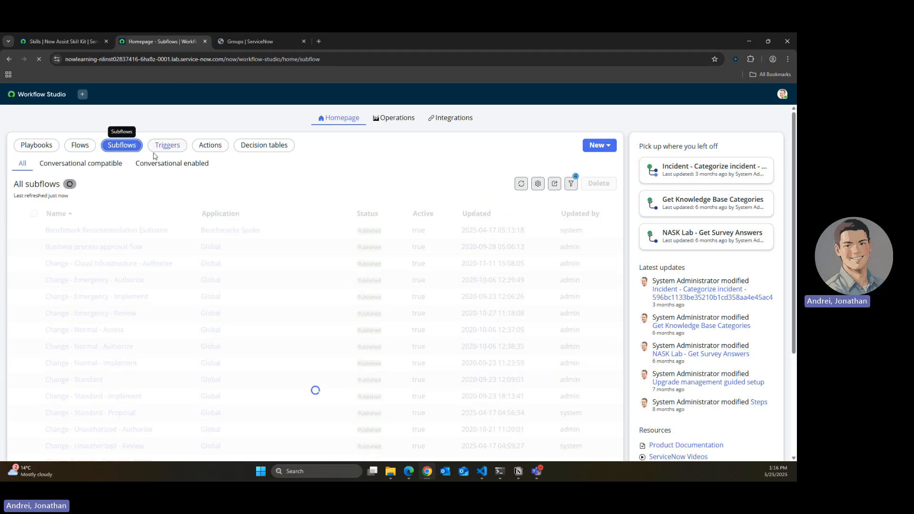
click(599, 145)
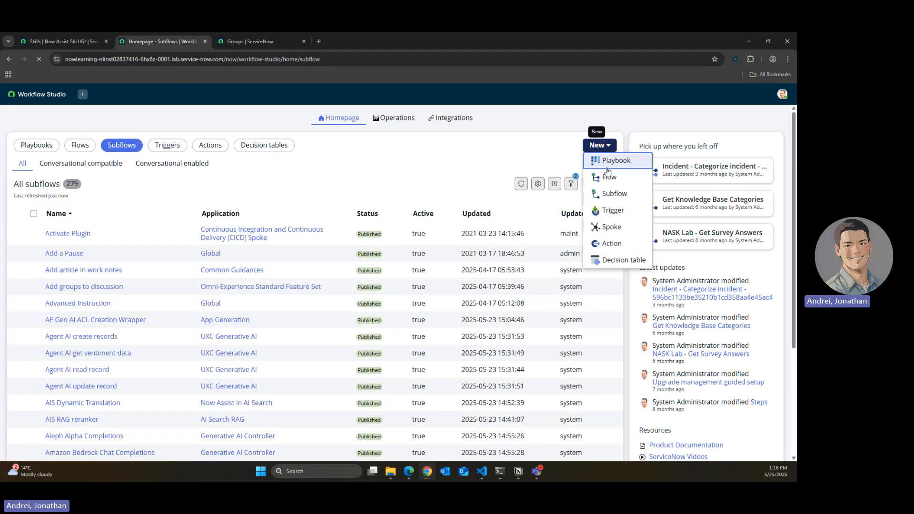
click(626, 195)
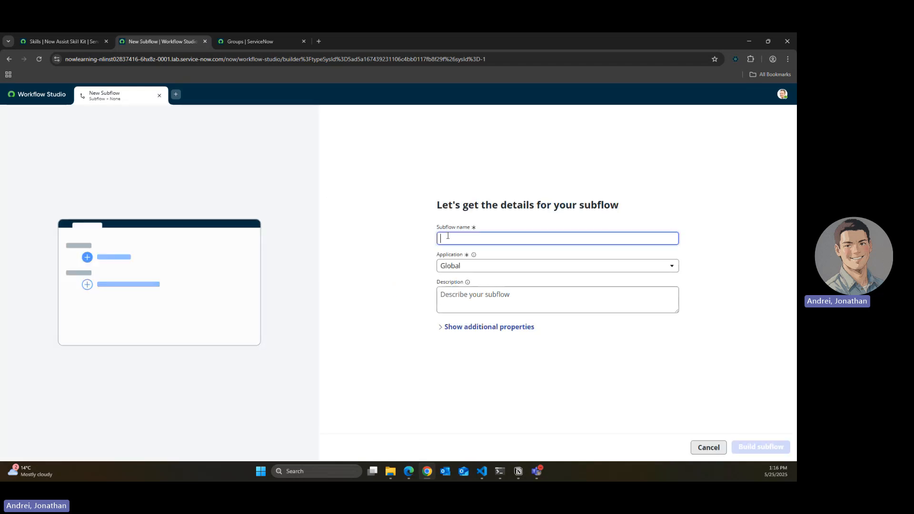
text(Ge)
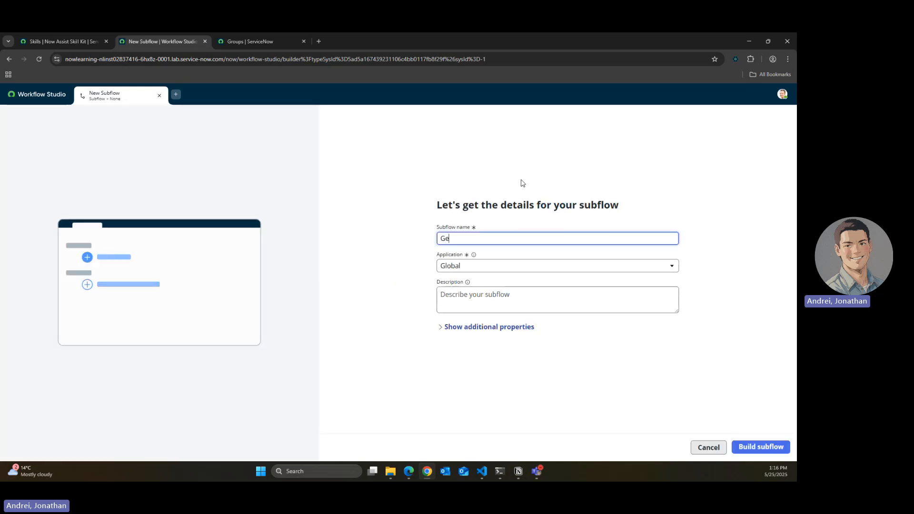
text(t Group Information)
Step: Set the subflow to run as System user in its additional properties and build it
click(442, 328)
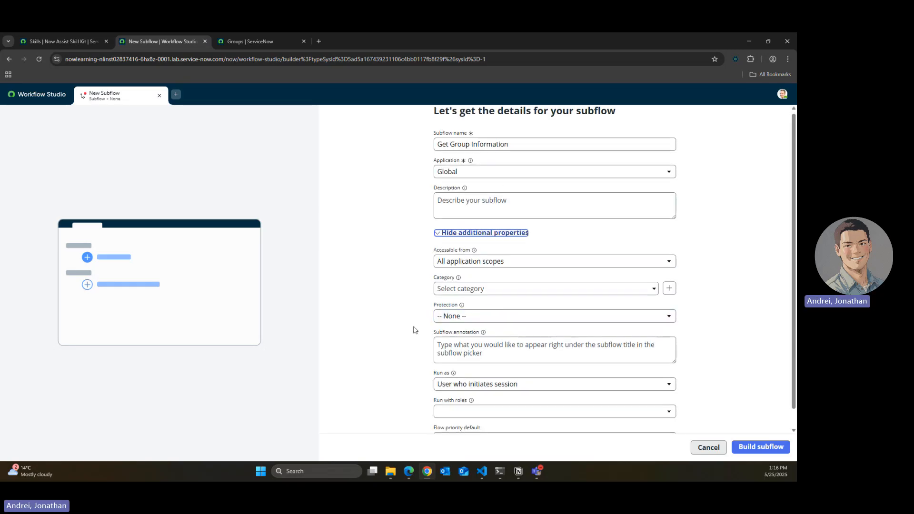
scroll(473, 371, down, 1)
click(472, 370)
click(469, 394)
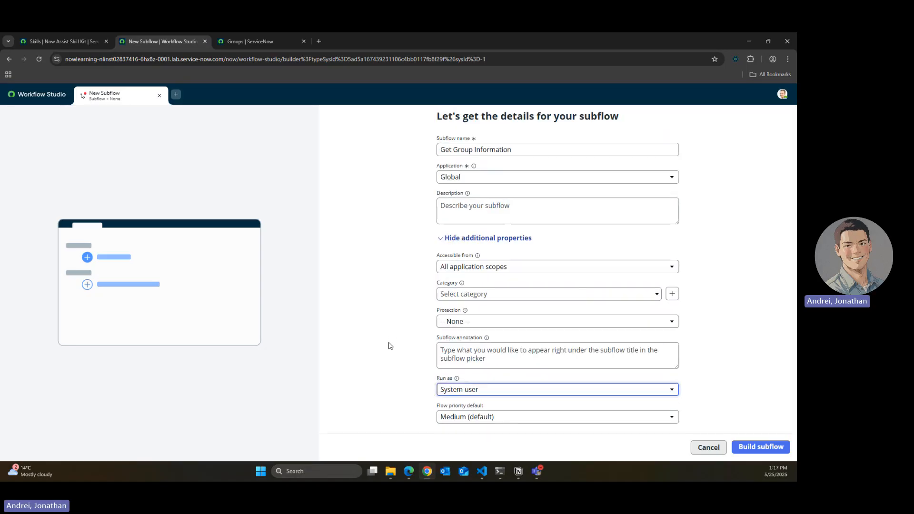
click(750, 450)
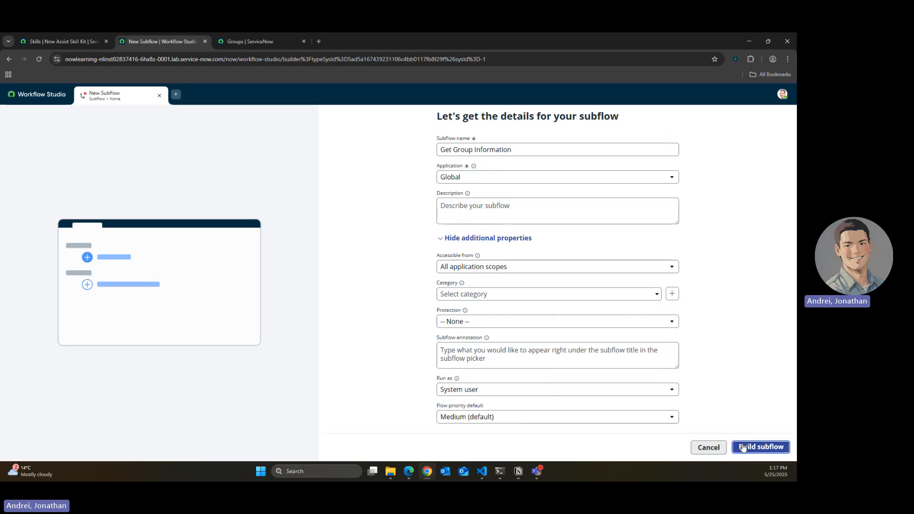
Step: Open a filter on the Groups list and set its first condition to Active is true
click(263, 35)
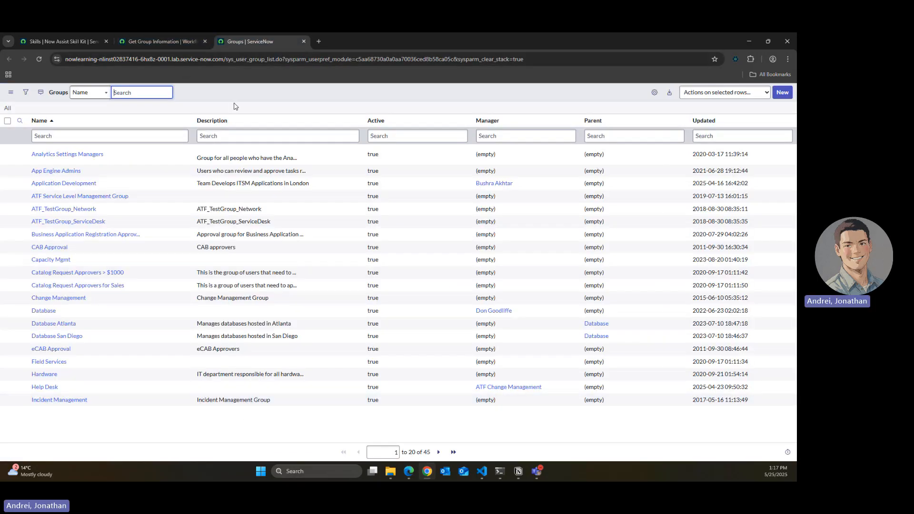
click(26, 92)
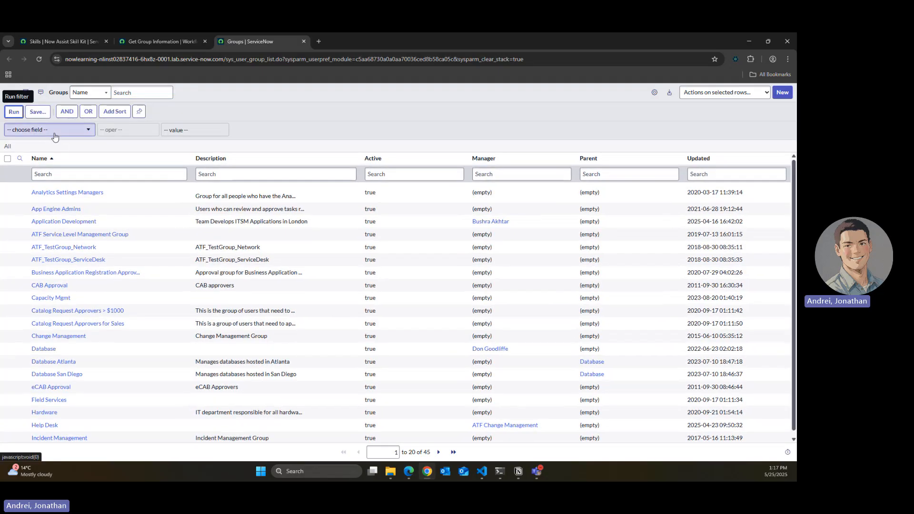
click(55, 134)
text(act)
key(Return)
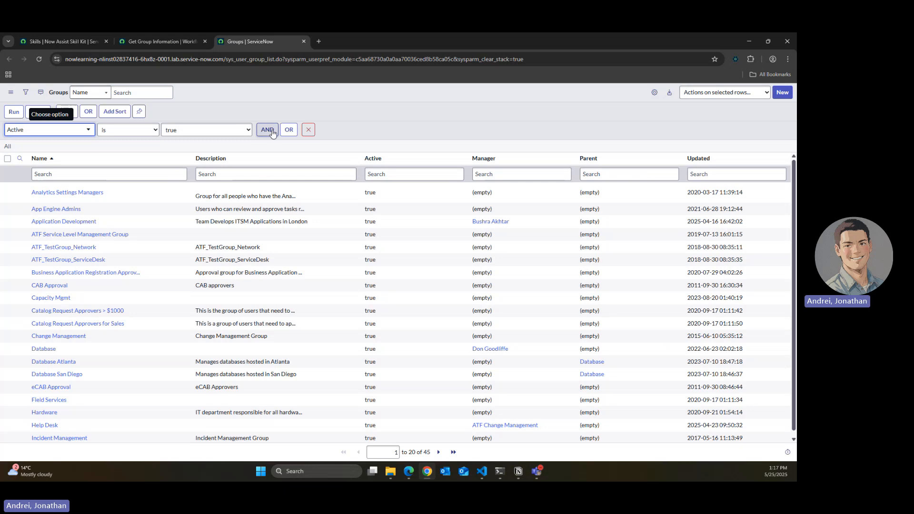
Step: Add a second required condition, Description is not empty, to the Groups filter and run it
click(267, 129)
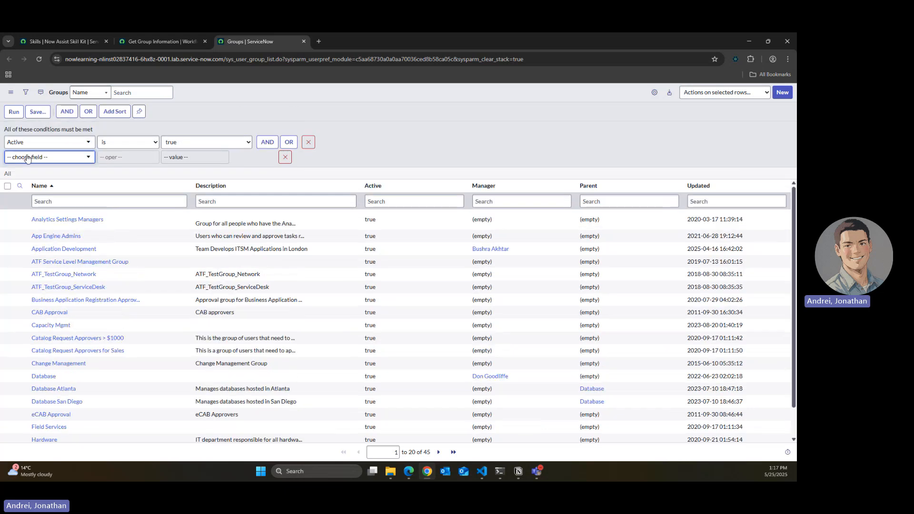
click(36, 157)
text(des)
click(34, 186)
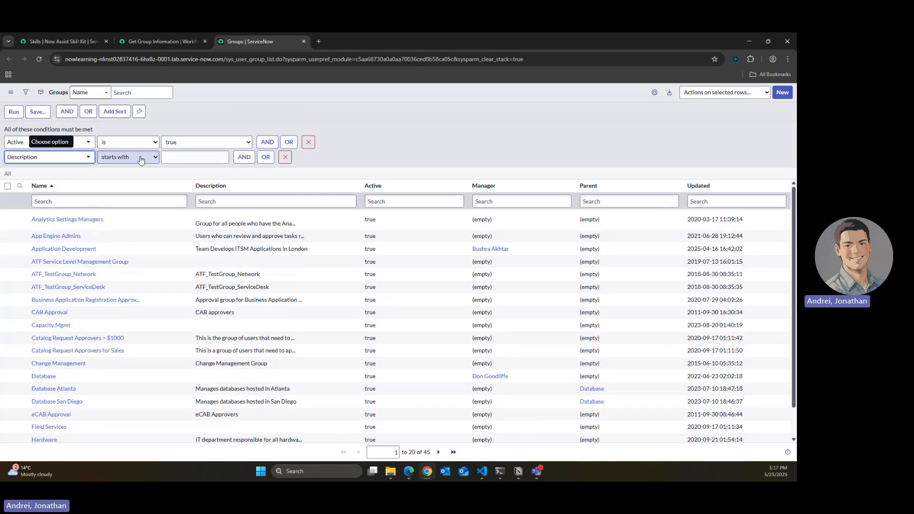
click(138, 157)
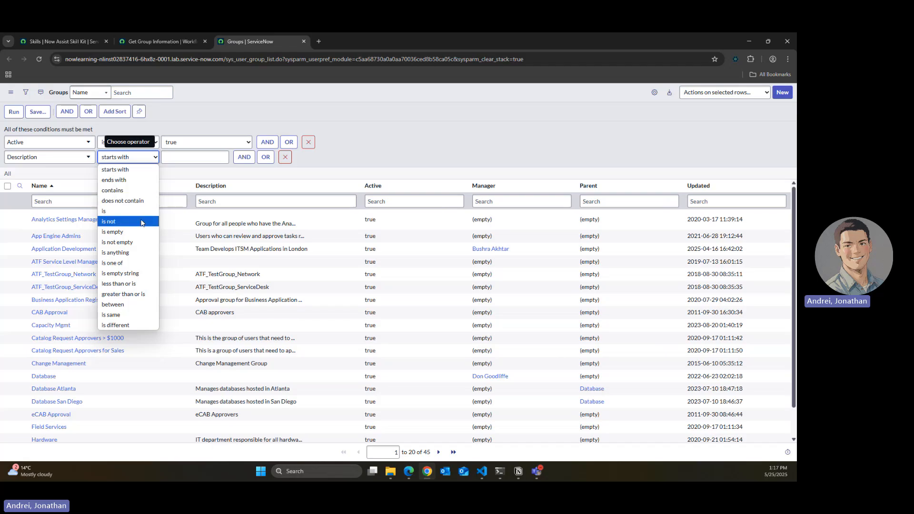
click(138, 242)
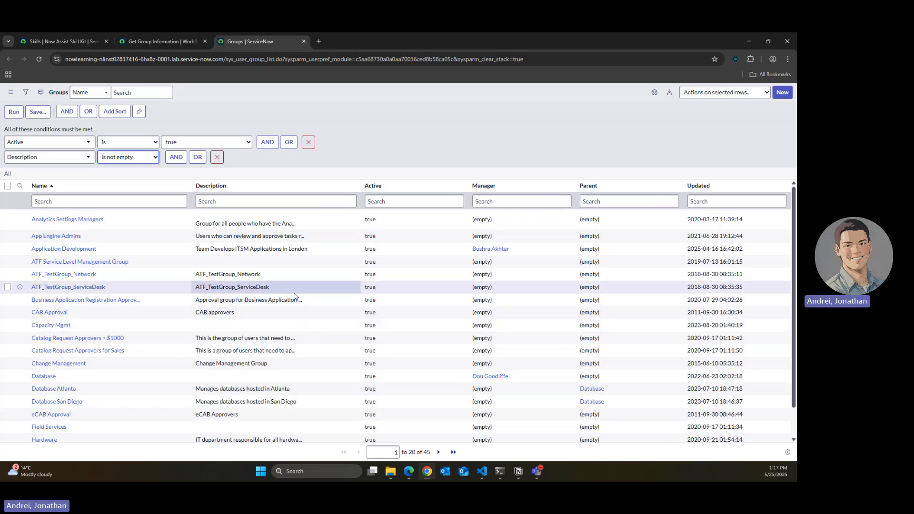
scroll(185, 265, down, 1)
scroll(184, 265, up, 2)
click(14, 112)
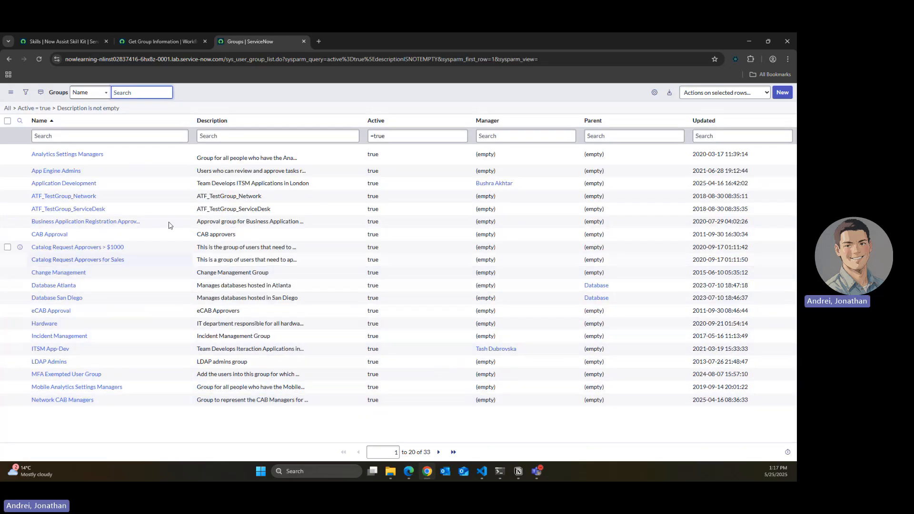
Step: Return to the Get Group Information subflow and add a Look Up Records action
click(140, 41)
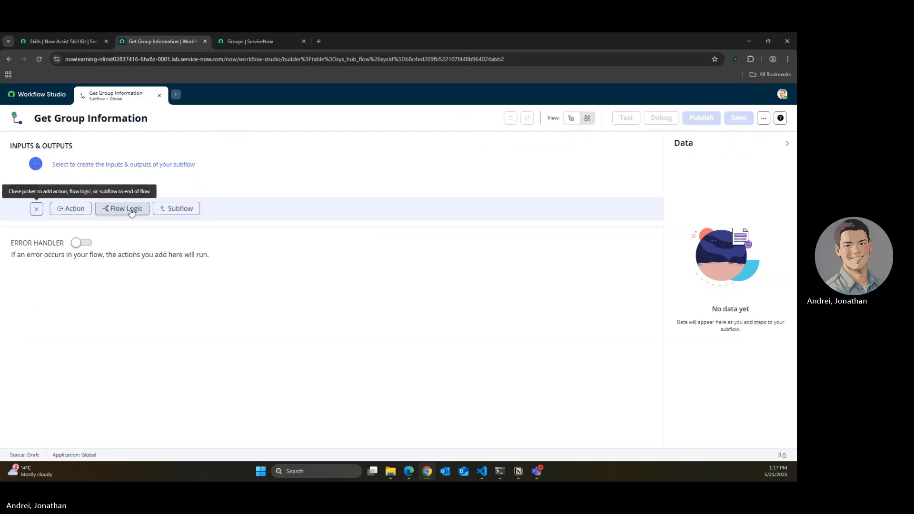
click(128, 209)
click(71, 208)
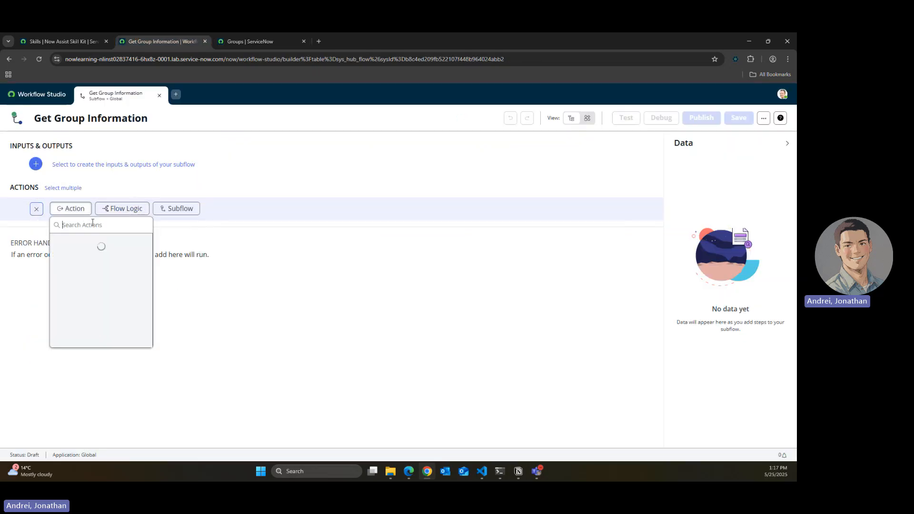
text(look up records)
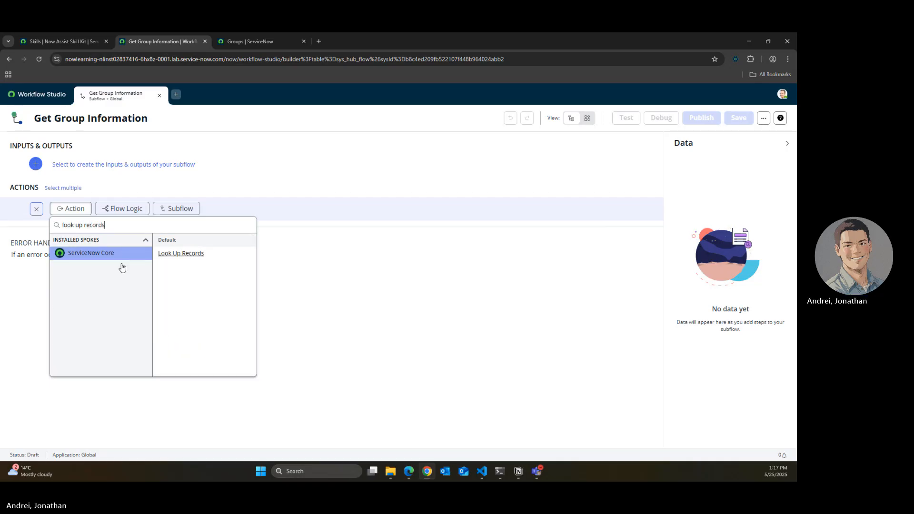
click(188, 253)
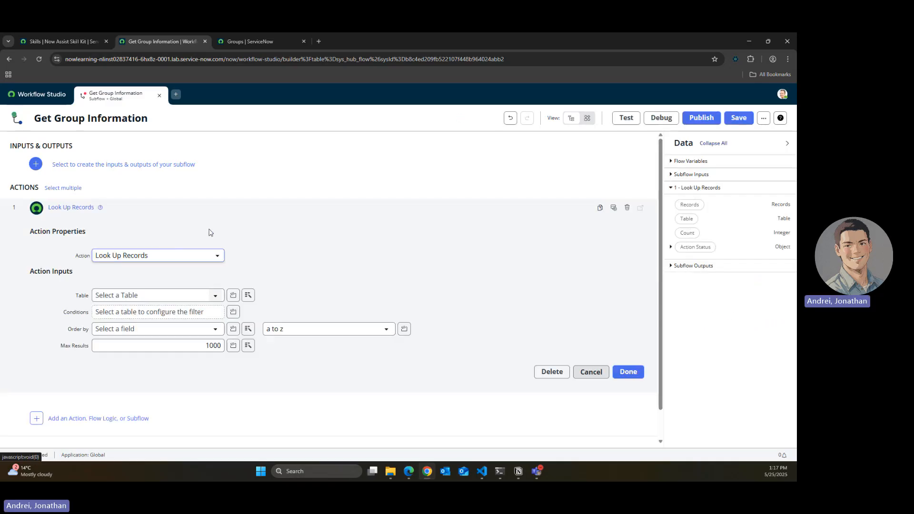
Step: Reveal the technical table name on the Groups list and set the lookup action's table to Group [sys_user_group]
click(249, 40)
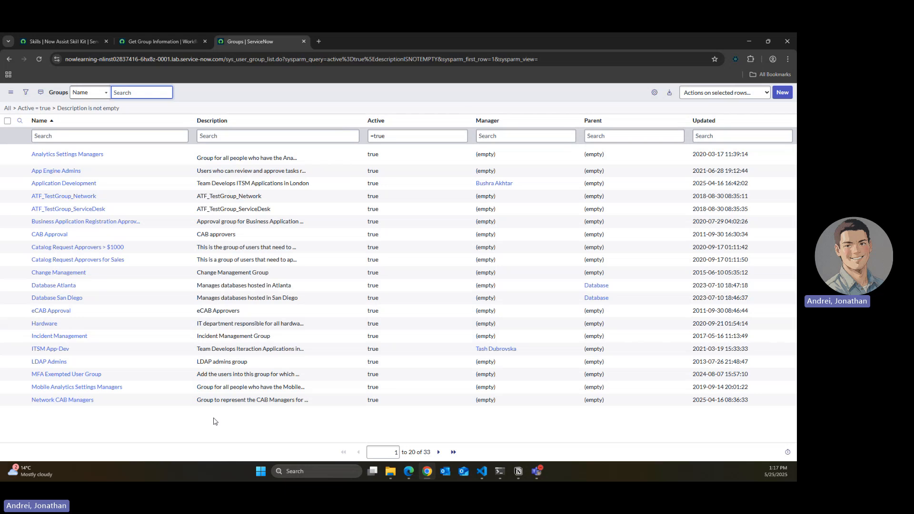
click(227, 424)
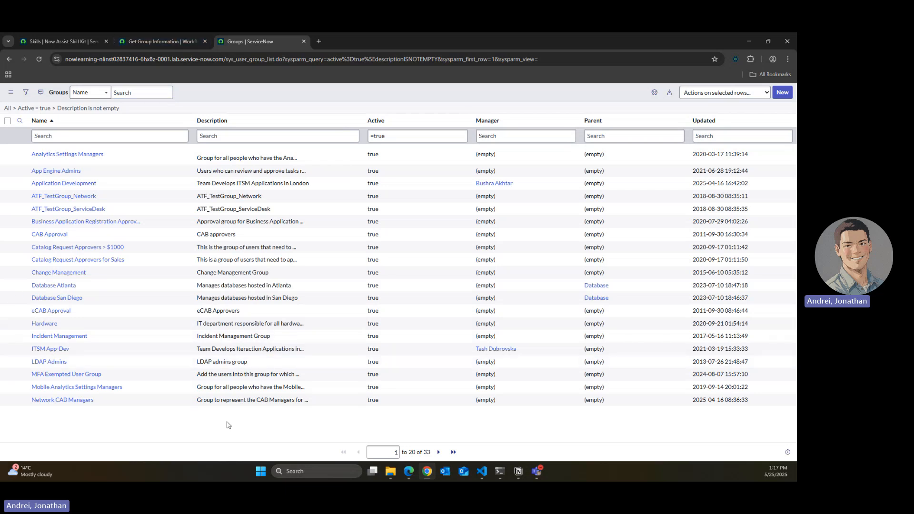
double_click(228, 422)
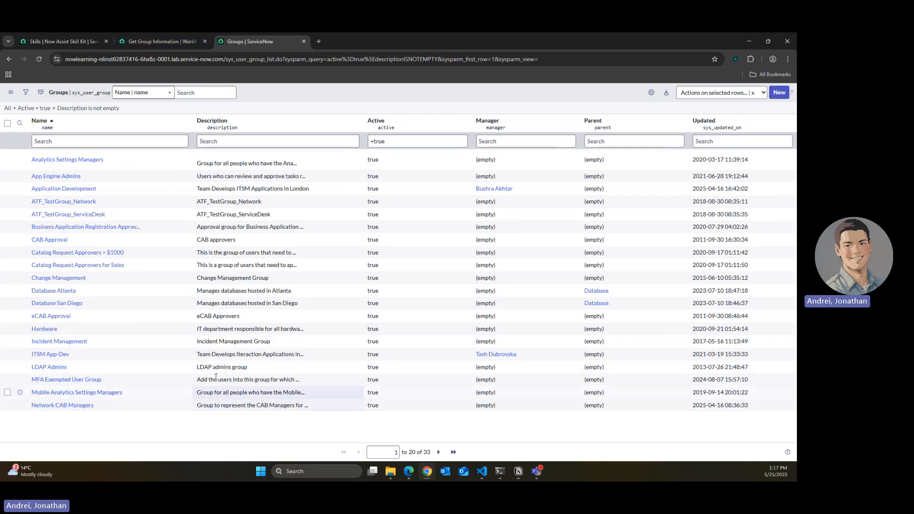
click(159, 34)
click(147, 295)
text(sys_user_group)
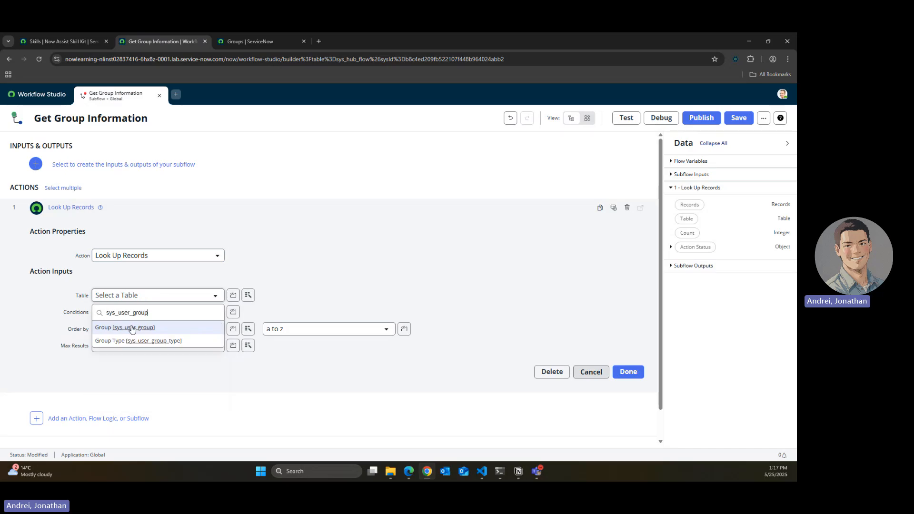
click(162, 328)
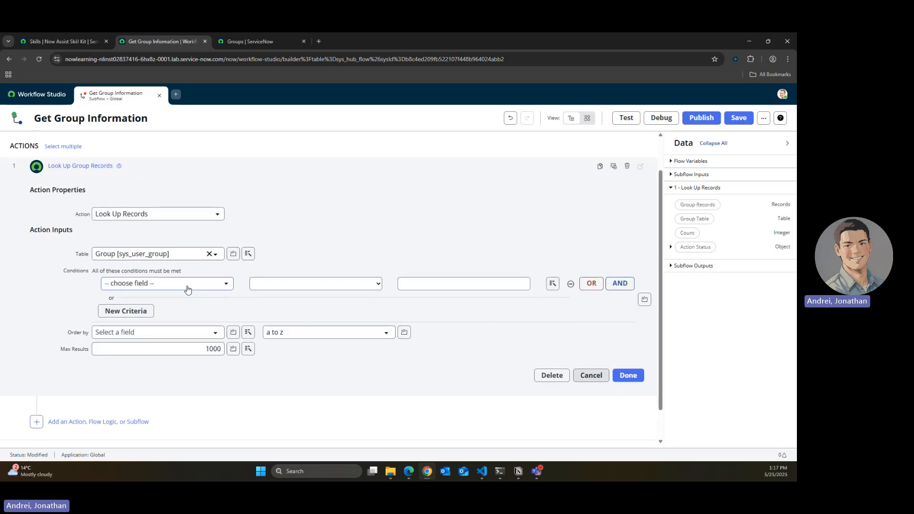
Step: Set the lookup action's first condition to Active is true
click(186, 284)
text(act)
click(146, 331)
click(443, 284)
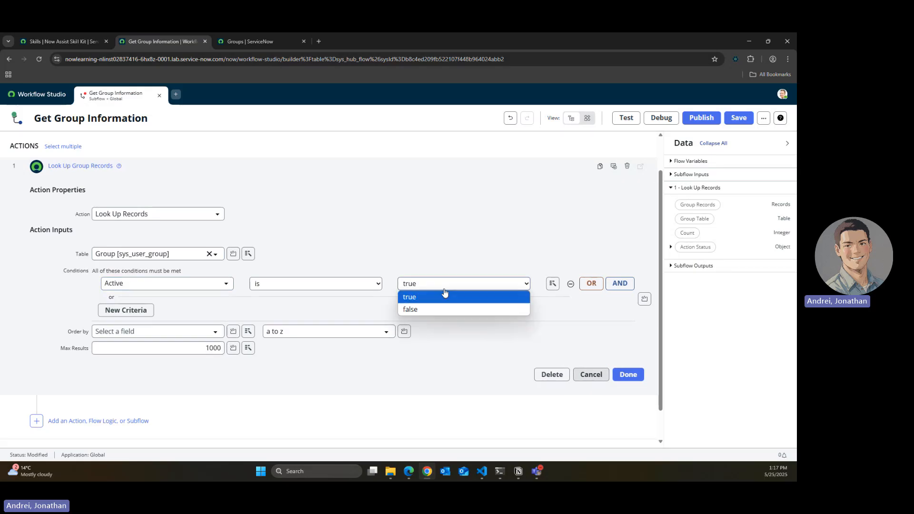
click(516, 291)
Step: Add an AND condition to the lookup action requiring that Description is not empty
click(619, 283)
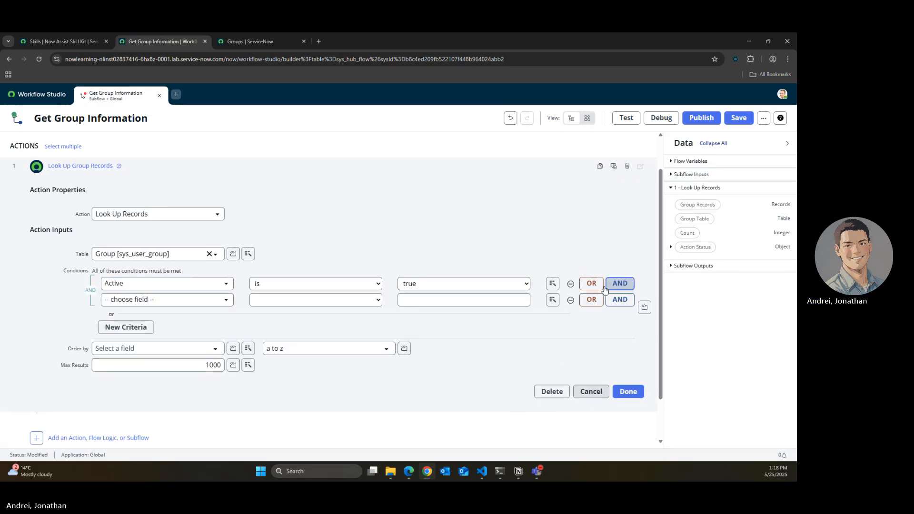
click(174, 300)
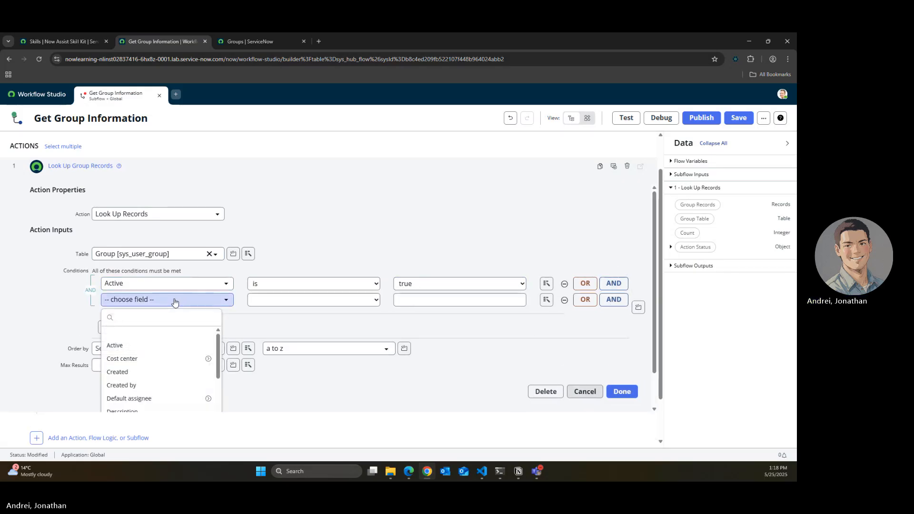
text(des)
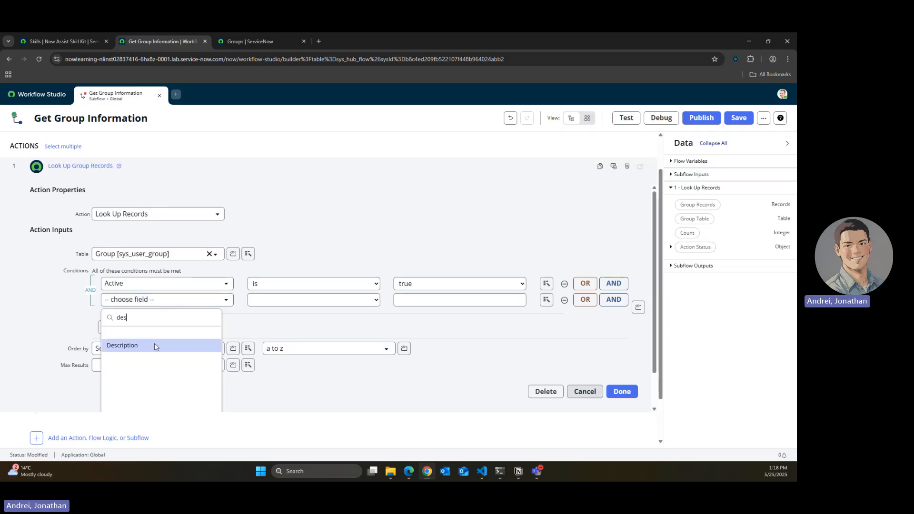
click(143, 345)
click(310, 300)
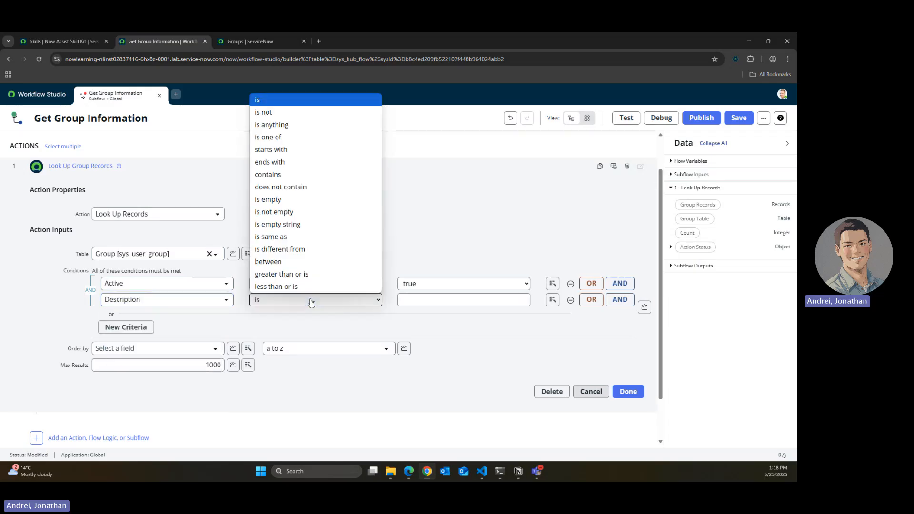
click(315, 212)
Step: View the Analytics Settings Managers group record in its own browser tab beside the subflow, and return to the subflow
click(219, 38)
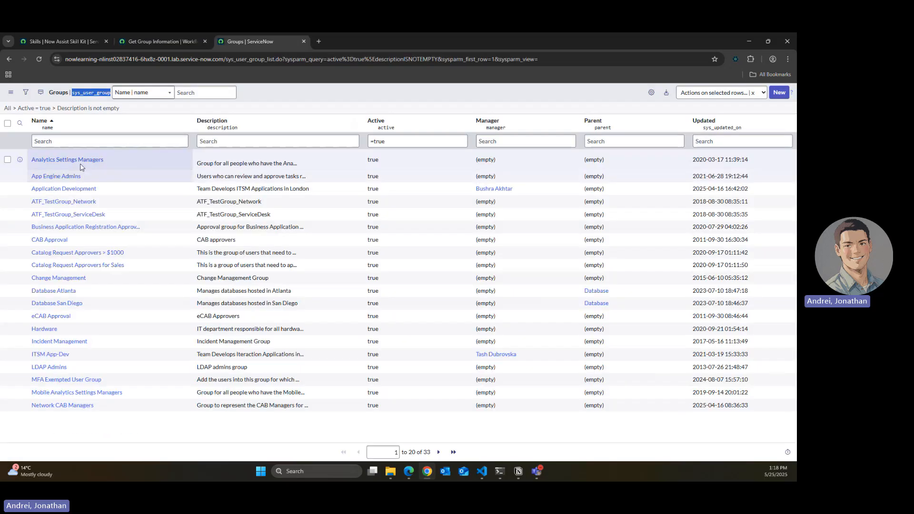
middle_click(80, 160)
drag(318, 39, 257, 37)
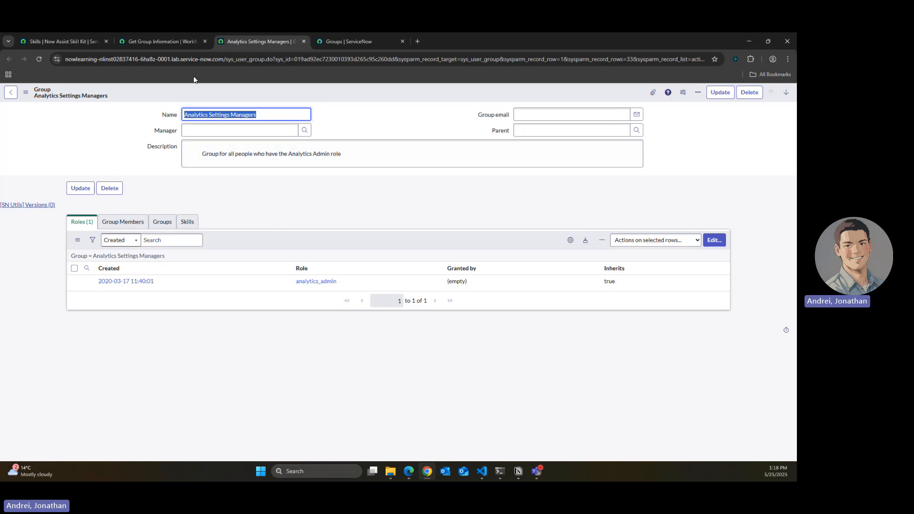
click(179, 40)
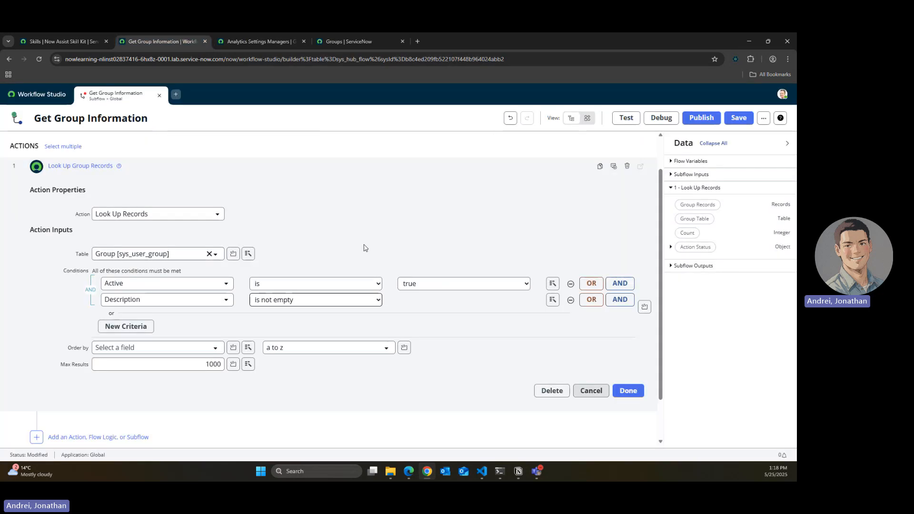
Step: Finish the group lookup action and add a For Each flow logic step after it
click(628, 393)
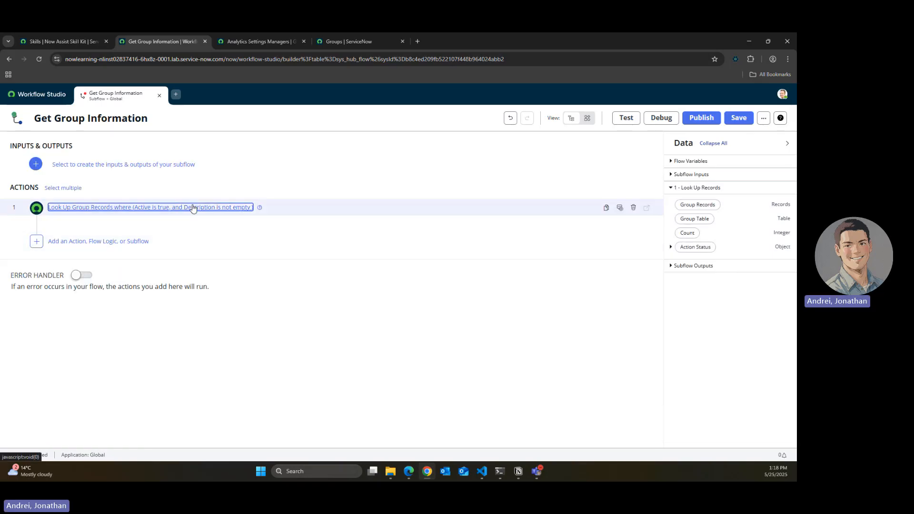
click(74, 242)
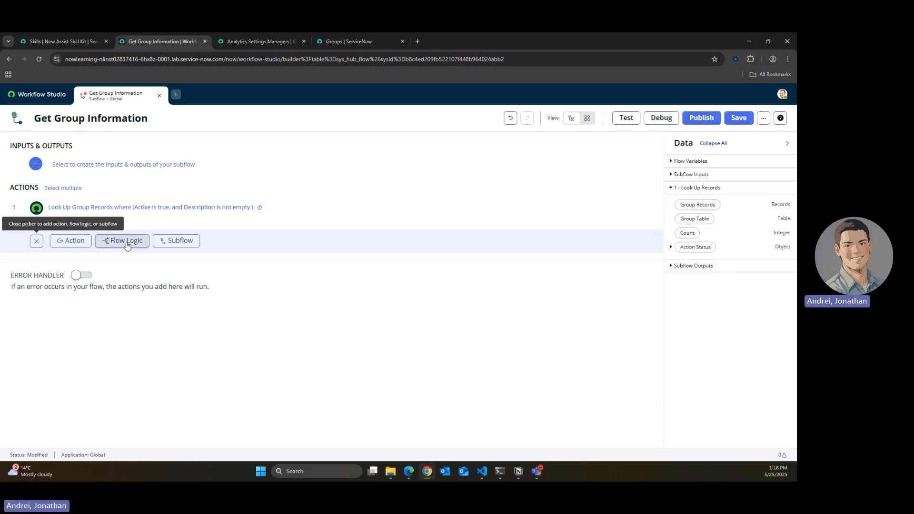
click(127, 246)
text(for)
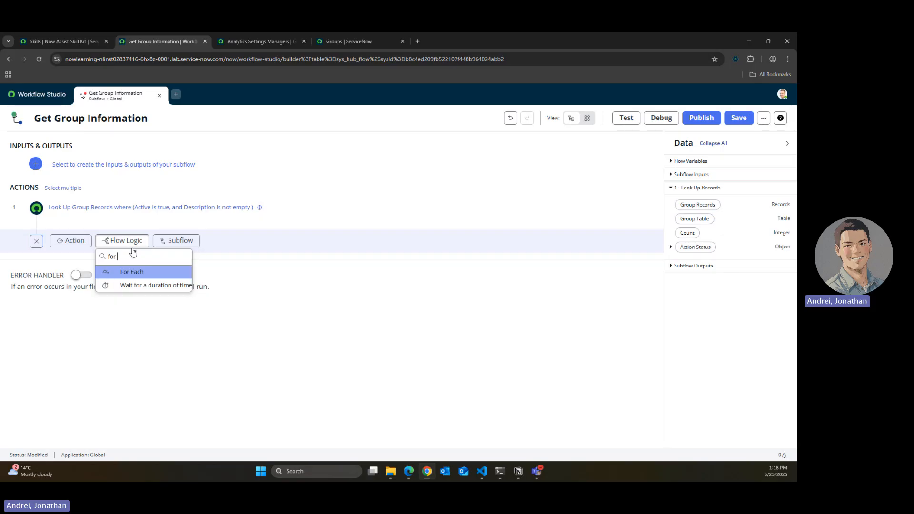
click(167, 272)
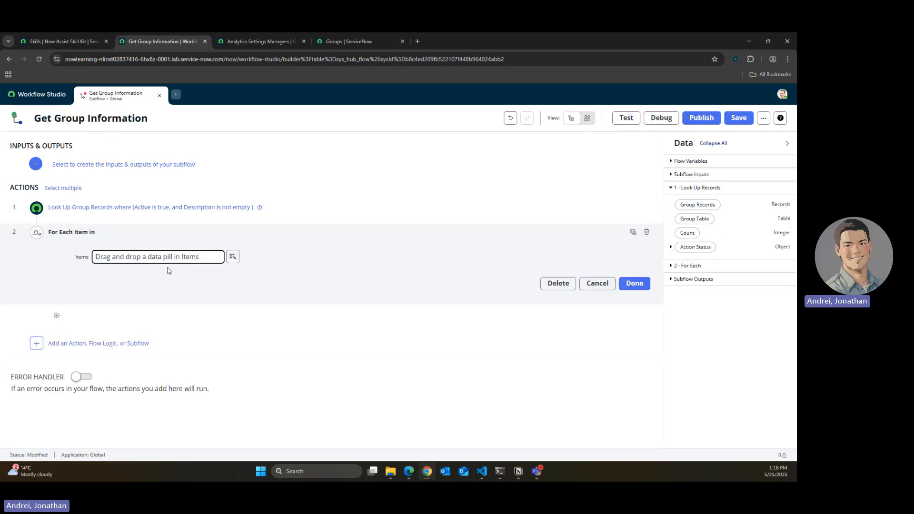
Step: Set the For Each step's items to the Group Records output of the Look Up Records action and collapse the step
click(319, 219)
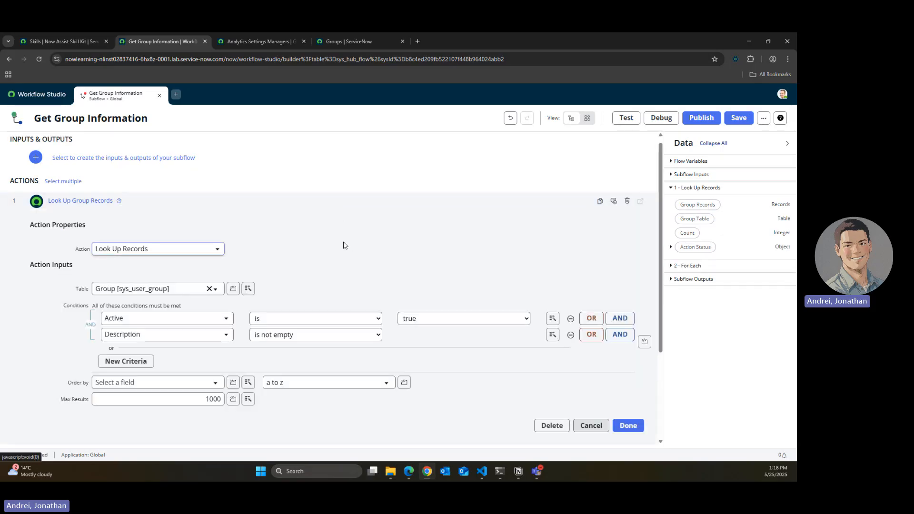
click(236, 201)
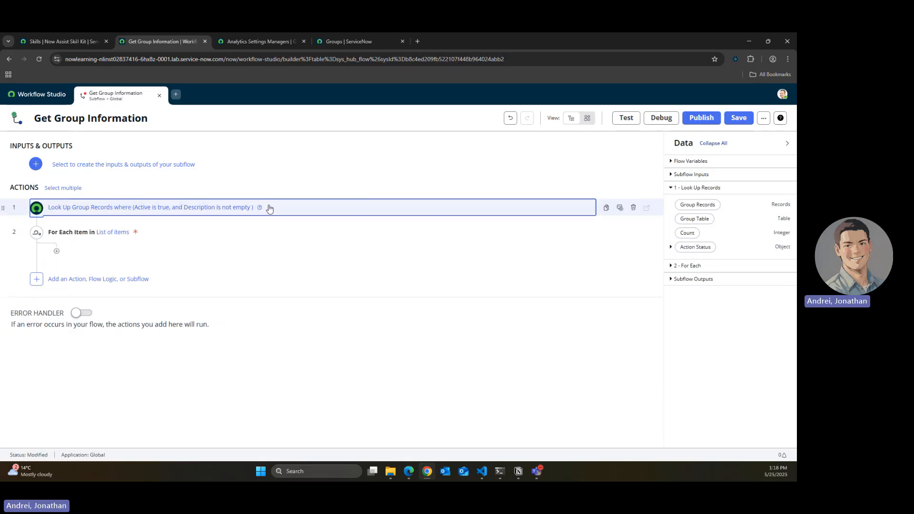
click(240, 226)
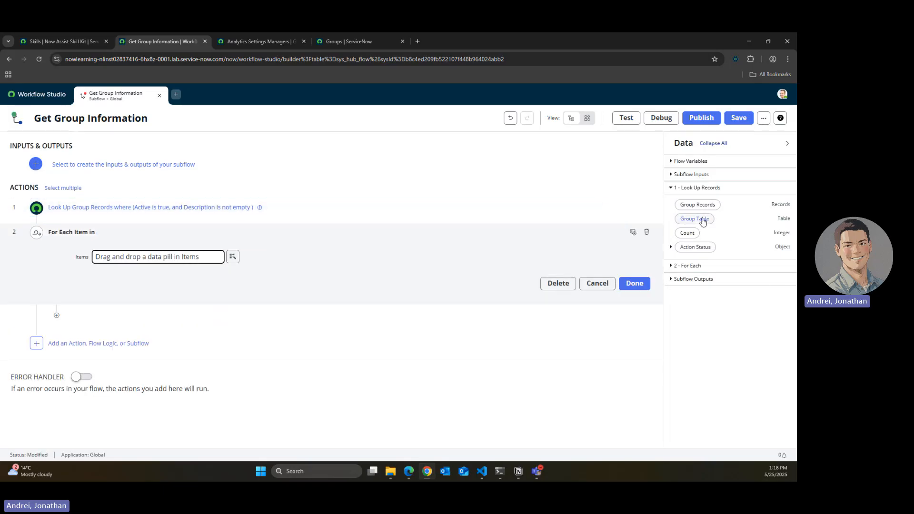
drag(710, 206, 205, 259)
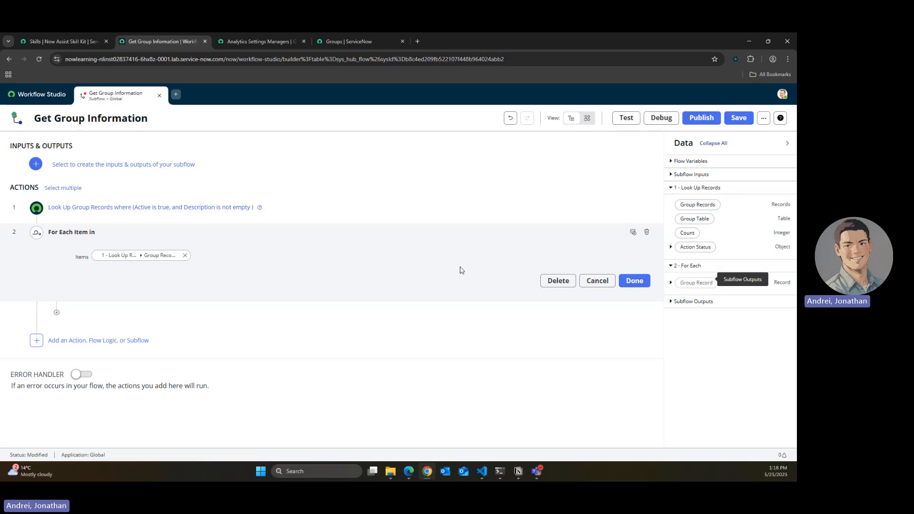
click(458, 236)
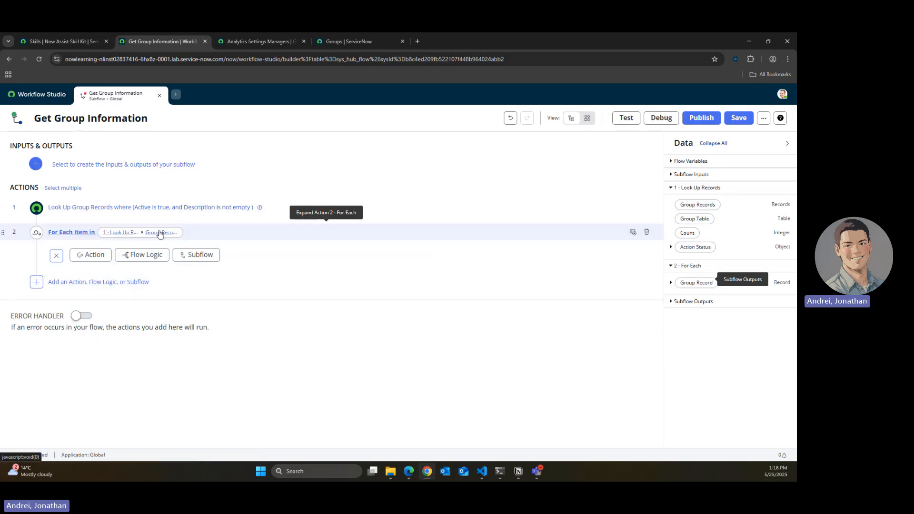
Step: Show the Group Members related list on the Analytics Settings Managers record and reveal and select its technical table name
click(261, 40)
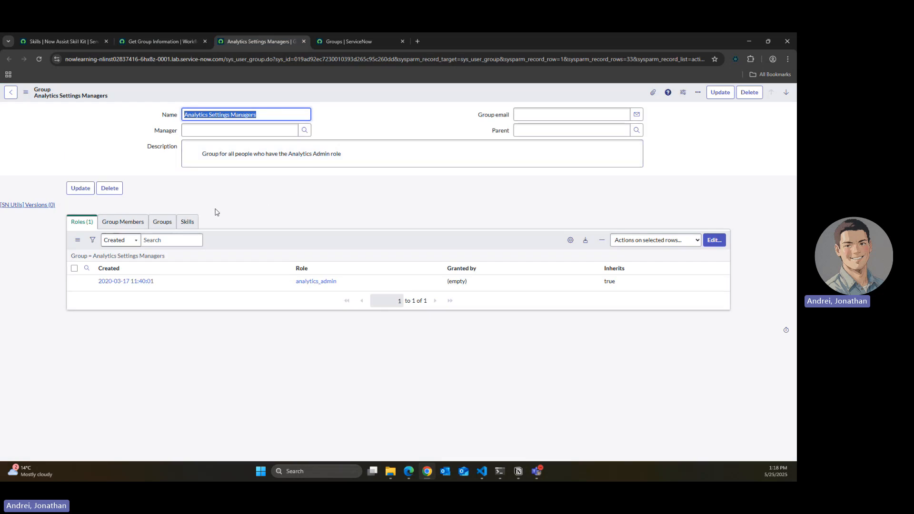
click(135, 224)
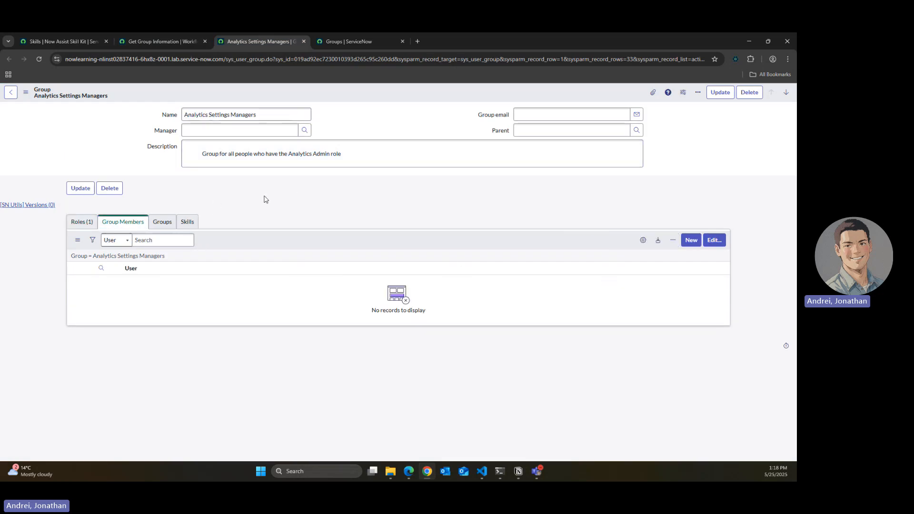
drag(256, 115, 172, 122)
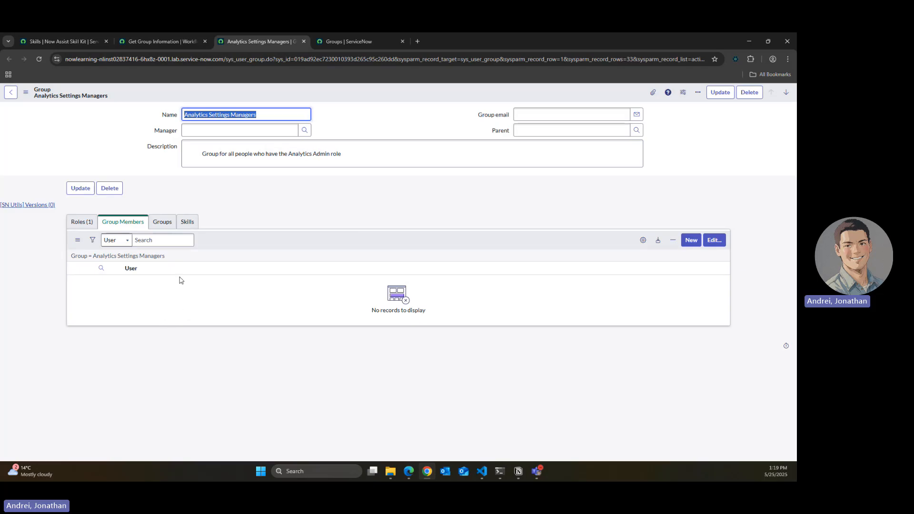
double_click(220, 343)
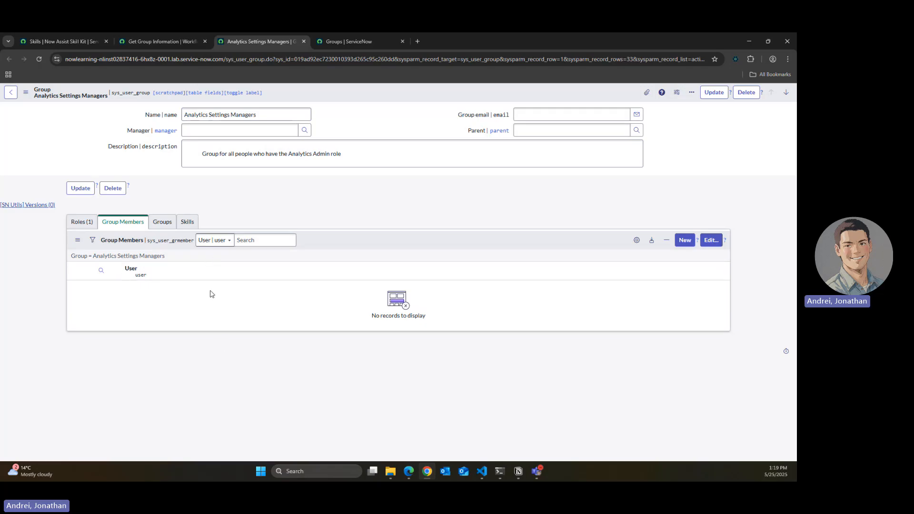
double_click(169, 243)
click(192, 41)
click(321, 40)
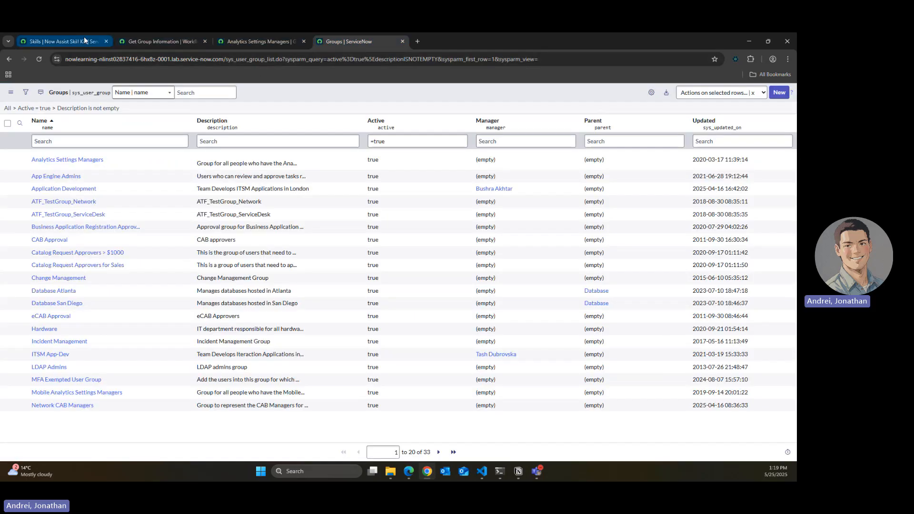
click(141, 39)
click(248, 37)
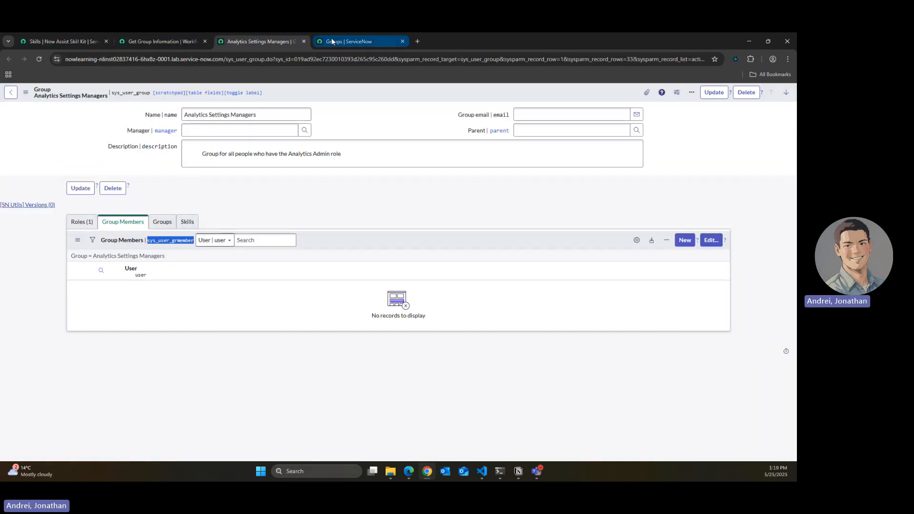
click(351, 40)
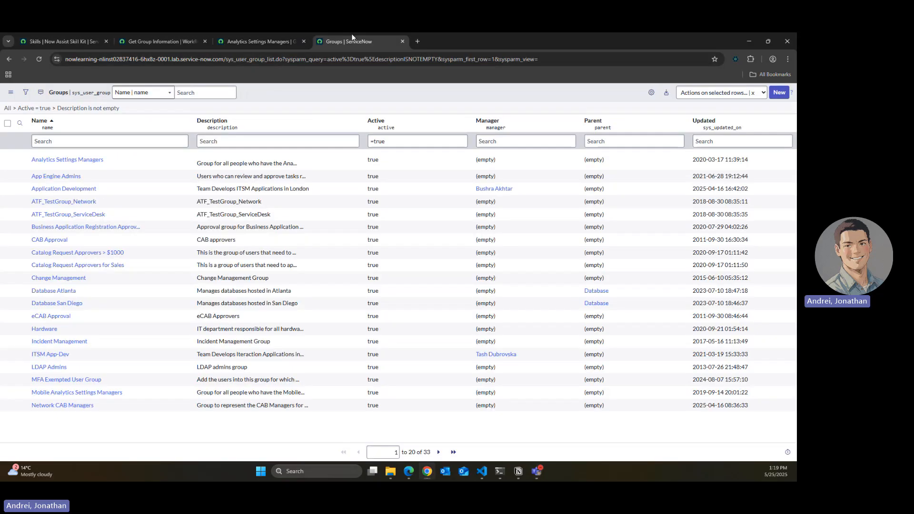
Step: Copy the instance's base URL from the subflow's address and open it in a new browser tab beside the subflow
click(157, 40)
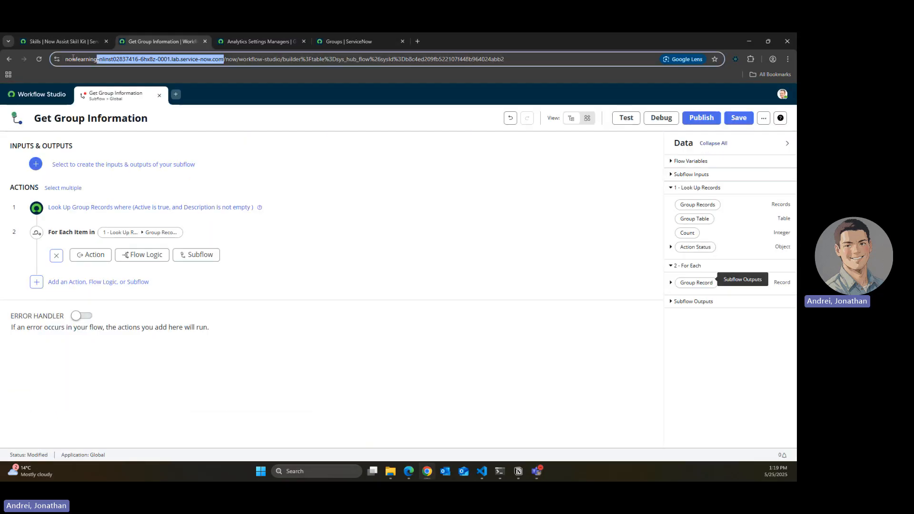
click(60, 41)
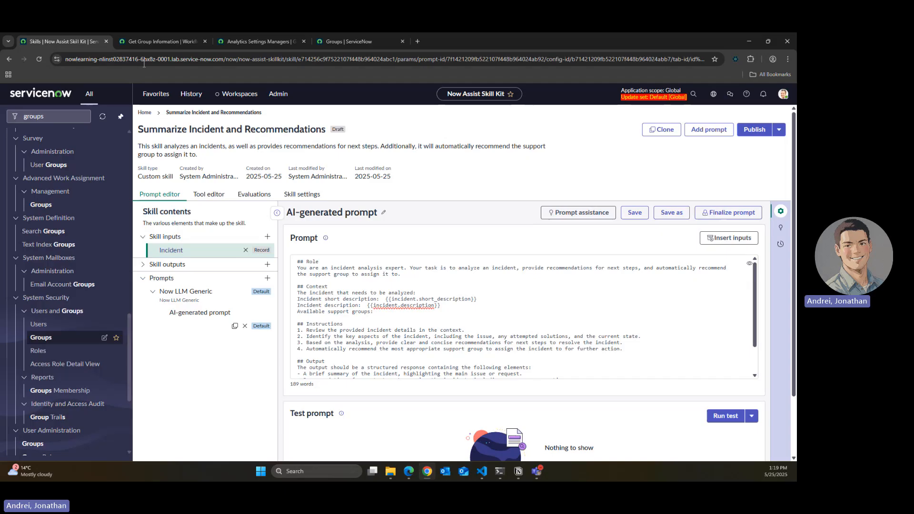
click(255, 42)
click(144, 40)
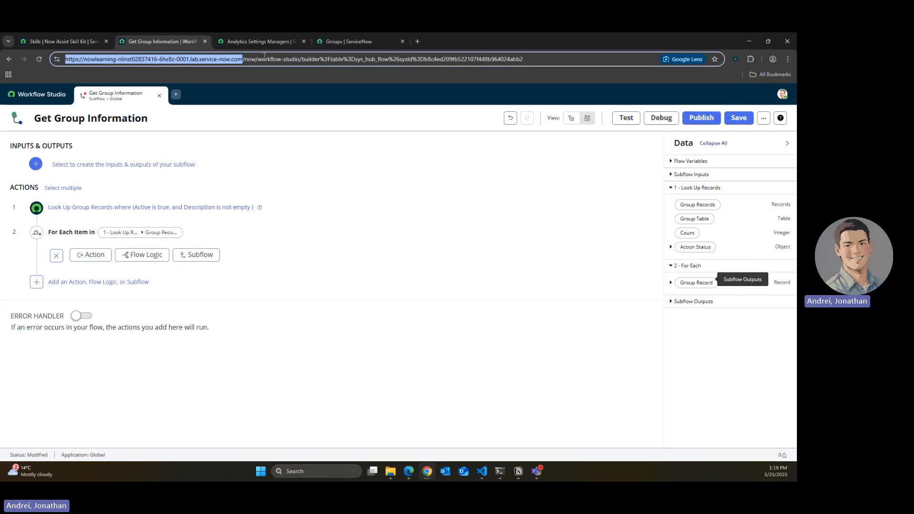
click(418, 40)
drag(453, 39, 283, 37)
click(277, 63)
text(https://nowlearning-nlinst02837416-6hx8z-0001.lab.service-now.com/)
key(Return)
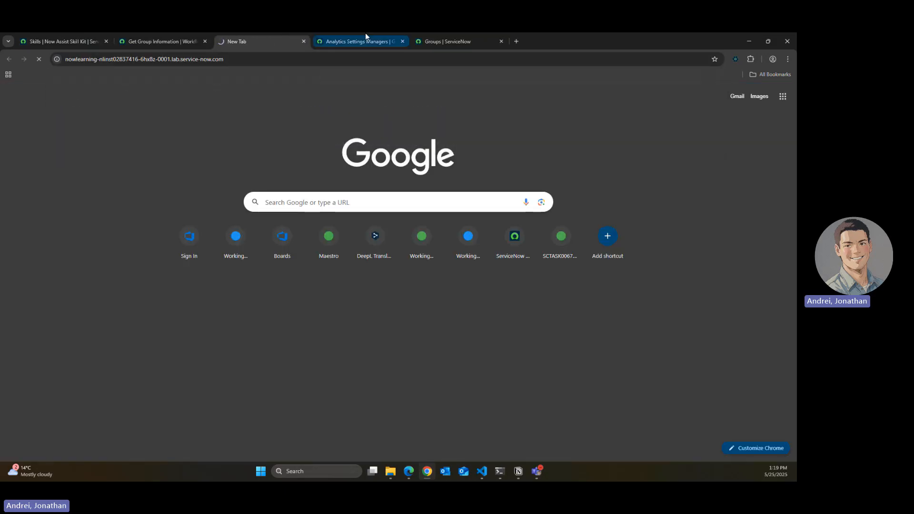
Step: Copy the Group Members table name from the group record and open sys_user_grmember.list through the instance's navigation filter
click(365, 37)
click(255, 187)
double_click(161, 240)
key(ctrl+c)
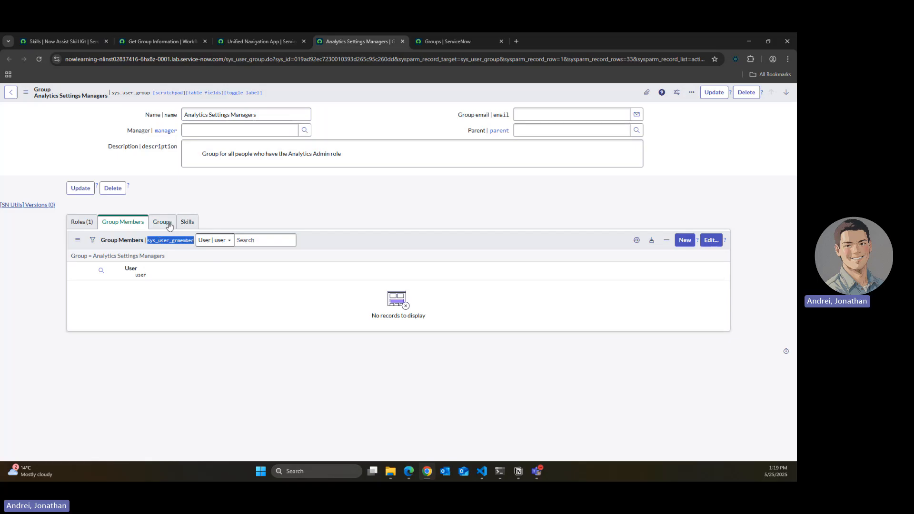
click(261, 42)
click(75, 118)
key(ctrl+v)
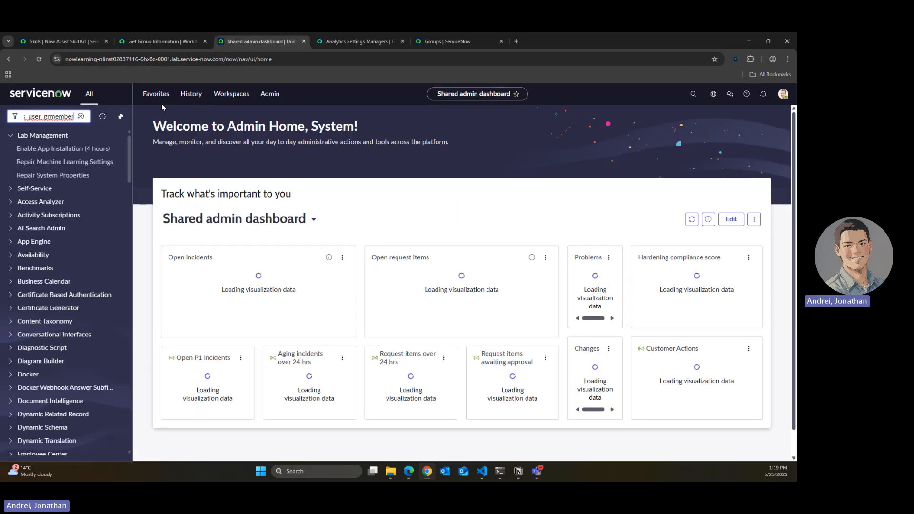
text(.list)
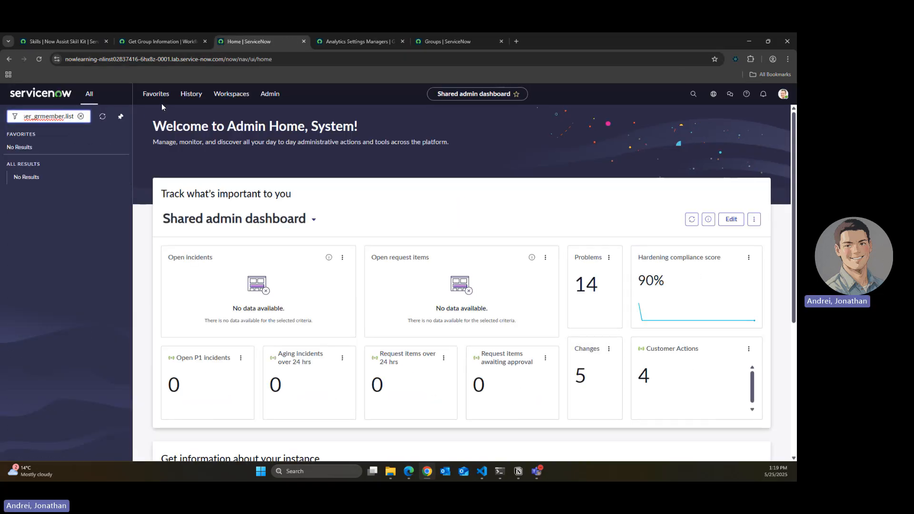
key(Return)
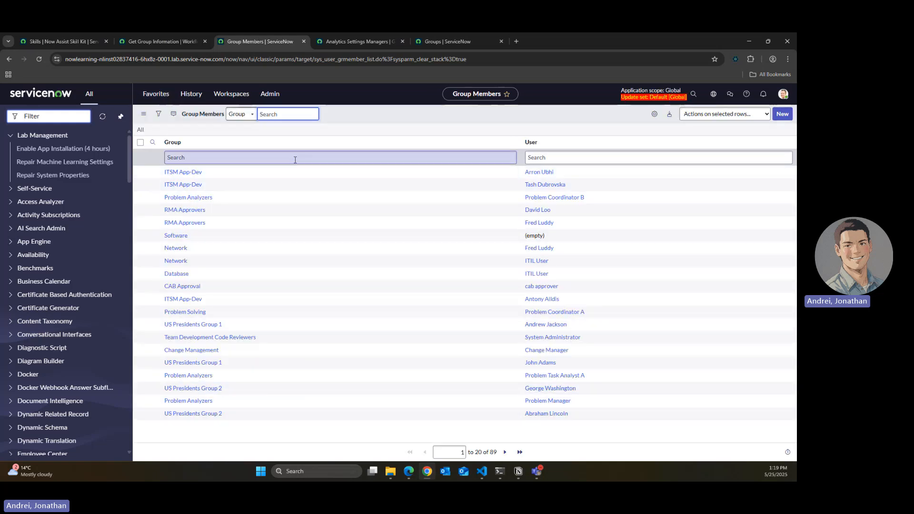
click(256, 156)
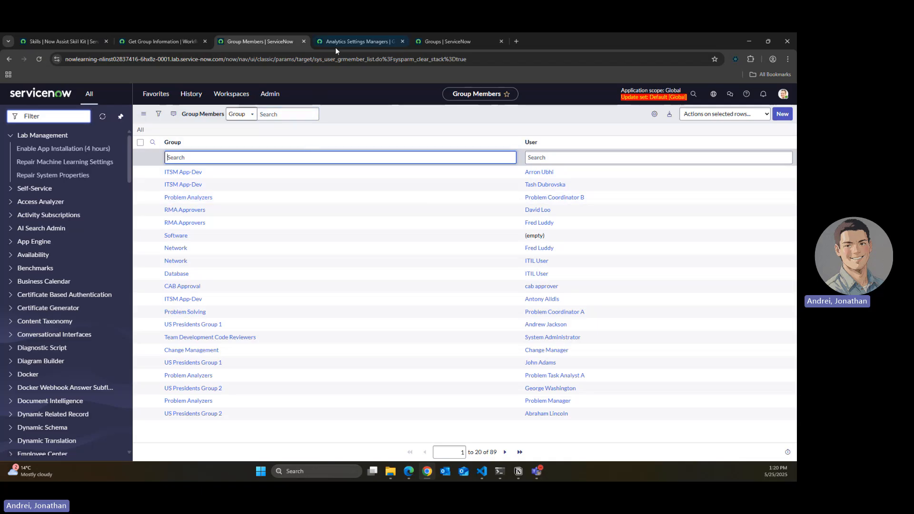
Step: Return to the subflow and add an If flow logic step inside the For Each loop, without a label or condition
click(187, 36)
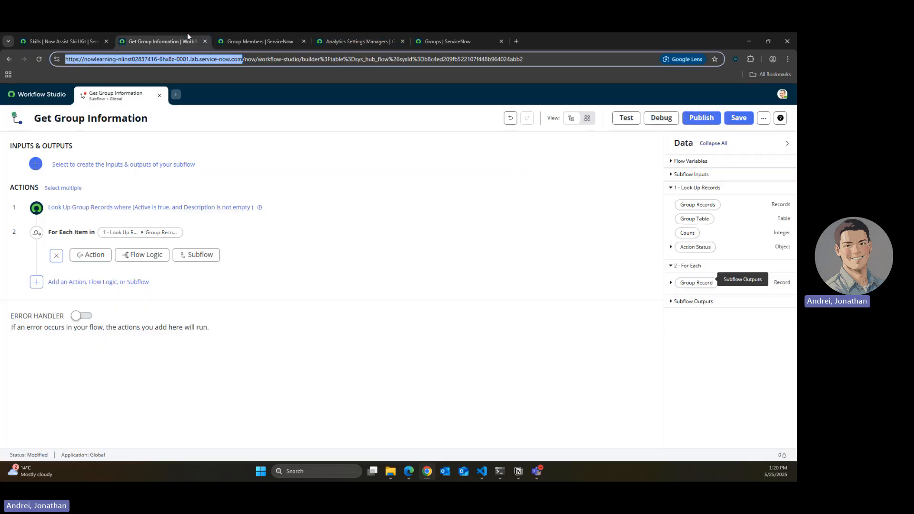
click(149, 258)
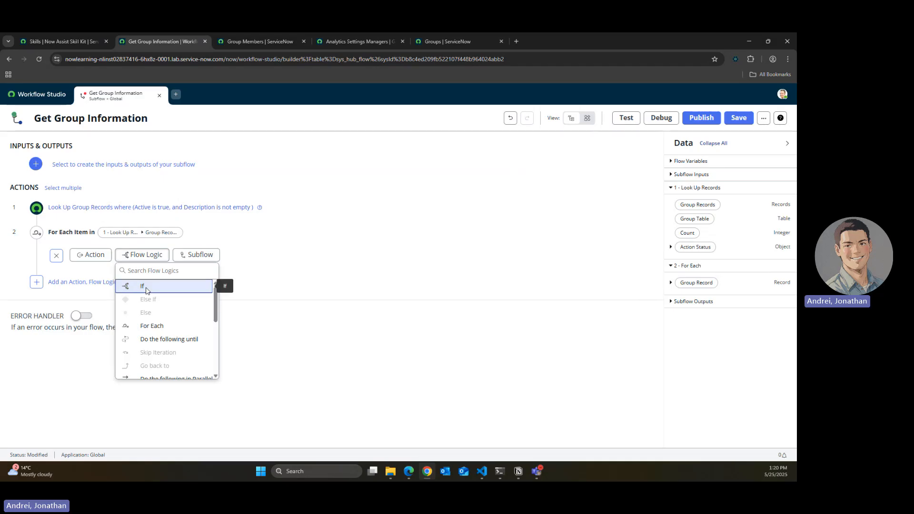
click(170, 284)
click(171, 281)
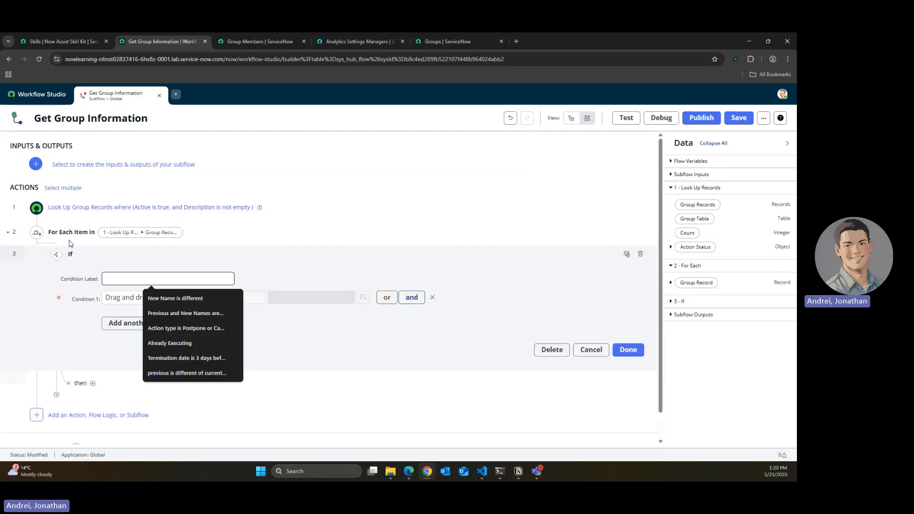
click(140, 256)
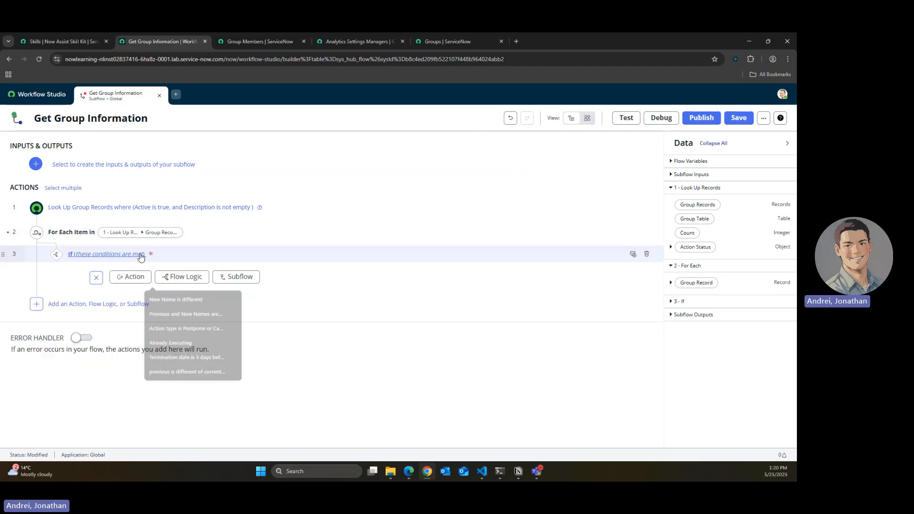
Step: Insert a Look Up Record action inside the For Each loop, ahead of the If step
click(56, 246)
click(94, 257)
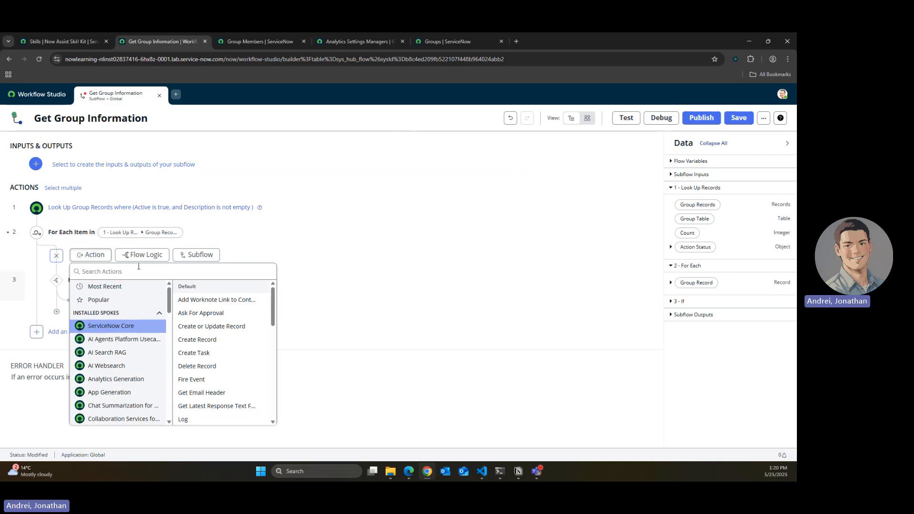
text(look up record)
click(231, 302)
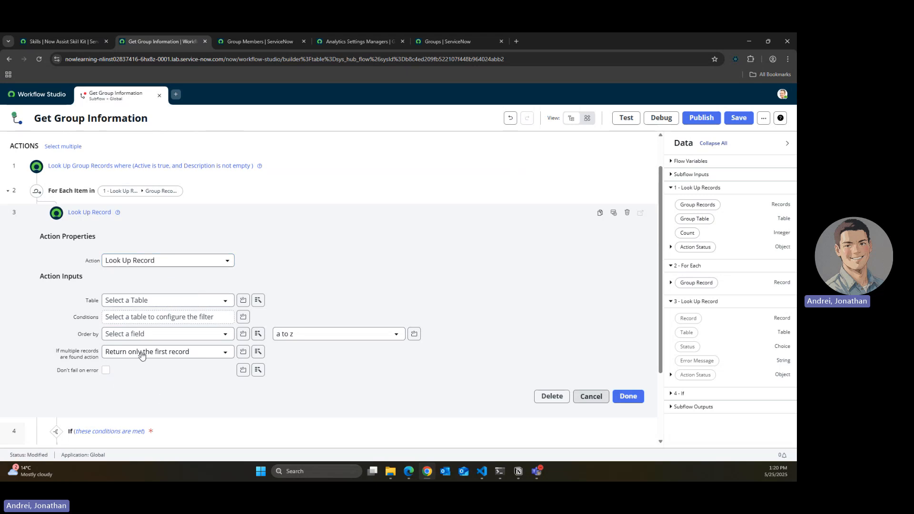
Step: Set the Look Up Record action's table to Group Member, using the sys_user_grmember table name copied from the Group Members list
click(144, 301)
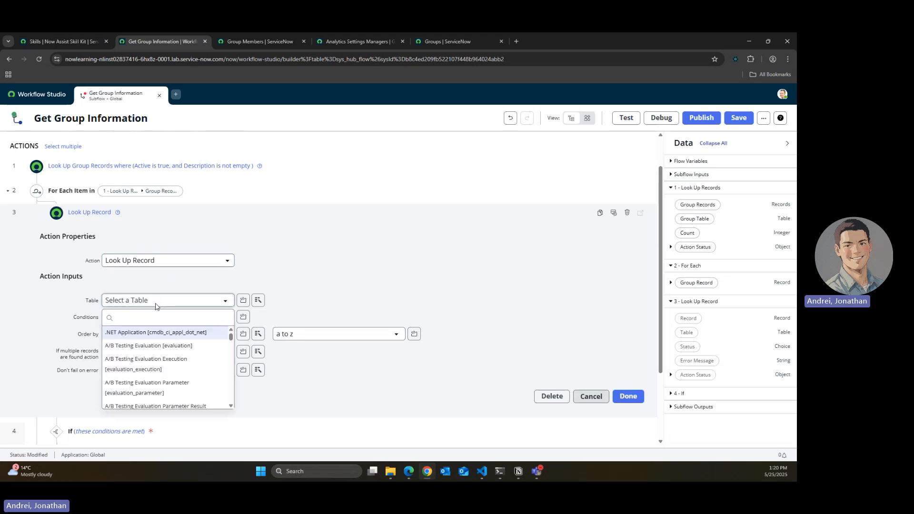
click(228, 42)
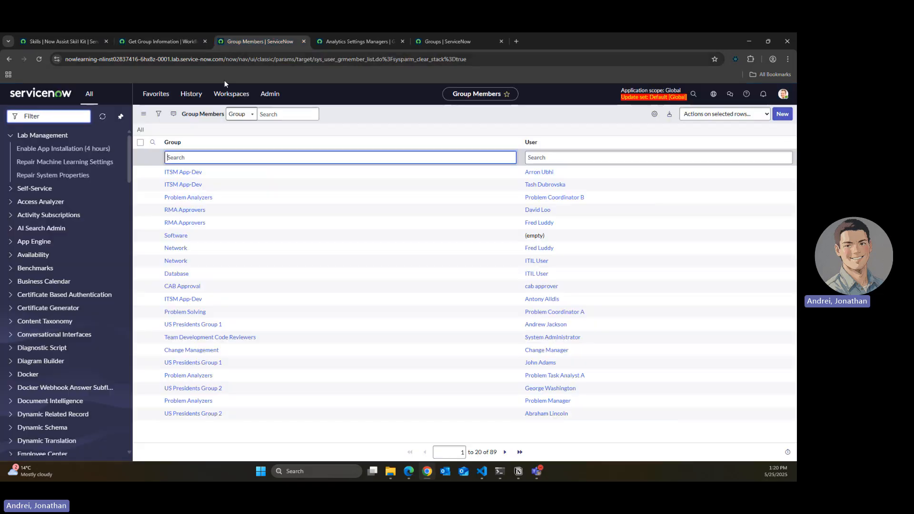
double_click(281, 428)
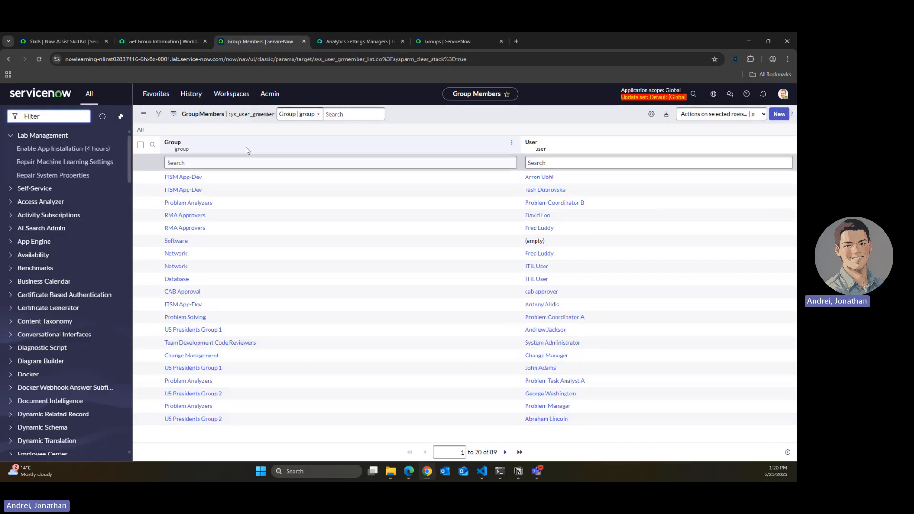
double_click(247, 116)
key(ctrl+c)
click(162, 41)
key(ctrl+v)
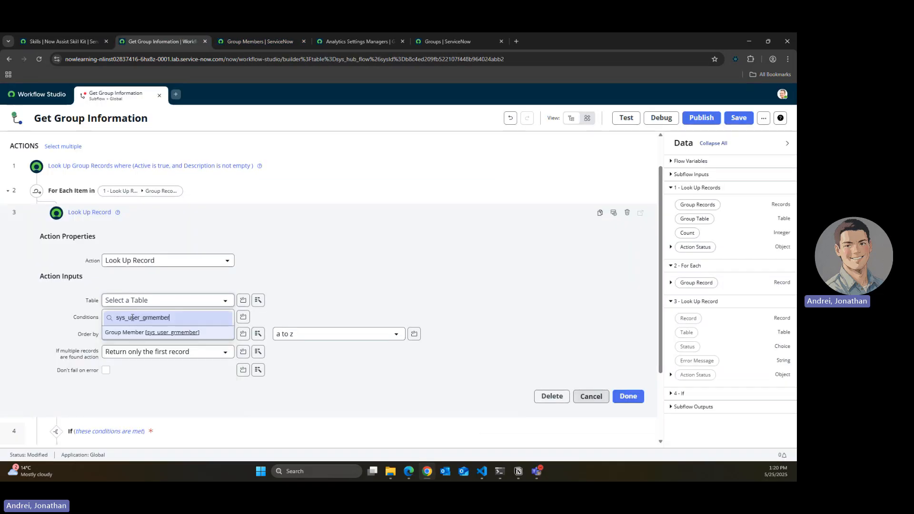
click(137, 332)
scroll(295, 308, down, 1)
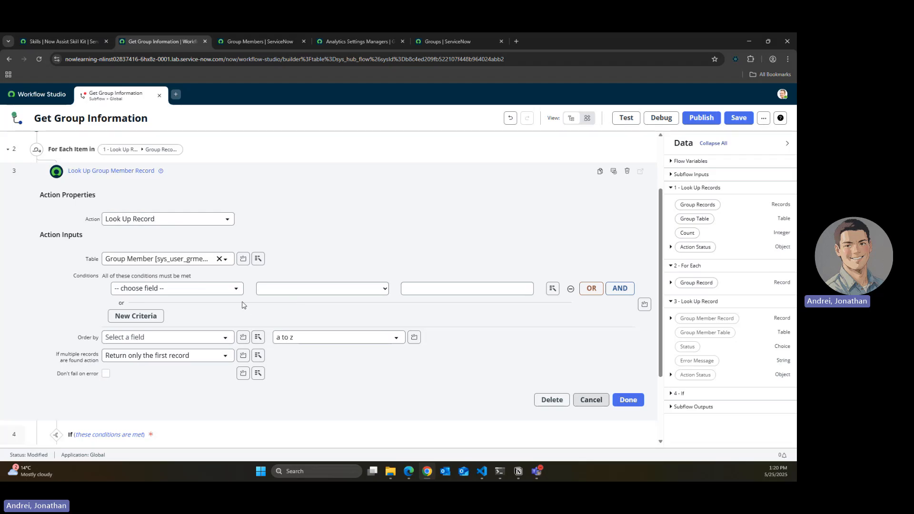
Step: Add a lookup condition that Group is the Sys ID of the For Each step's Group Record
click(220, 289)
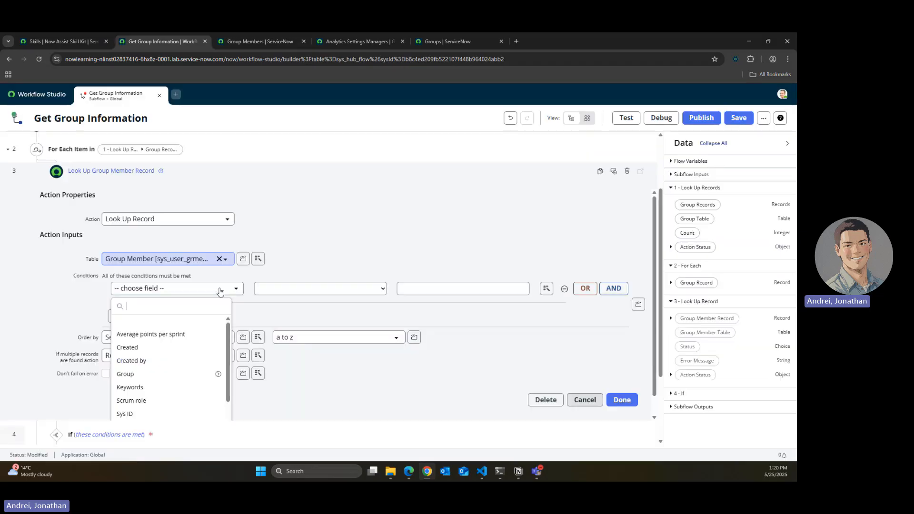
text(group)
click(142, 331)
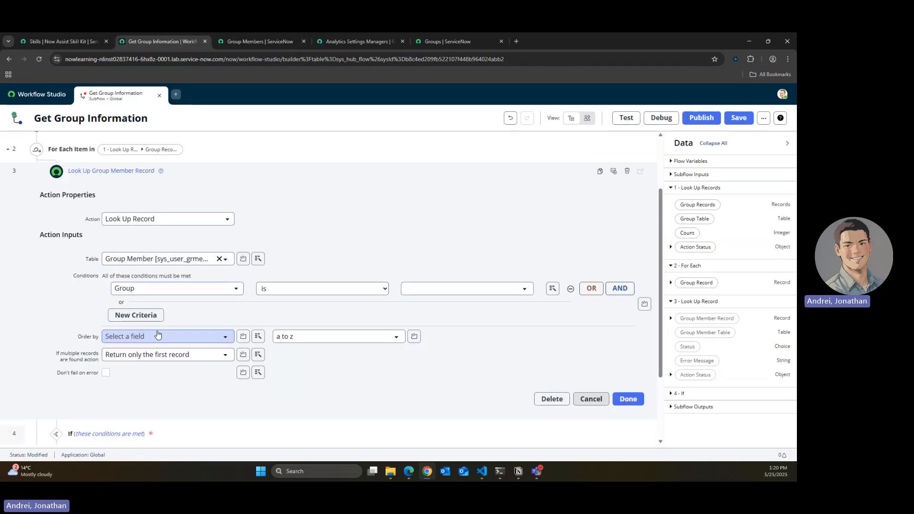
click(415, 296)
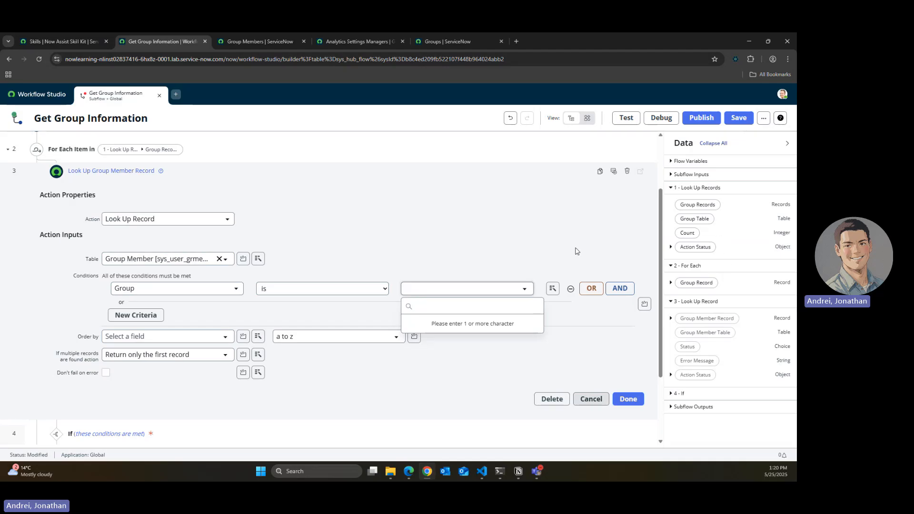
click(685, 286)
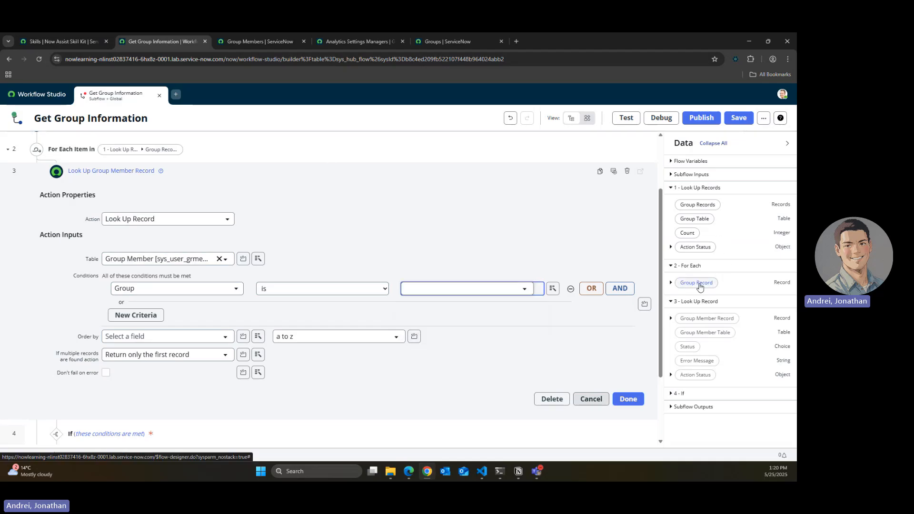
scroll(705, 286, down, 5)
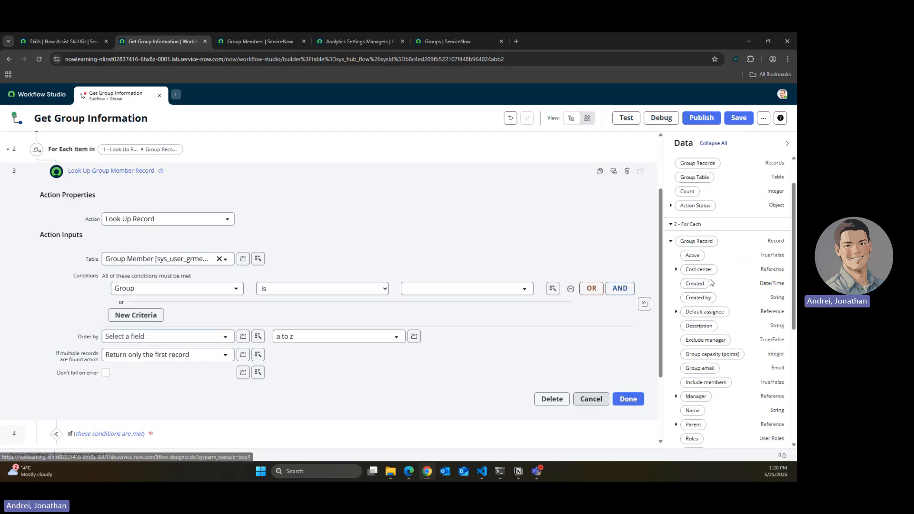
scroll(728, 281, up, 2)
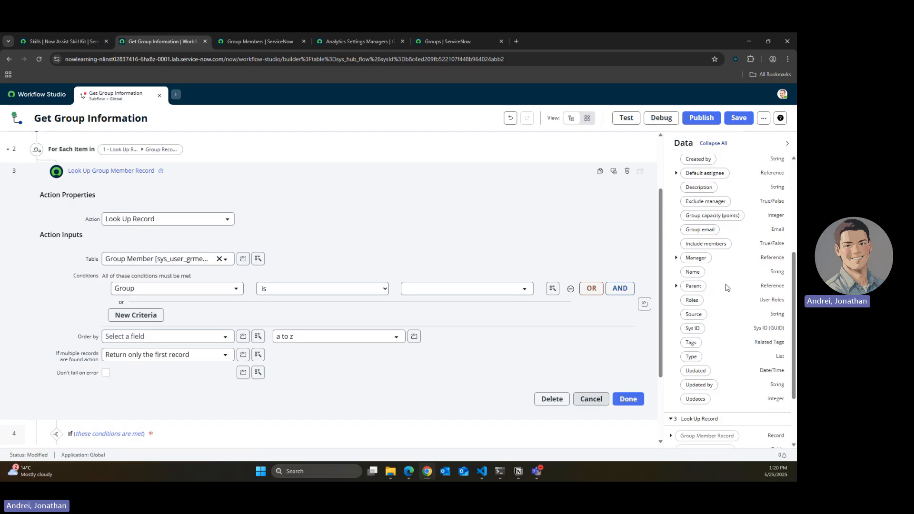
drag(692, 328, 493, 290)
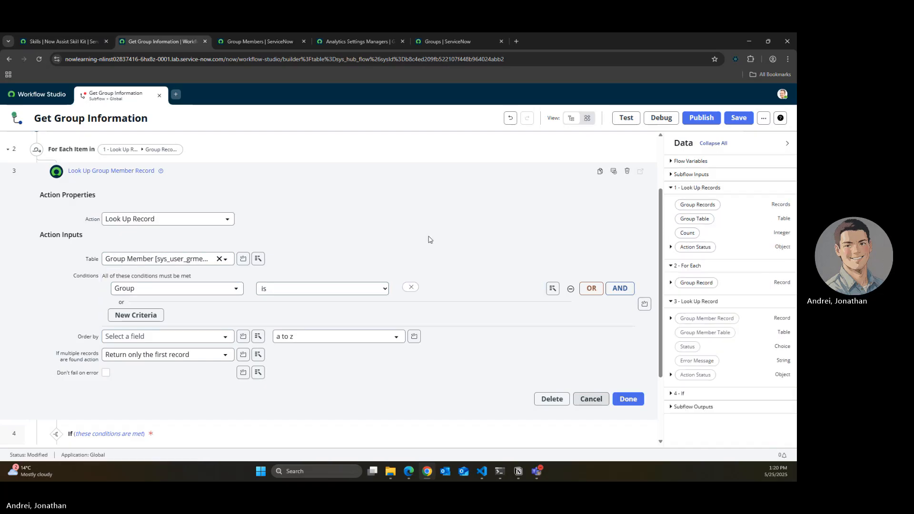
Step: Examine how groups and users are paired in the Group Members list, then return to the subflow and collapse the lookup step
click(255, 41)
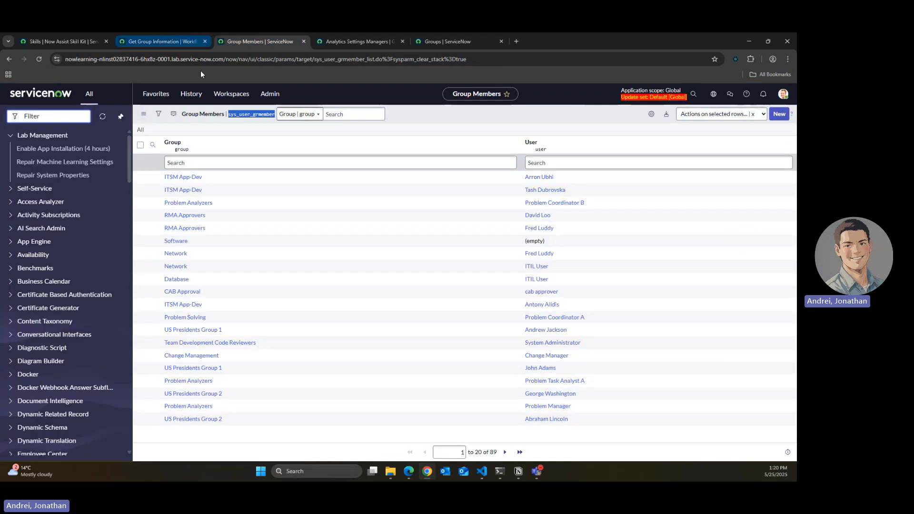
click(188, 41)
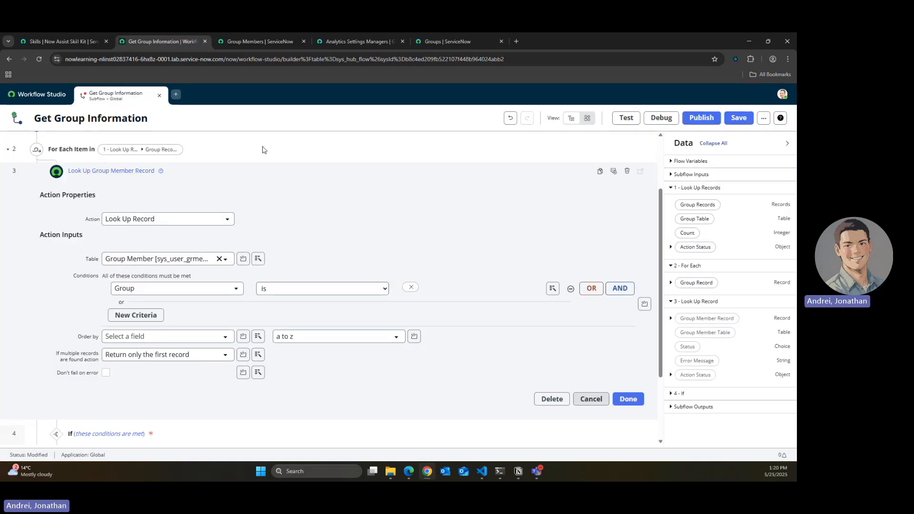
click(254, 38)
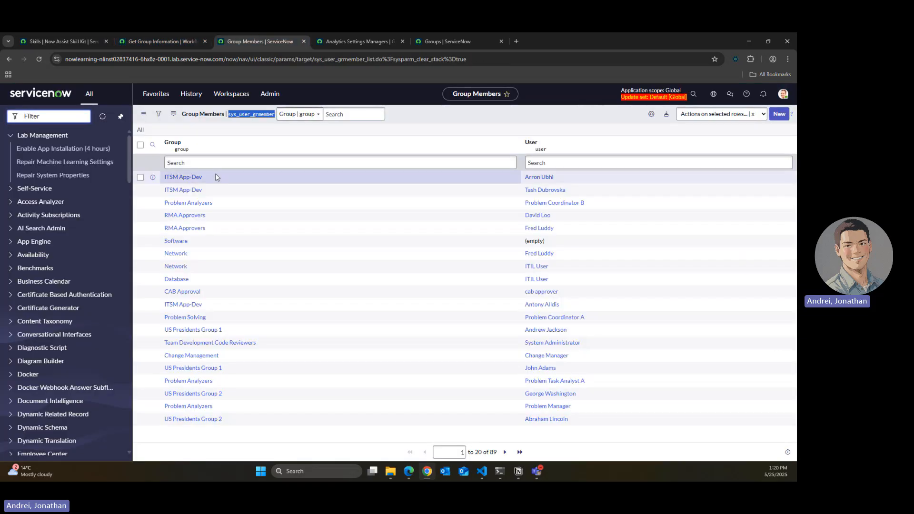
click(180, 37)
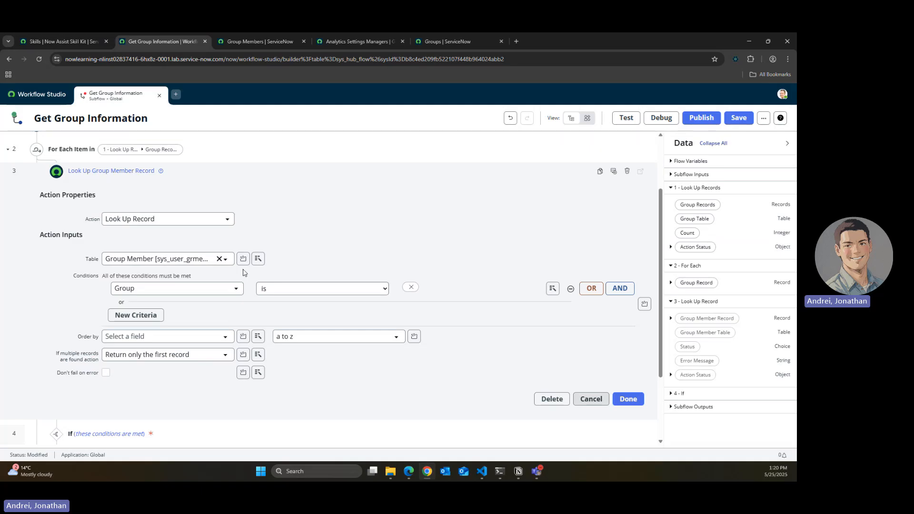
click(233, 38)
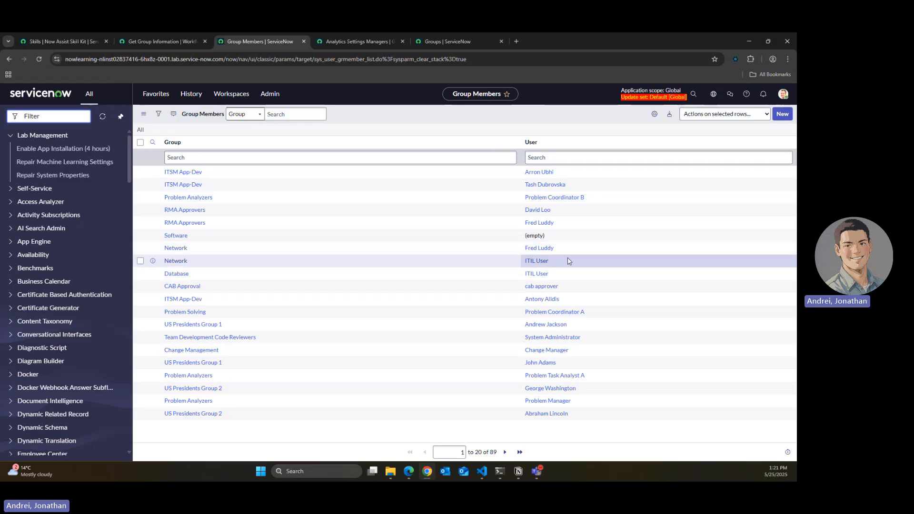
click(162, 41)
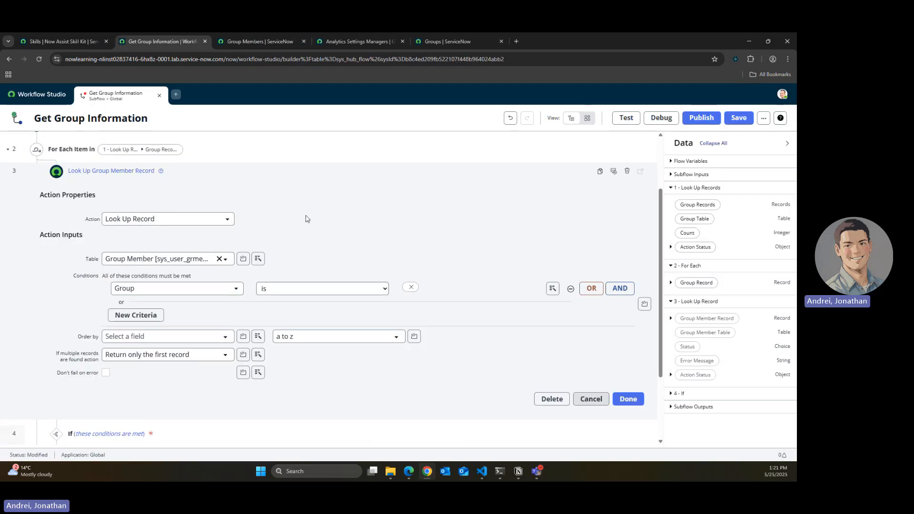
click(366, 173)
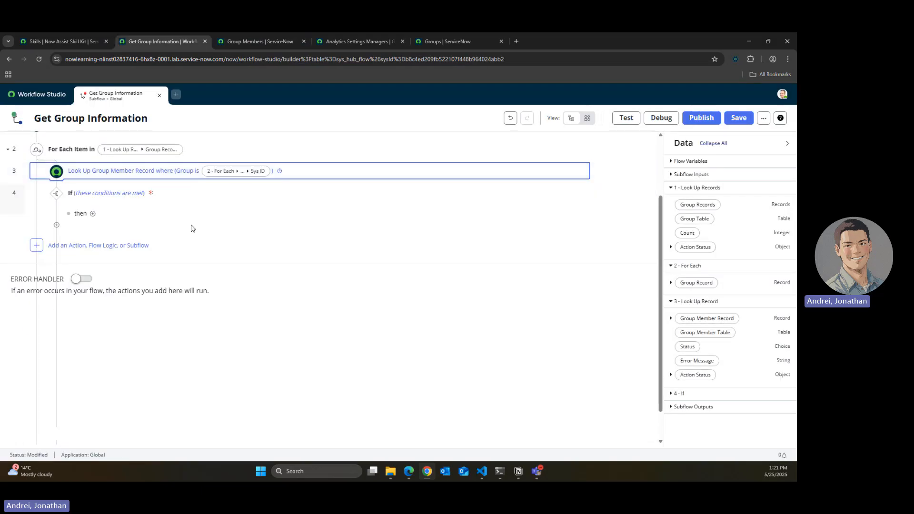
scroll(192, 229, up, 3)
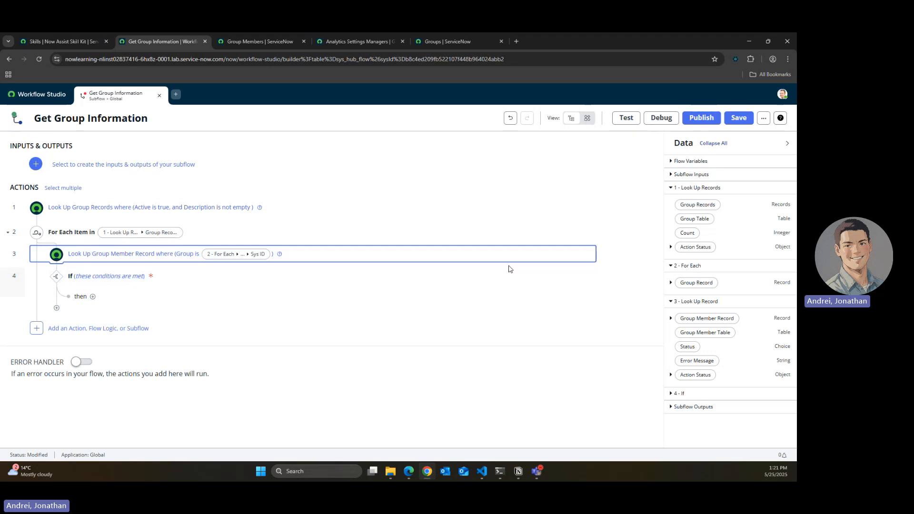
click(508, 269)
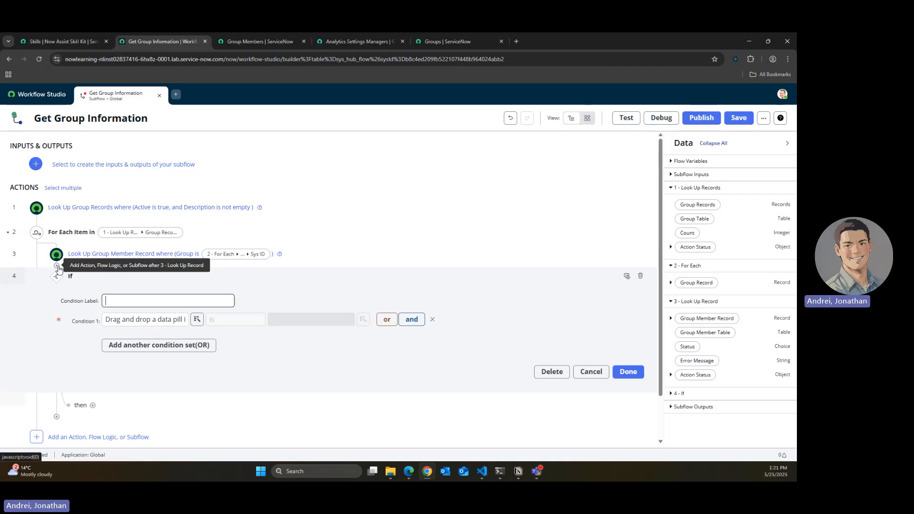
click(57, 267)
click(80, 276)
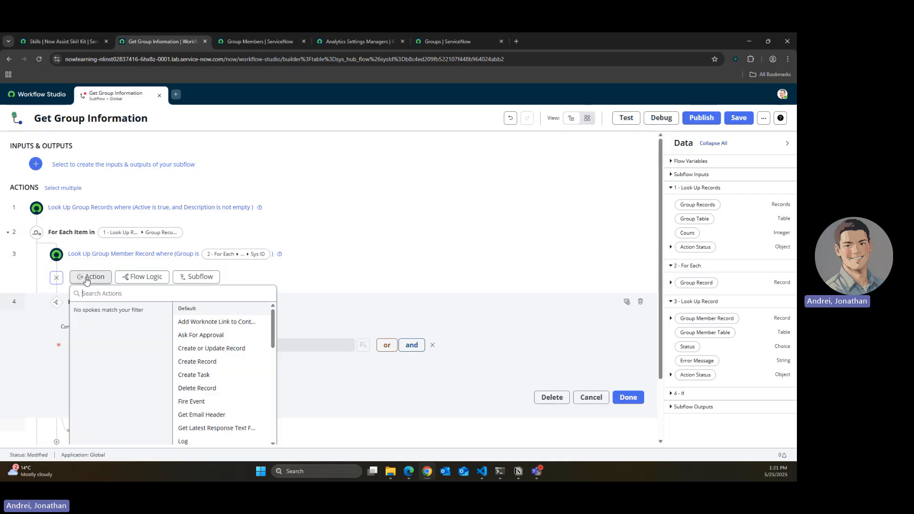
text(I)
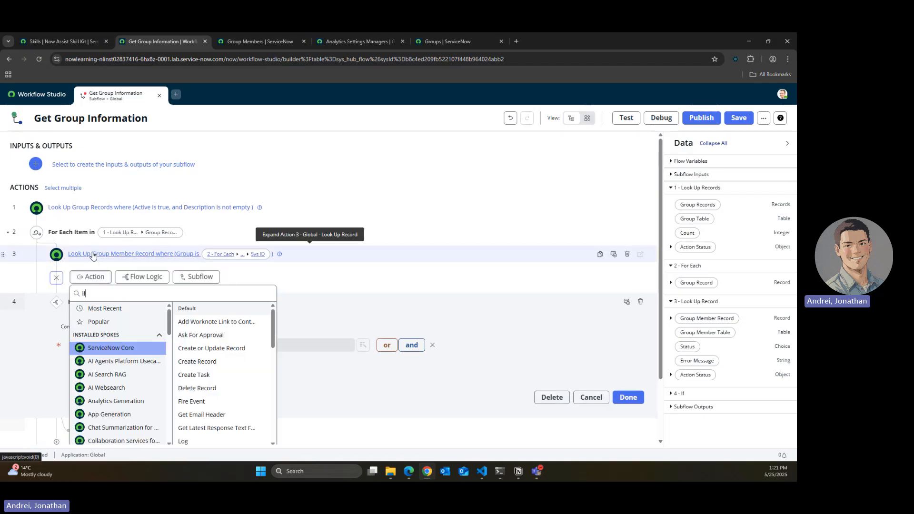
text(ook up)
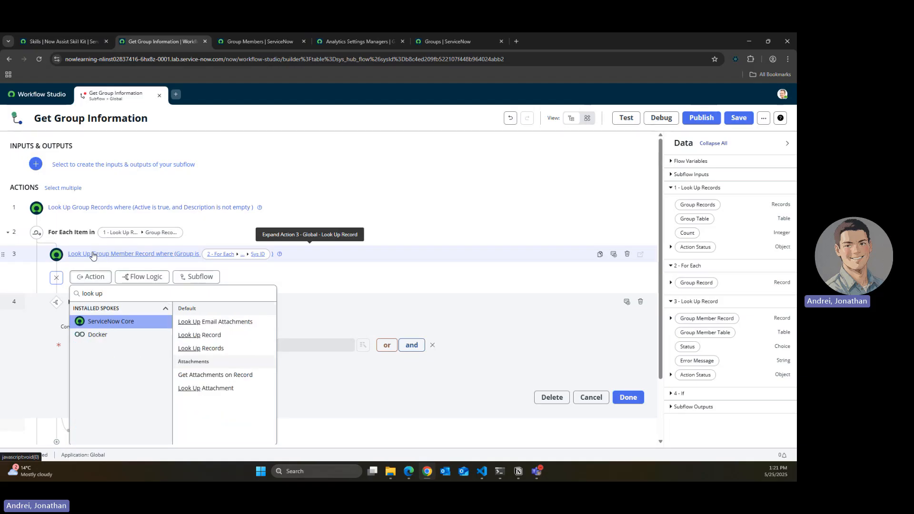
click(316, 257)
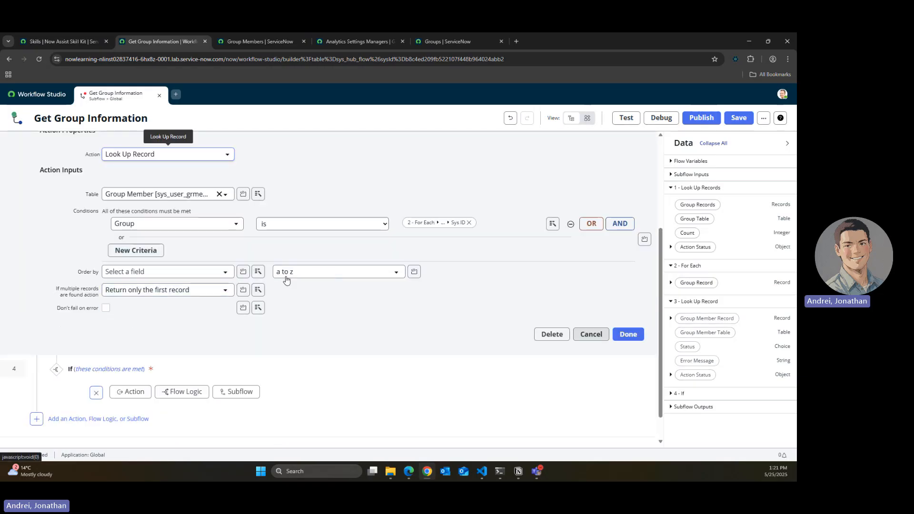
scroll(344, 299, up, 1)
scroll(345, 299, up, 4)
click(495, 195)
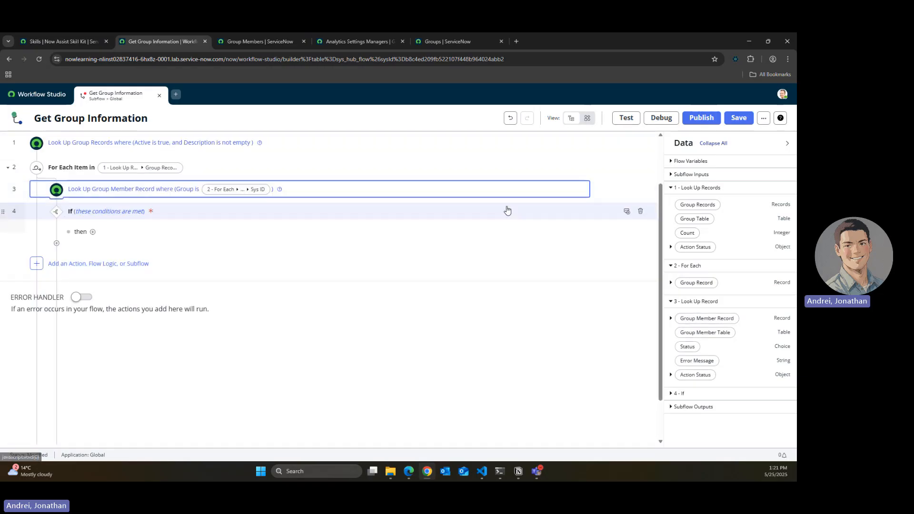
Step: Insert a Look Up Records action inside the For Each loop, between the Group Member lookup and the If step
click(166, 276)
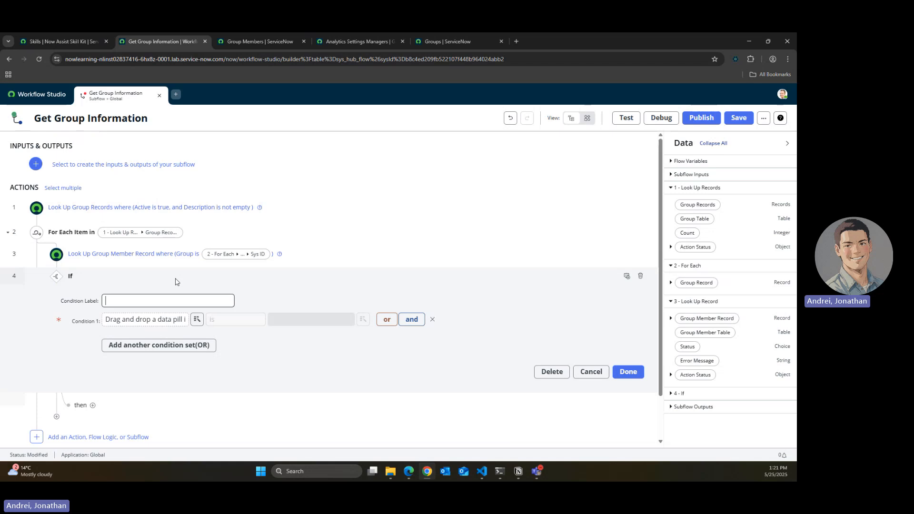
click(56, 267)
click(92, 277)
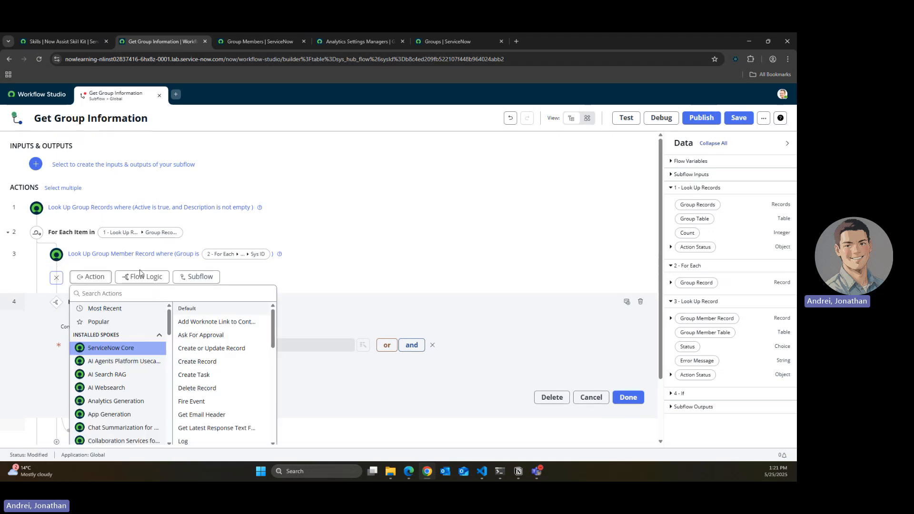
text(look up records)
click(221, 321)
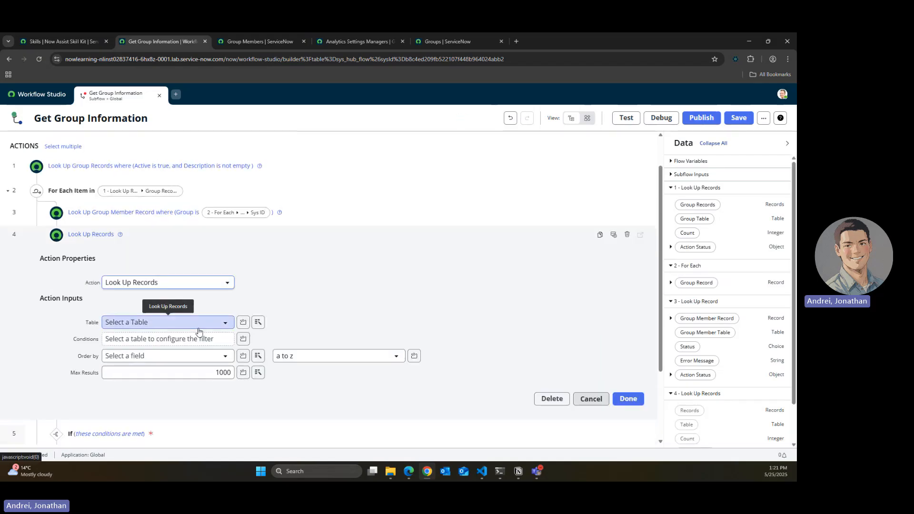
Step: Set the Look Up Records action's table to Group Member, using the sys_user_grmember name copied from the Group Members list
click(199, 328)
text(sys_member)
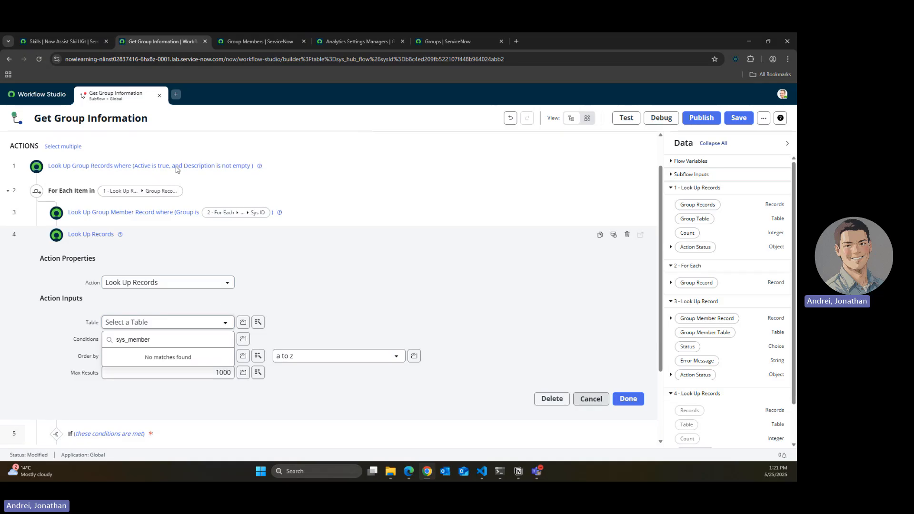
click(260, 41)
double_click(265, 446)
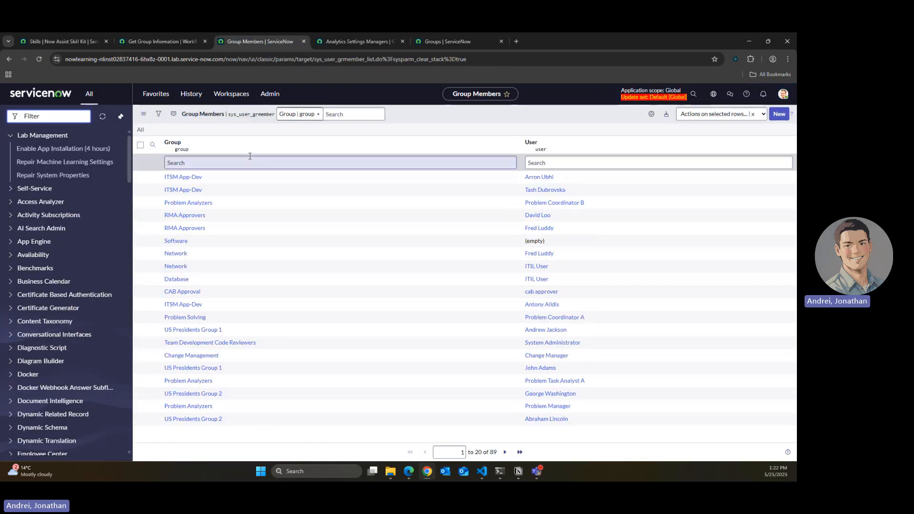
double_click(249, 114)
key(ctrl+c)
click(179, 40)
key(ctrl+a)
key(ctrl+v)
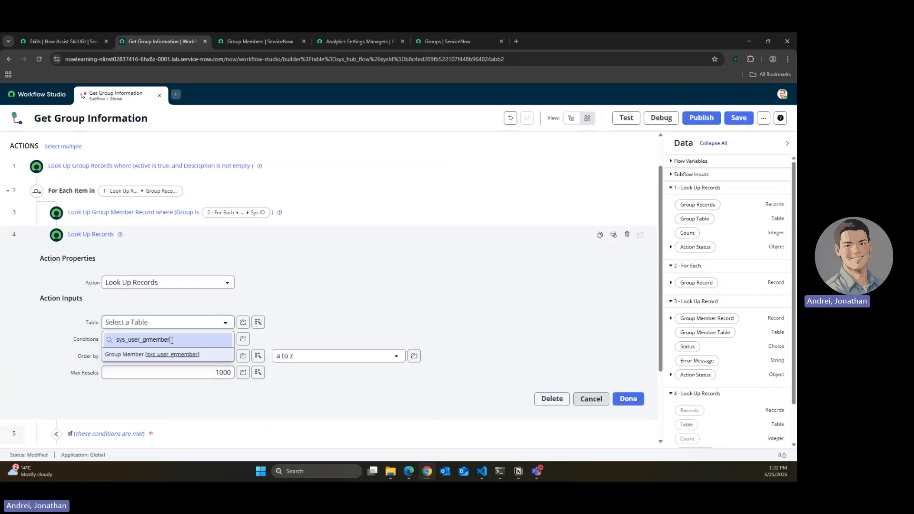
click(188, 355)
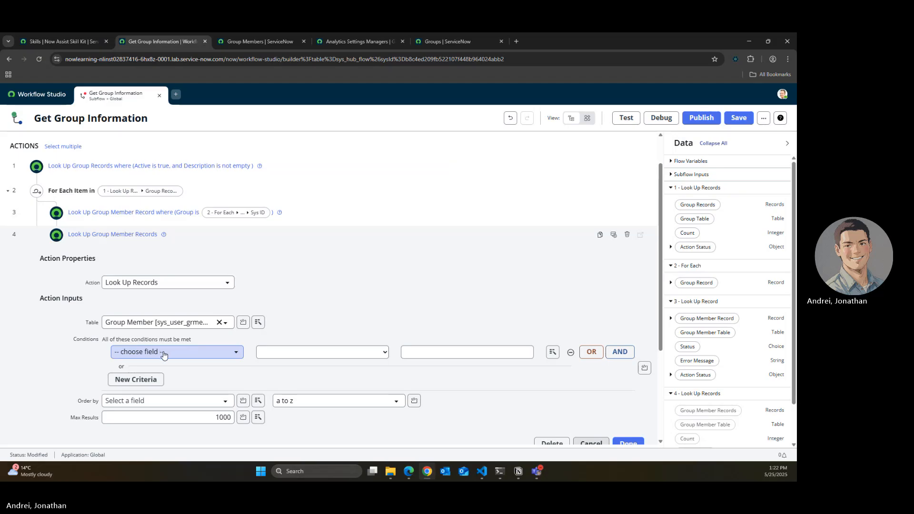
Step: Choose the group's Sys ID (Group . Sys ID) as the condition field of the Group Member Look Up Records action
click(202, 352)
text(gr)
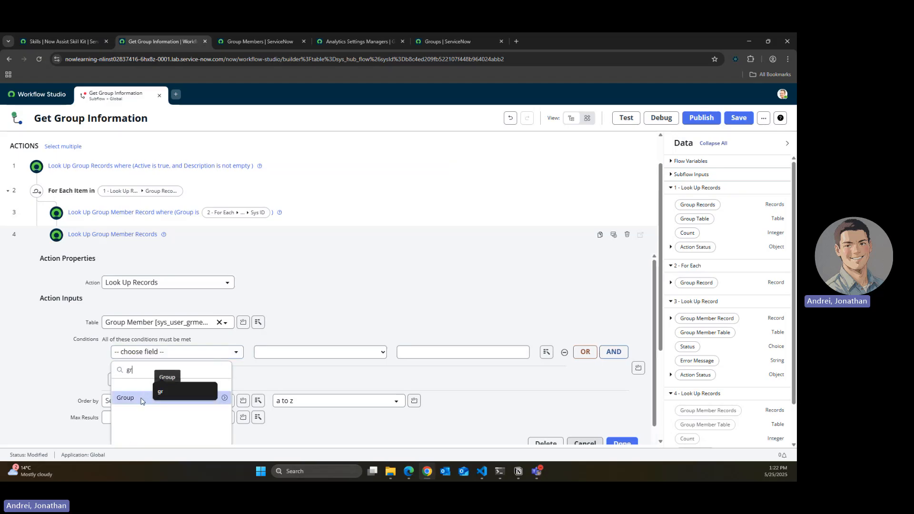
click(224, 398)
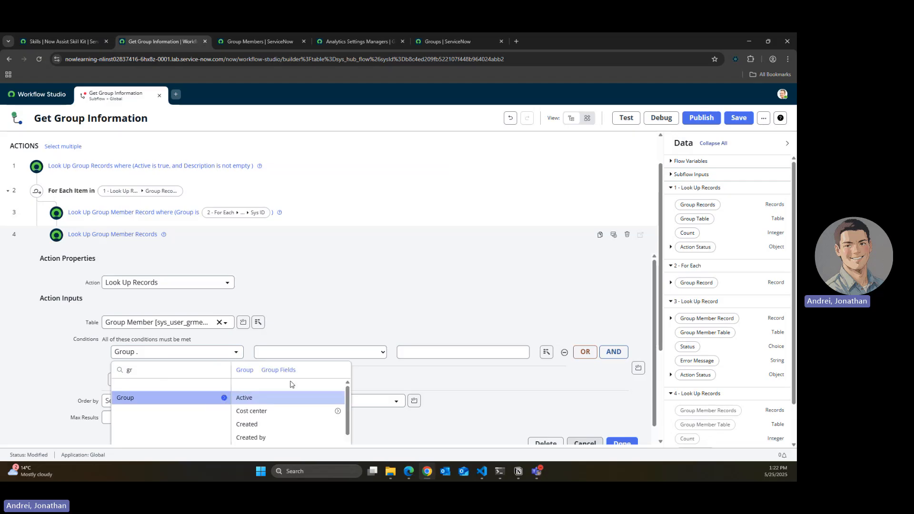
scroll(486, 322, down, 1)
scroll(319, 374, down, 3)
scroll(417, 358, down, 1)
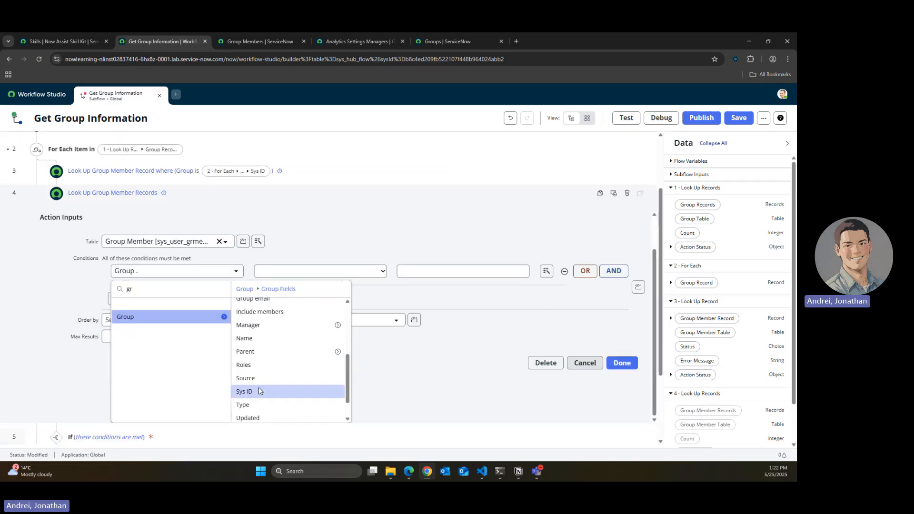
click(260, 391)
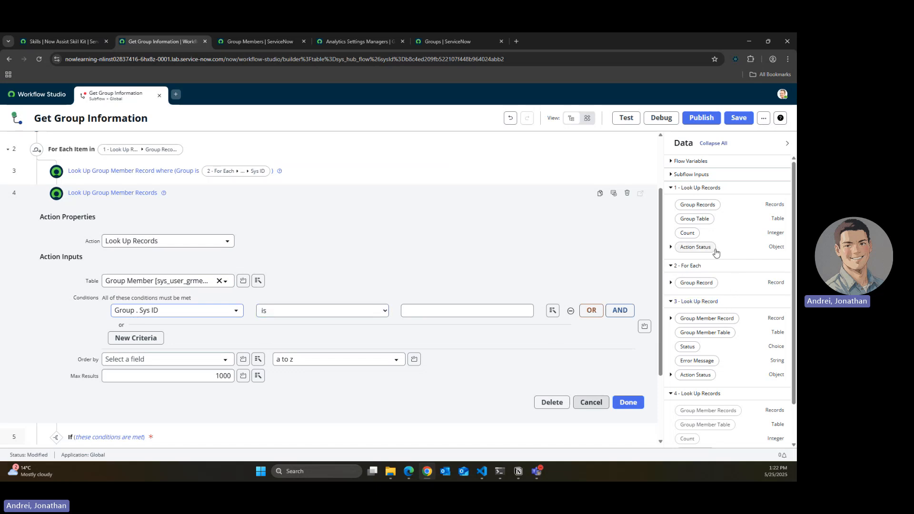
Step: Set the condition's value to the Sys ID of the For Each step's Group Record, then collapse the lookup step
click(709, 285)
scroll(732, 296, down, 5)
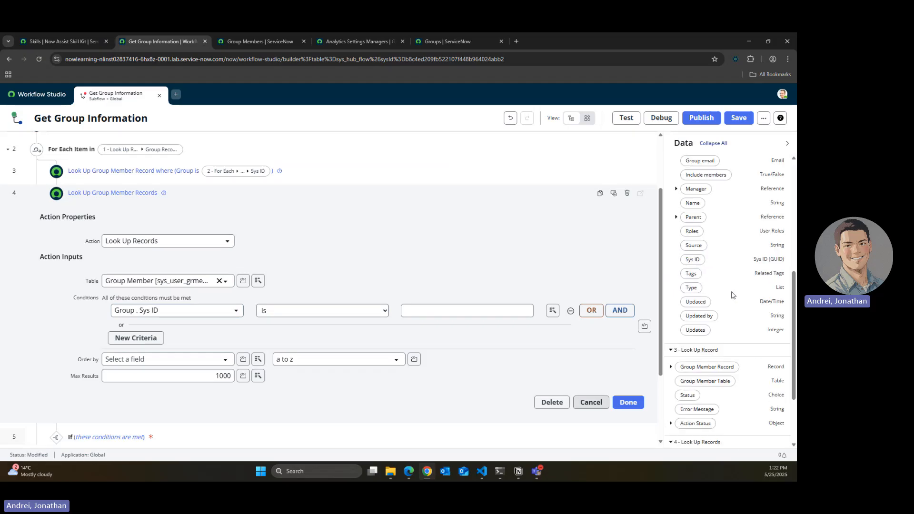
scroll(732, 295, up, 2)
drag(693, 342, 475, 313)
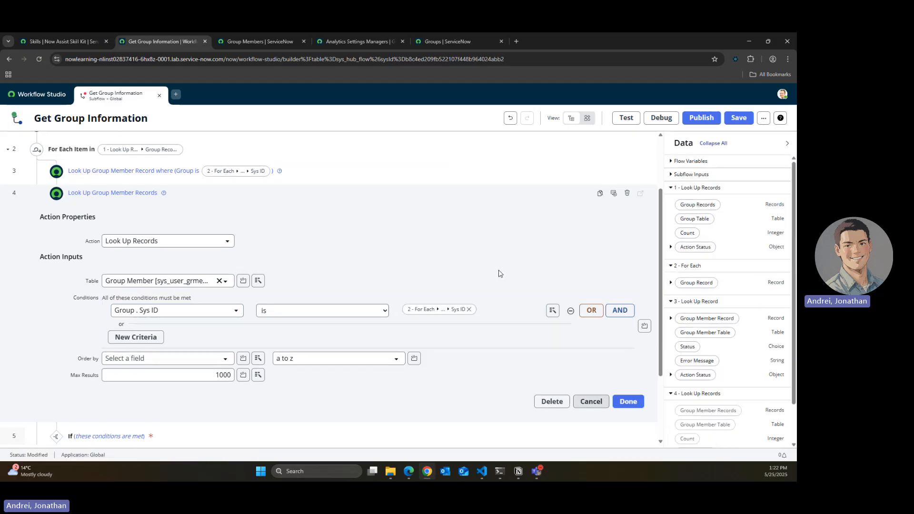
scroll(351, 248, up, 1)
click(351, 238)
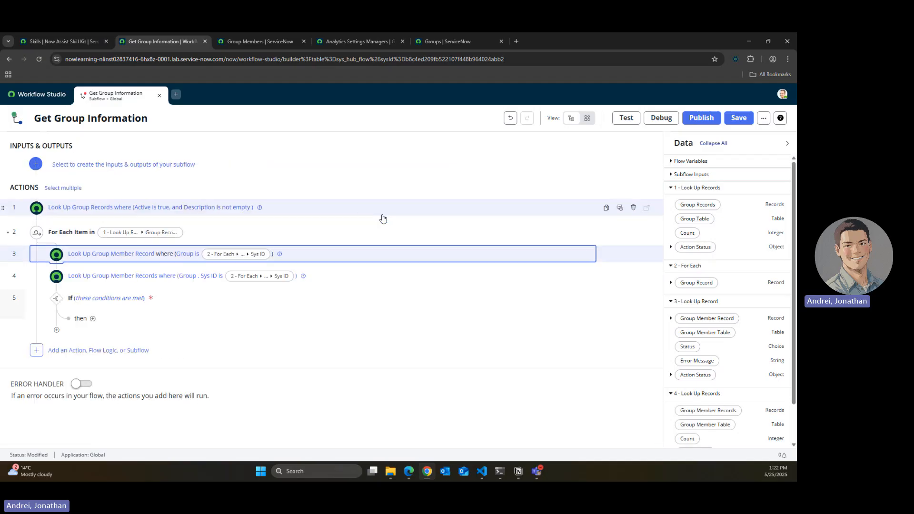
Step: Delete the single-record Group Member Look Up Record action from the loop and review the remaining Look Up Records action's settings
click(357, 256)
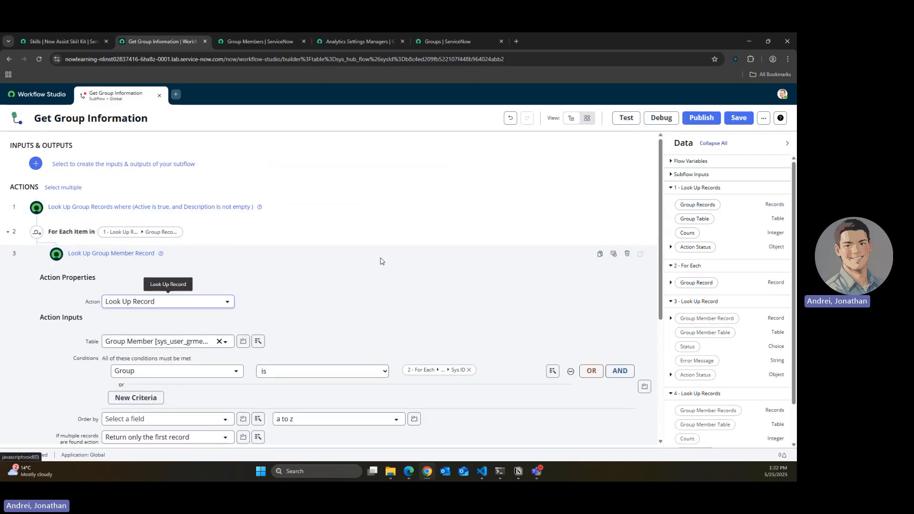
scroll(381, 260, down, 3)
scroll(476, 238, up, 2)
click(627, 213)
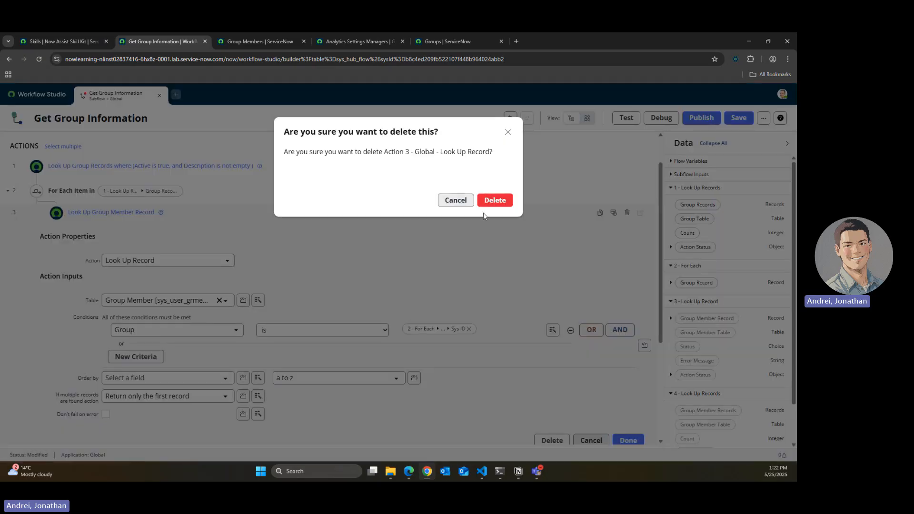
click(491, 200)
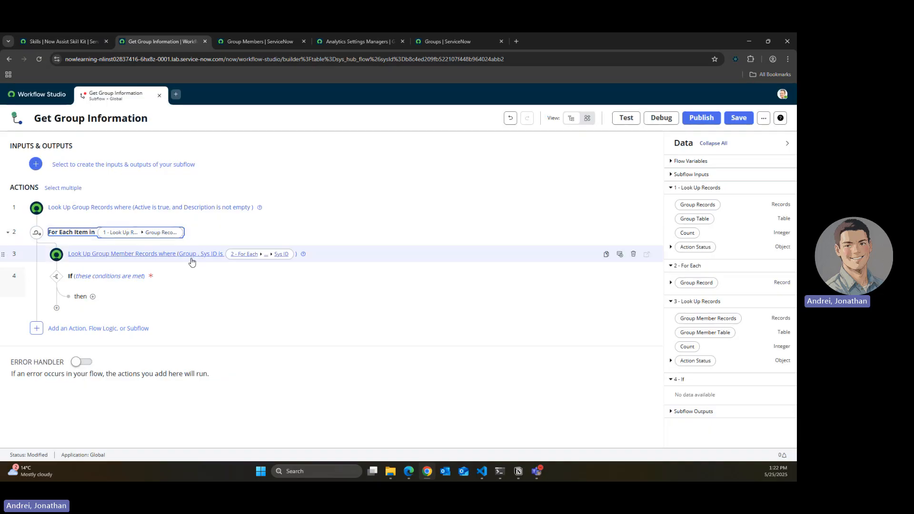
click(346, 257)
scroll(381, 238, down, 1)
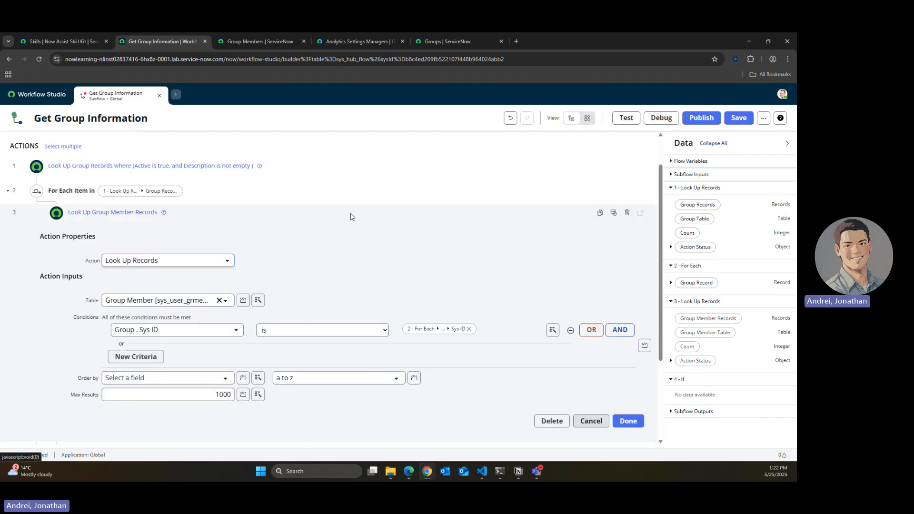
click(344, 209)
scroll(215, 281, up, 1)
Step: Set the If condition to the Group Member lookup's Count being greater than 0
click(177, 278)
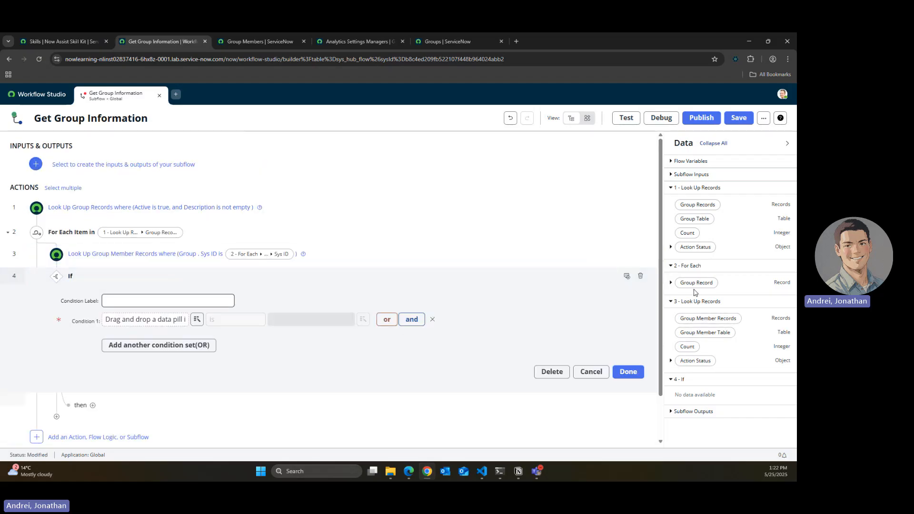
drag(688, 347, 207, 327)
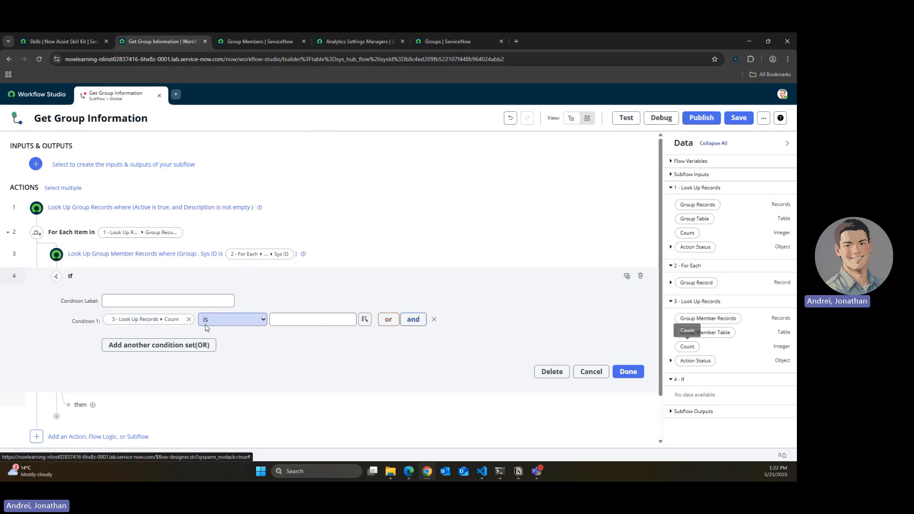
click(207, 327)
click(246, 370)
click(289, 316)
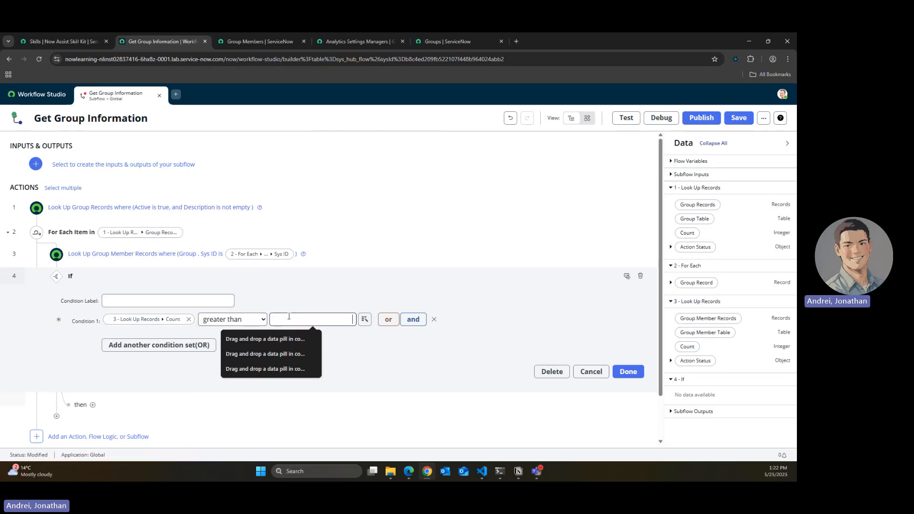
text(0)
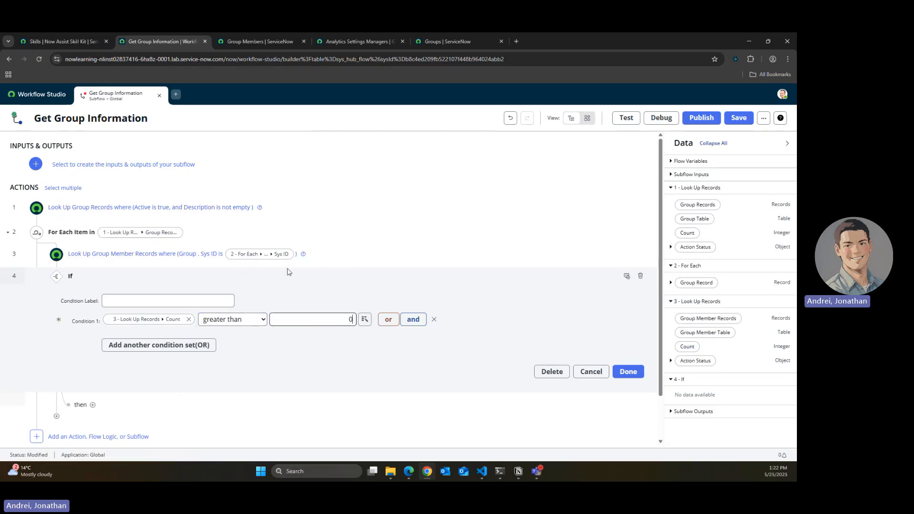
click(404, 346)
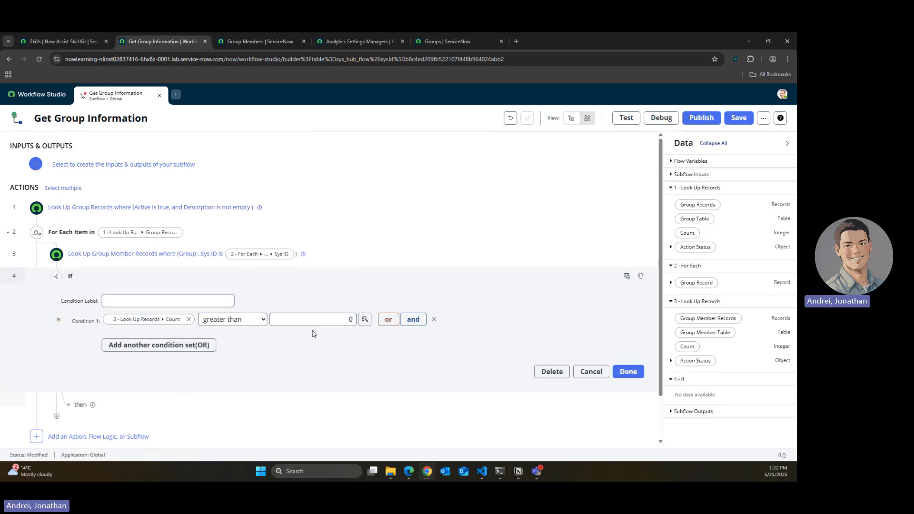
click(176, 276)
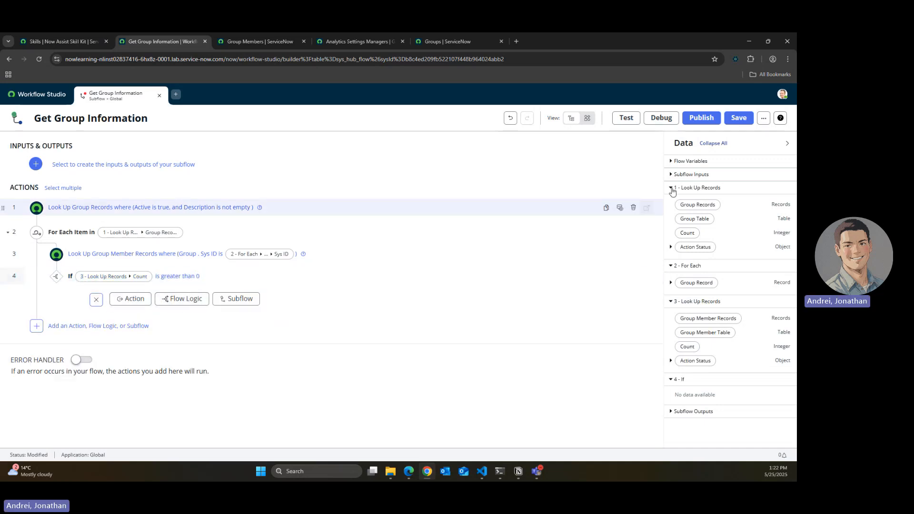
Step: Create and save a String flow variable labelled availableGroups for the subflow
click(763, 118)
scroll(732, 159, down, 2)
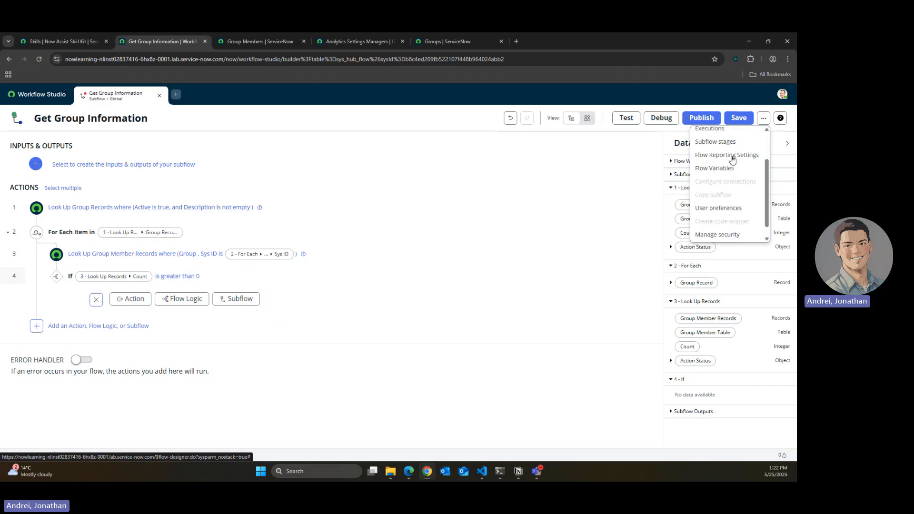
click(718, 168)
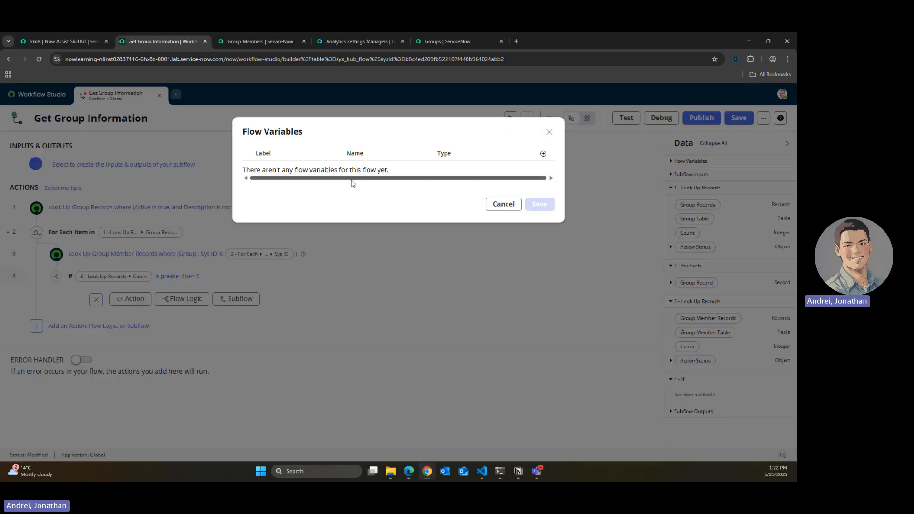
click(542, 154)
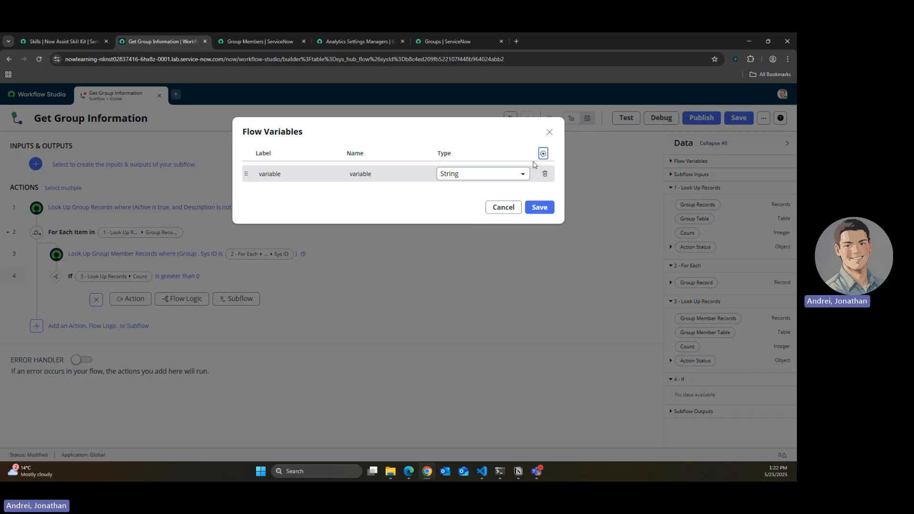
click(291, 174)
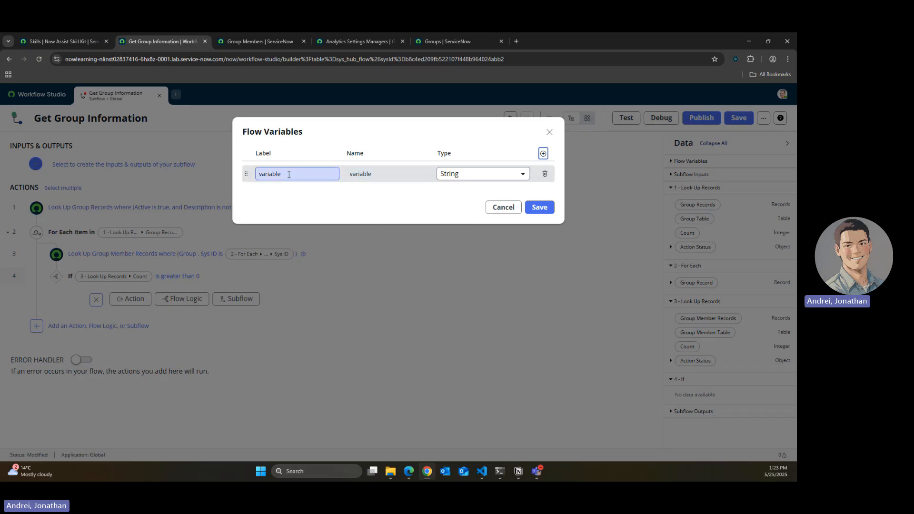
text(avail)
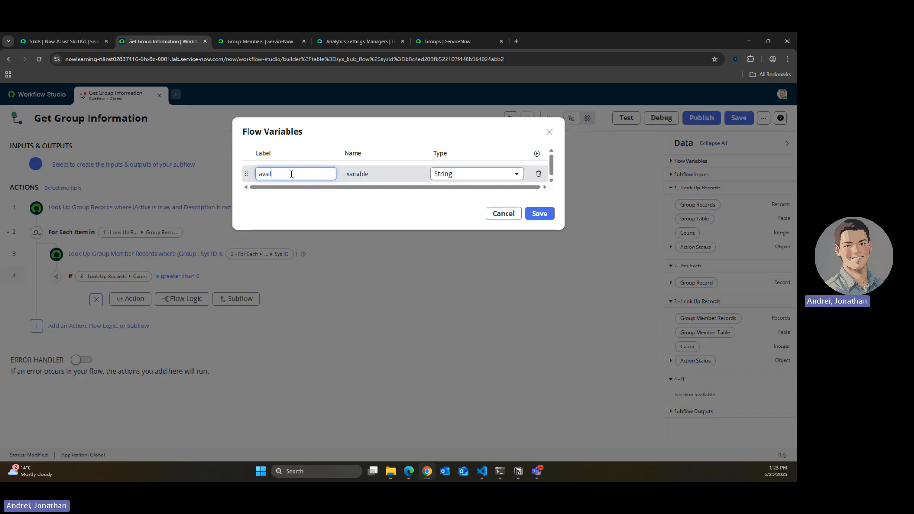
text(ableAgroup)
key(ctrl+a)
text(availableGroups)
key(Tab)
key(Tab)
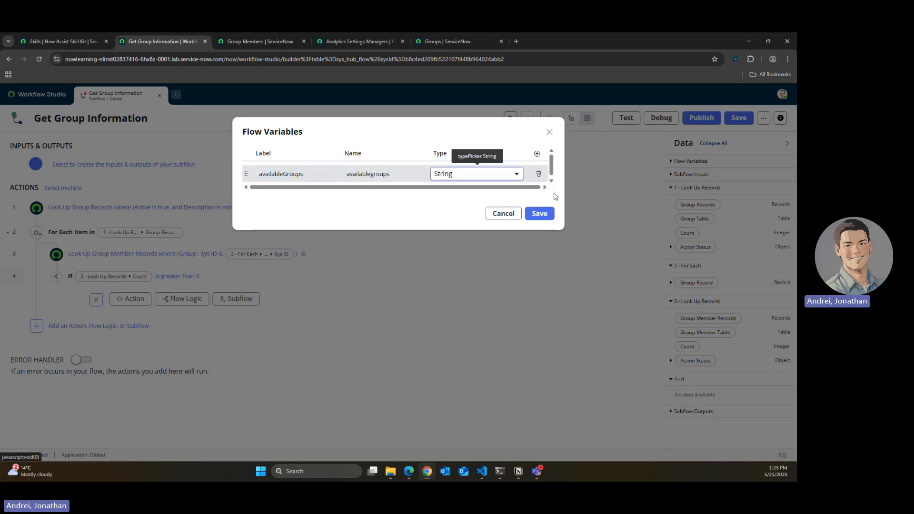
click(539, 213)
Step: Add a Set Flow Variables step under the If's then branch, with availableGroups as the variable to set
click(175, 299)
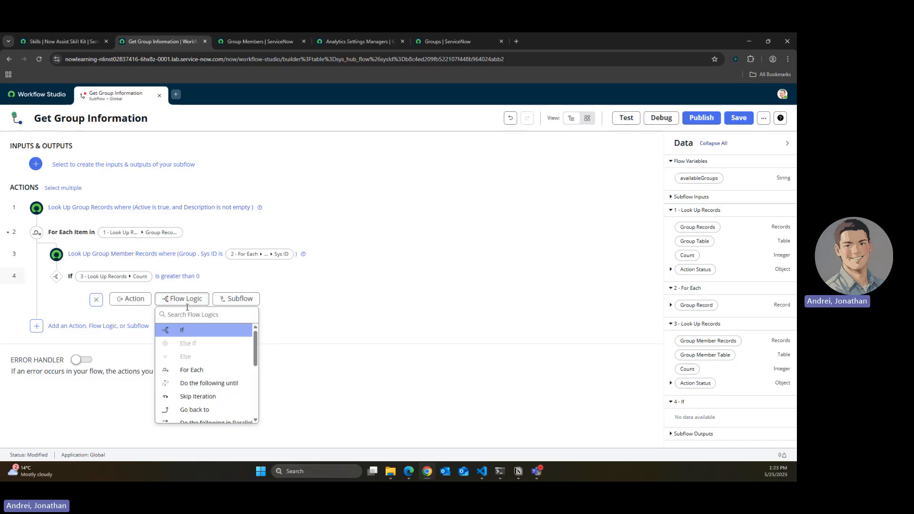
text(set fl)
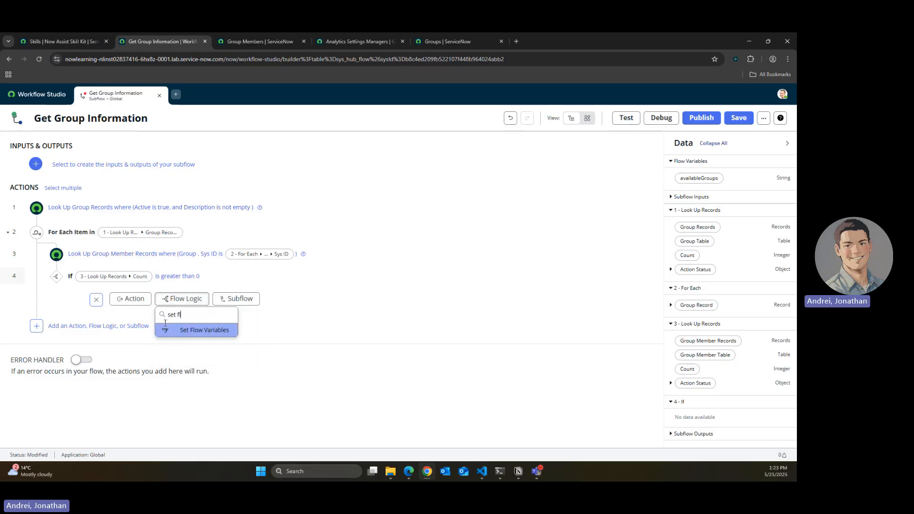
click(215, 331)
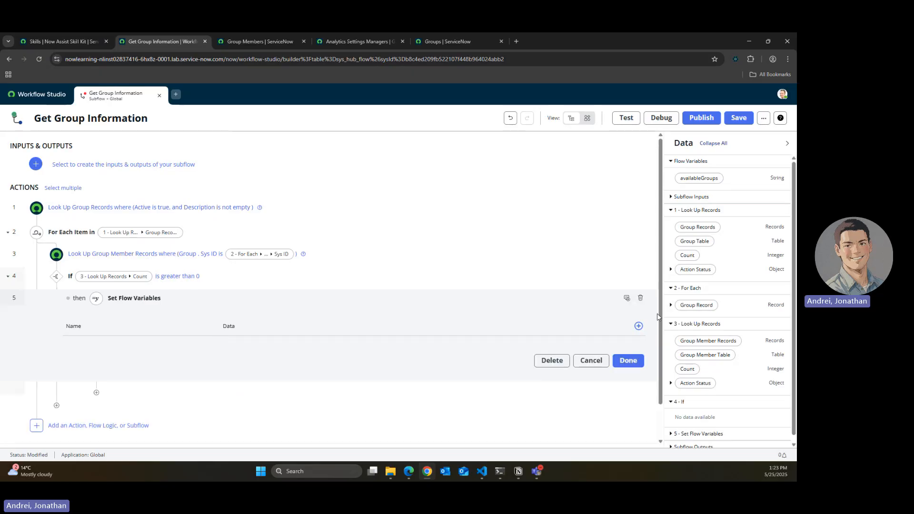
click(637, 327)
click(133, 349)
click(95, 347)
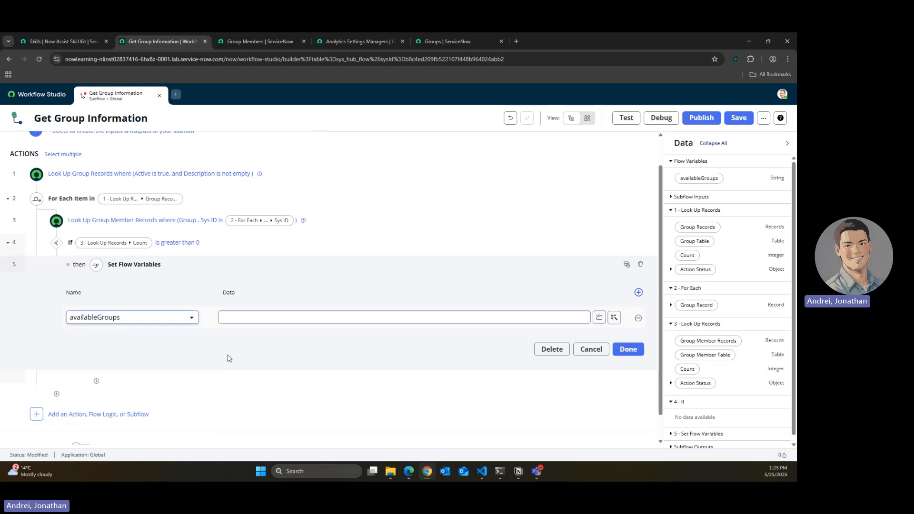
Step: Switch the availableGroups value to an inline script and begin its return statement with fd_data.flow_var.availablegroups +=
click(599, 317)
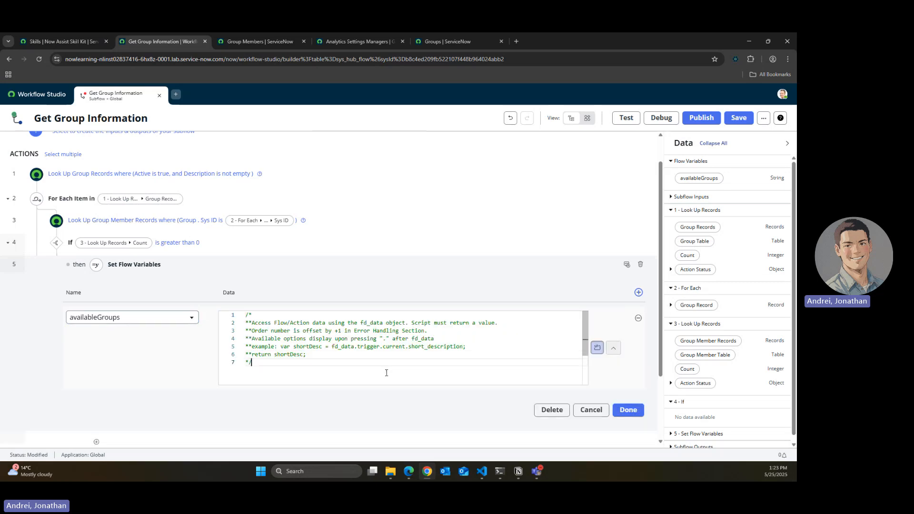
key(Return)
key(Return)
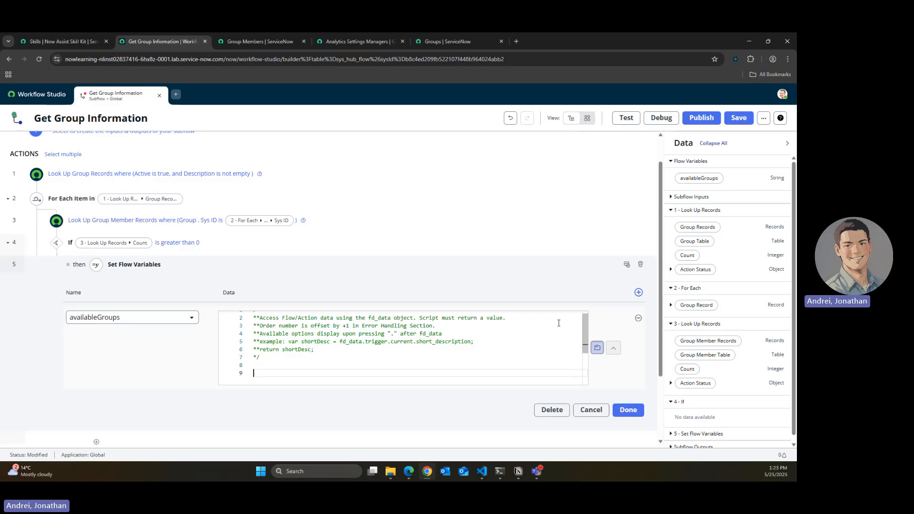
text(return)
text(f)
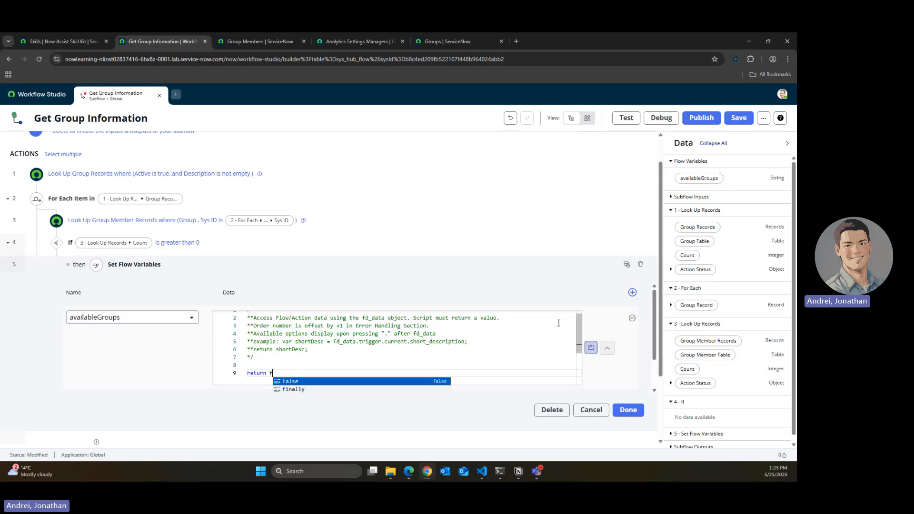
text(d_data.)
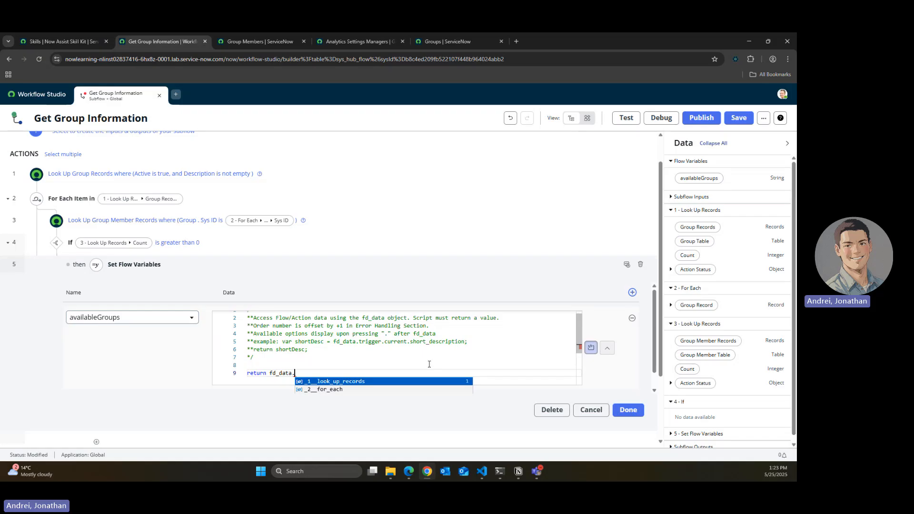
text(fl)
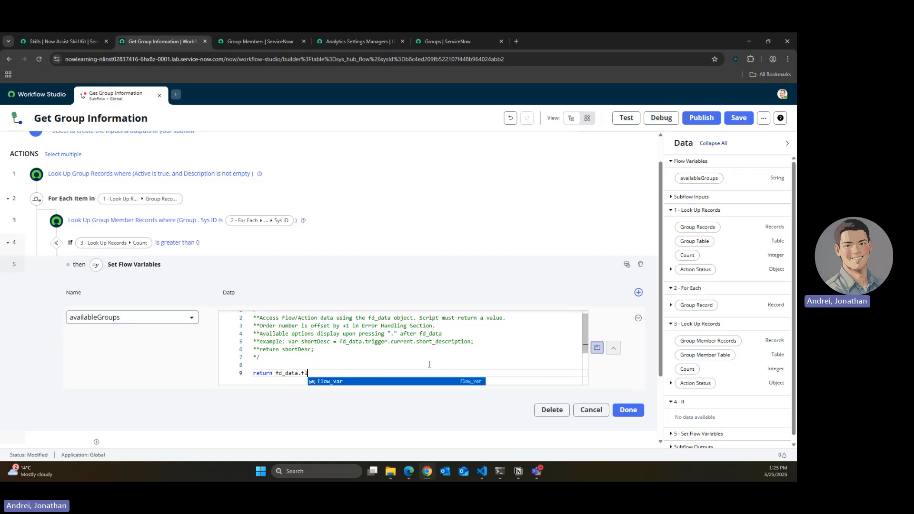
text(ow_var.)
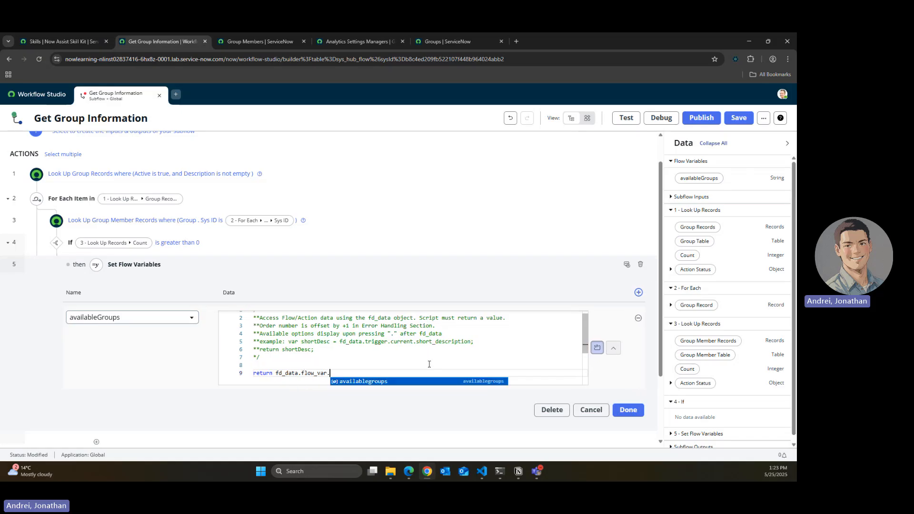
key(Return)
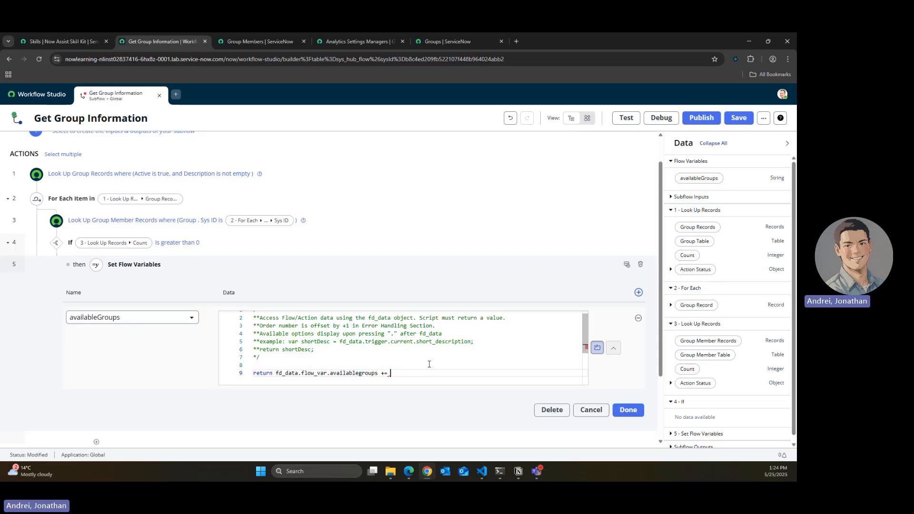
Step: Append a reference to the For Each item, fd_data._2__for_each.item., to the return statement
text(fd_data.)
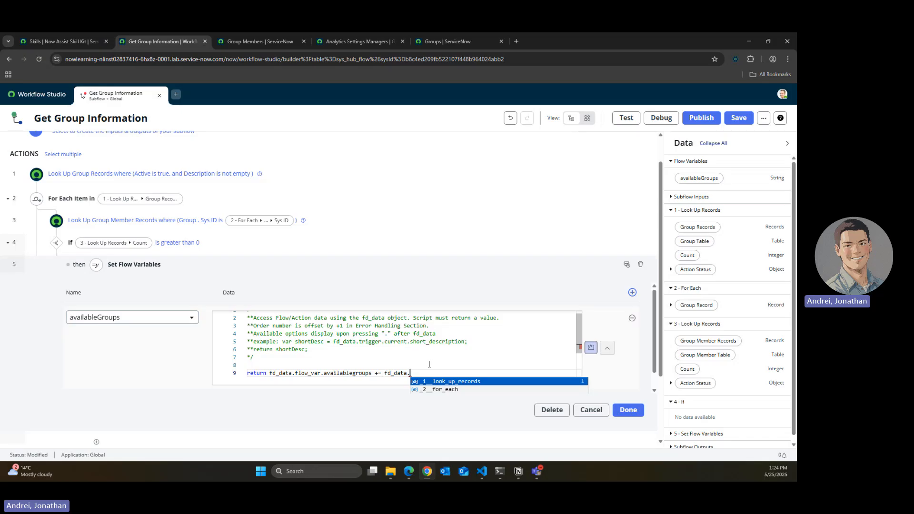
key(Down)
key(Down)
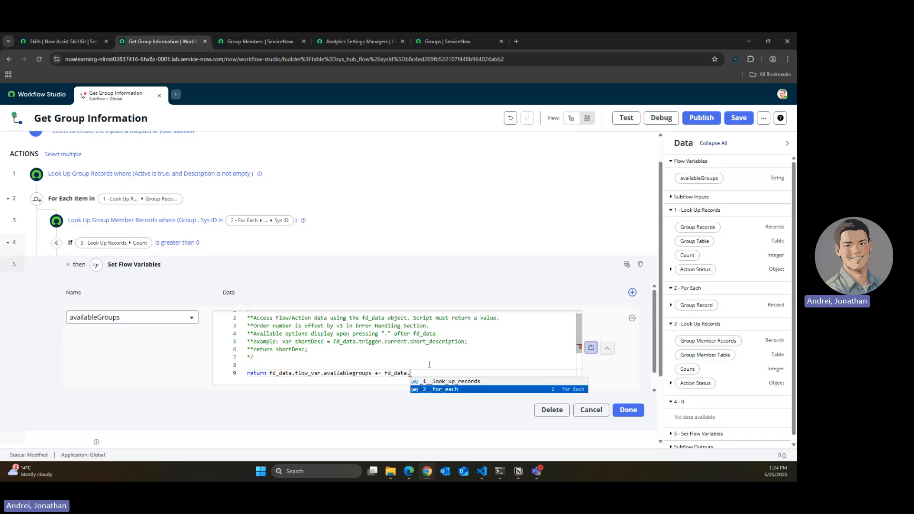
key(Up)
key(Return)
text(.)
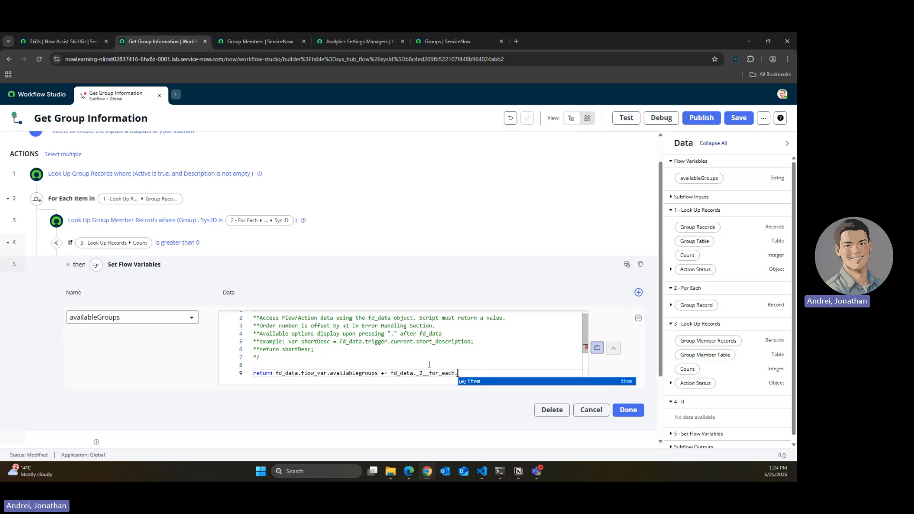
key(Return)
text(.)
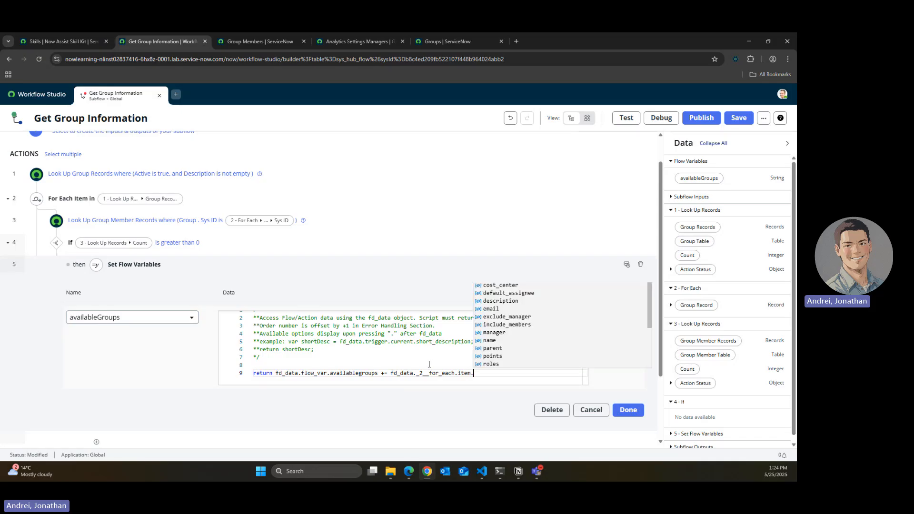
key(Down)
key(Down)
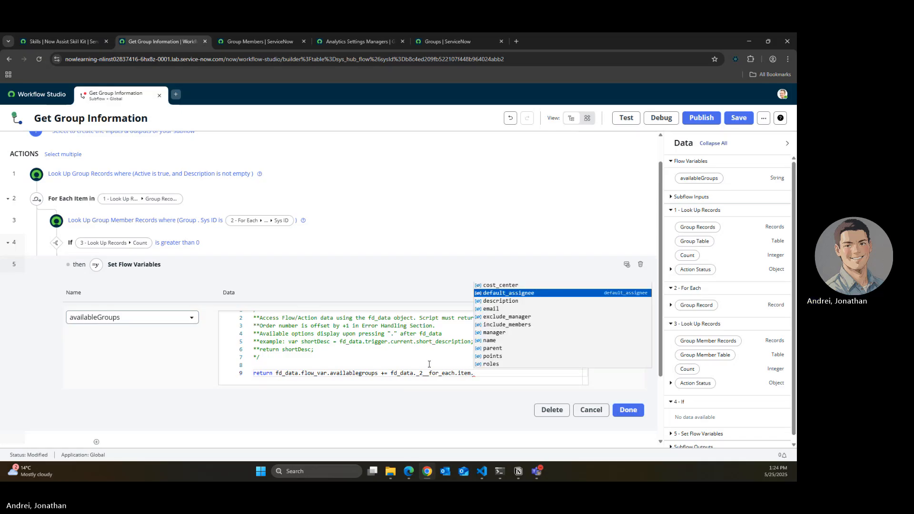
Step: Check the field names on the Analytics Settings Managers group record and complete the script's item reference with the name field
click(278, 41)
click(356, 41)
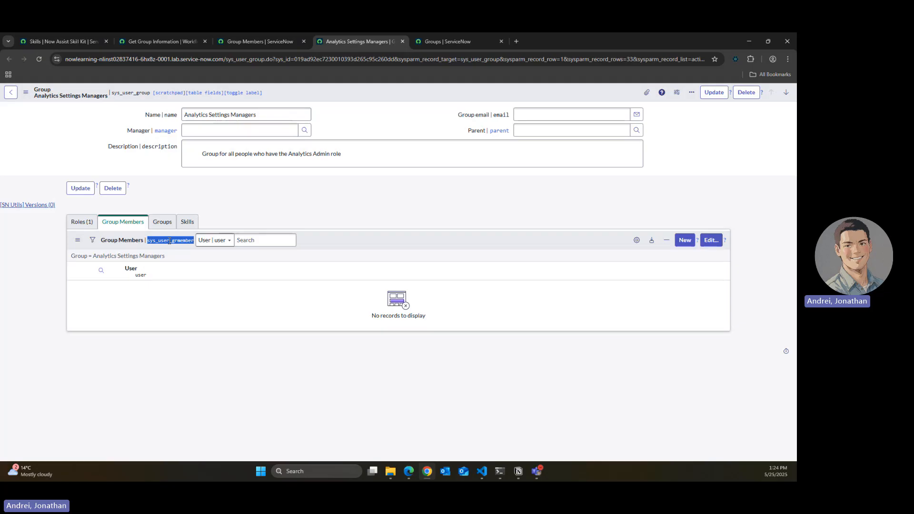
click(177, 202)
key(ctrl+shift+Tab)
key(ctrl+shift+Tab)
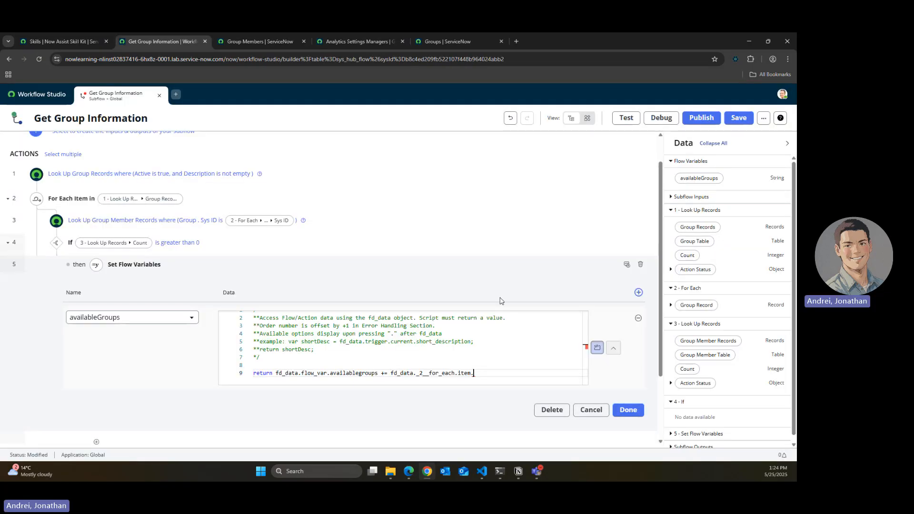
text(name)
Step: Insert "Group Name: " before the name reference and append the text " - Group Description: " after it, joined with +
click(392, 373)
text("Group Name)
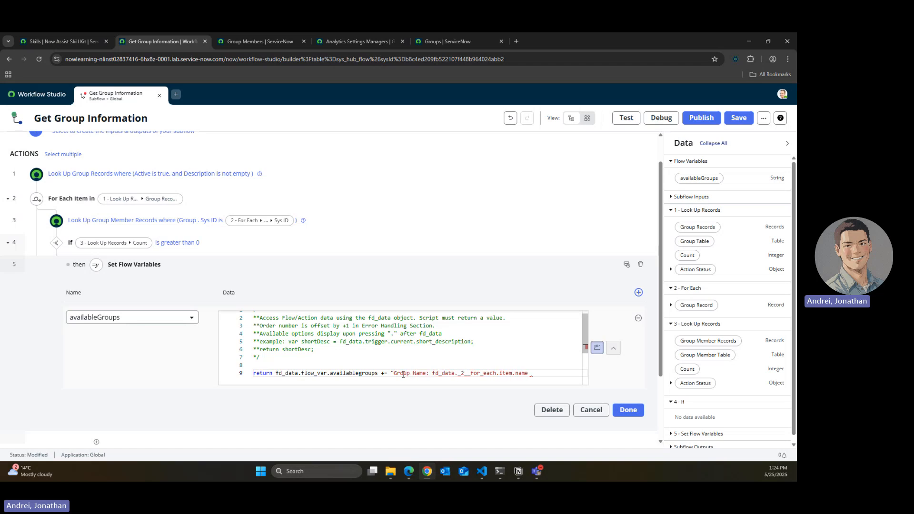
text(" +)
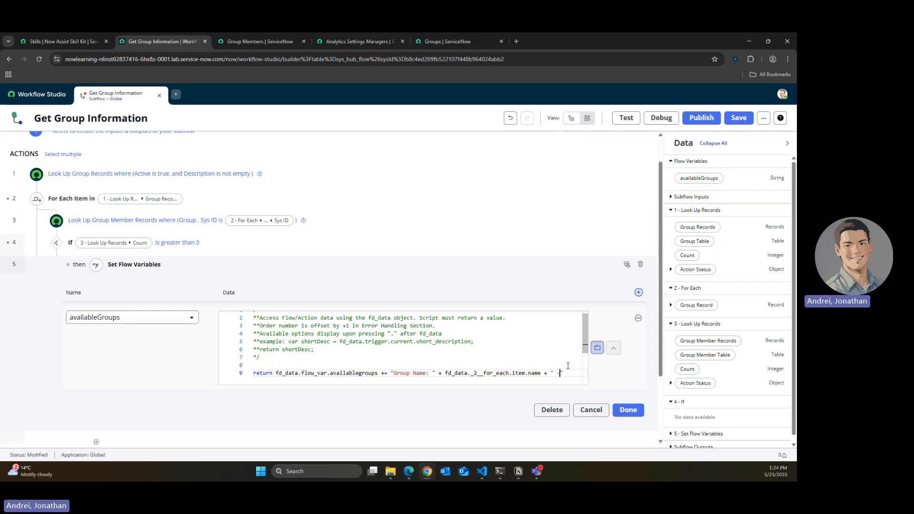
text(Gr)
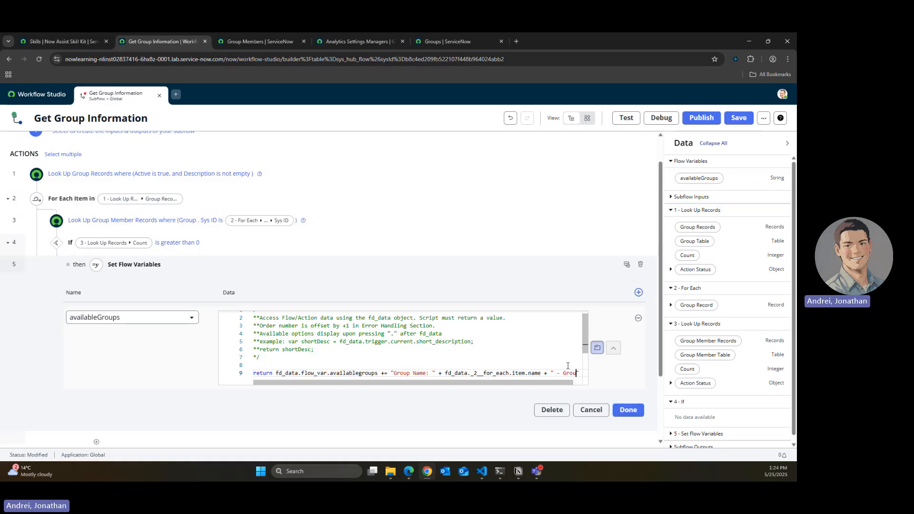
text(oup Description: ")
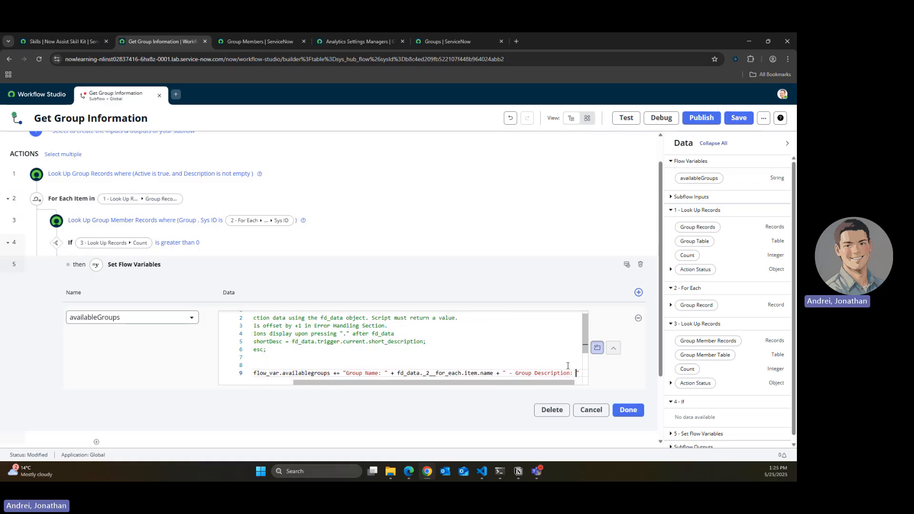
Step: Append + fd_data._2__for_each.item.description; to the script and finish the Set Flow Variables step
text( + fd)
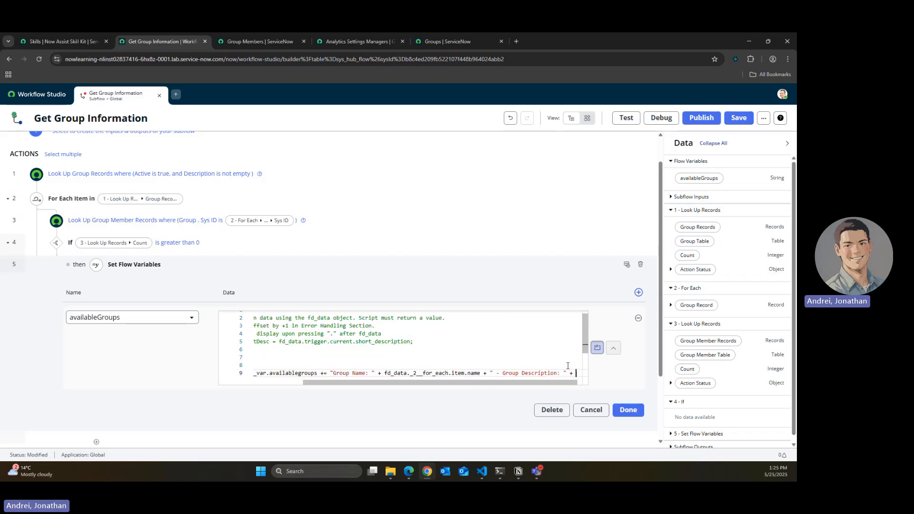
scroll(568, 366, left, 3)
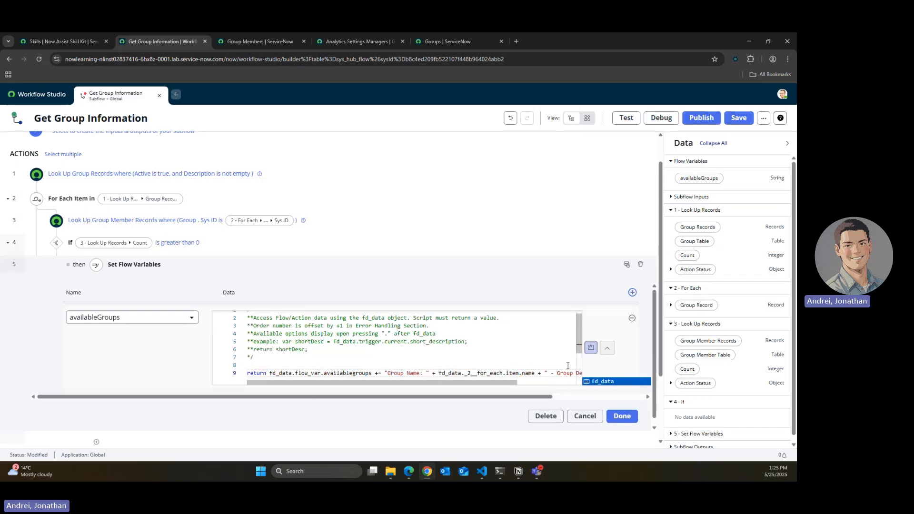
text(_data.)
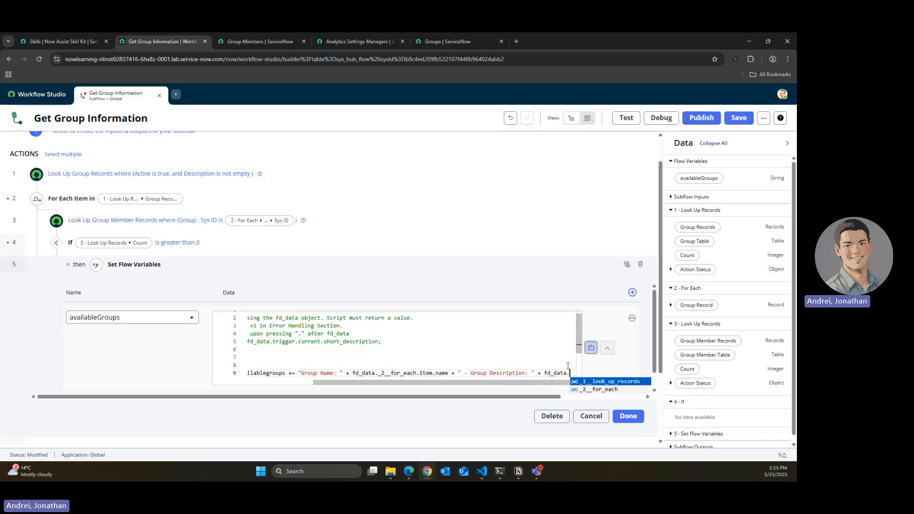
key(Down)
key(Return)
text(.)
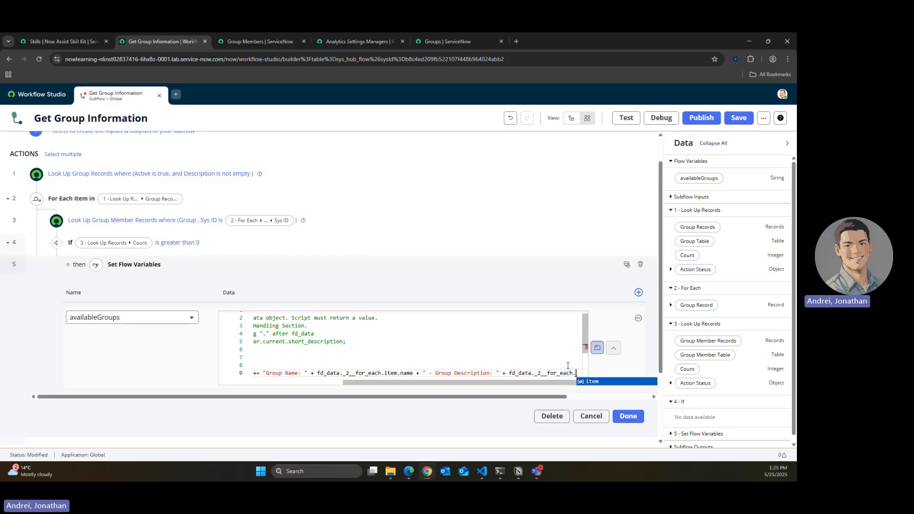
key(Return)
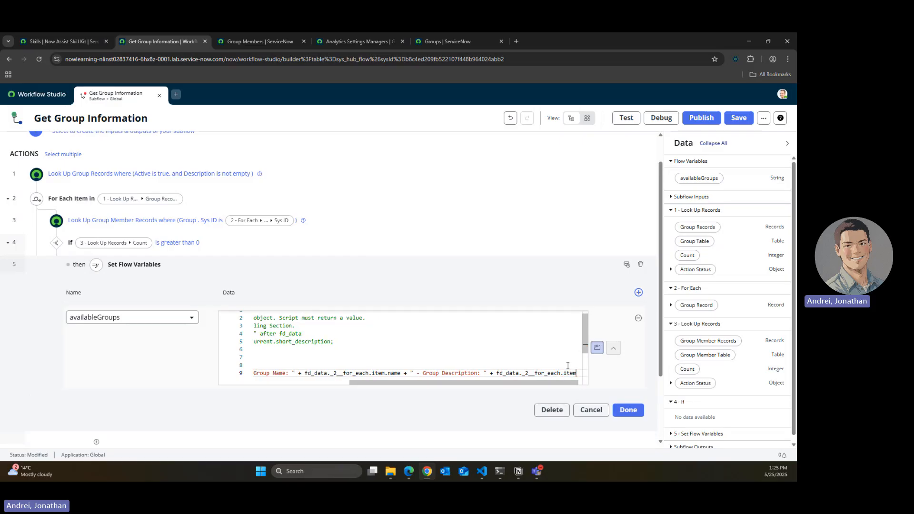
text(.)
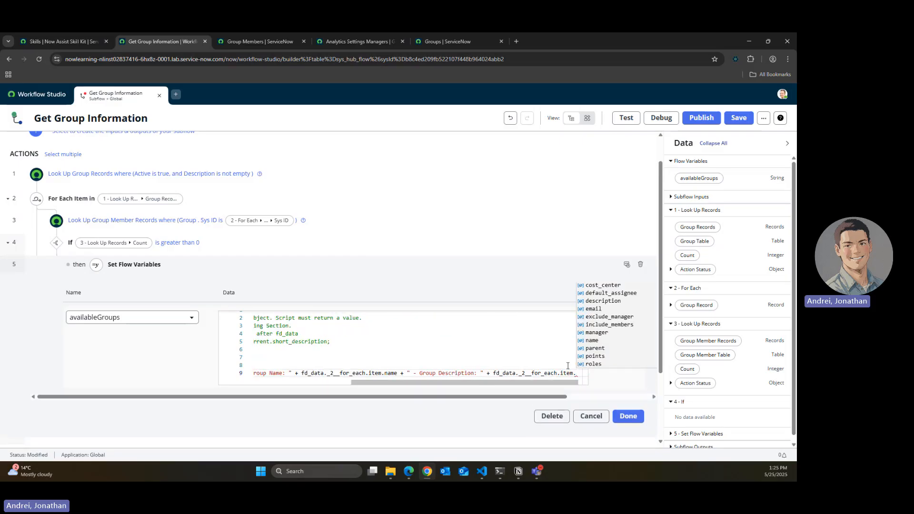
text(descr)
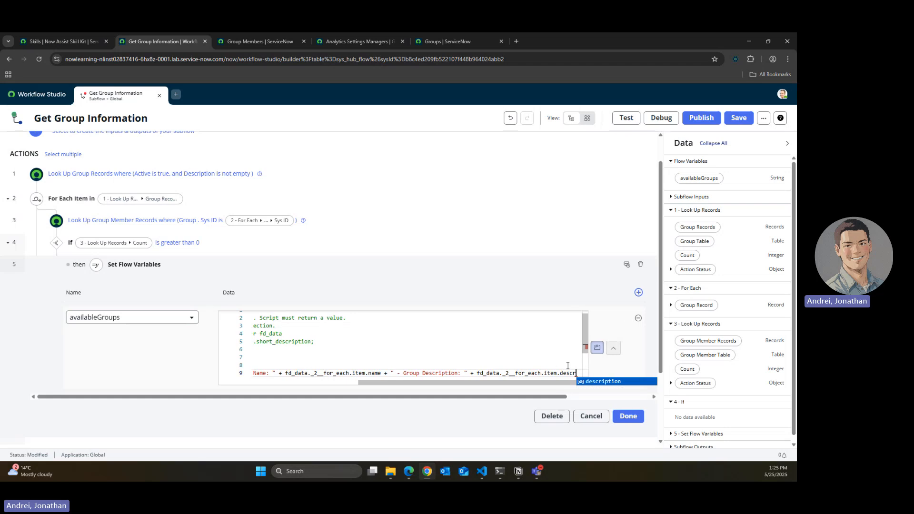
key(Return)
text(;)
drag(577, 383, 567, 361)
scroll(421, 375, down, 1)
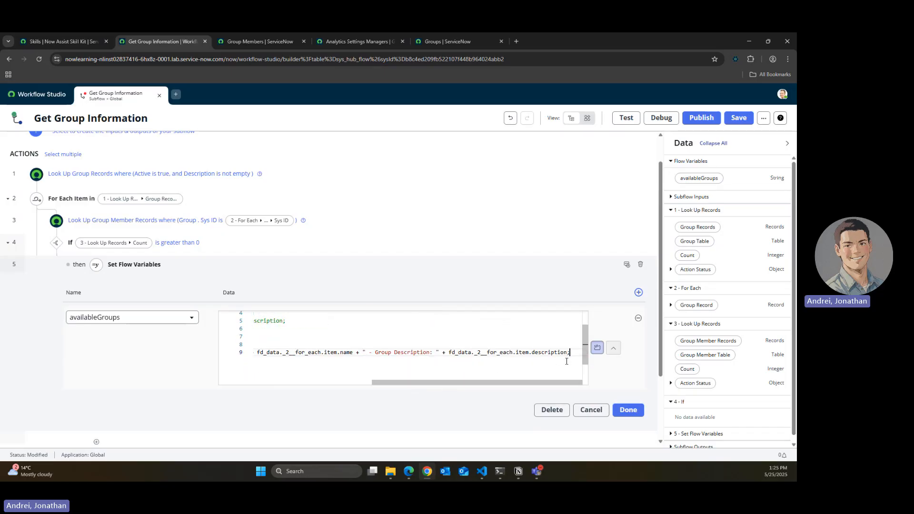
click(616, 412)
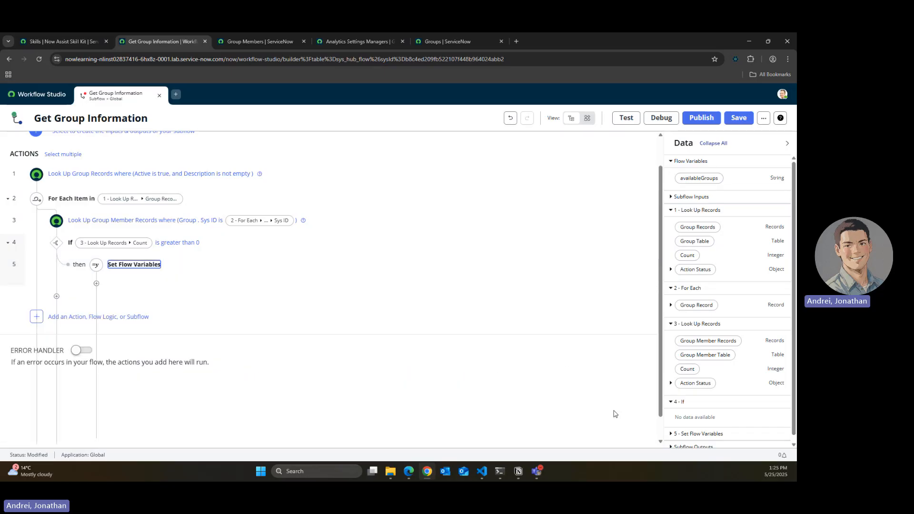
Step: Add a String output to the subflow's inputs and outputs
scroll(385, 375, up, 1)
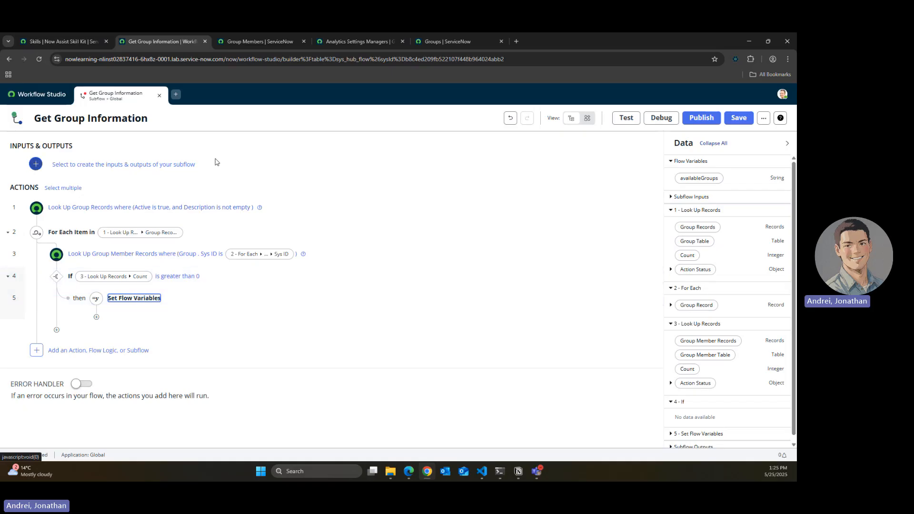
click(259, 166)
click(635, 257)
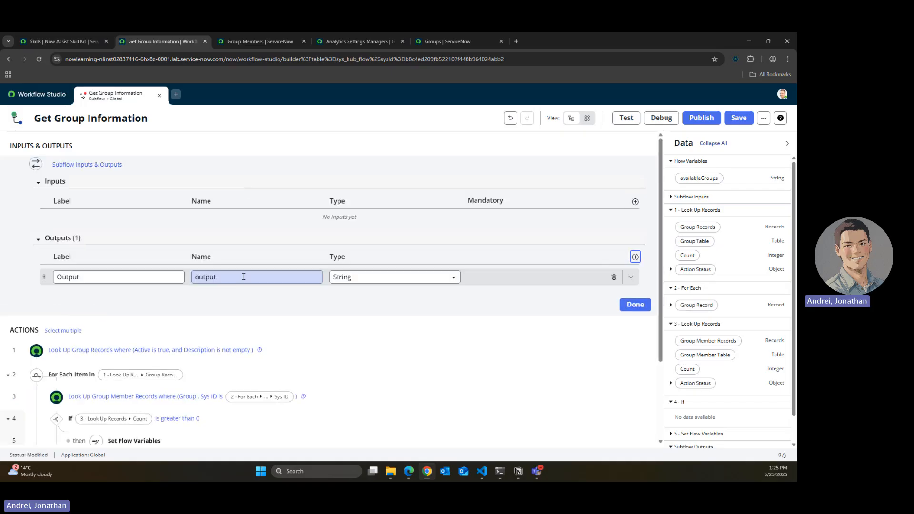
click(135, 272)
key(ctrl+a)
text(Ava)
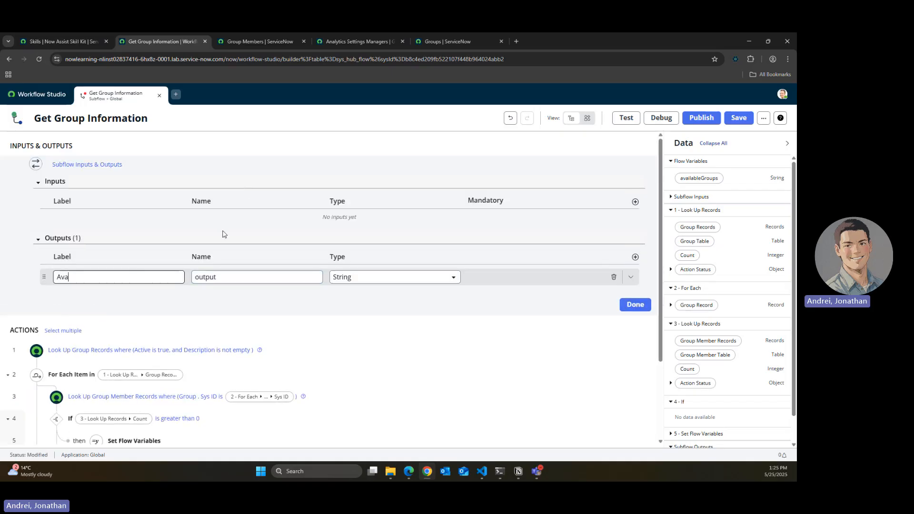
text(ilableGroups)
key(Tab)
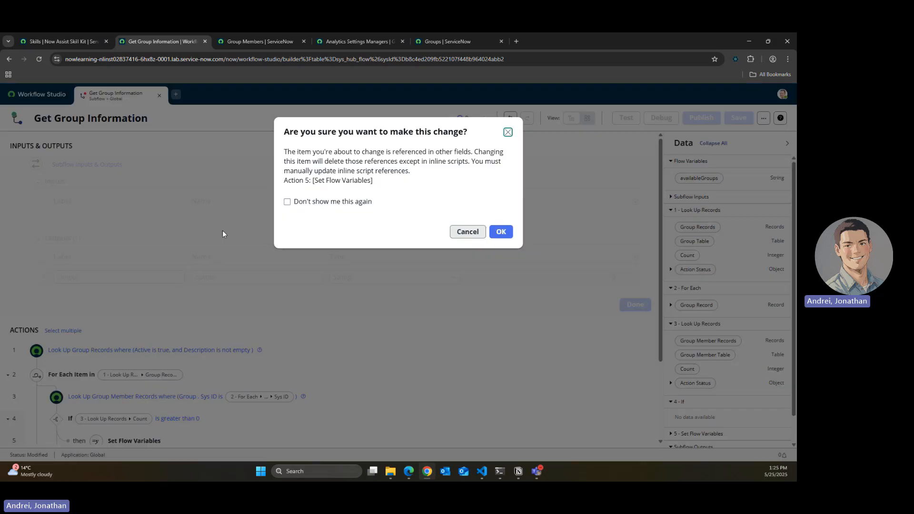
click(467, 231)
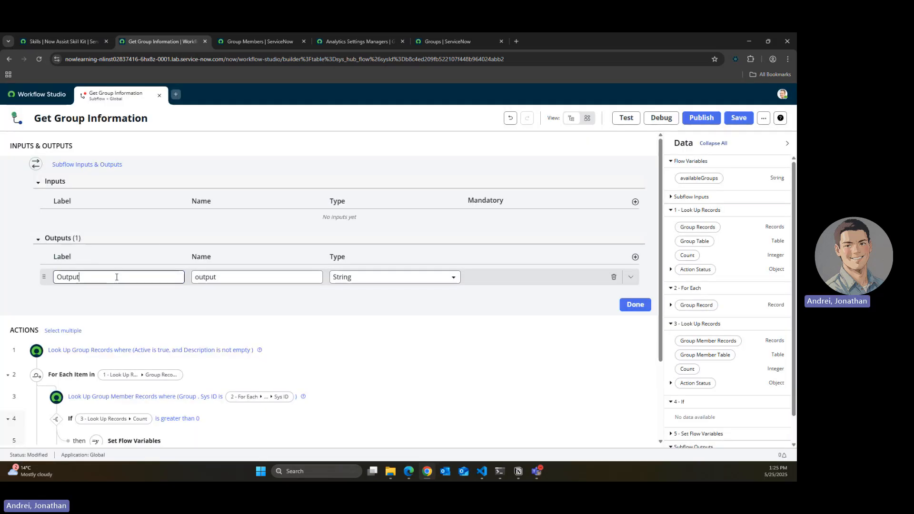
Step: Label the subflow output Groups and finish the inputs and outputs definition
key(ctrl+a)
text(Groups)
key(Tab)
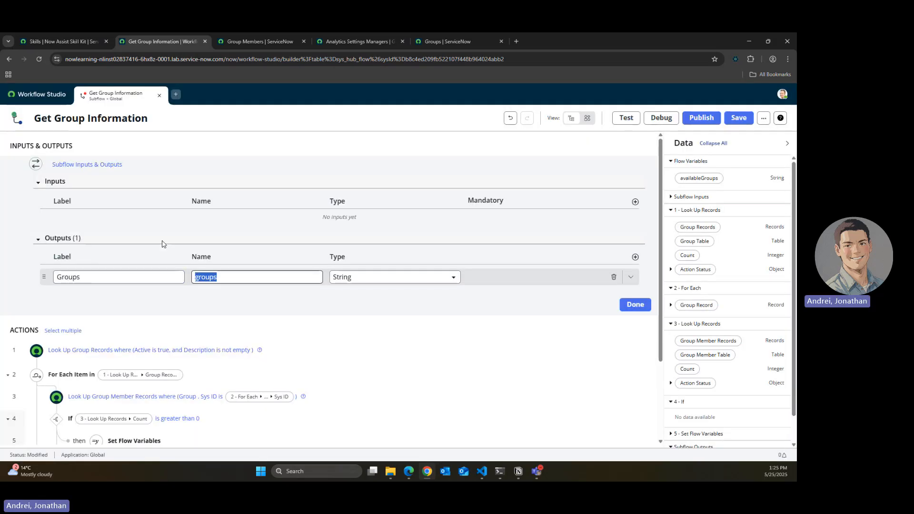
key(Tab)
click(635, 304)
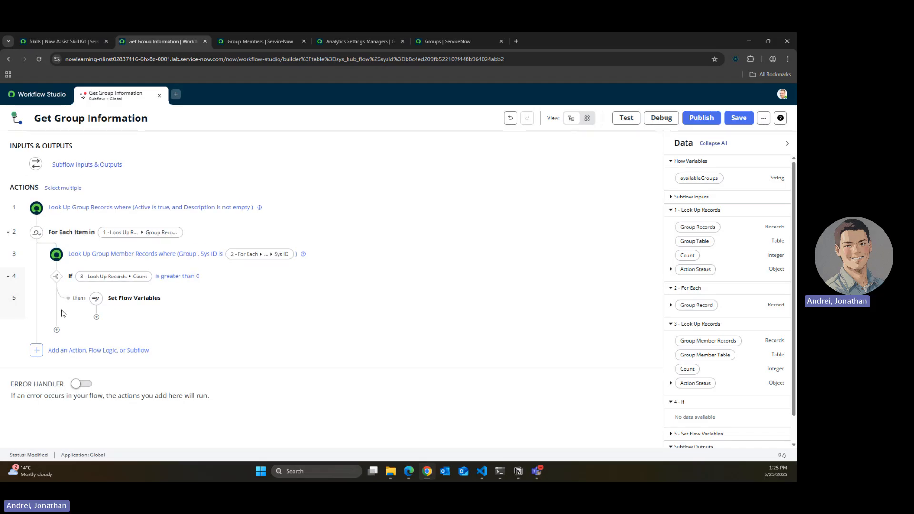
click(98, 347)
click(108, 357)
text(set)
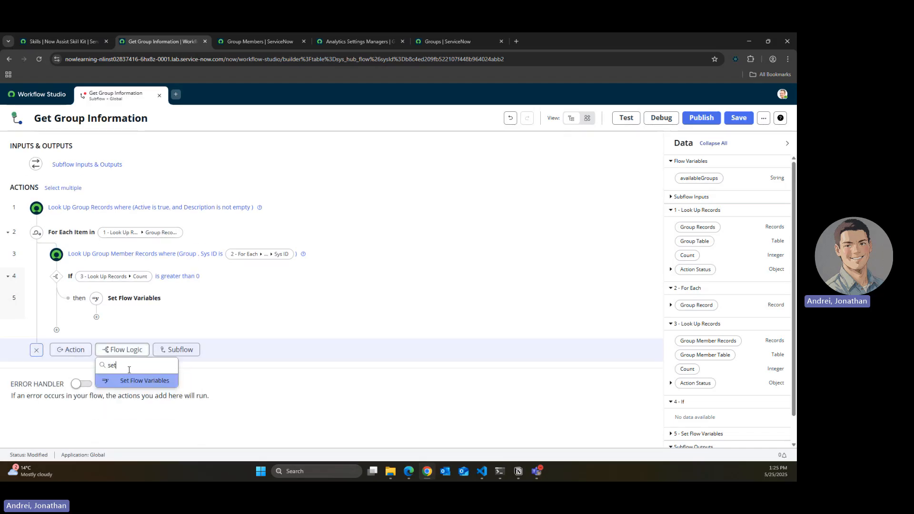
click(129, 380)
click(640, 349)
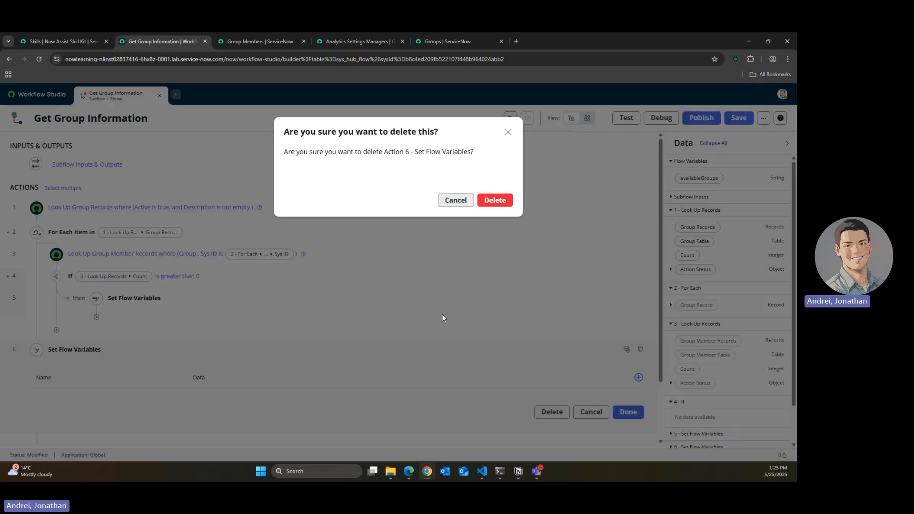
click(495, 200)
Step: Add an Assign Subflow Outputs step after the For Each loop and select Groups as the output to assign
click(138, 350)
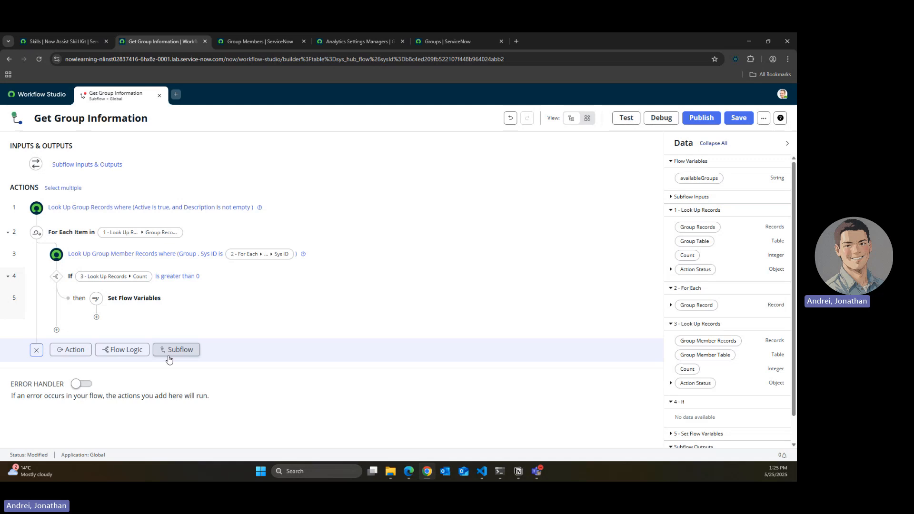
click(122, 349)
text(out)
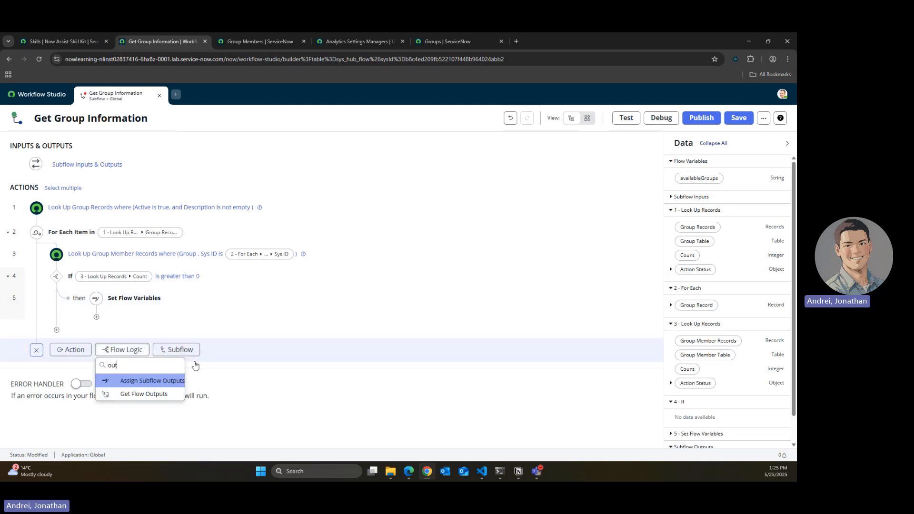
click(184, 380)
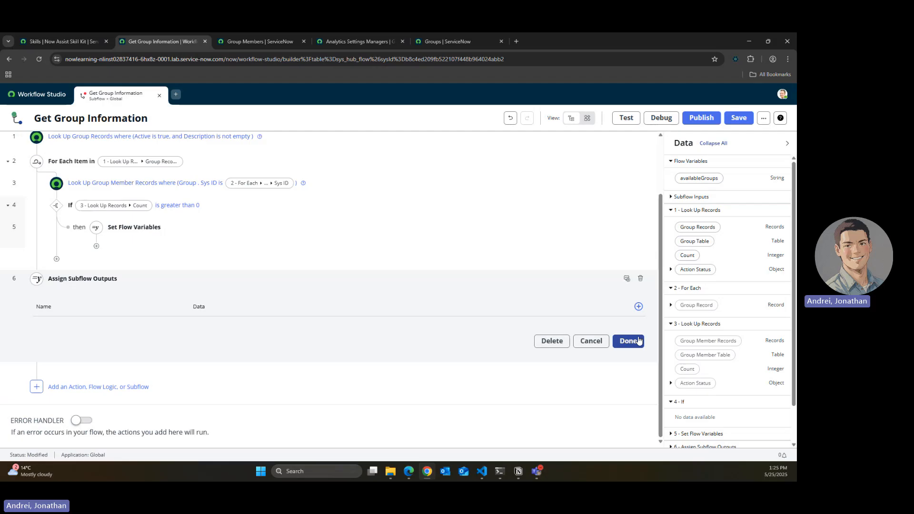
click(639, 306)
click(102, 331)
click(103, 353)
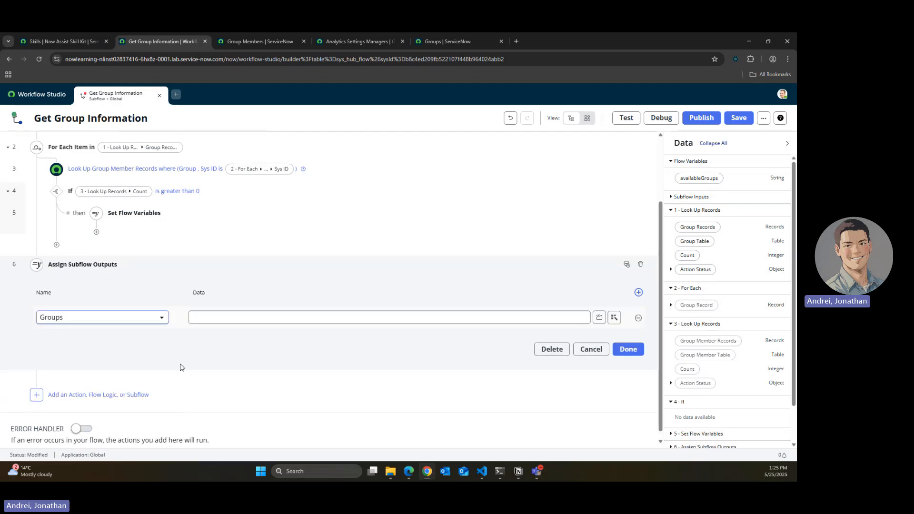
Step: Assign the availableGroups flow variable as the data for the Groups output and finish the step
scroll(235, 337, up, 1)
click(295, 362)
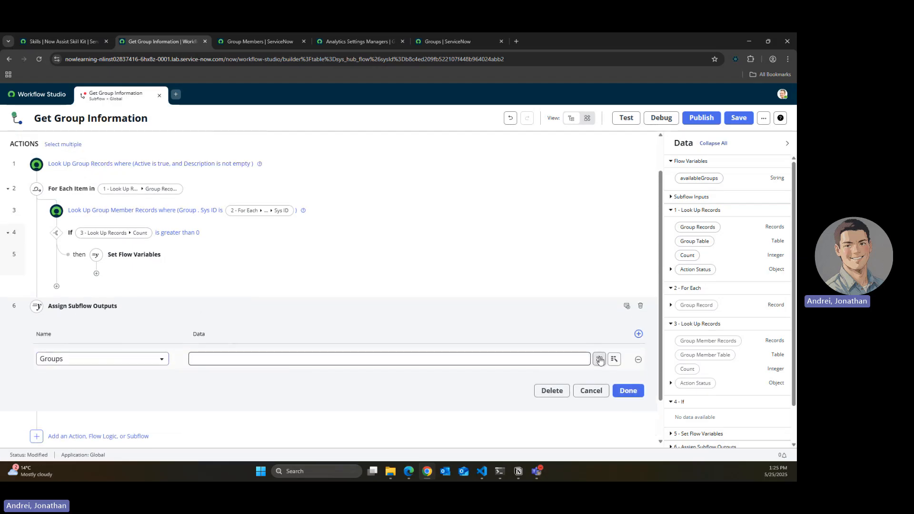
scroll(691, 212, down, 1)
scroll(745, 292, up, 1)
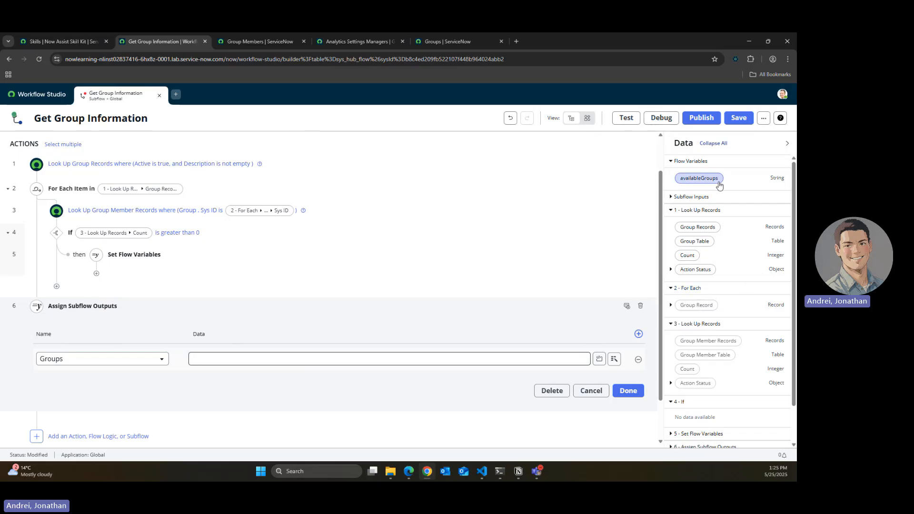
drag(717, 179, 376, 363)
click(629, 391)
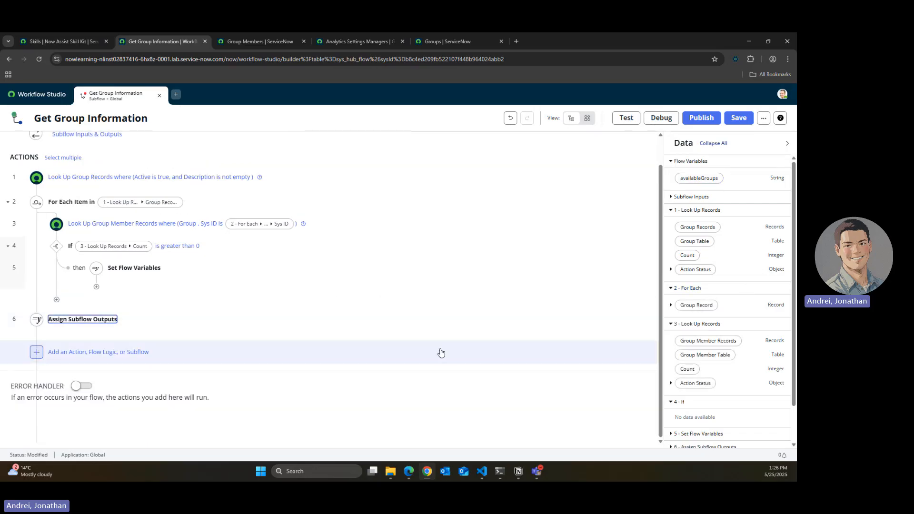
scroll(357, 355, up, 1)
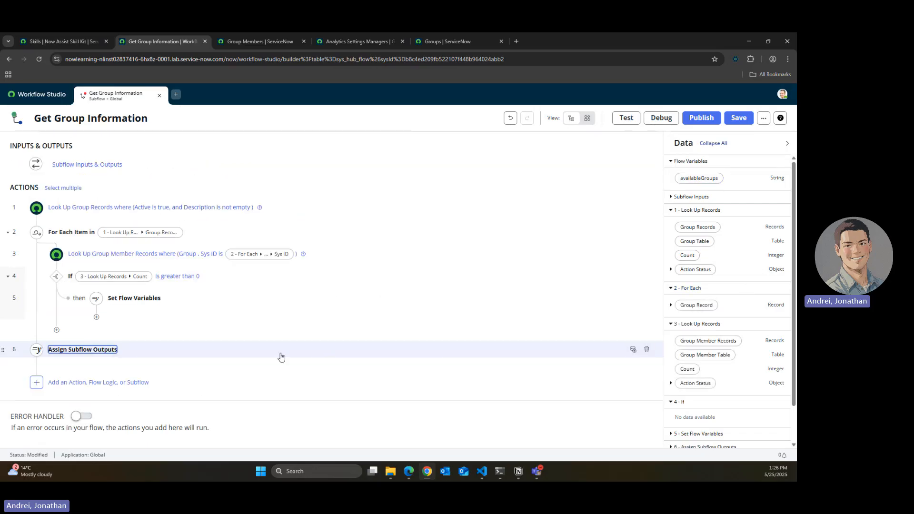
Step: Run a test of the Get Group Information subflow and open its execution details
click(626, 118)
click(535, 258)
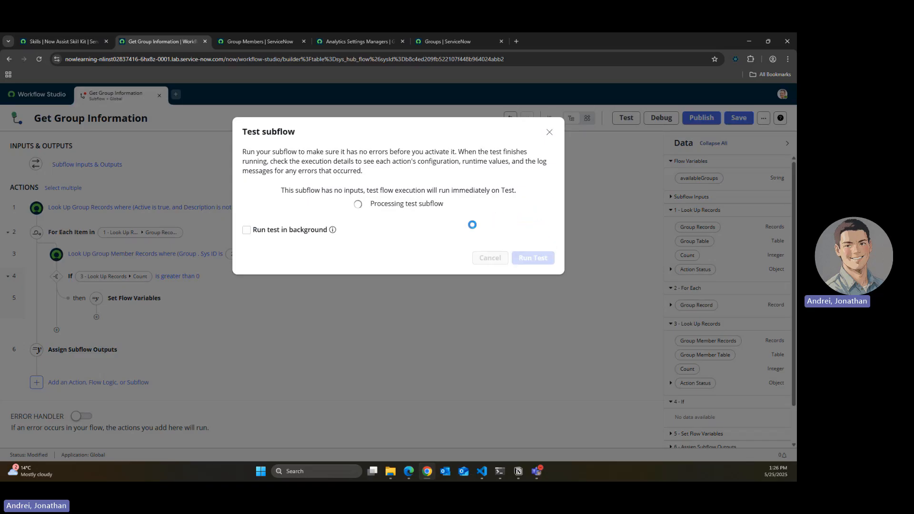
click(439, 204)
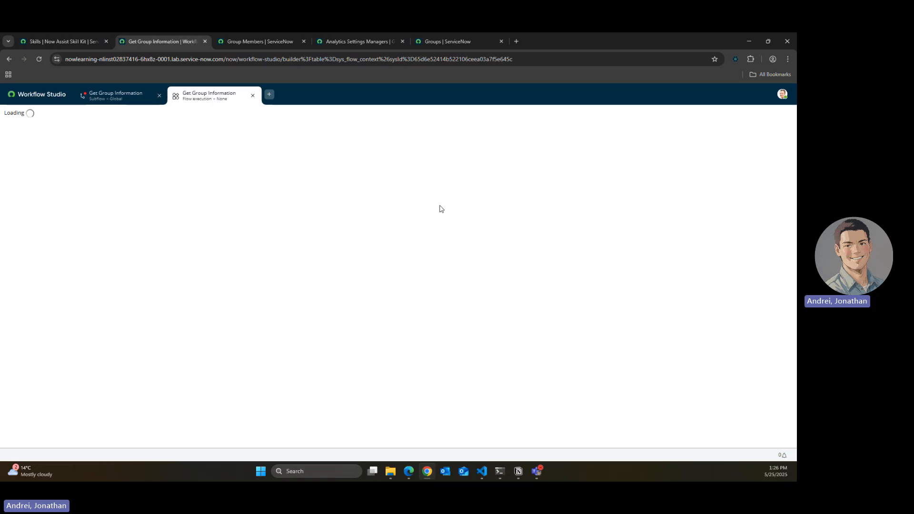
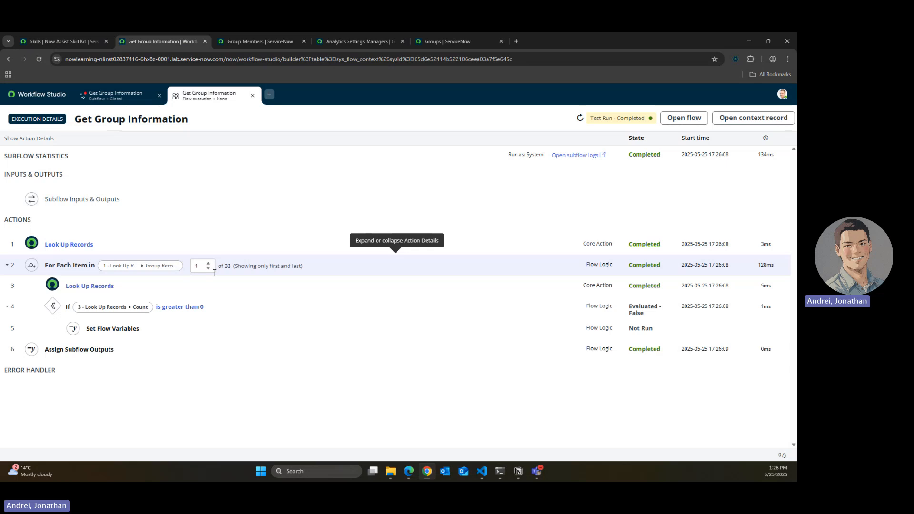
Step: Examine the runtime value of the Groups output in the Assign Subflow Outputs step's execution details
click(199, 357)
scroll(343, 320, down, 1)
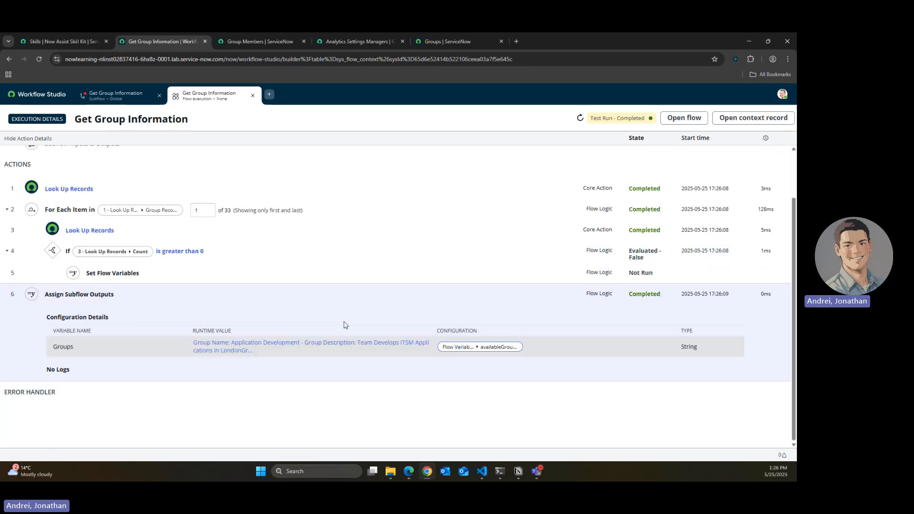
click(291, 350)
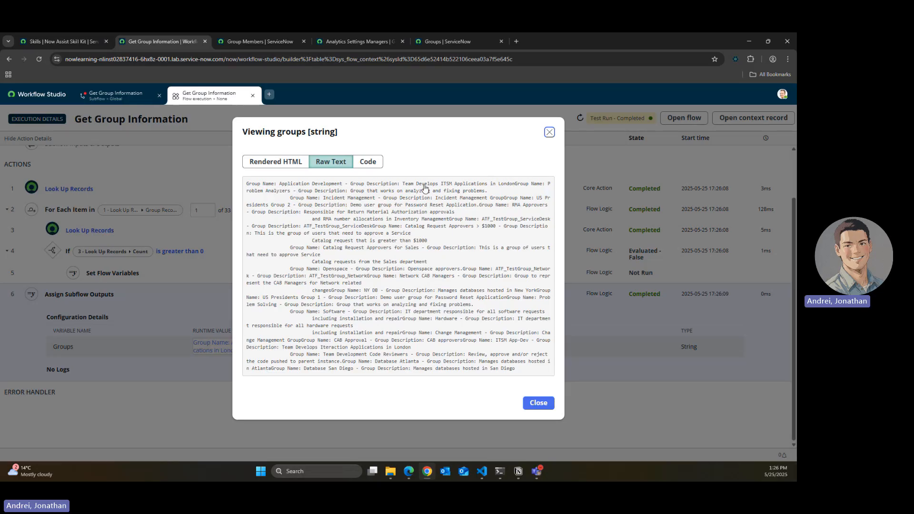
drag(421, 185, 488, 192)
click(363, 223)
click(547, 413)
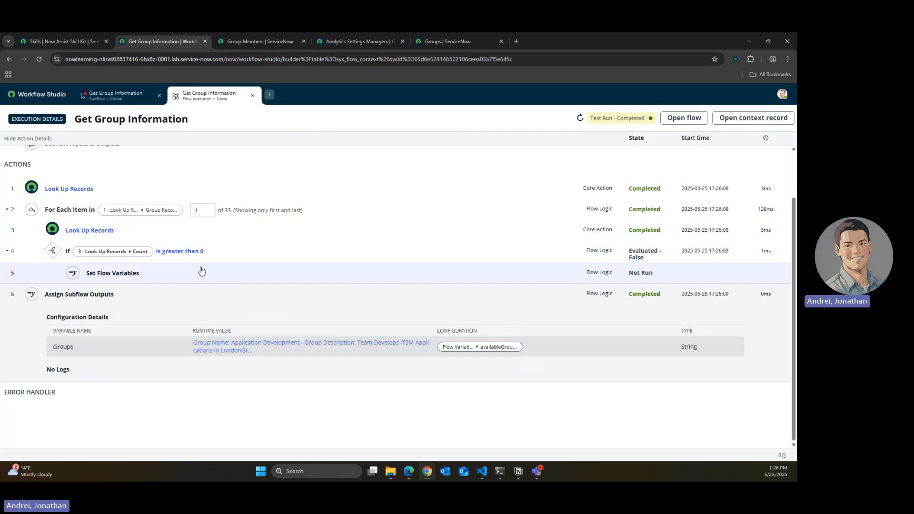
Step: Copy the group sys ID from the member lookup's conditions in the first iteration and open the matching group record through an instance search
click(184, 229)
scroll(257, 252, down, 2)
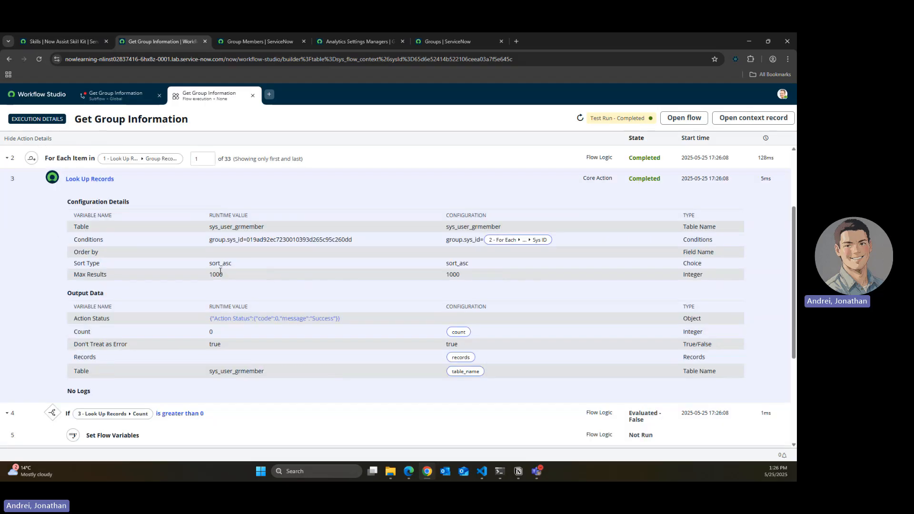
click(288, 249)
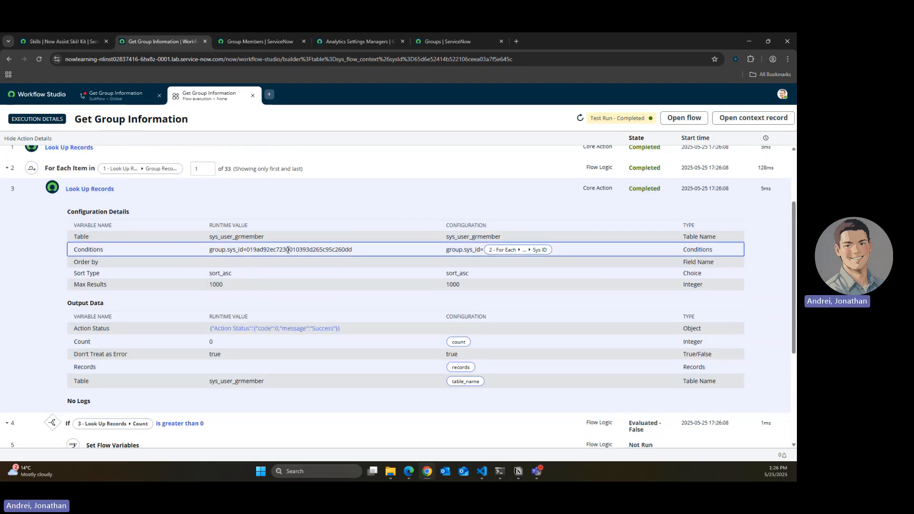
double_click(288, 250)
key(ctrl+c)
click(271, 275)
key(slash)
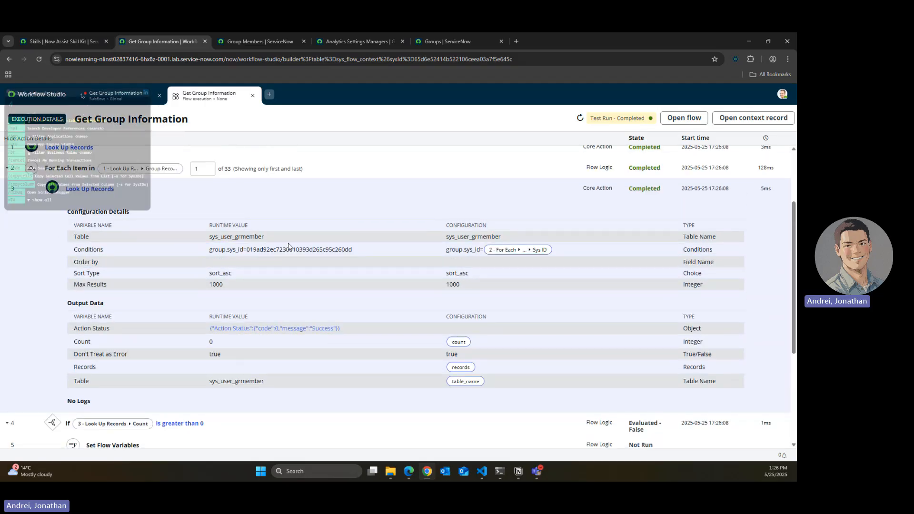
key(ctrl+v)
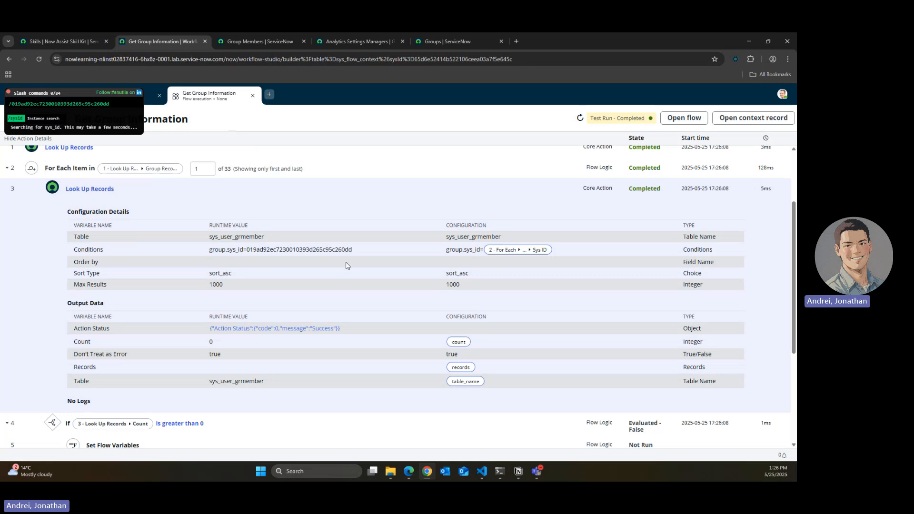
scroll(349, 266, up, 2)
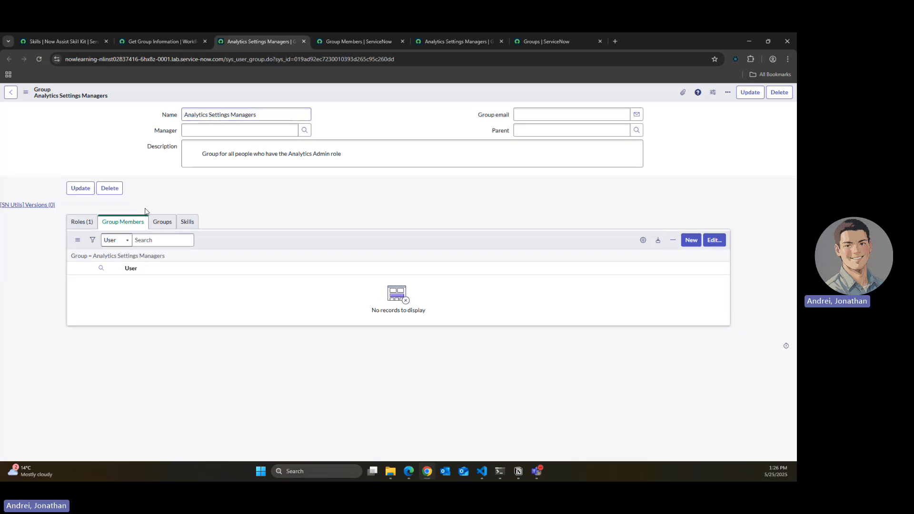
Step: Return to the execution details, collapse the member lookup's details, and recheck the Analytics Settings Managers group record
key(ctrl+shift+Tab)
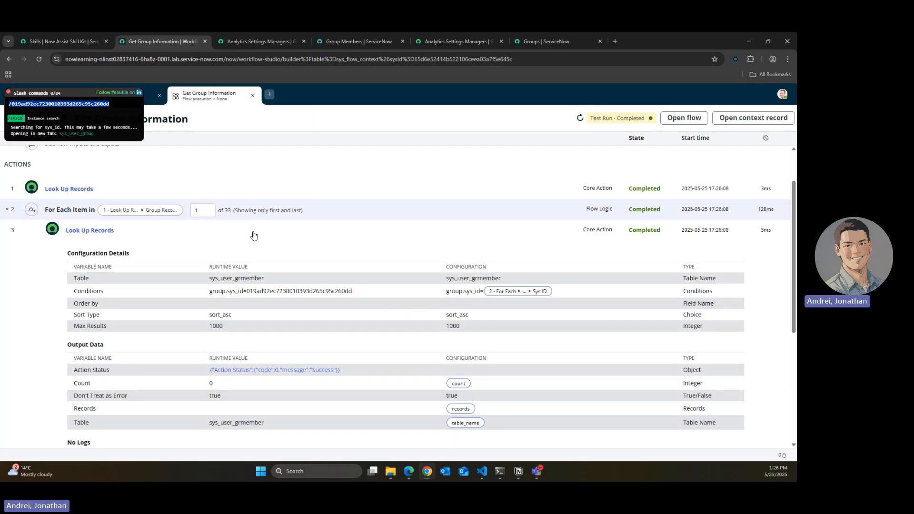
click(214, 230)
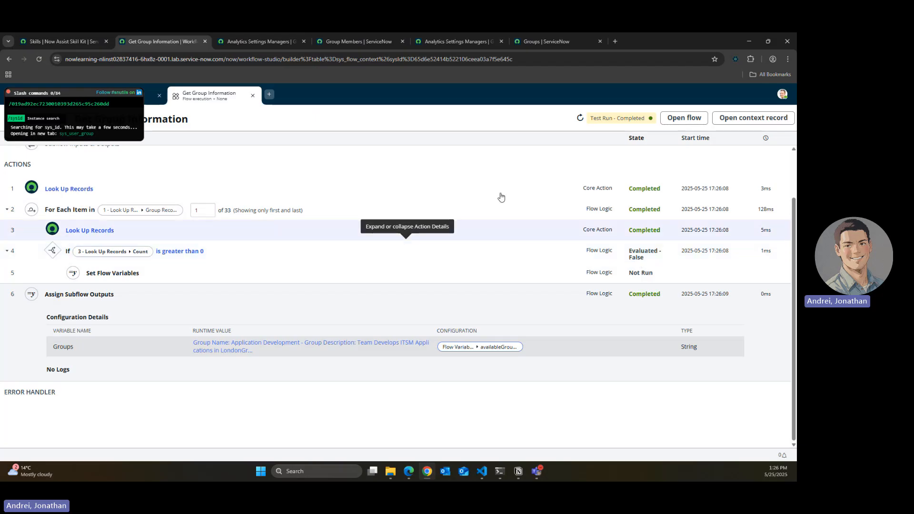
click(270, 41)
click(157, 41)
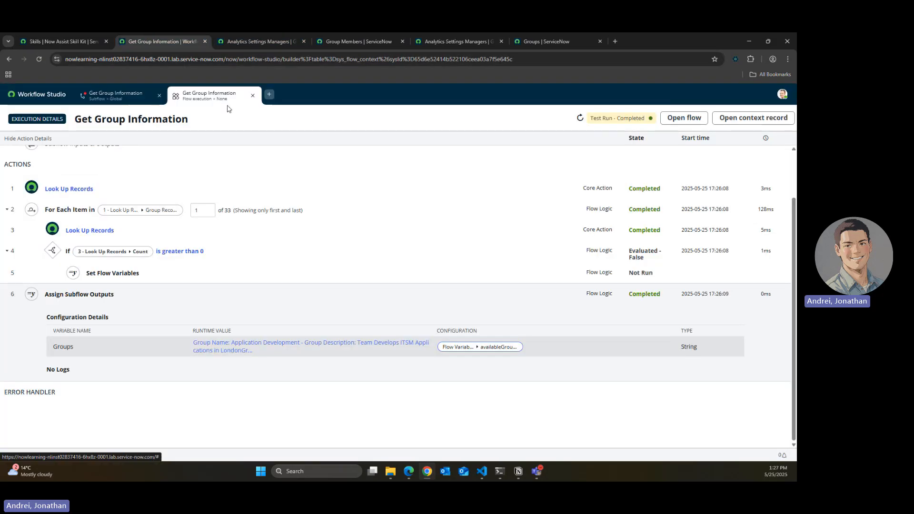
Step: Close the test execution details and publish the Get Group Information subflow
click(253, 95)
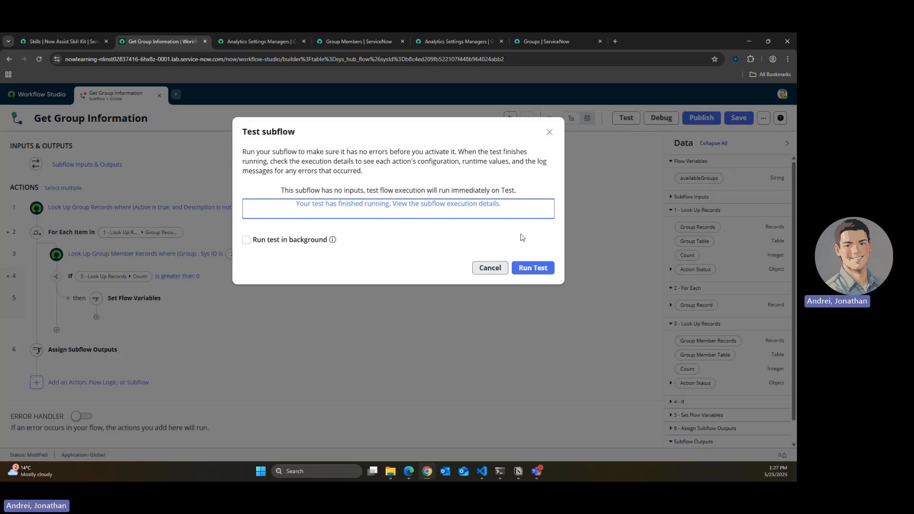
click(549, 132)
click(701, 118)
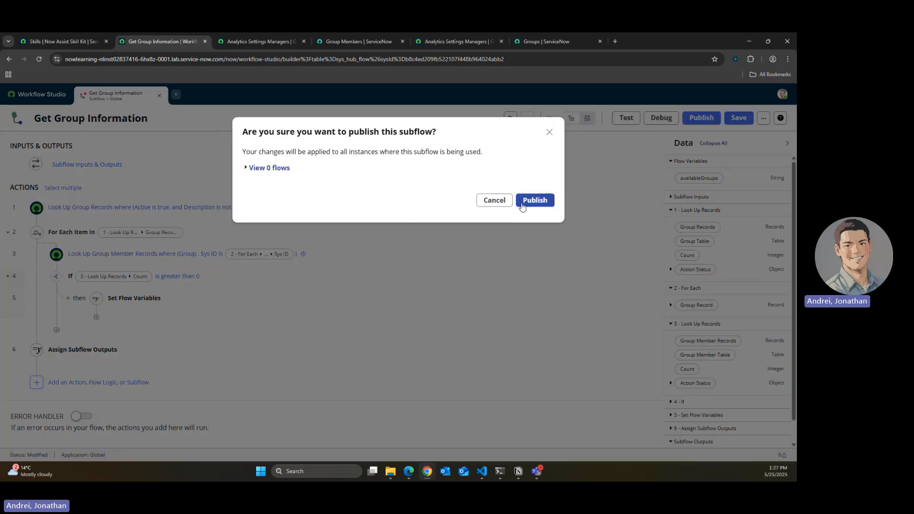
click(521, 204)
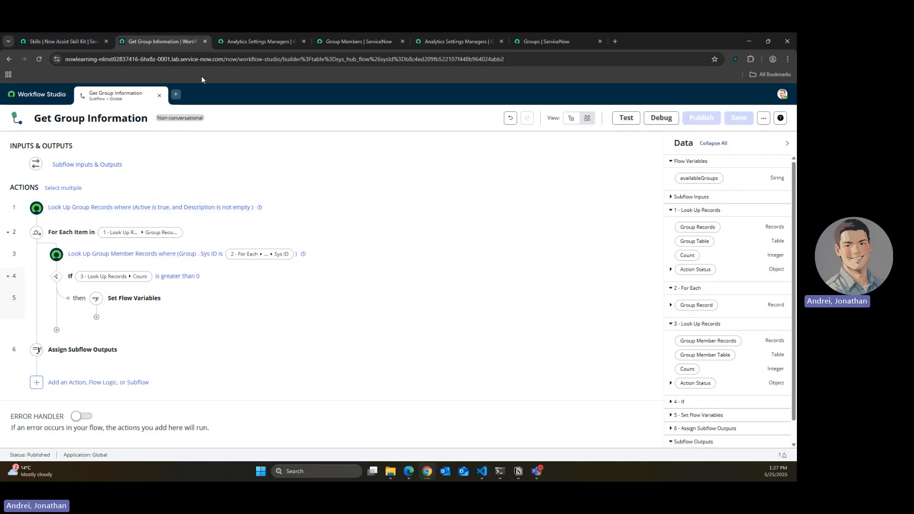
Step: Return to the skill's prompt and check which inputs can be inserted after "Available support groups:"
click(274, 40)
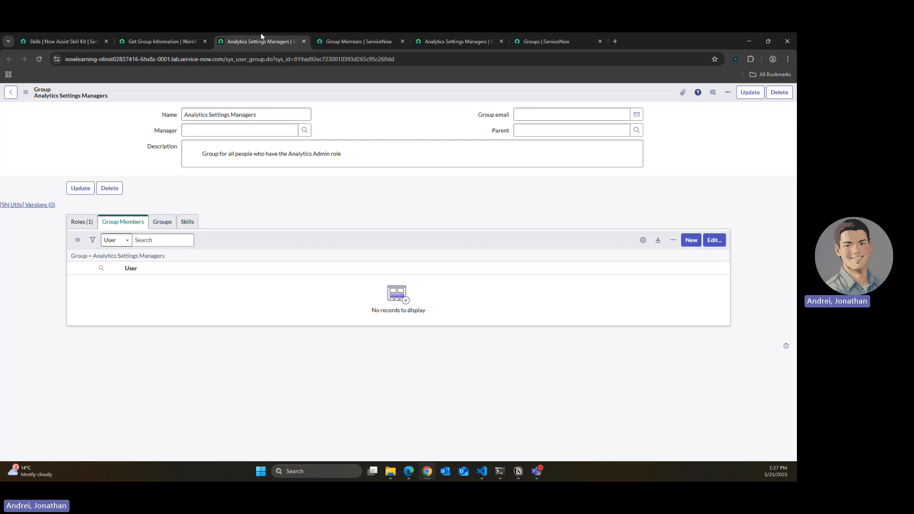
click(90, 34)
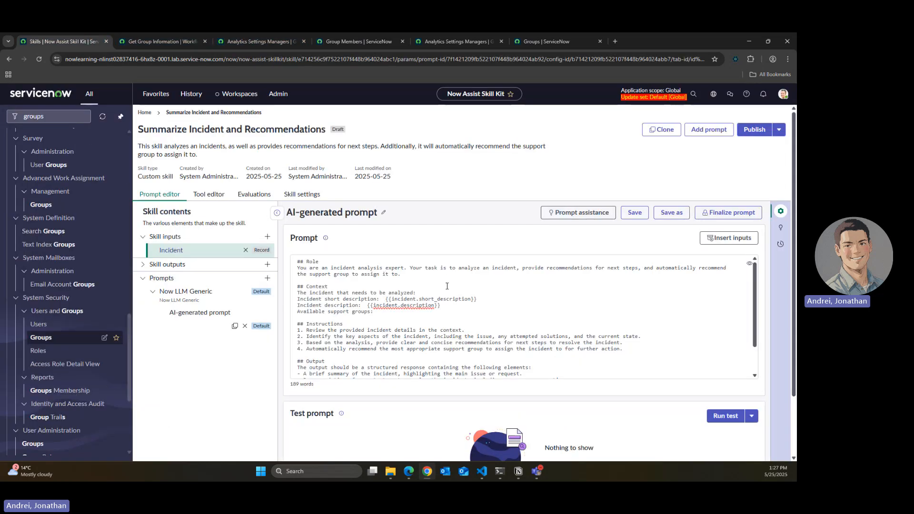
click(439, 315)
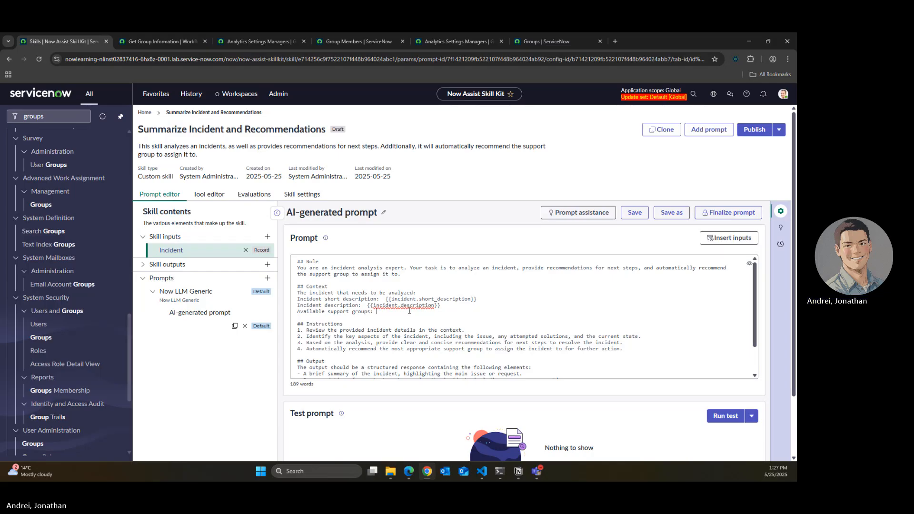
click(745, 238)
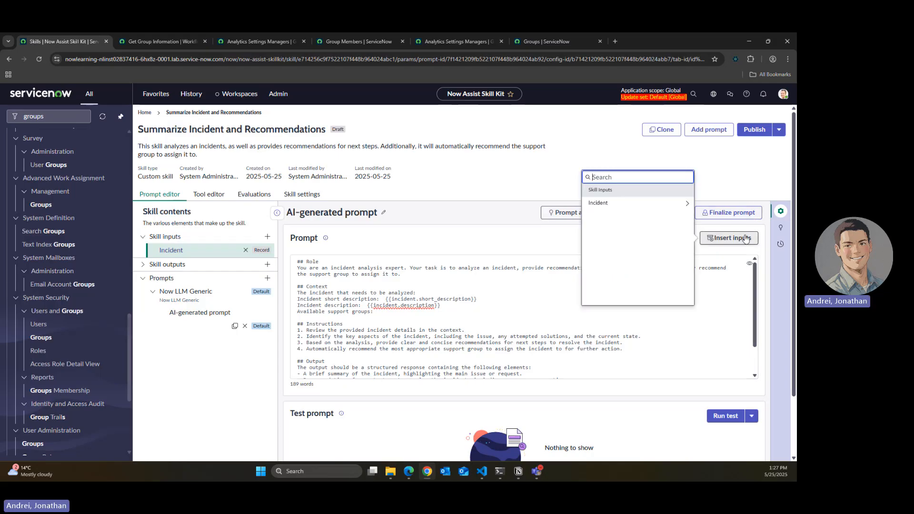
click(687, 209)
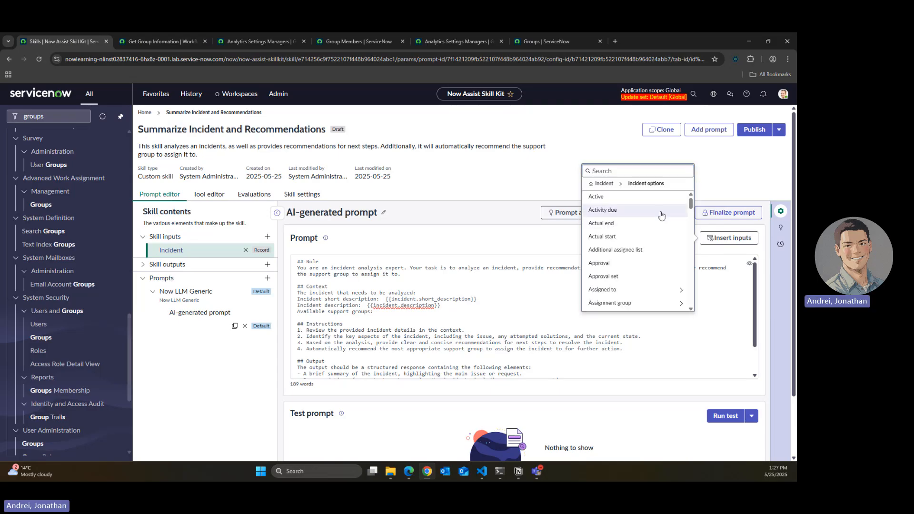
click(715, 283)
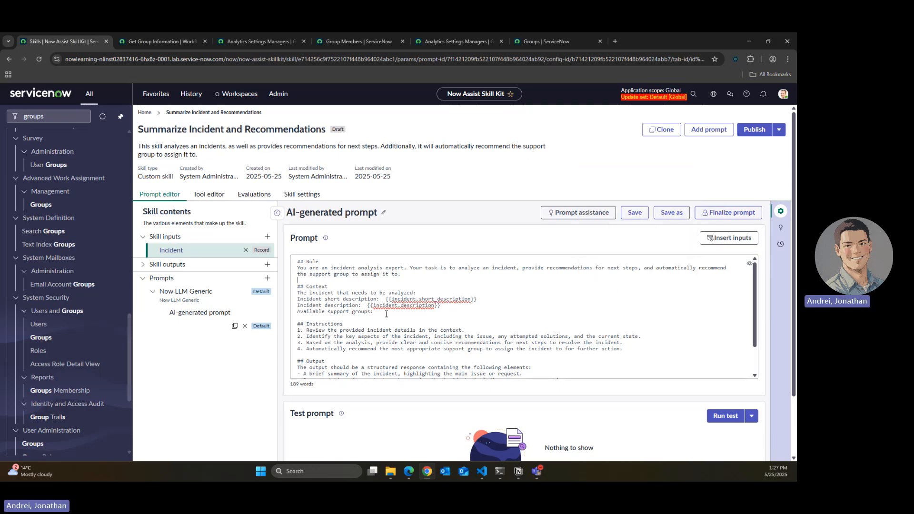
click(729, 237)
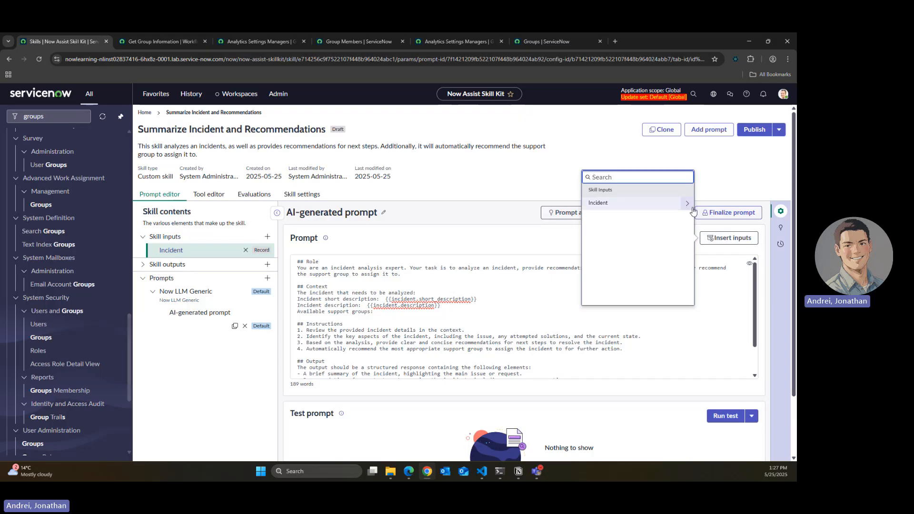
Step: In the skill's tool editor, start adding a tool node between Start and the AI-generated prompt
click(209, 194)
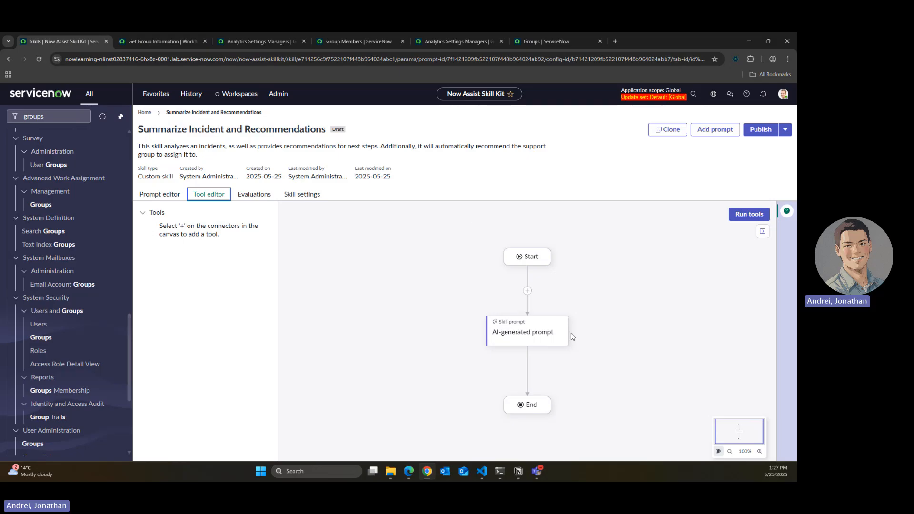
click(544, 330)
click(508, 239)
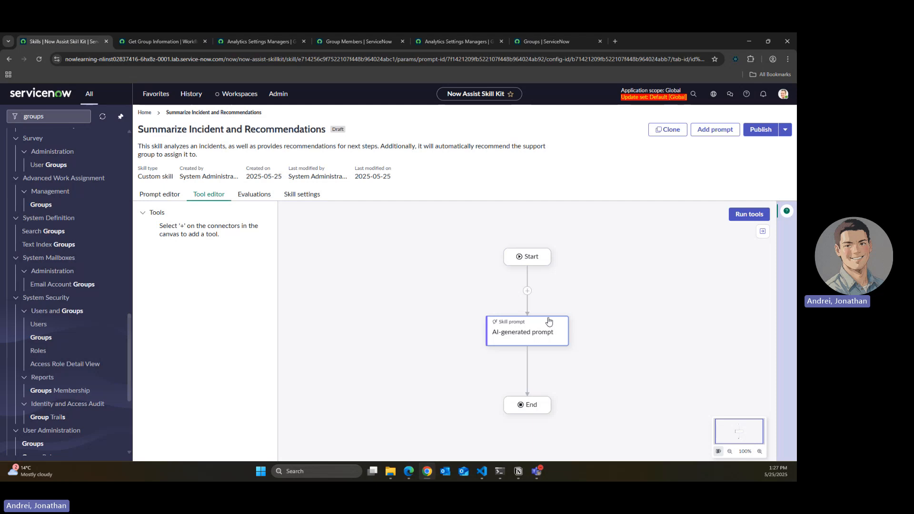
click(527, 293)
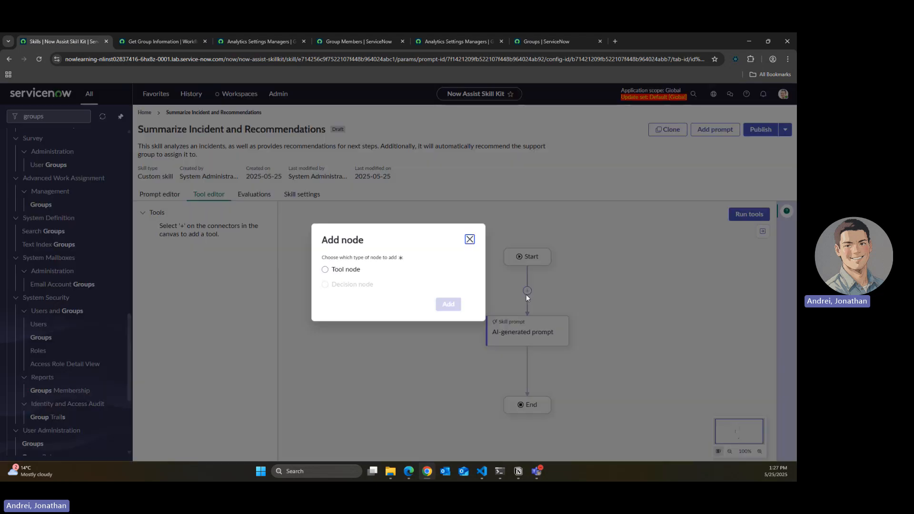
click(352, 270)
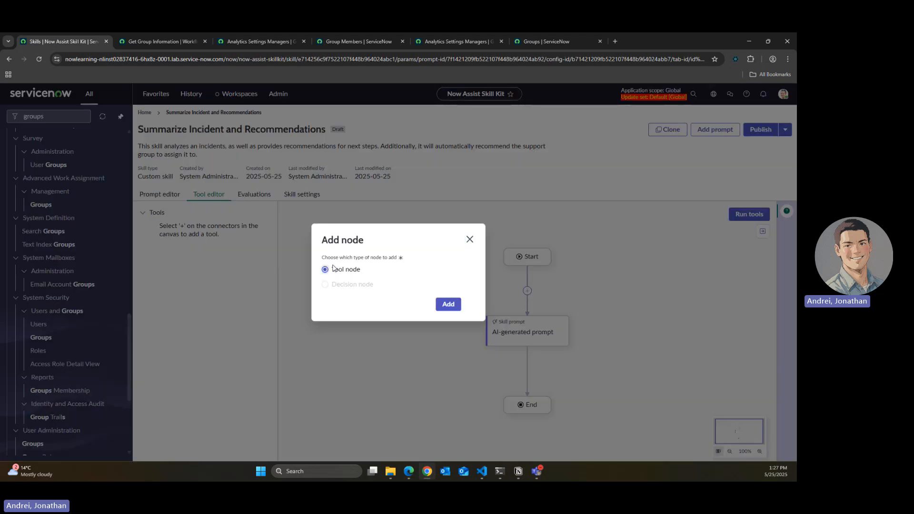
click(450, 305)
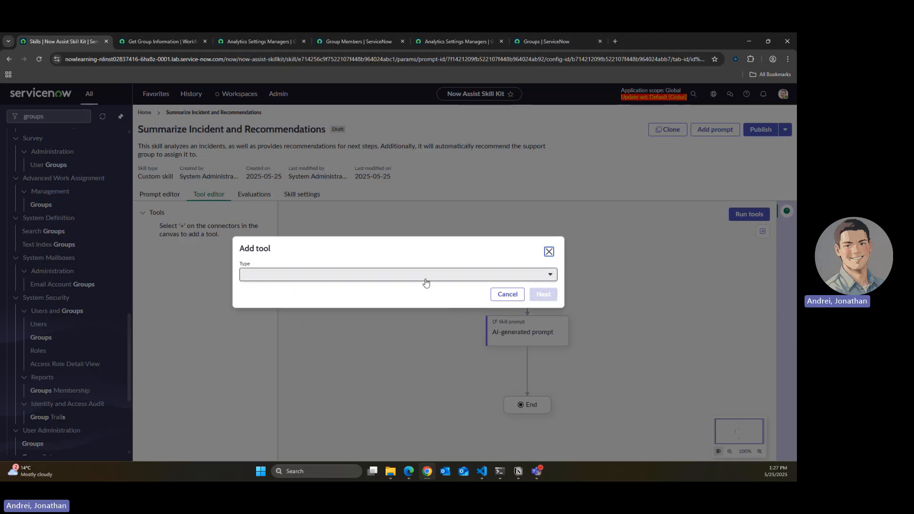
Step: Set the new tool's type to Sub Flow, its resource to Get Group Information and its name to GetGroupInformation
click(407, 278)
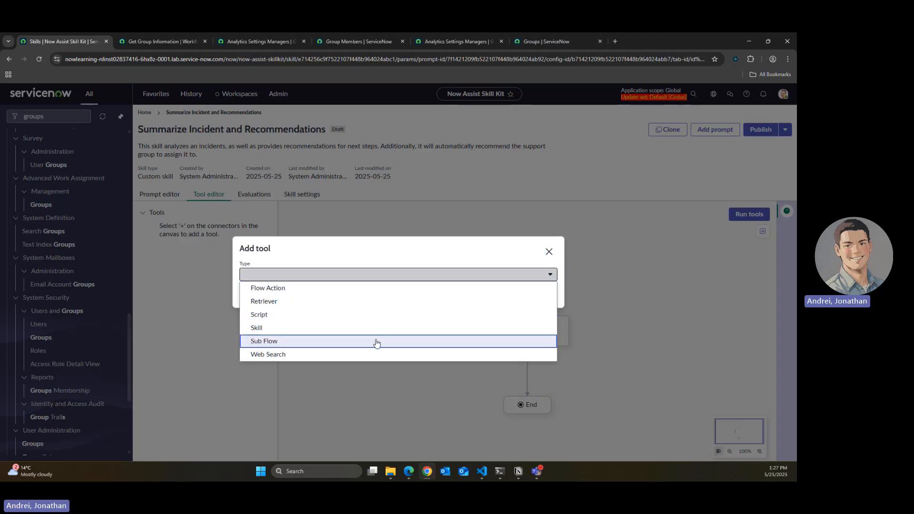
click(376, 343)
click(361, 272)
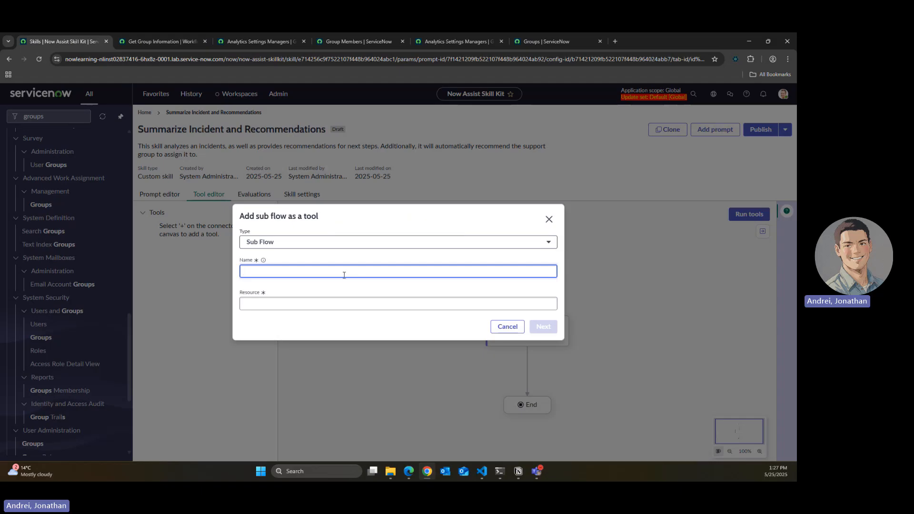
click(341, 305)
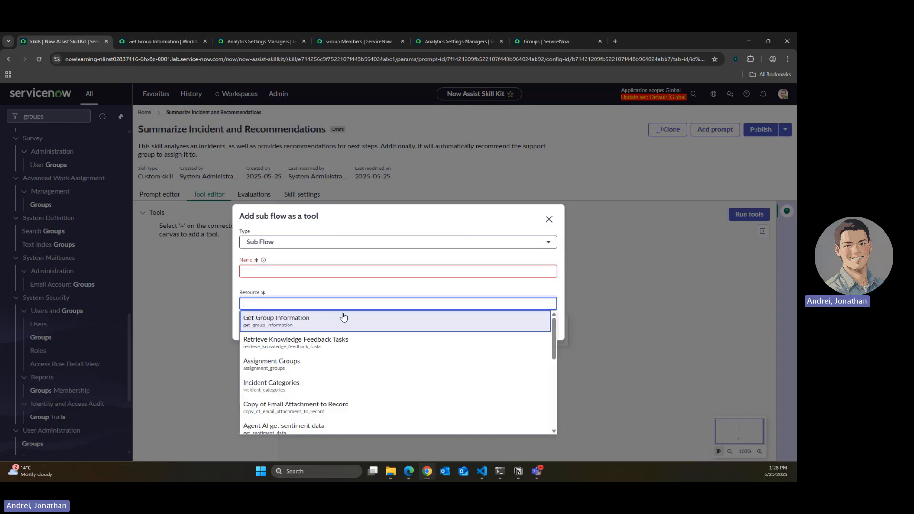
click(340, 318)
click(302, 257)
text(Ge)
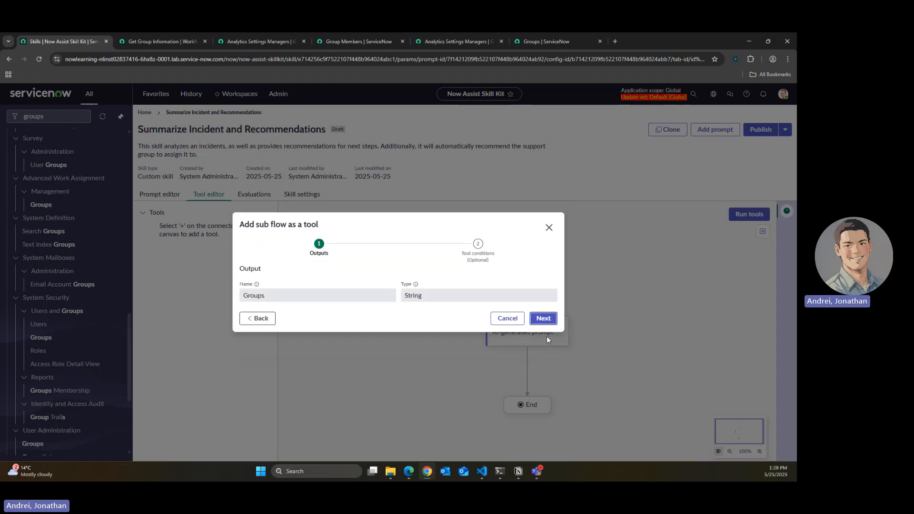
Step: Accept the Groups string output, keep the tool condition at Always, and add the subflow tool to the skill
click(547, 319)
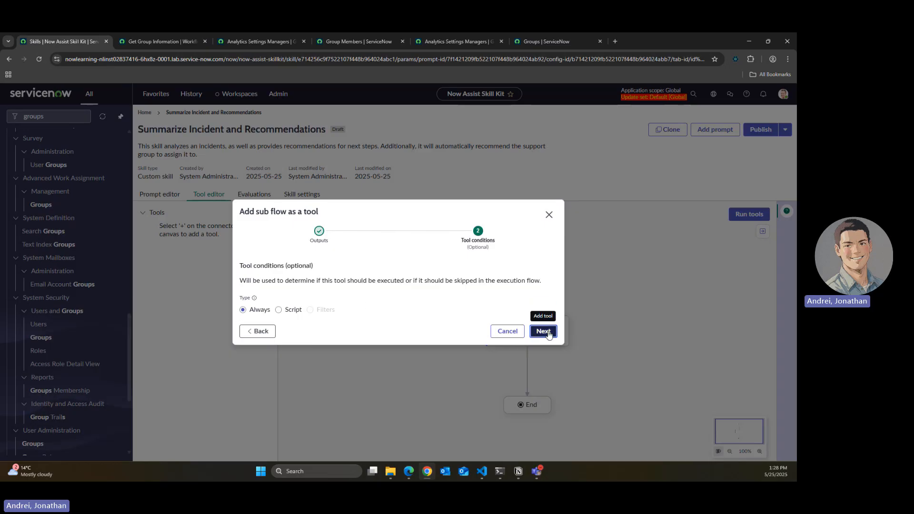
click(545, 331)
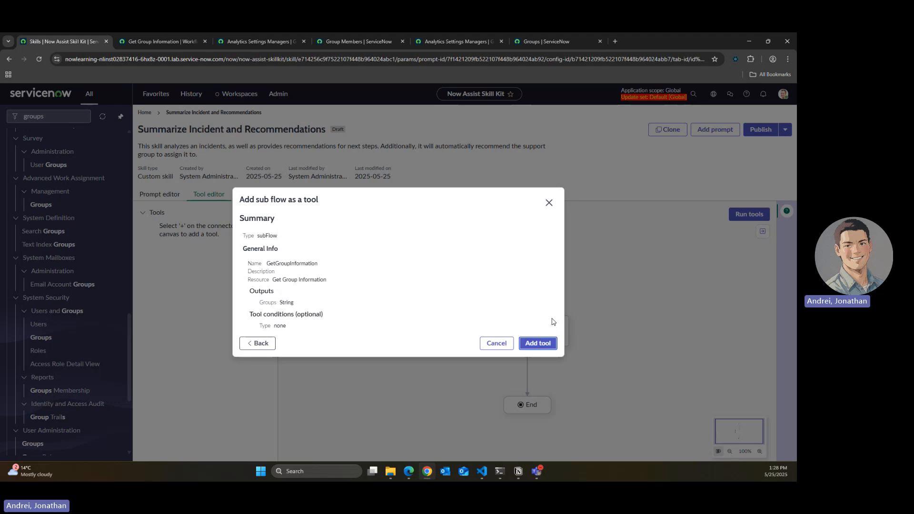
click(542, 348)
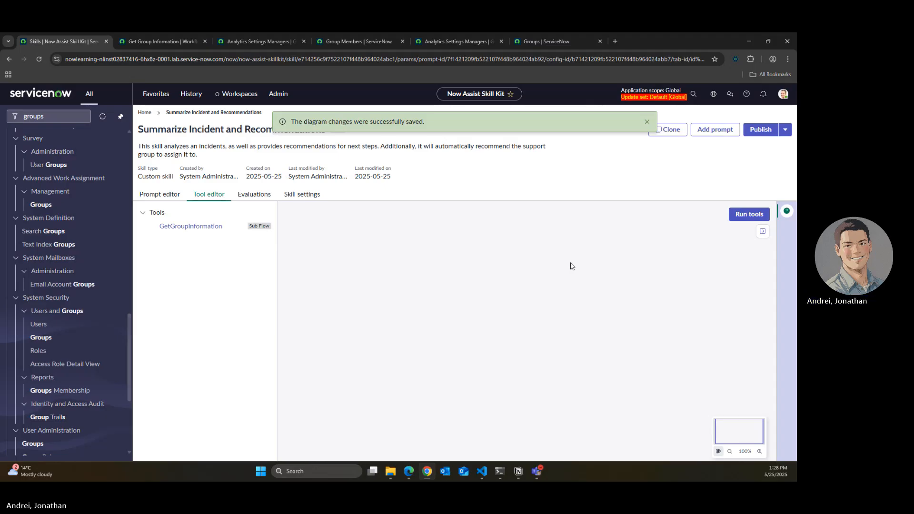
Step: Reopen the tool editor to check the GetGroupInformation node and switch the diagram to a vertical layout
click(174, 198)
click(208, 194)
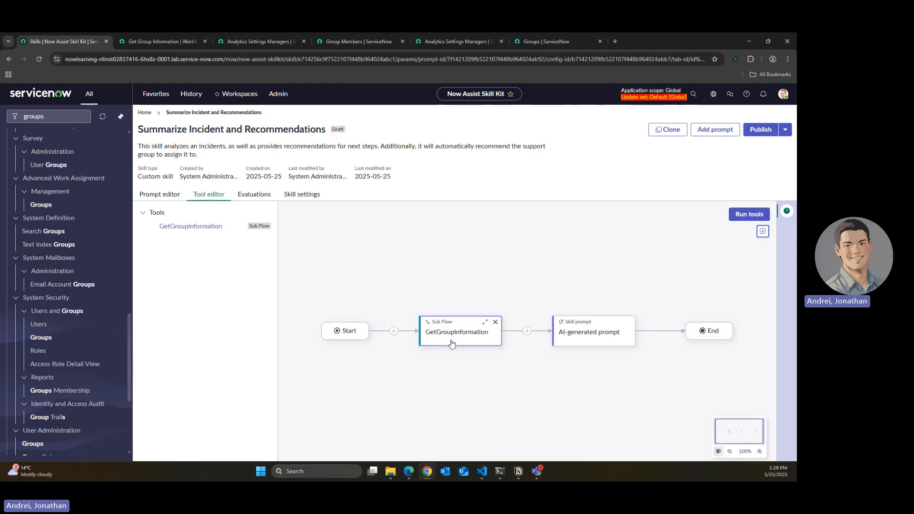
click(762, 231)
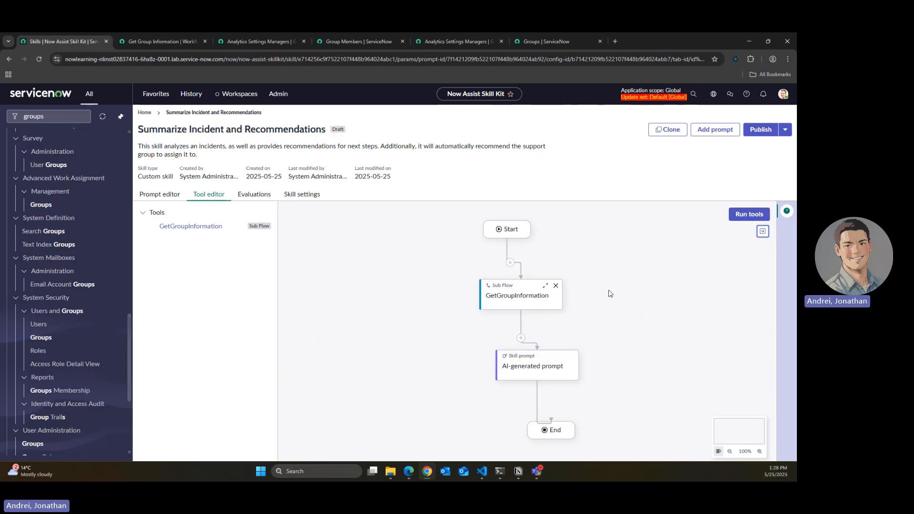
Step: Insert the GetGroupInformation tool's Groups output after "Available support groups:" in the AI-generated prompt
click(139, 192)
click(451, 312)
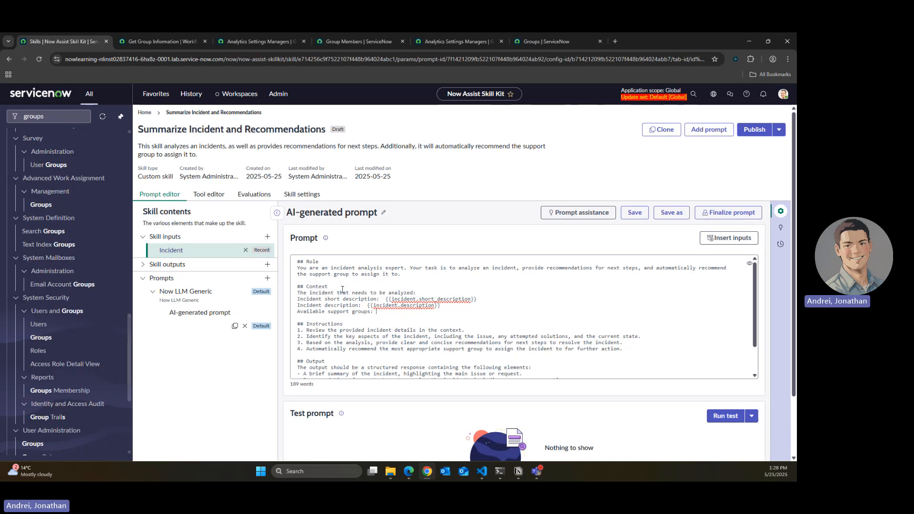
click(715, 239)
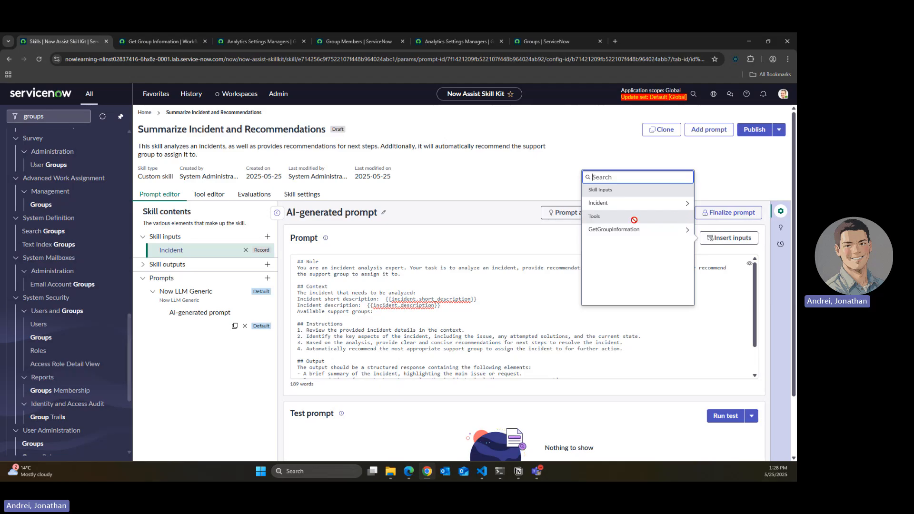
click(686, 232)
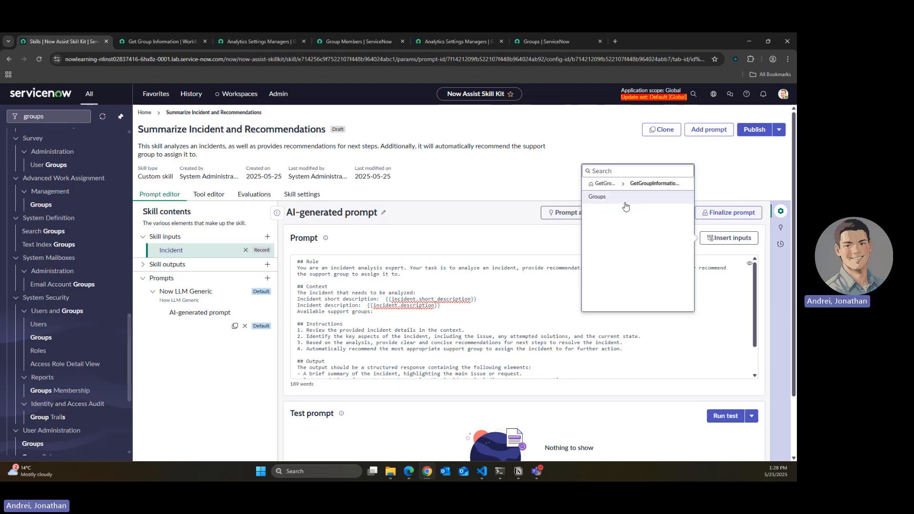
click(621, 203)
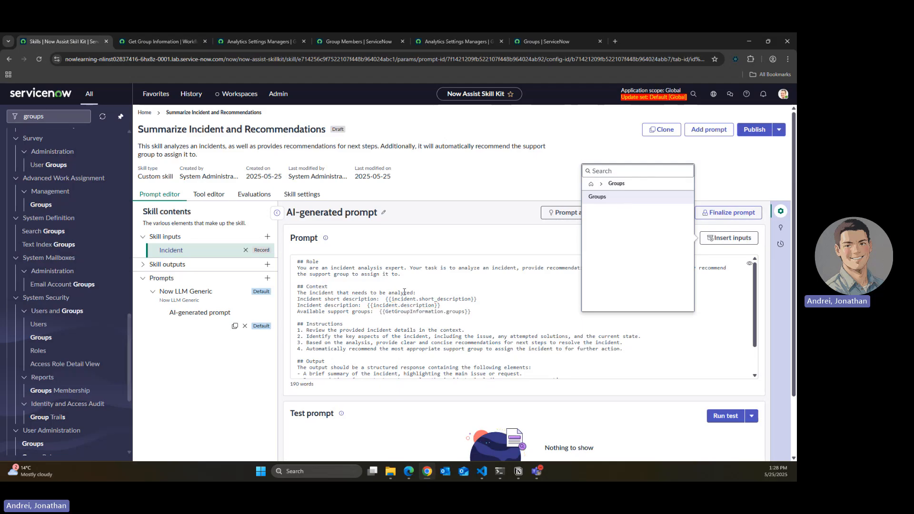
drag(477, 313, 380, 313)
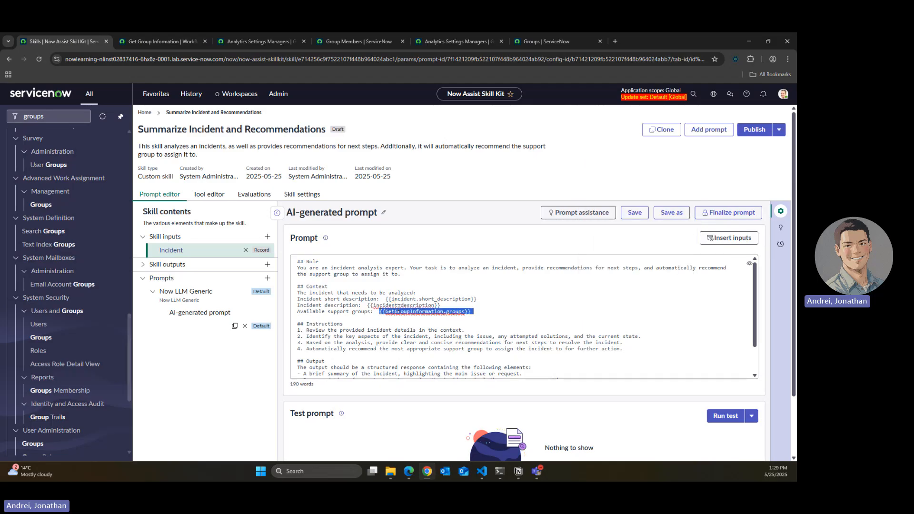
Step: Run a test of the updated prompt with incident INC0000060
scroll(404, 306, down, 1)
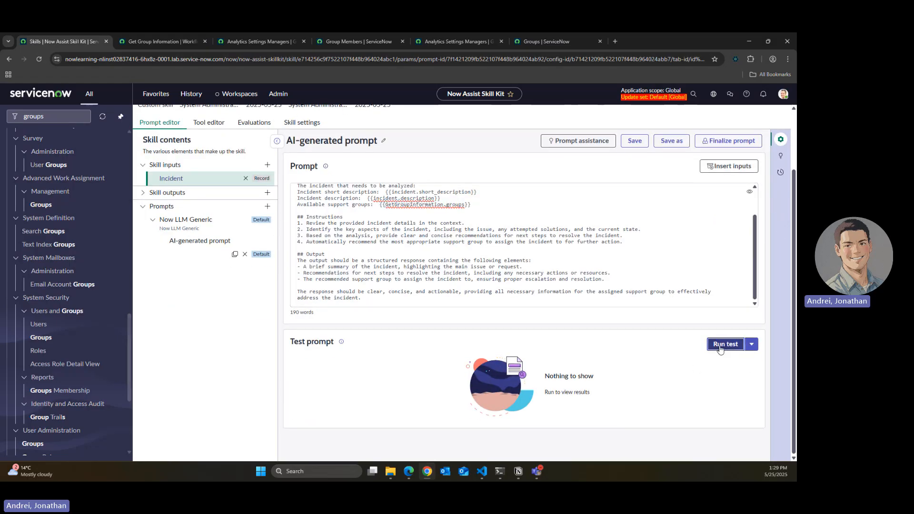
click(718, 346)
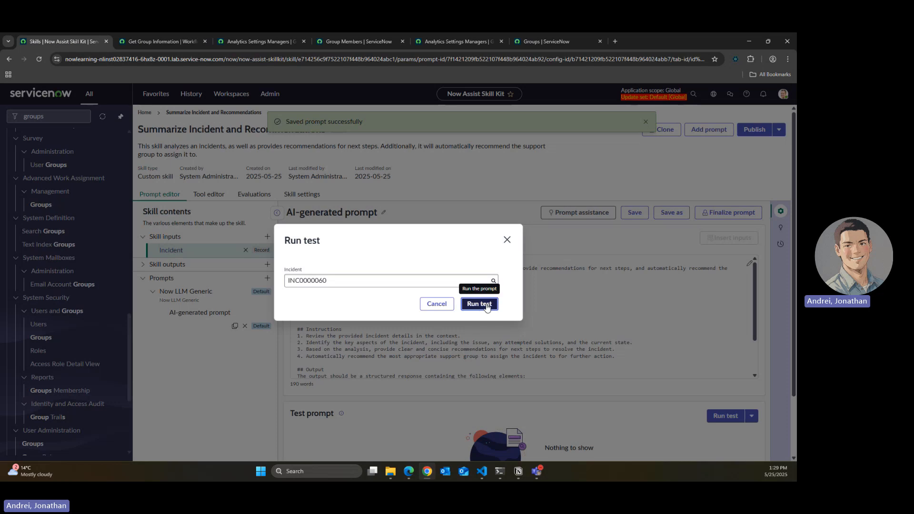
click(480, 304)
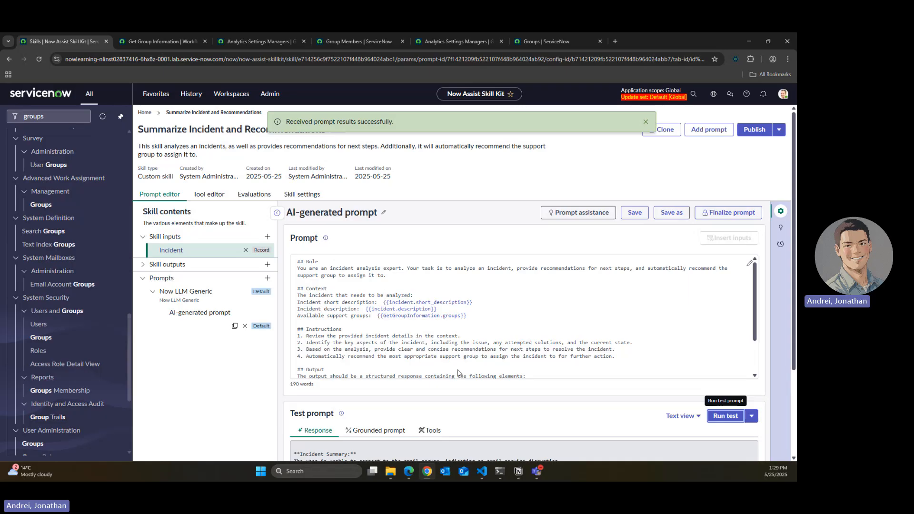
Step: Review the incident summary and recommendations in the test response
scroll(544, 400, down, 3)
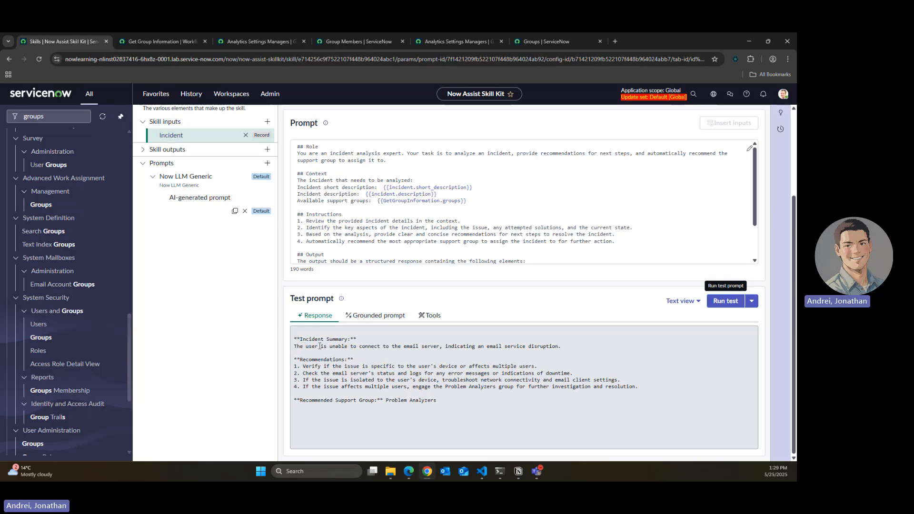
drag(317, 346, 440, 346)
click(473, 346)
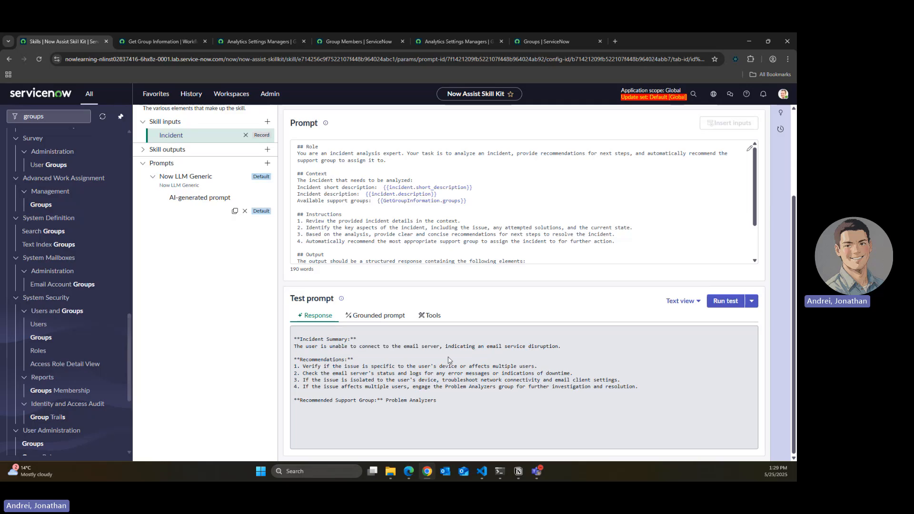
drag(300, 359, 609, 386)
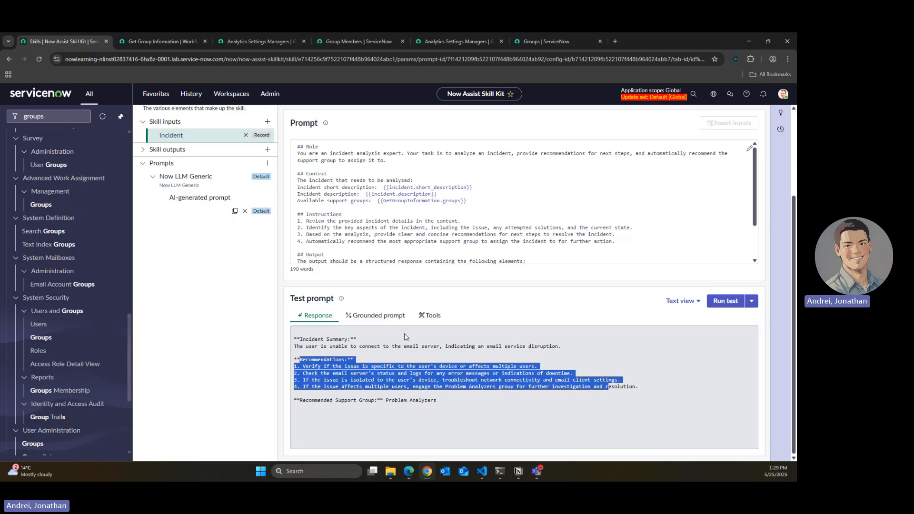
Step: Check the group information passed in the grounded prompt and the recommended support group in the response
click(376, 315)
scroll(385, 342, down, 5)
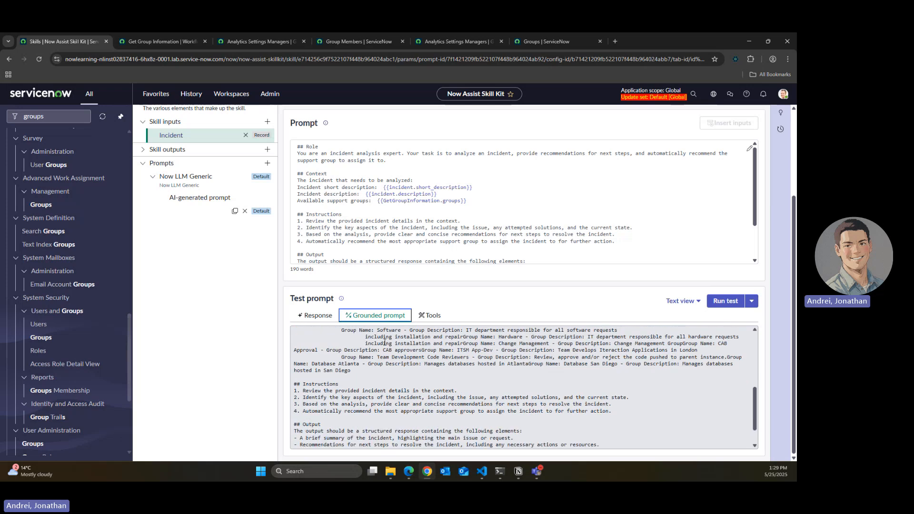
scroll(385, 342, down, 3)
click(315, 316)
drag(335, 399, 443, 404)
click(443, 404)
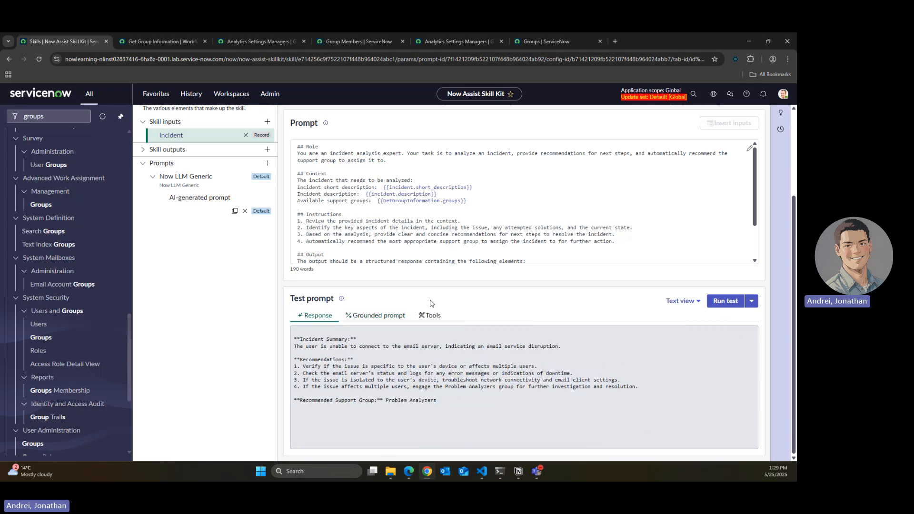
Step: In the prompt's Output section, replace "response" with "JSON format" so the output is a structured JSON format
scroll(360, 211, down, 3)
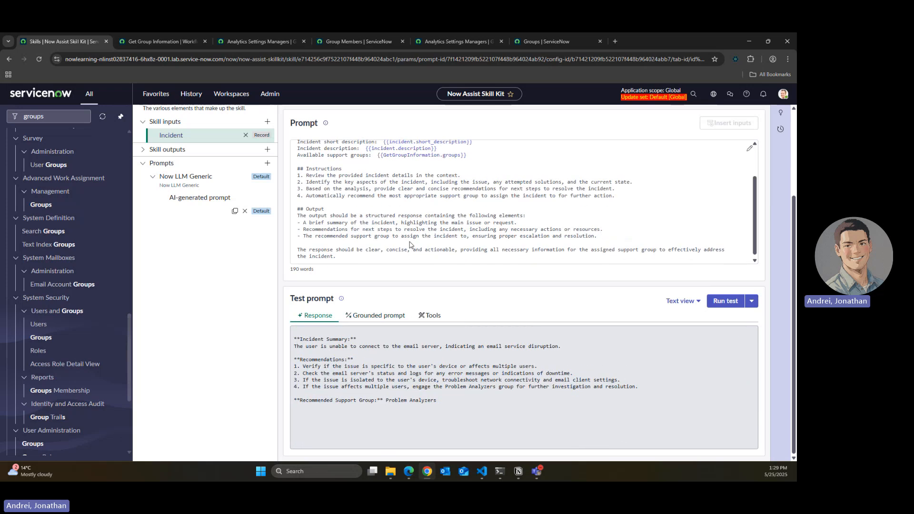
click(360, 211)
scroll(341, 223, down, 2)
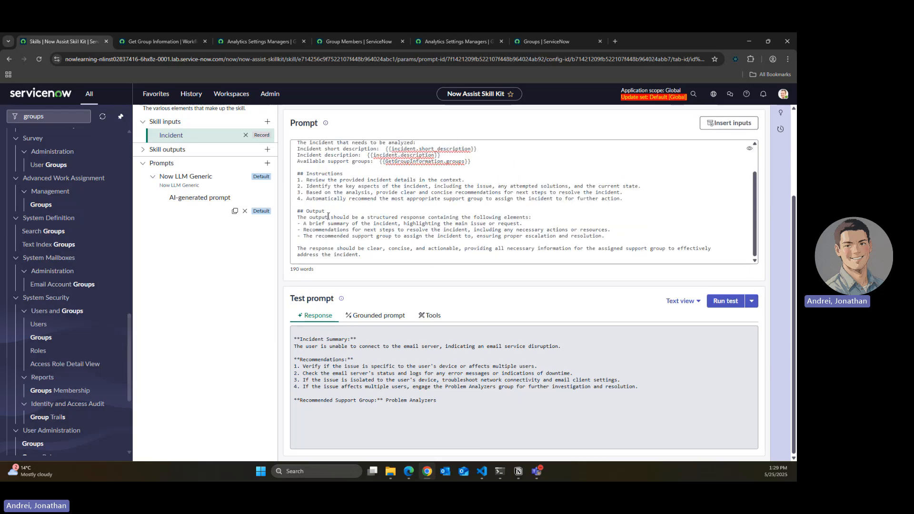
double_click(412, 217)
text(JSON format)
Step: Add the key "summary:" in front of the brief summary element in the Output list
click(556, 220)
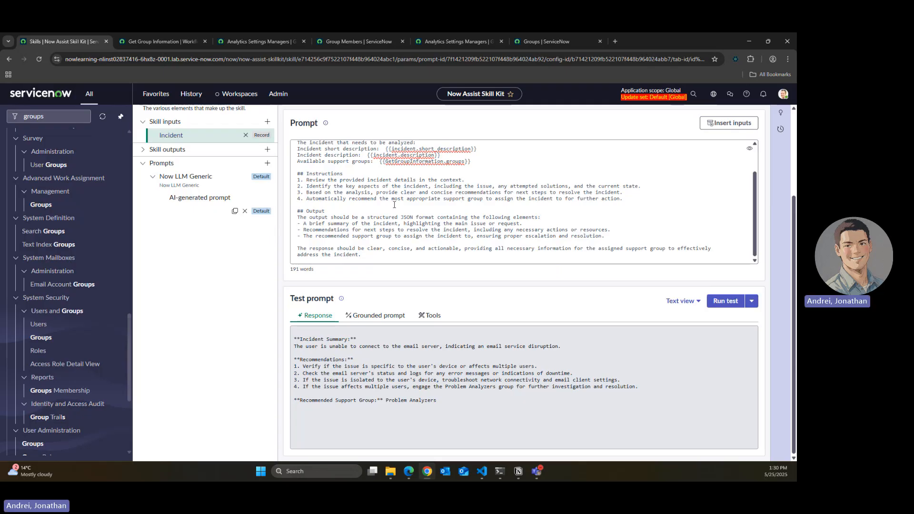
text(summary:)
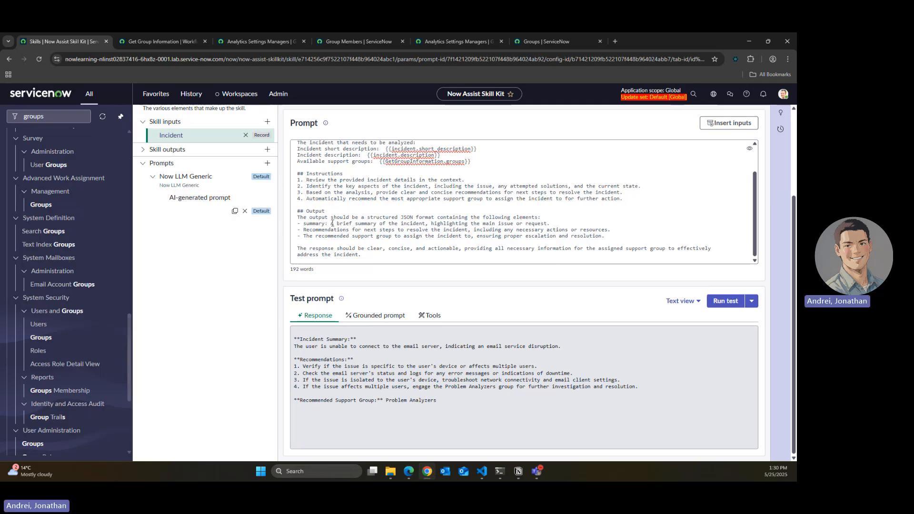
drag(331, 223, 570, 230)
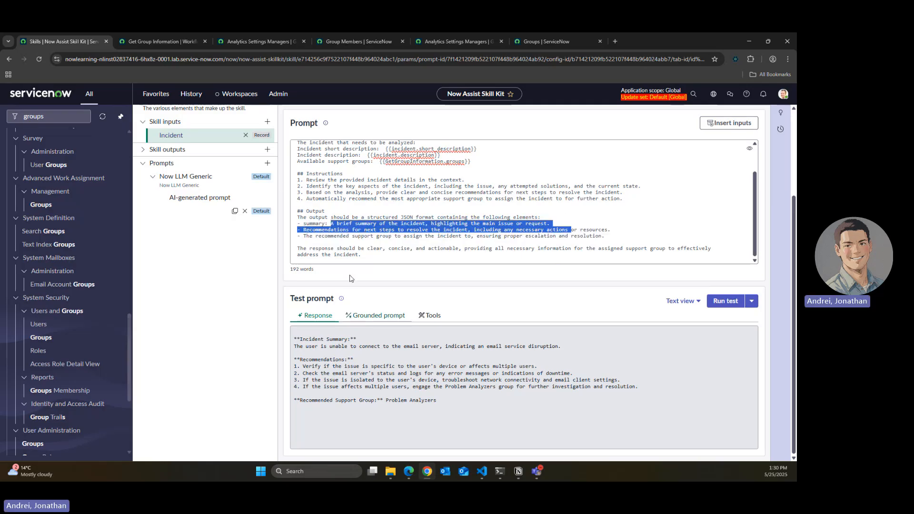
click(312, 223)
double_click(311, 224)
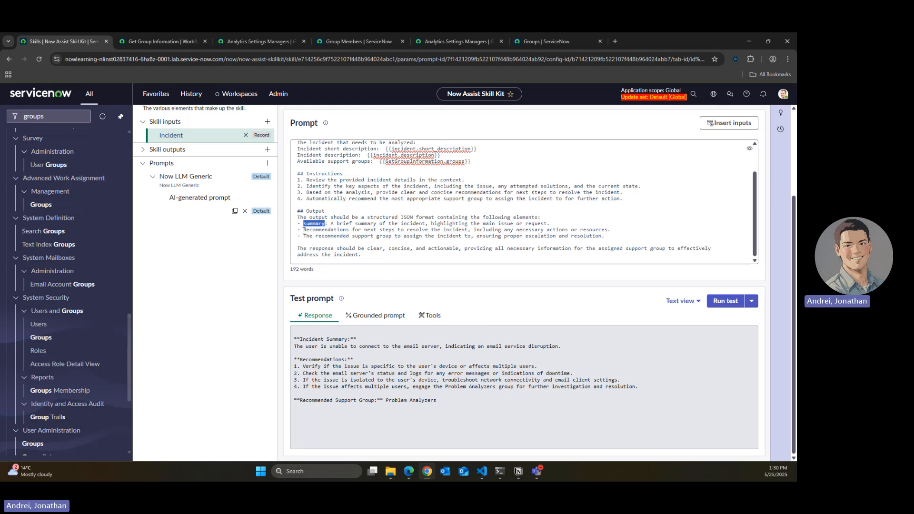
Step: Add the key "recommendations:" in front of the next-steps element in the prompt's Output list
click(304, 232)
text(reco)
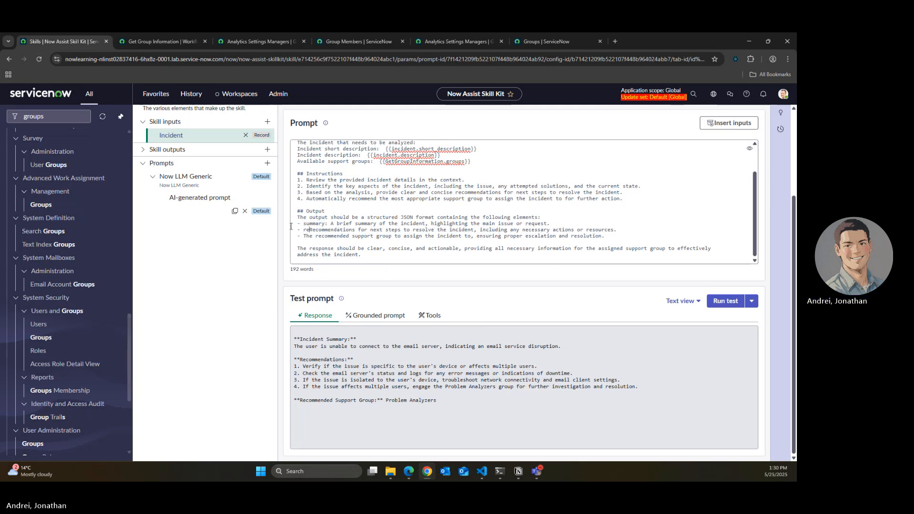
text(mmendation)
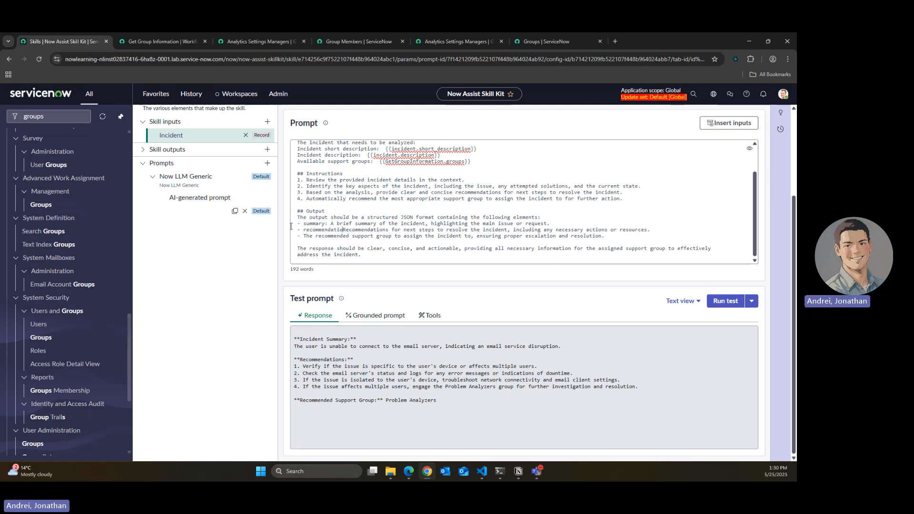
text(s:)
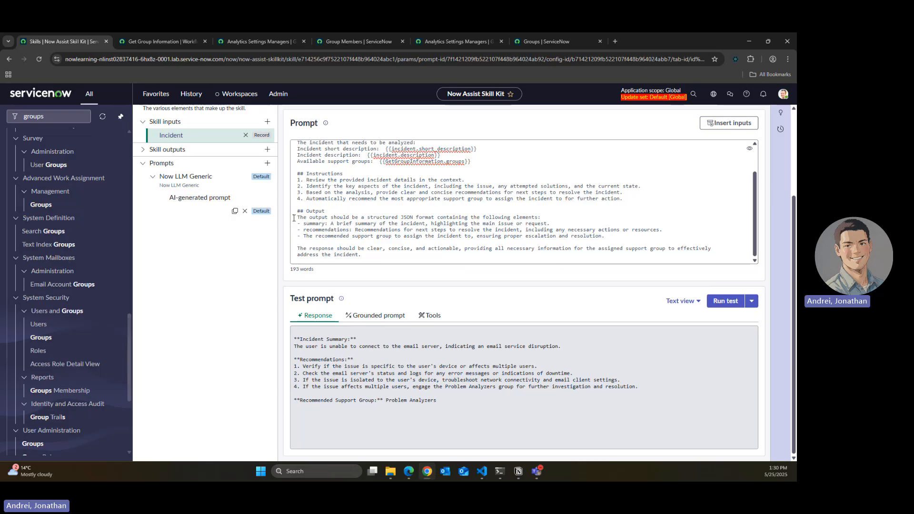
Step: Reword the third Output element to "recommended support group name" and put the key "group_name:" in front of it
double_click(326, 231)
click(325, 230)
text(name )
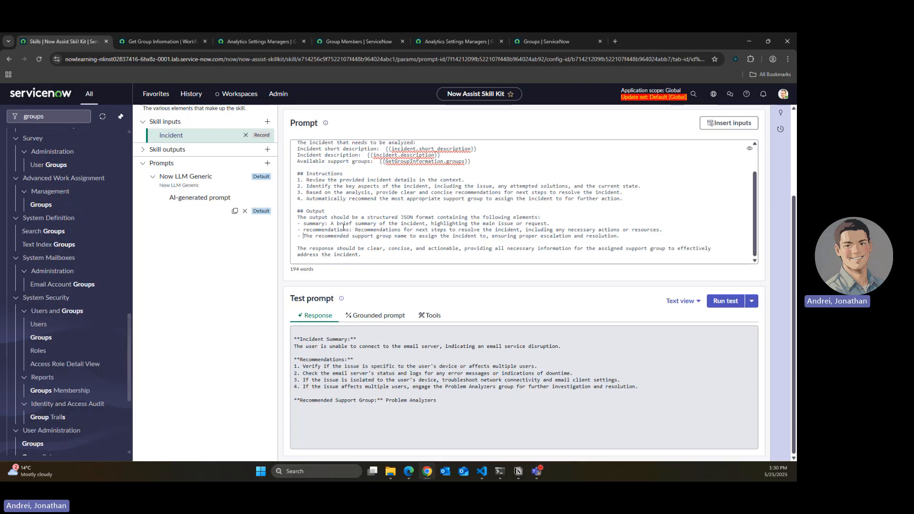
text(group_name)
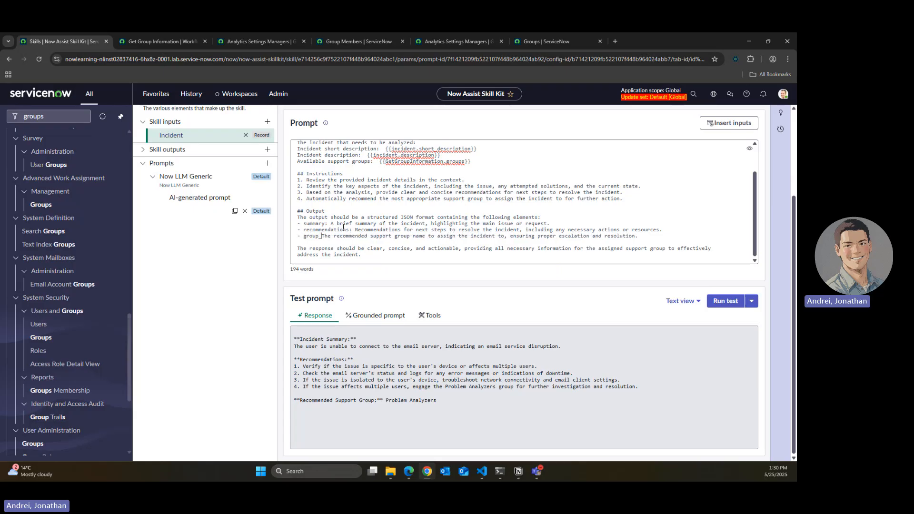
key(BackSpace)
text(:)
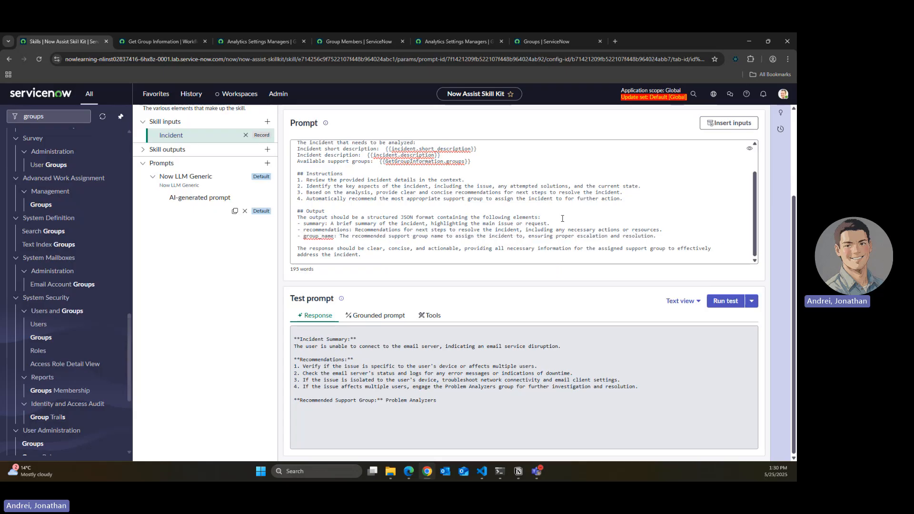
Step: Enclose the three Output elements in curly braces, each brace on its own line
click(590, 217)
key(Return)
text({)
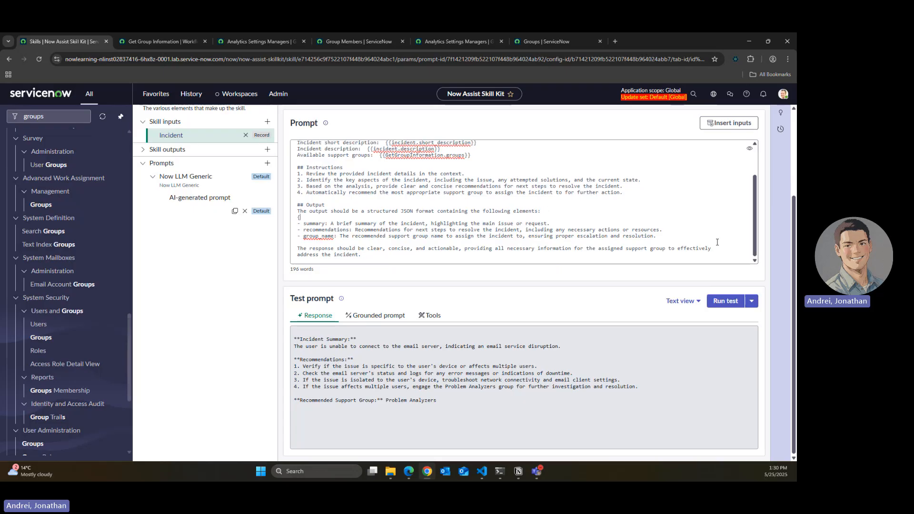
key(Return)
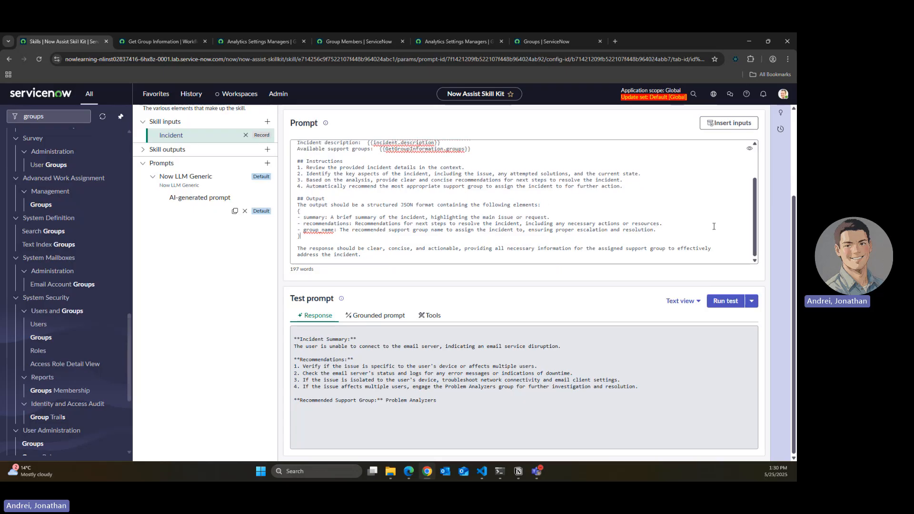
scroll(548, 288, up, 1)
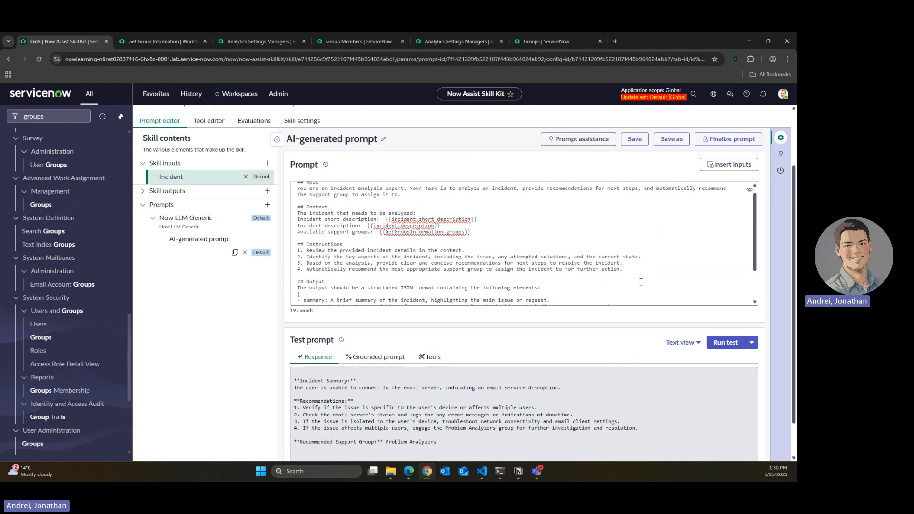
Step: Run a test of the edited prompt with incident INC0000060 and display its response
click(726, 342)
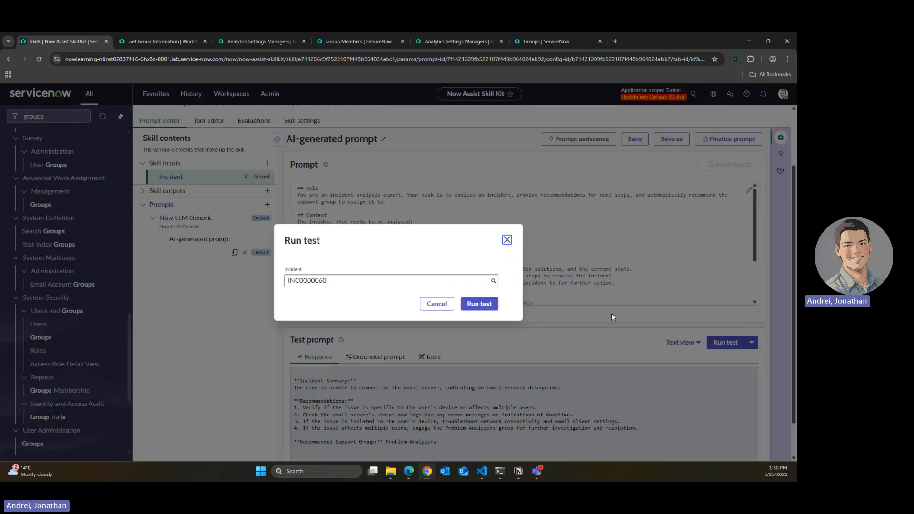
click(495, 309)
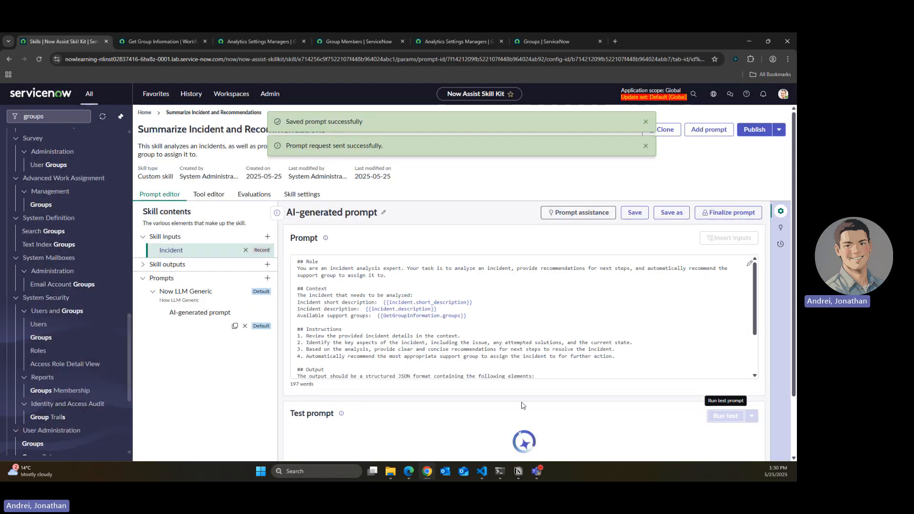
scroll(527, 401, down, 2)
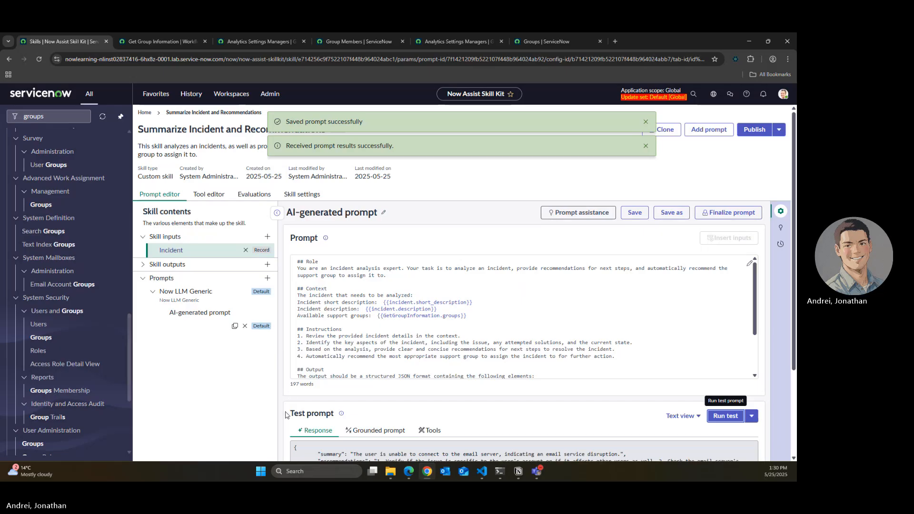
scroll(260, 376, down, 3)
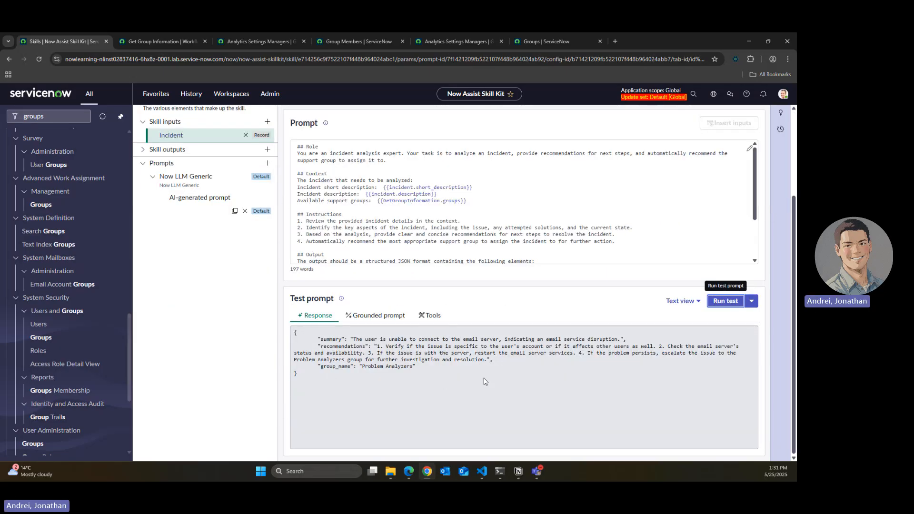
Step: Review the summary, recommendations and group_name values in the JSON test response
drag(358, 339, 599, 339)
click(382, 358)
drag(378, 346, 651, 370)
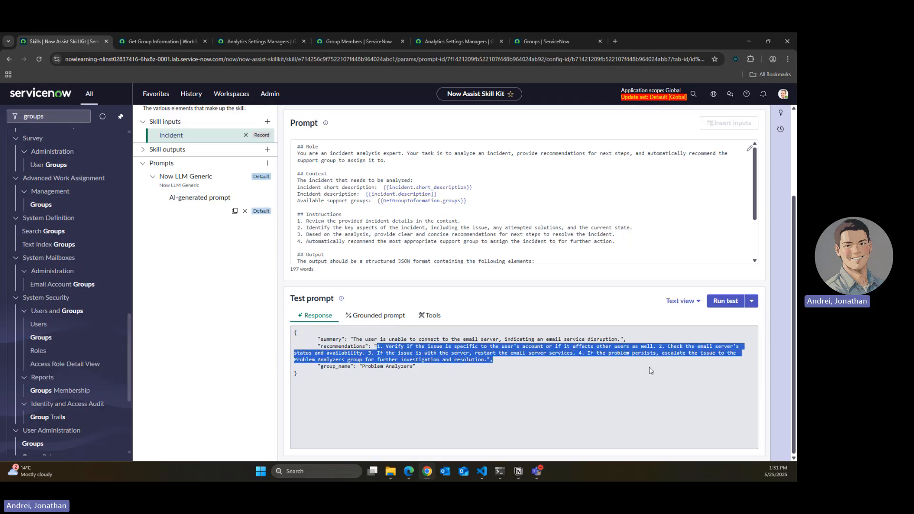
click(590, 384)
mouse_move(360, 366)
mouse_down()
mouse_move(413, 366)
mouse_move(361, 367)
mouse_up()
key(ctrl+c)
click(424, 390)
double_click(410, 368)
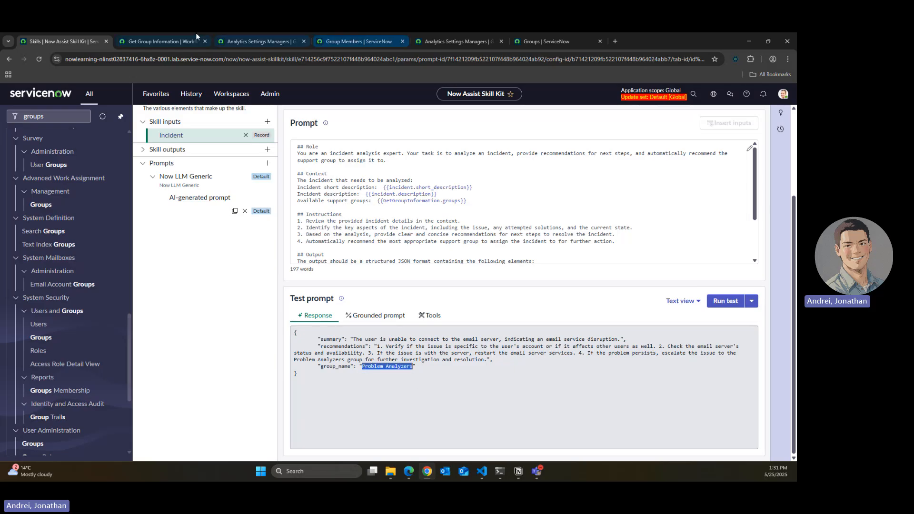
Step: Find the Groups list among the open browser tabs and place it directly after the Get Group Information tab
click(224, 32)
click(347, 33)
click(275, 33)
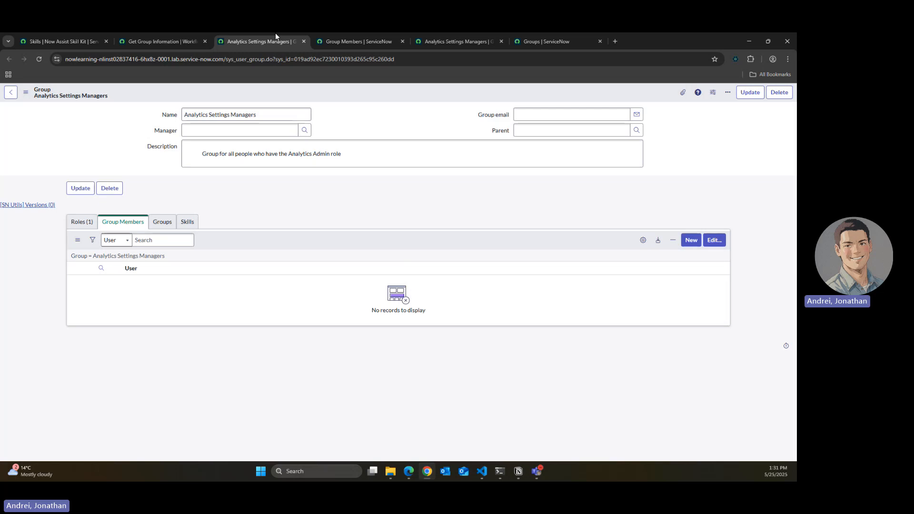
click(462, 33)
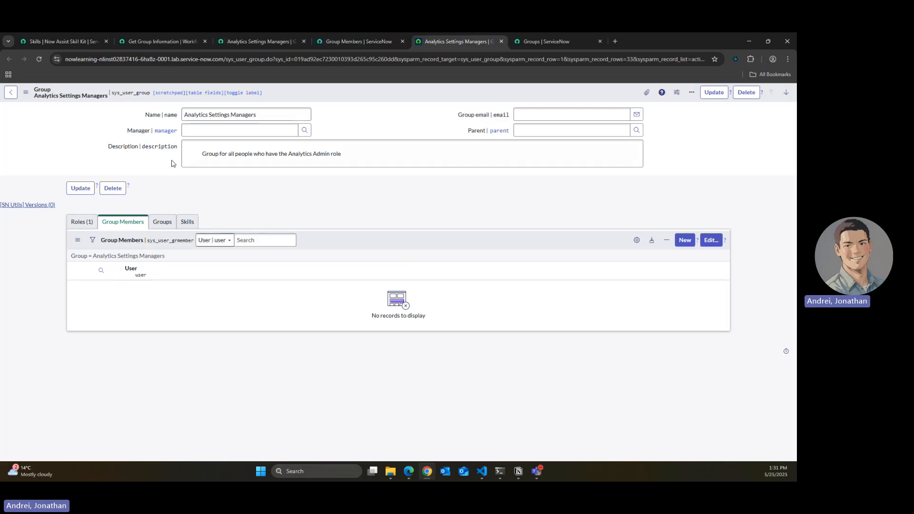
click(543, 38)
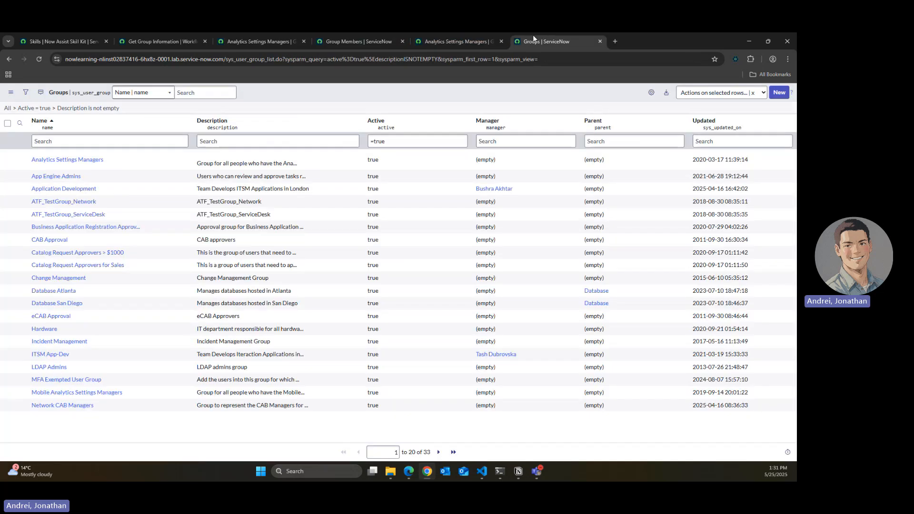
drag(533, 37, 257, 35)
click(181, 35)
click(351, 40)
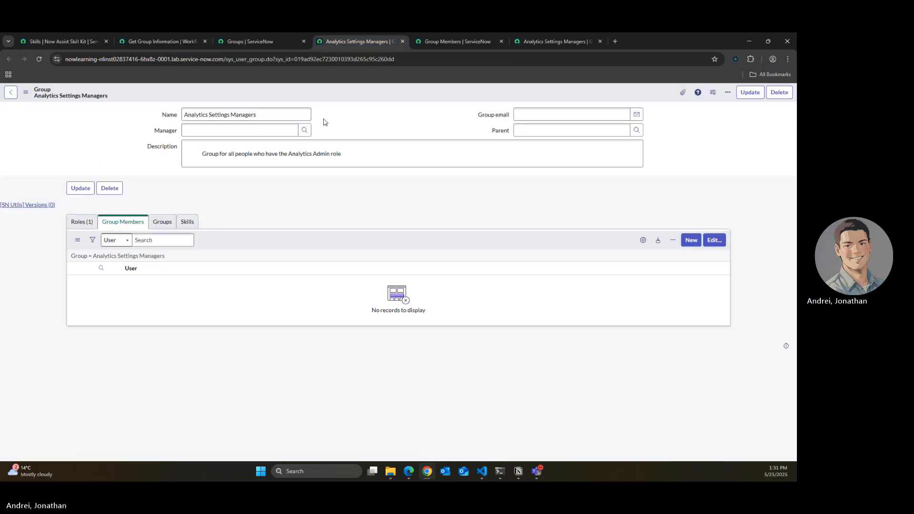
click(455, 41)
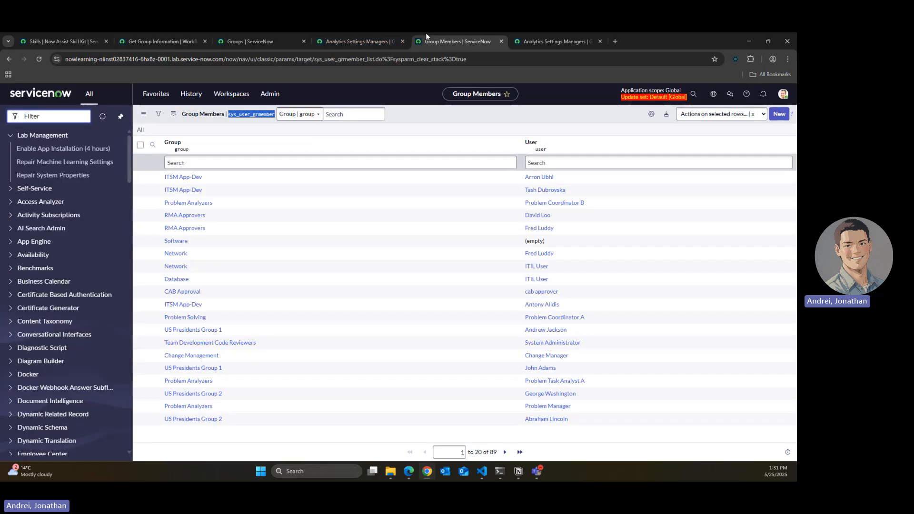
Step: Copy Problem Analyzers from the response's group_name, filter the Groups list by that name and open the group's record
click(72, 38)
triple_click(405, 366)
click(411, 376)
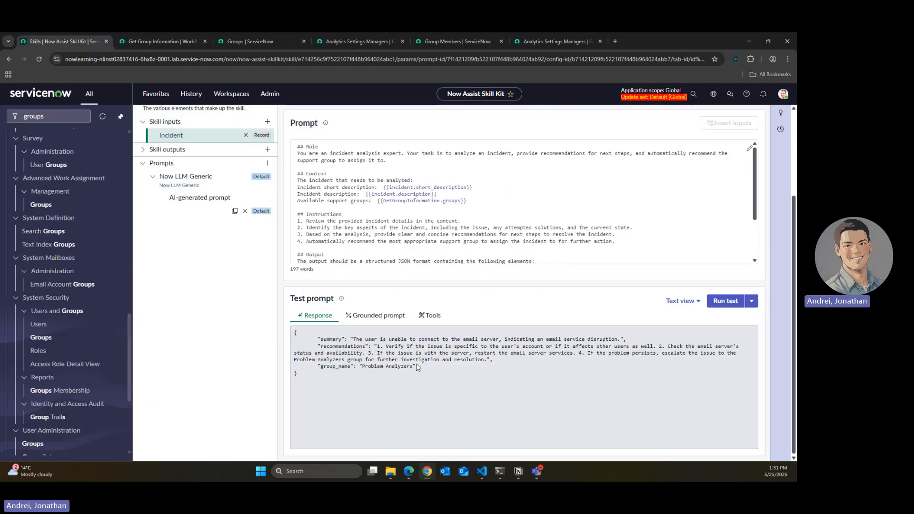
drag(413, 367, 365, 363)
click(191, 42)
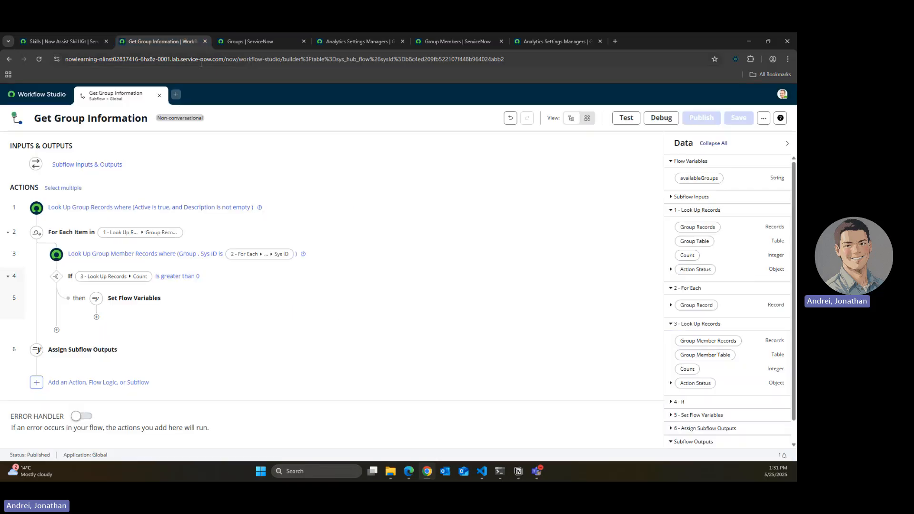
click(233, 42)
click(136, 140)
key(ctrl+v)
key(Return)
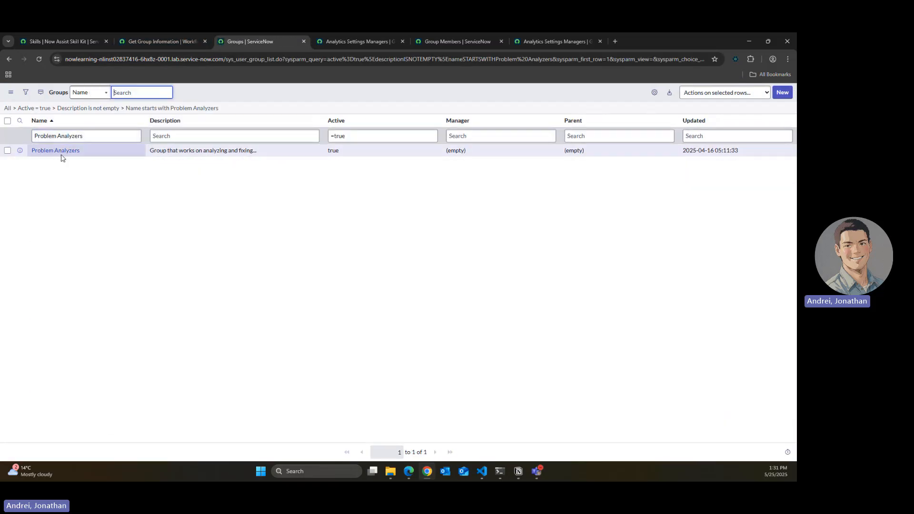
click(60, 151)
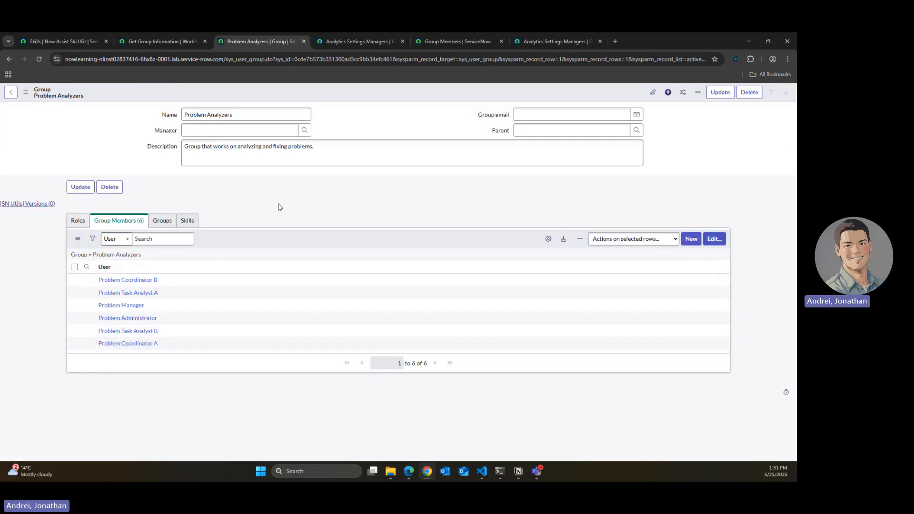
Step: Return to the Summarize Incident and Recommendations skill and save the AI-generated prompt
click(167, 36)
click(357, 42)
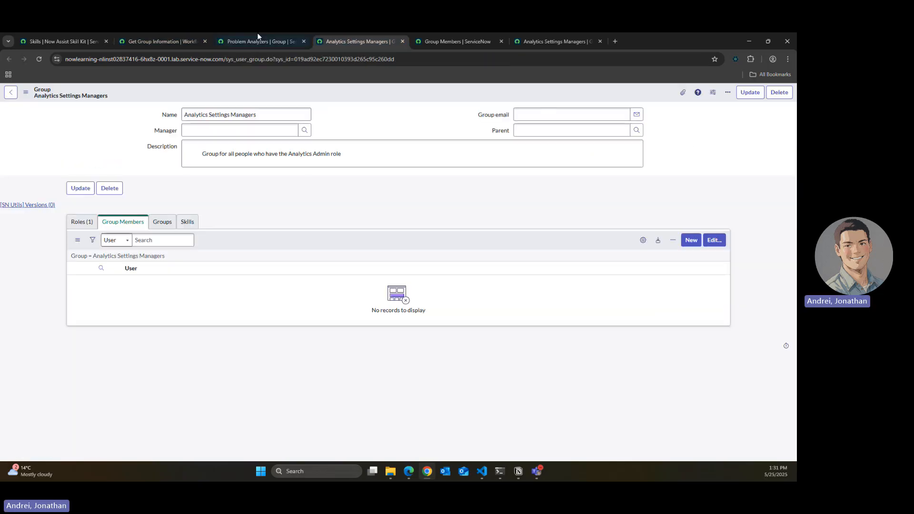
click(97, 37)
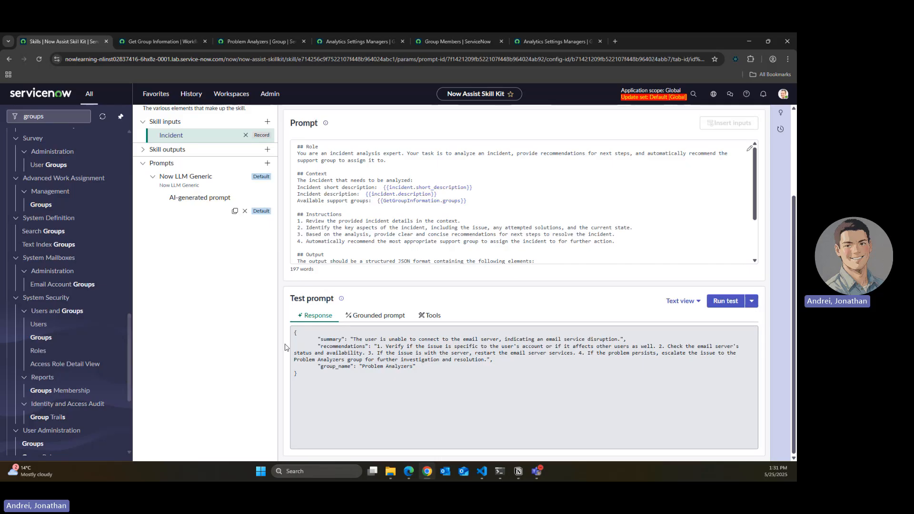
scroll(315, 380, up, 3)
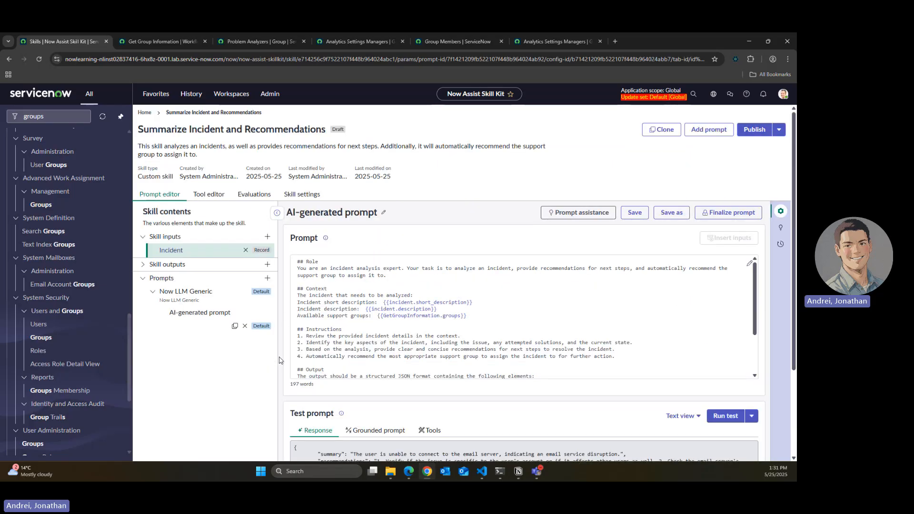
click(645, 215)
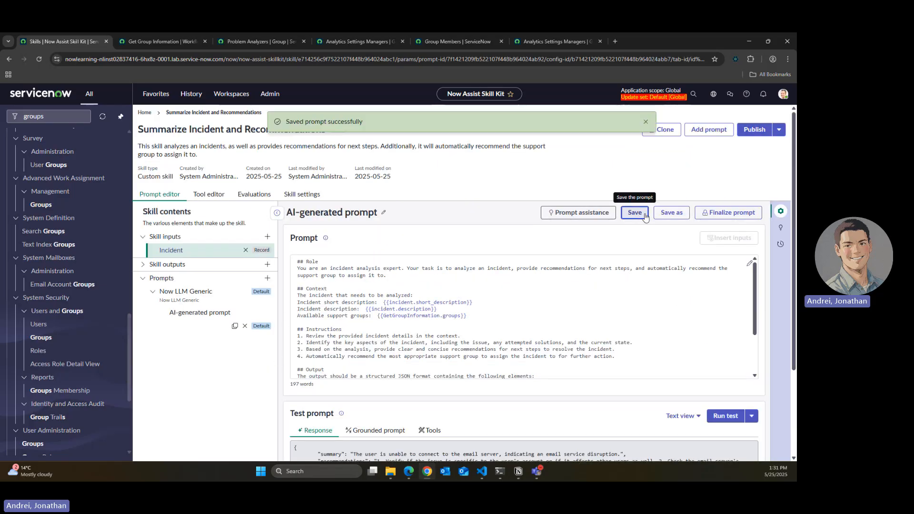
Step: Rename the AI-generated prompt to RecommendedIncidentActions and finalize it
click(696, 217)
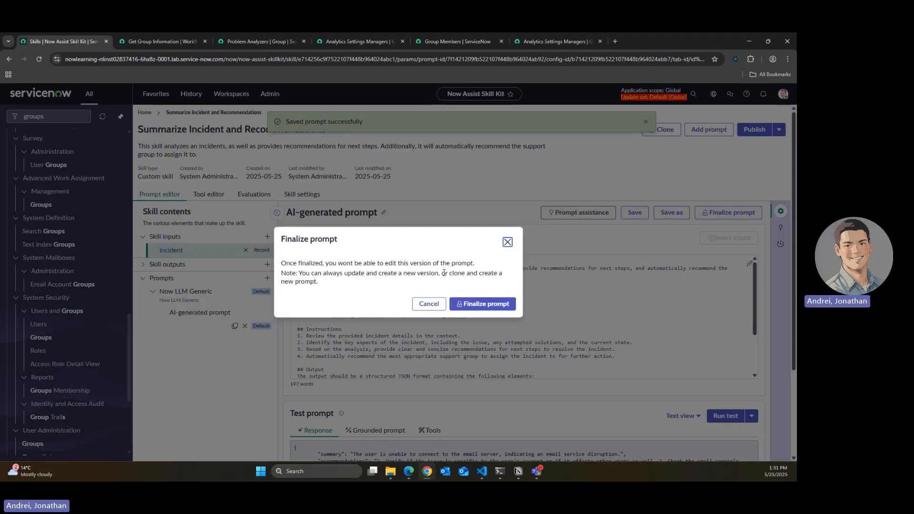
click(507, 241)
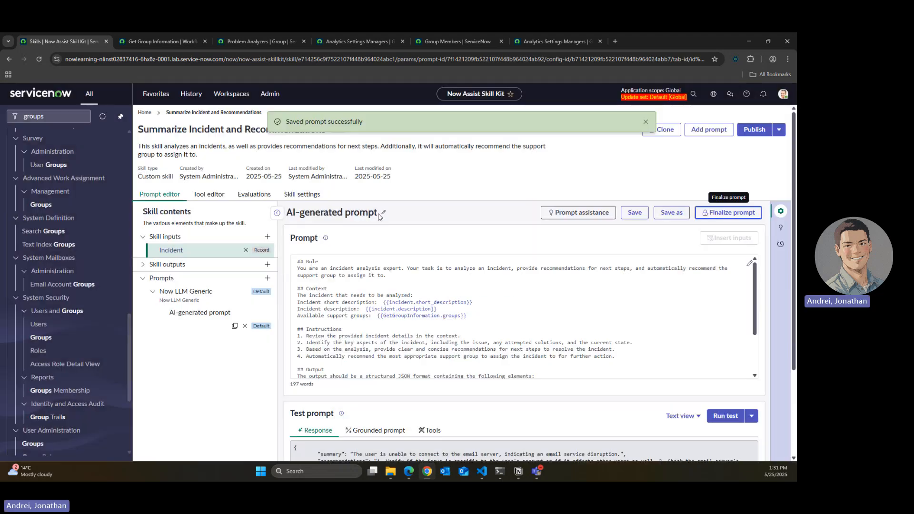
click(383, 213)
mouse_move(384, 271)
mouse_down()
mouse_move(333, 270)
mouse_move(274, 248)
mouse_up()
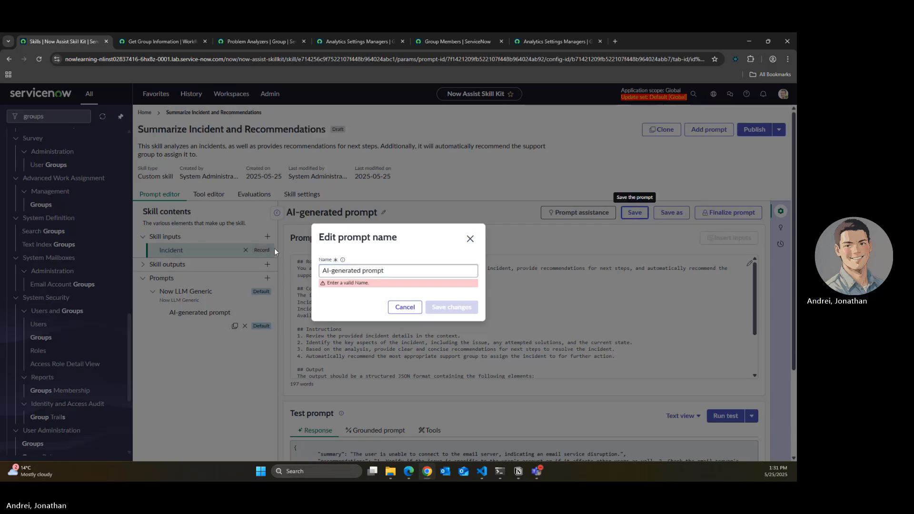
double_click(363, 270)
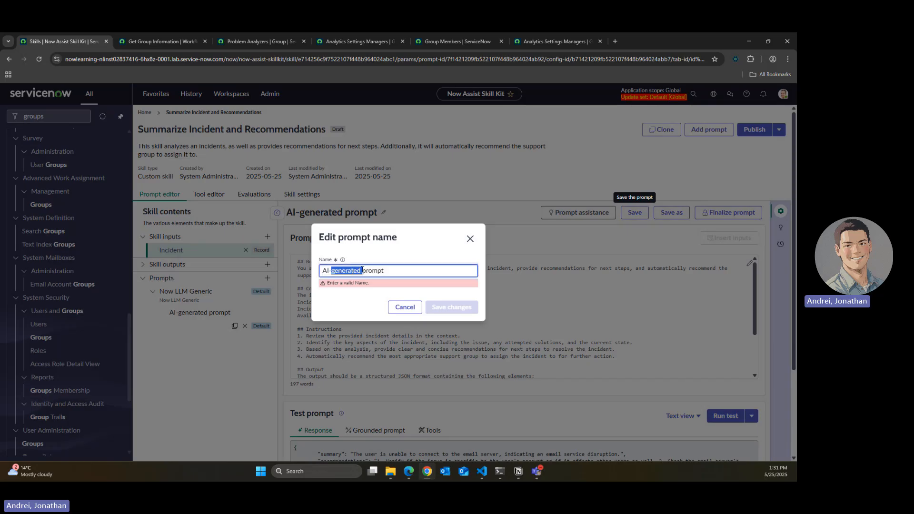
key(ctrl+a)
text(Recommend)
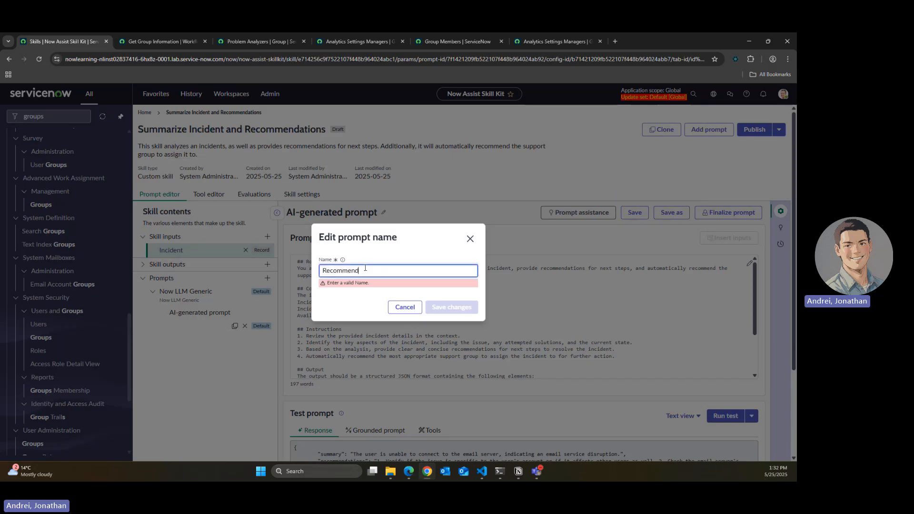
text(edInciden)
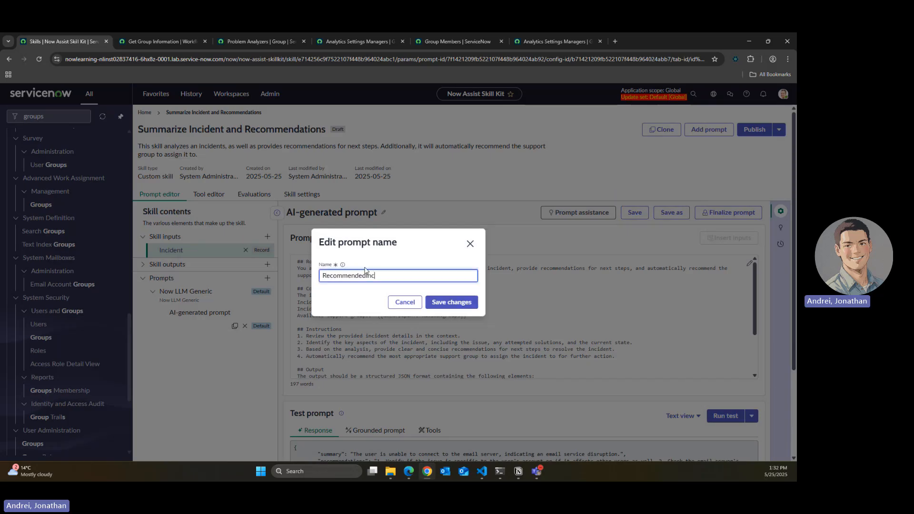
text(tActions)
click(458, 305)
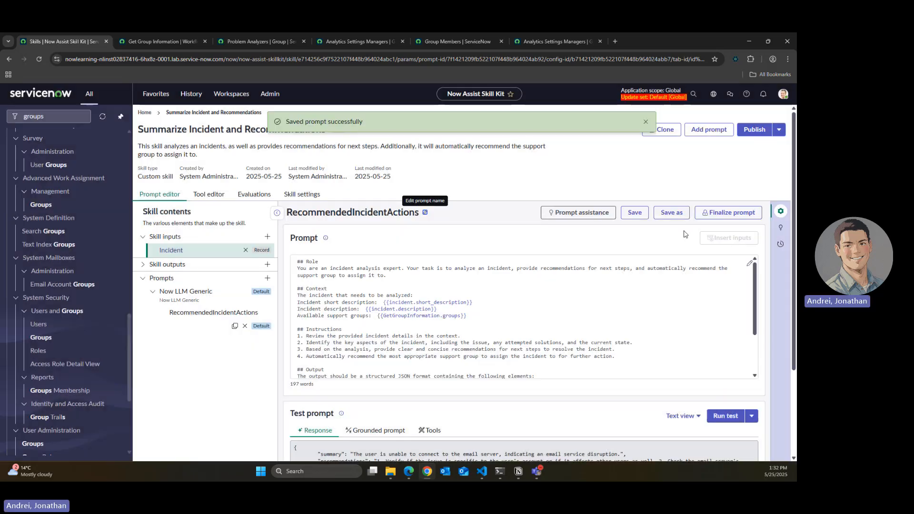
click(716, 217)
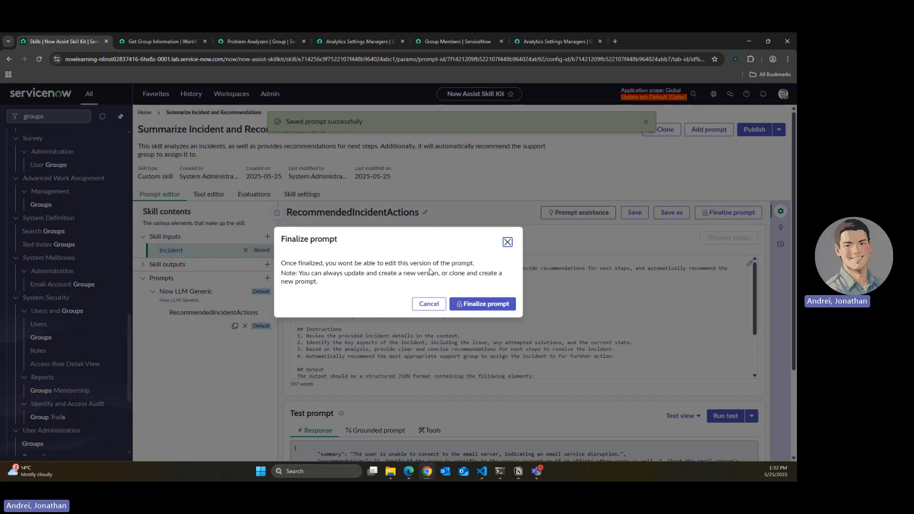
click(472, 305)
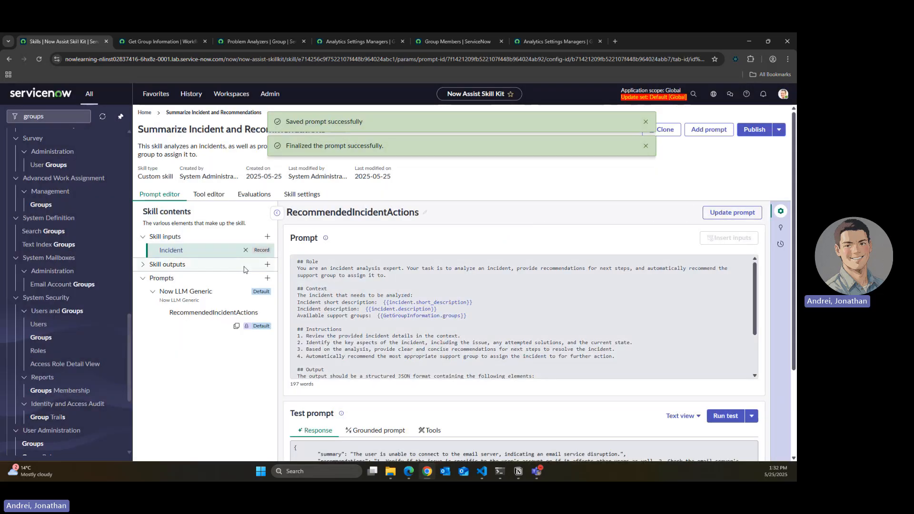
click(224, 196)
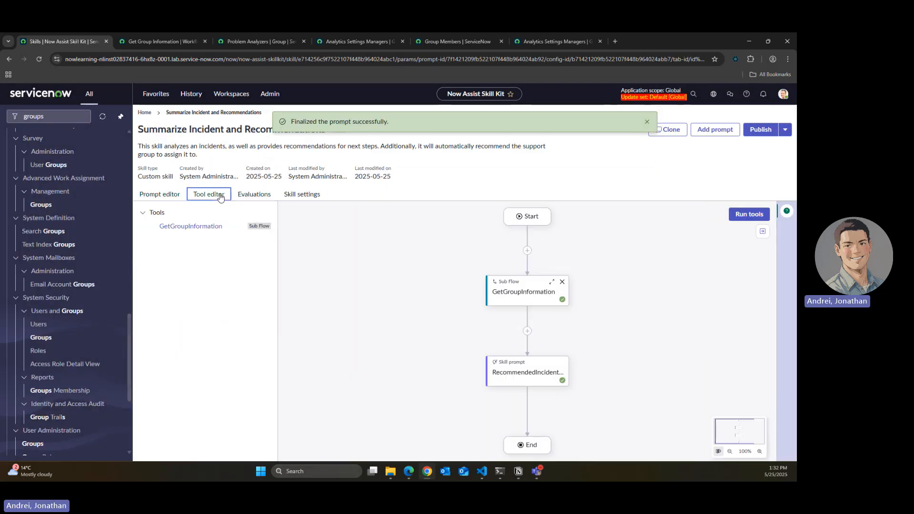
click(261, 196)
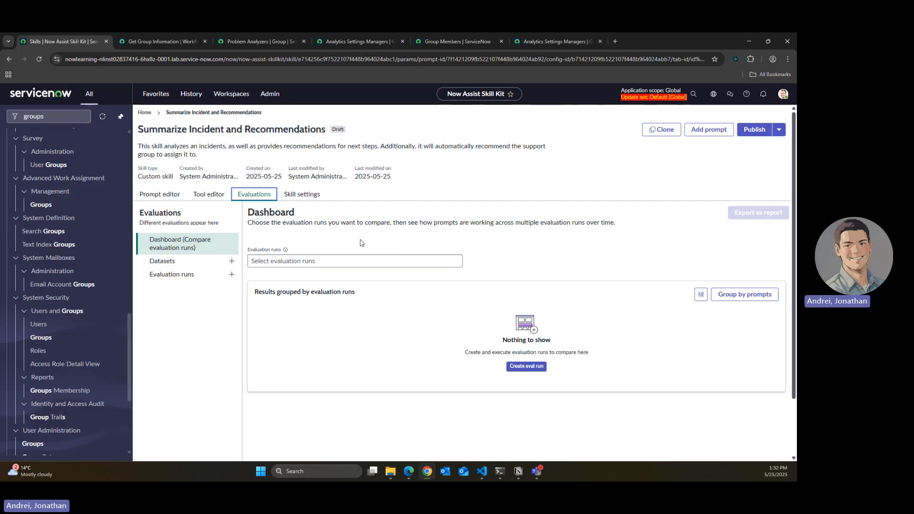
Step: In the skill's deployment settings, enable UI Action activation for the Incident table and create the UI action
click(312, 195)
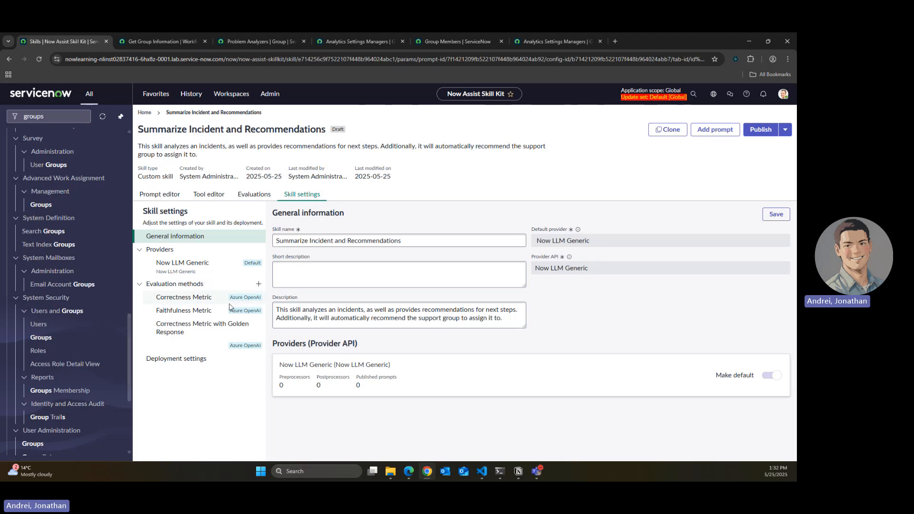
click(200, 357)
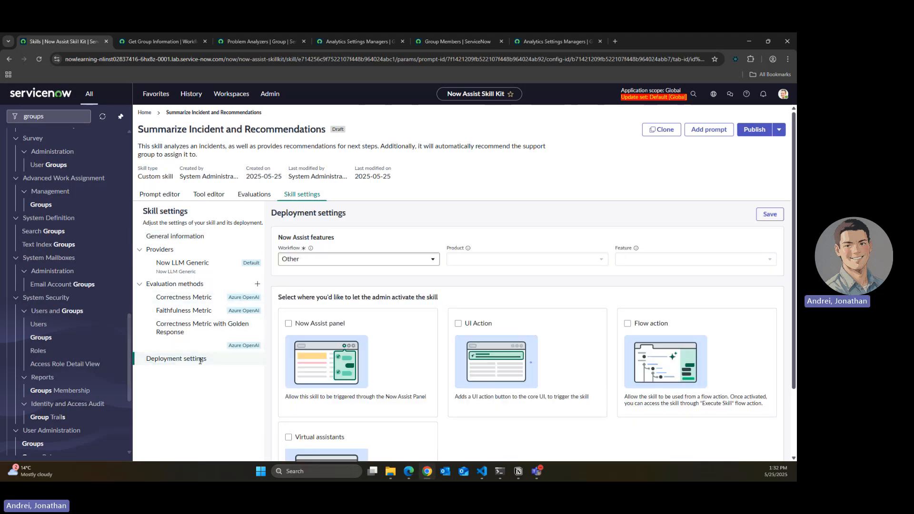
scroll(476, 367, down, 2)
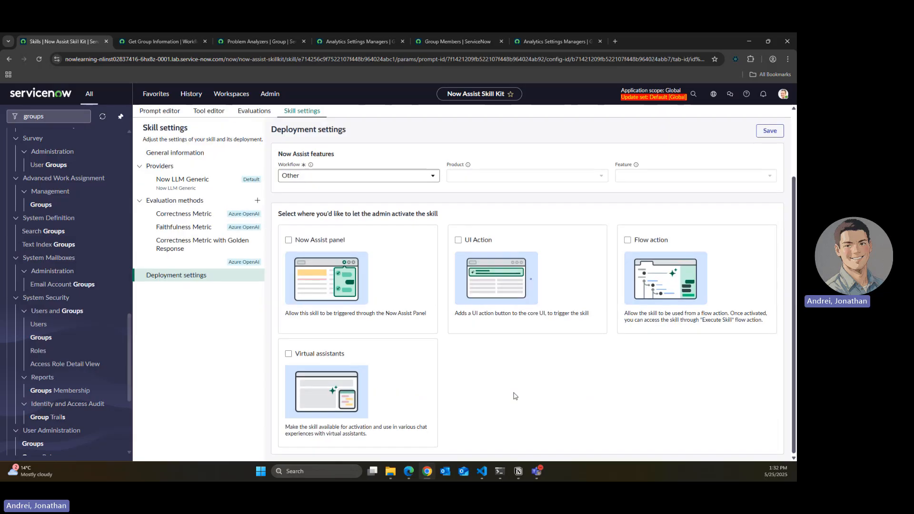
click(477, 243)
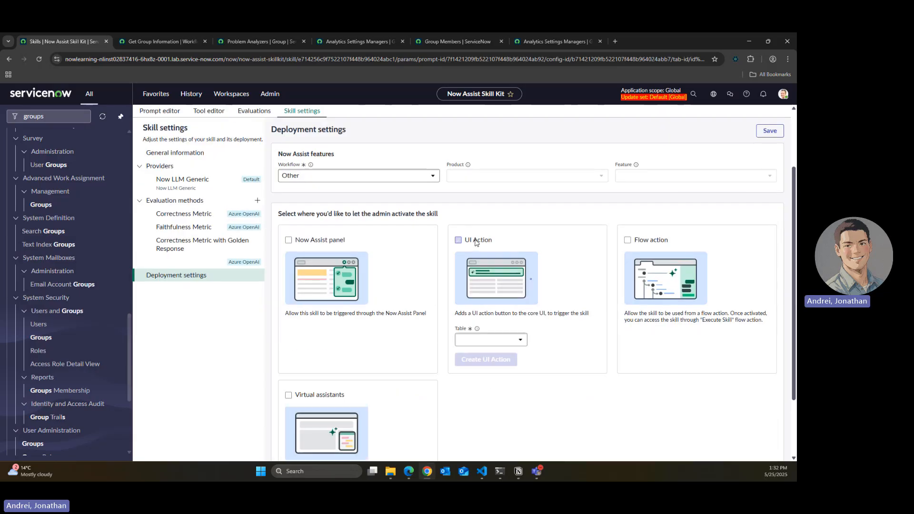
click(509, 340)
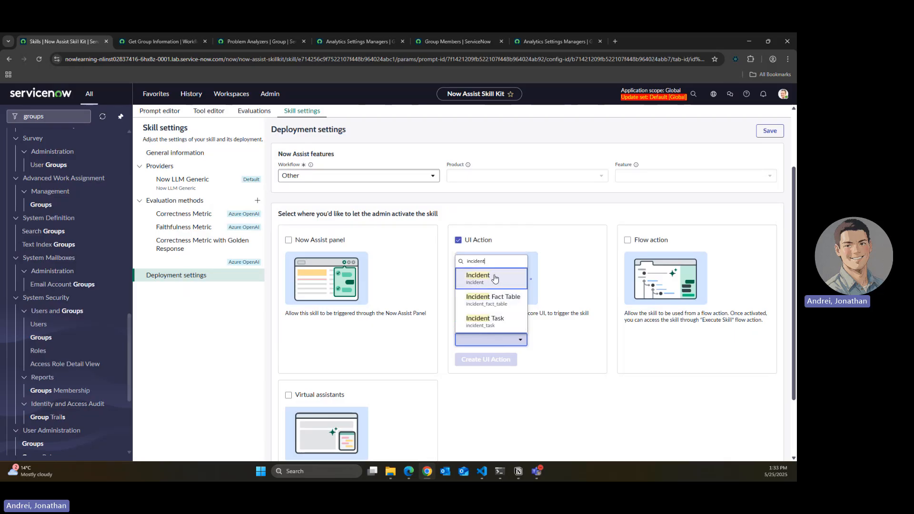
click(496, 278)
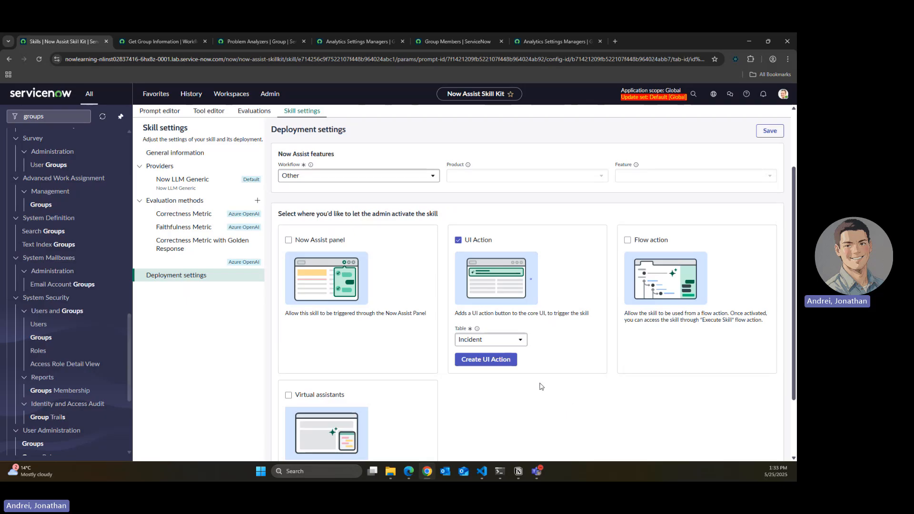
click(491, 364)
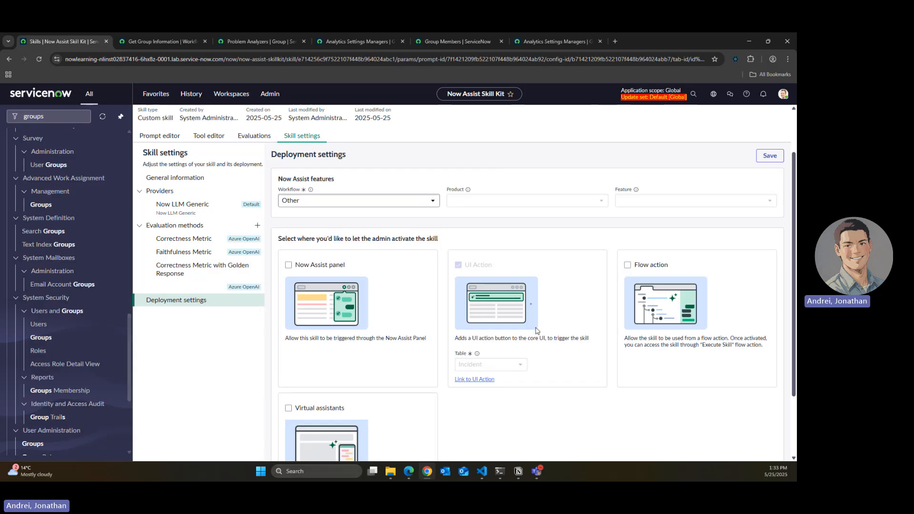
Step: Open the linked UI action record and examine its script, especially how the skill response is output
scroll(524, 331, down, 1)
click(476, 338)
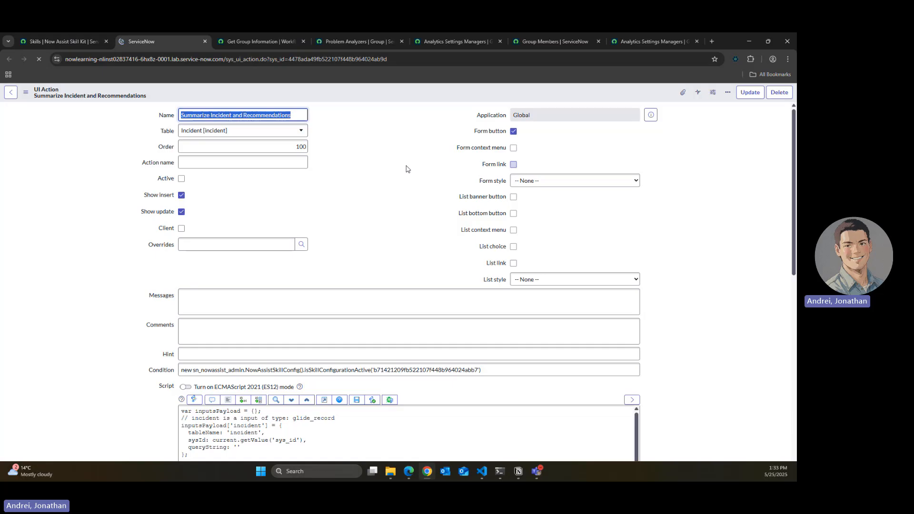
scroll(376, 371, down, 3)
scroll(387, 388, down, 4)
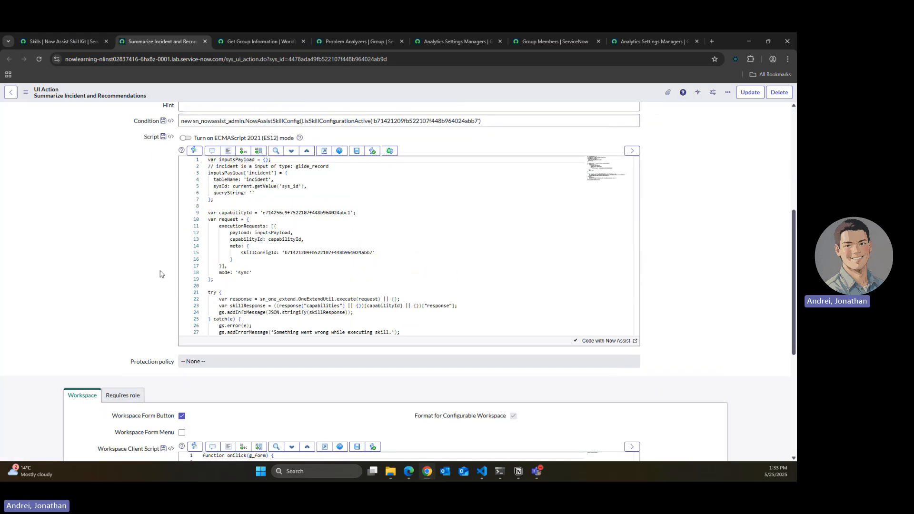
scroll(312, 236, down, 3)
click(360, 249)
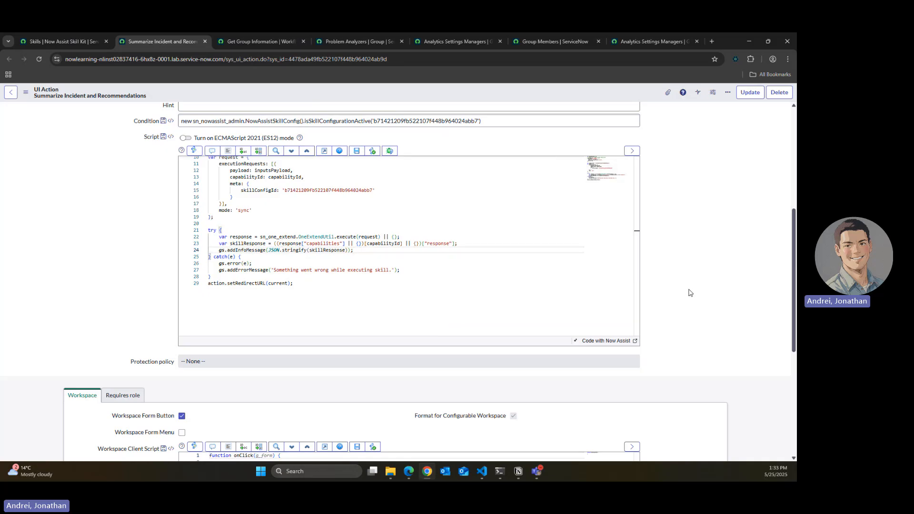
key(ctrl+plus)
key(ctrl+plus)
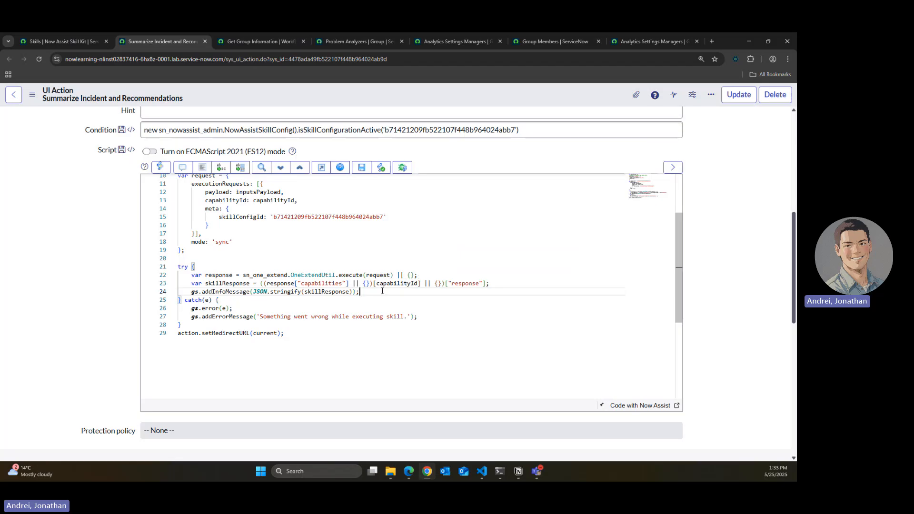
Step: Try to add an if (skillResponse) block below the skillResponse declaration in the script, and reload the record to discard the edit
click(497, 284)
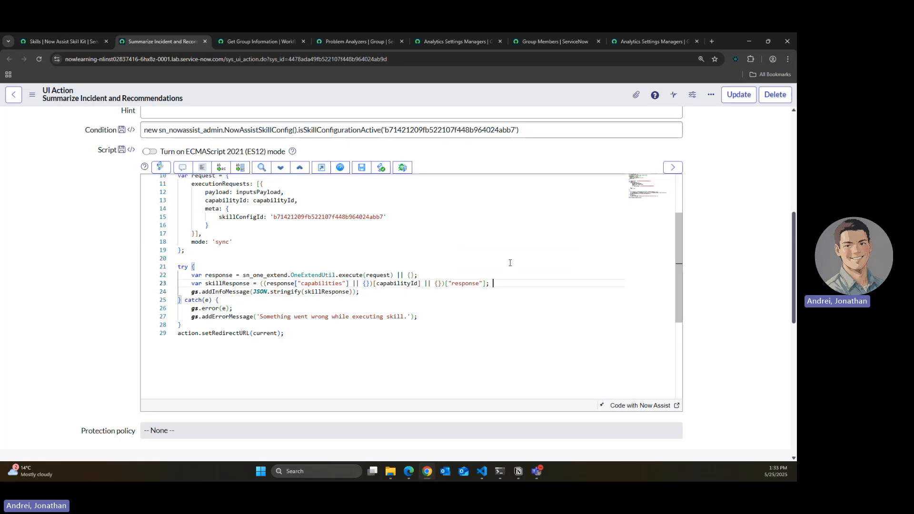
key(Return)
key(Return)
key(Return)
key(Return)
key(Up)
key(Up)
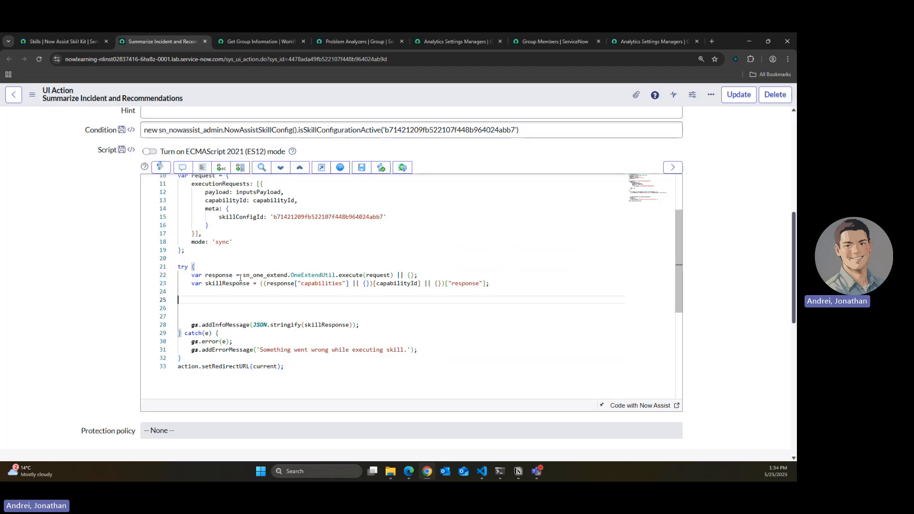
text(if (skillResponse) {)
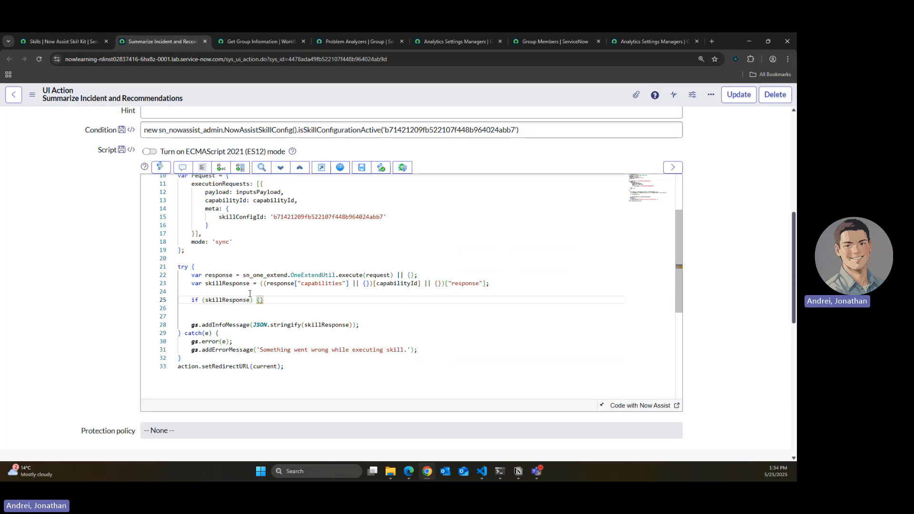
key(Return)
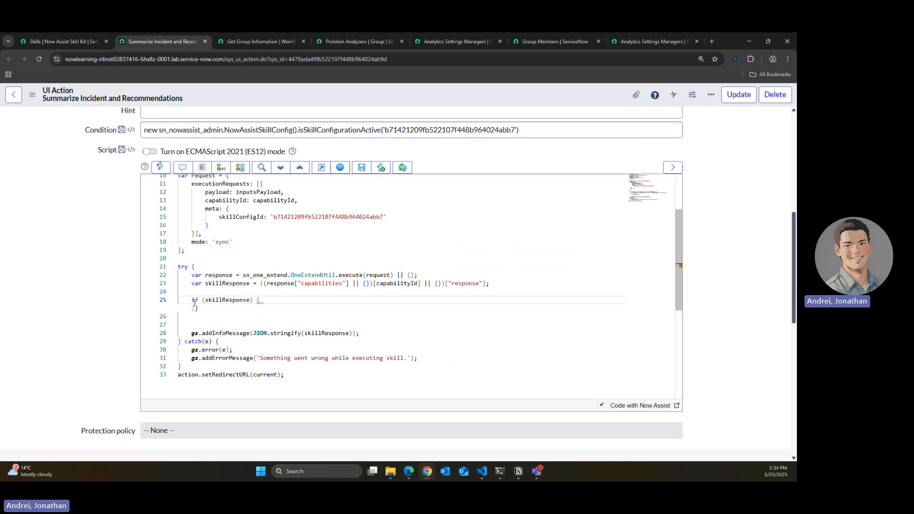
click(39, 59)
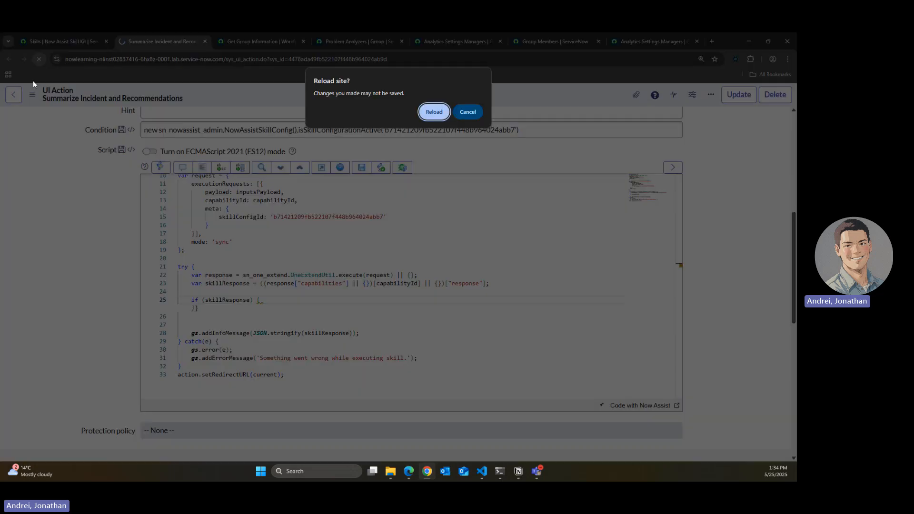
key(Escape)
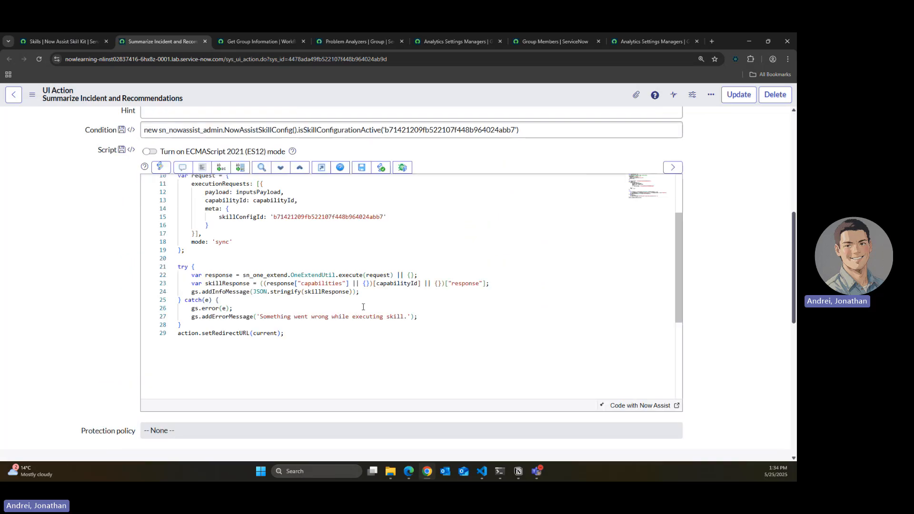
Step: Return from the UI action record to the skill's deployment settings and save them
scroll(363, 307, up, 1)
scroll(96, 265, up, 6)
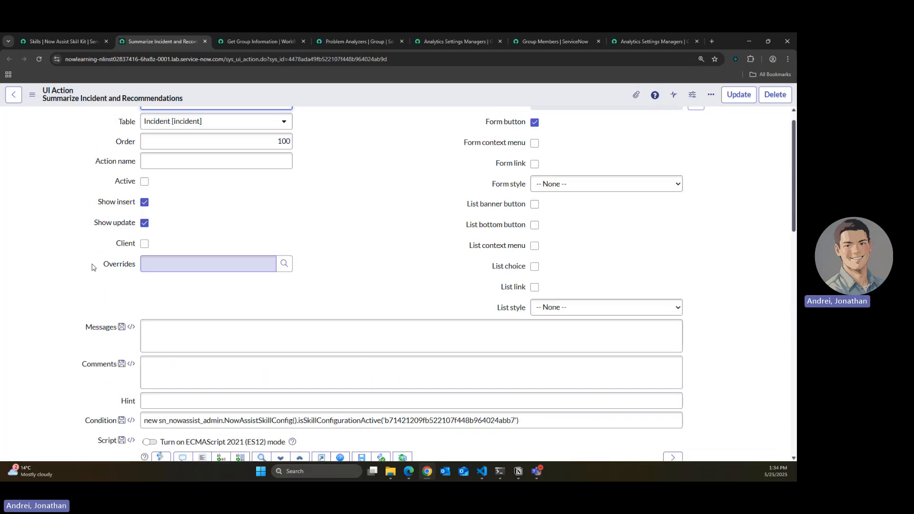
scroll(92, 266, up, 1)
click(272, 35)
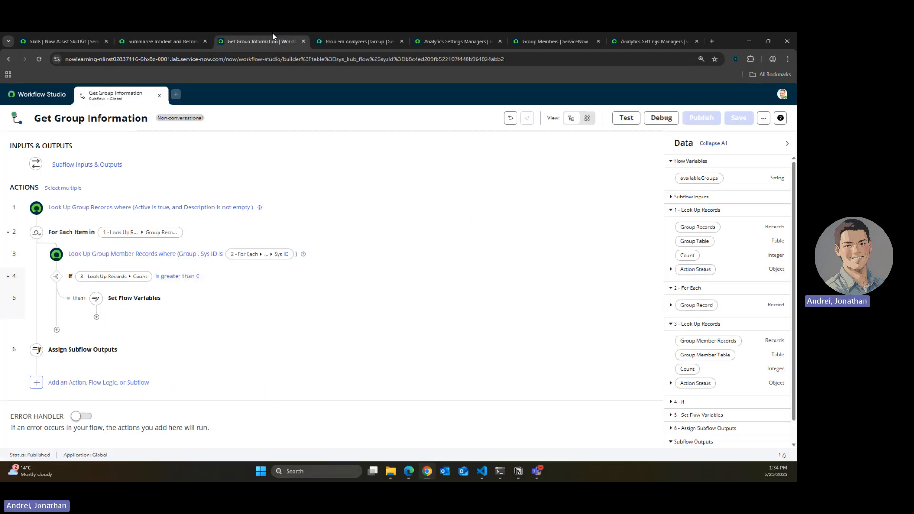
click(322, 33)
click(69, 33)
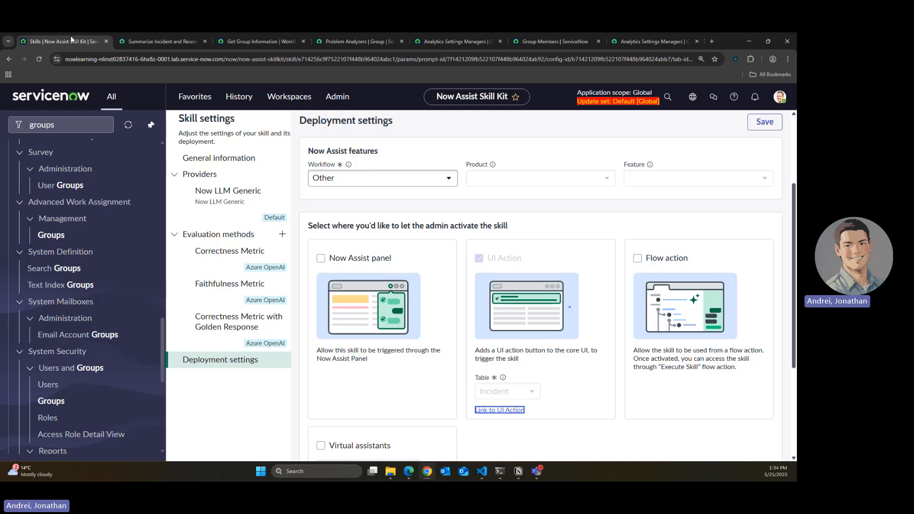
click(228, 403)
key(ctrl+minus)
key(ctrl+minus)
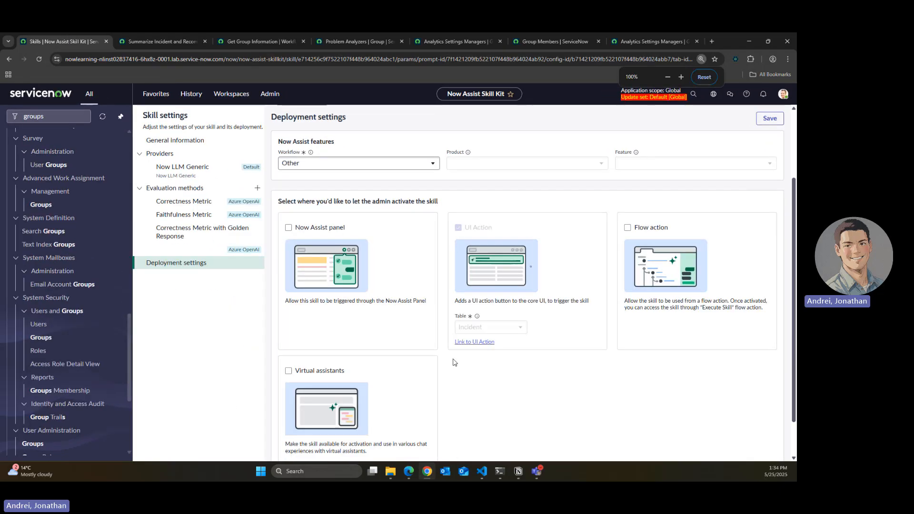
scroll(455, 362, up, 2)
click(764, 217)
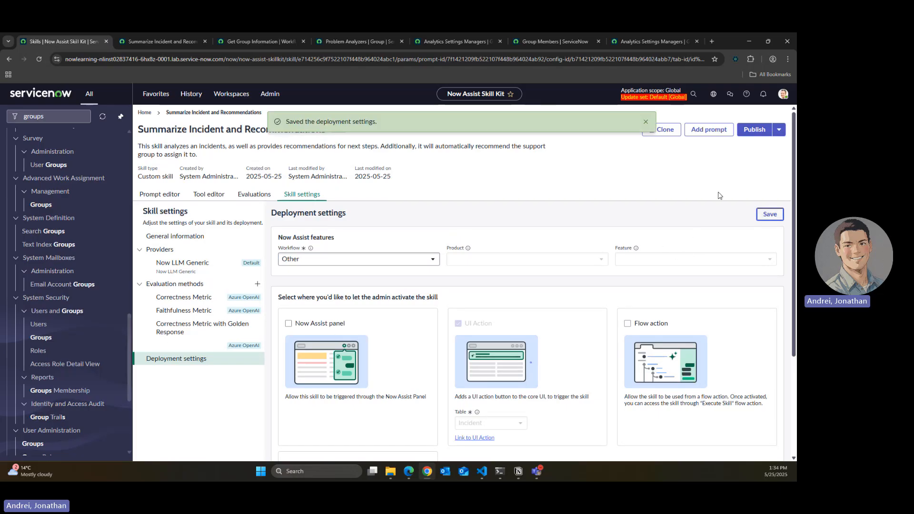
Step: Publish the skill with the finalized RecommendedIncidentActions (v1) prompt included
click(754, 130)
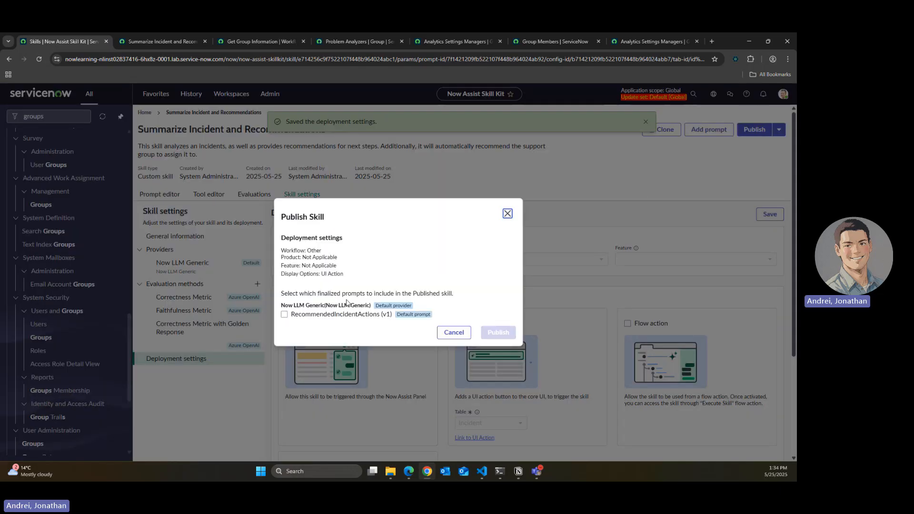
click(326, 314)
click(498, 332)
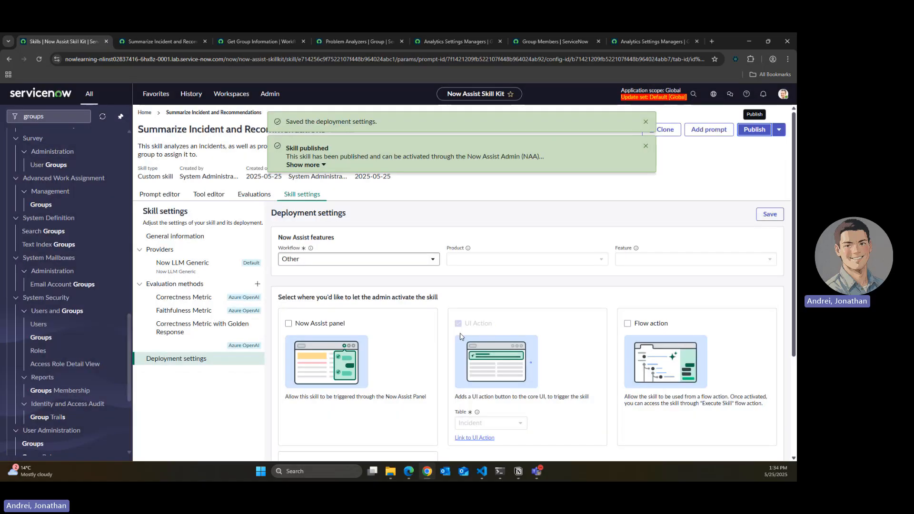
Step: Find Now Assist in the application navigator, open the Now Assist Admin overview and dismiss its welcome dialog
click(38, 116)
key(ctrl+a)
text(now as)
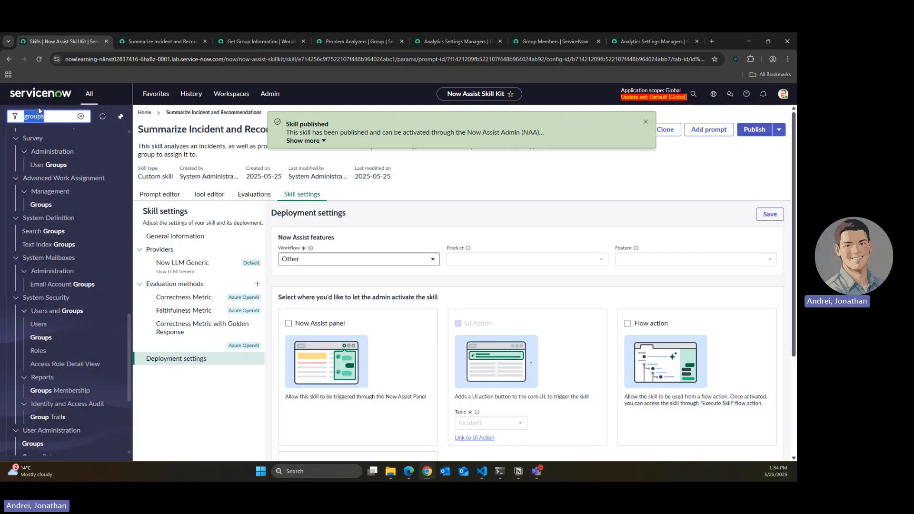
text(sis)
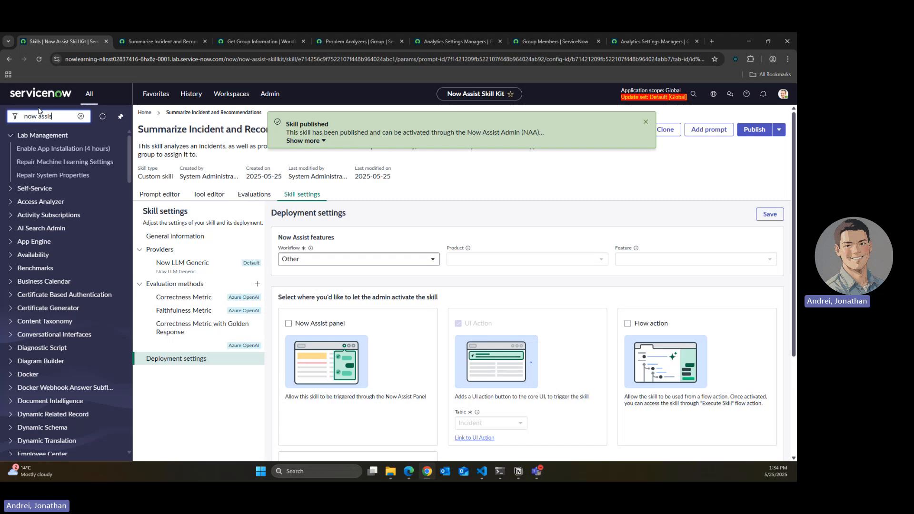
text(t)
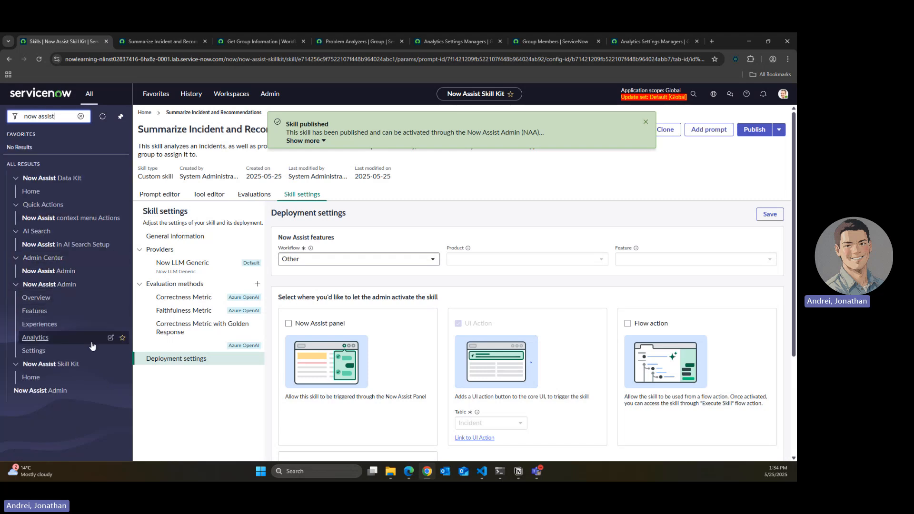
click(74, 302)
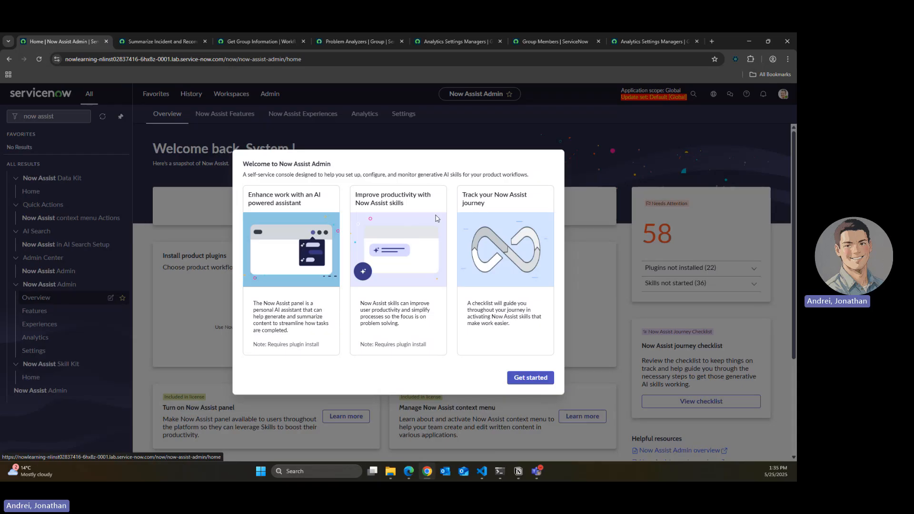
click(536, 378)
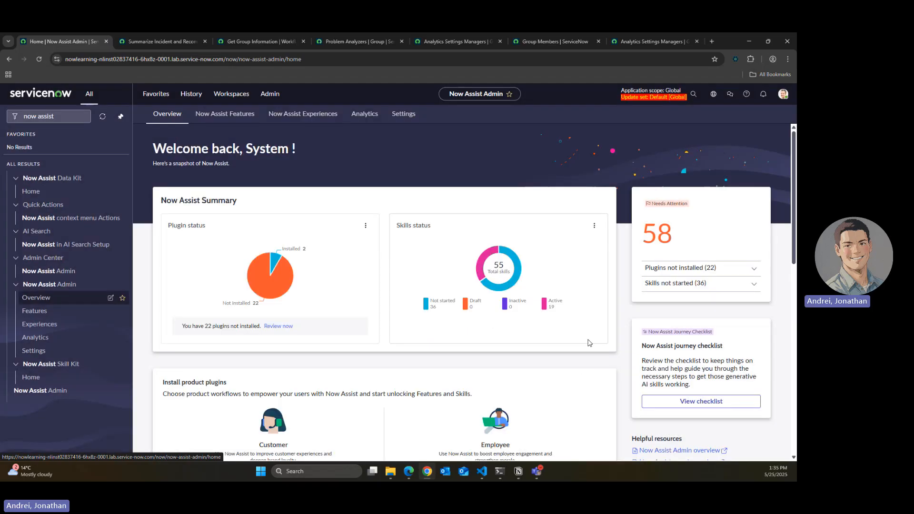
Step: Look over the Now Assist Admin overview page and open the Now Assist Features section
scroll(247, 154, down, 10)
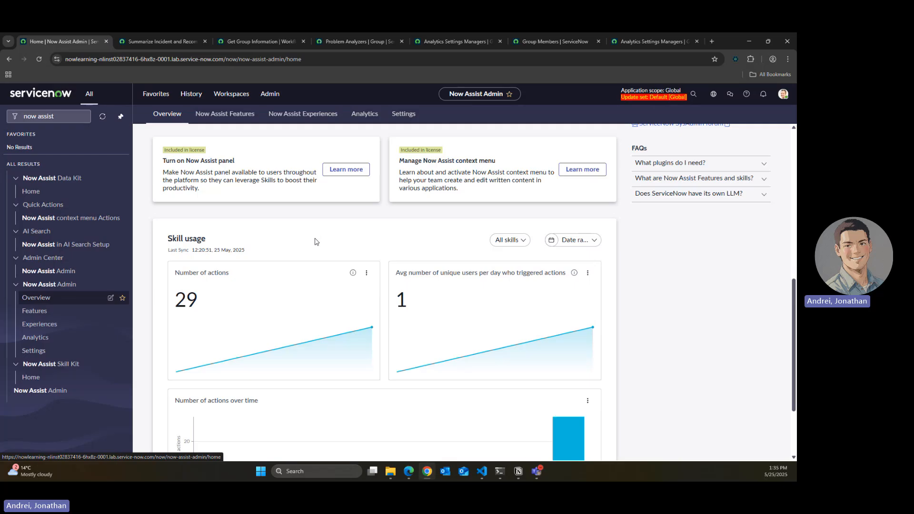
scroll(316, 239, up, 10)
scroll(304, 218, up, 2)
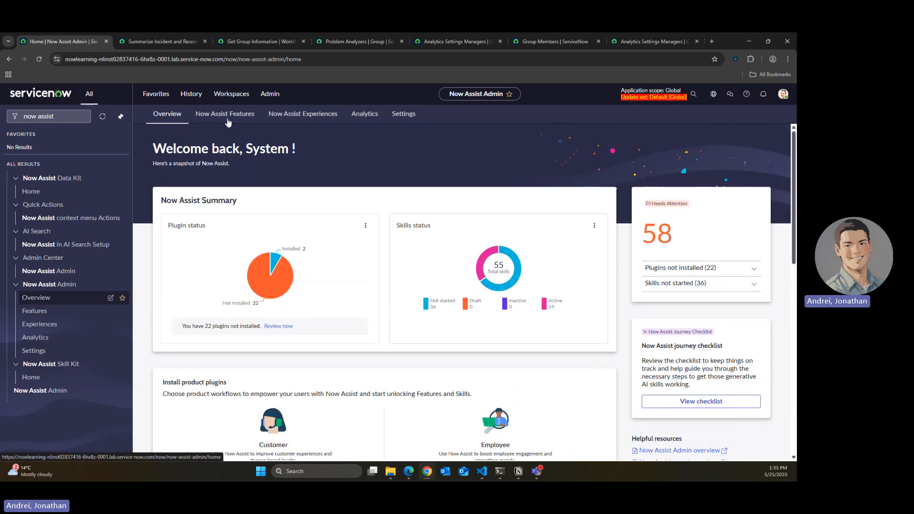
click(225, 113)
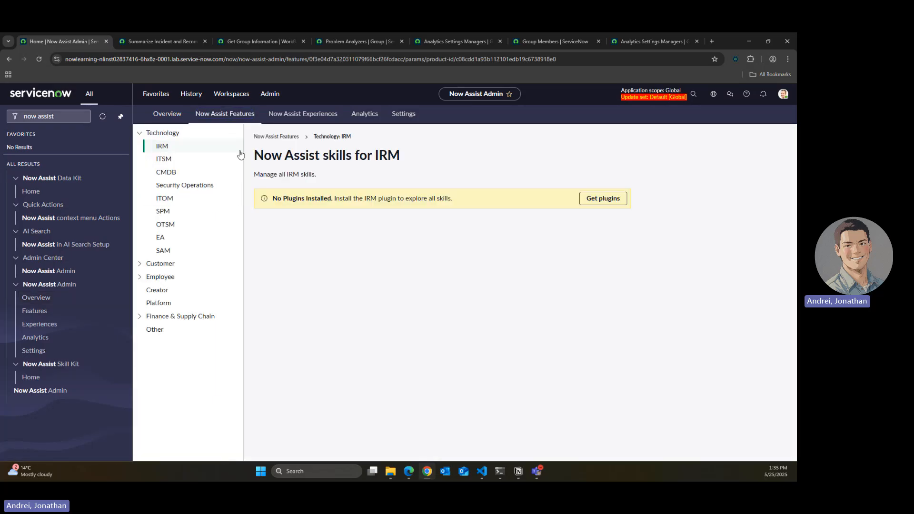
click(180, 36)
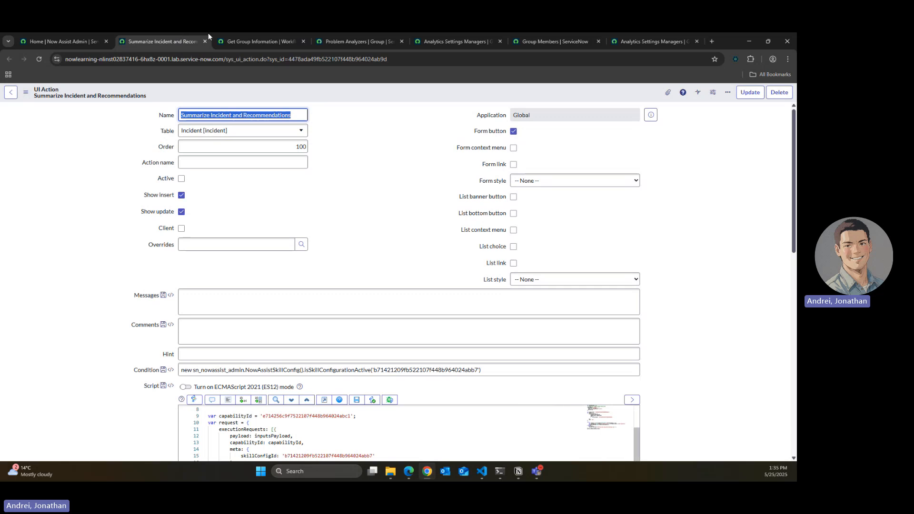
click(258, 37)
click(346, 36)
click(435, 35)
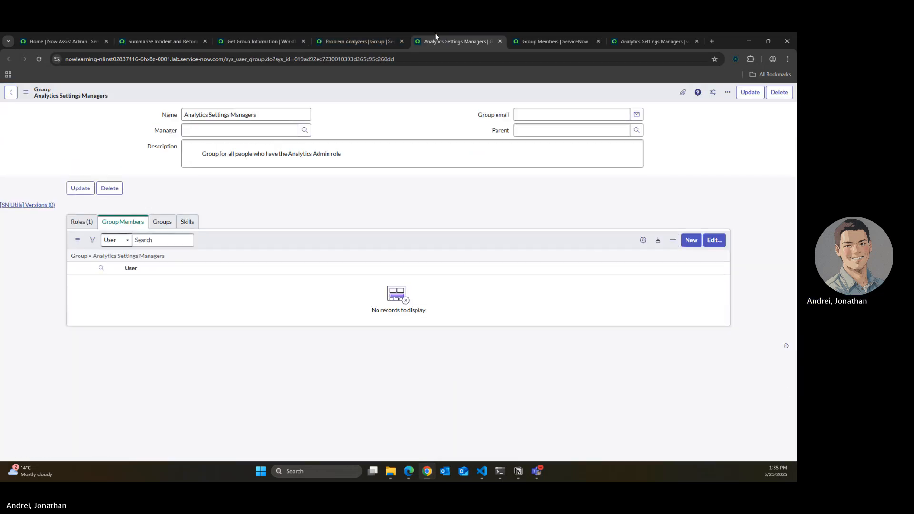
click(550, 34)
click(635, 34)
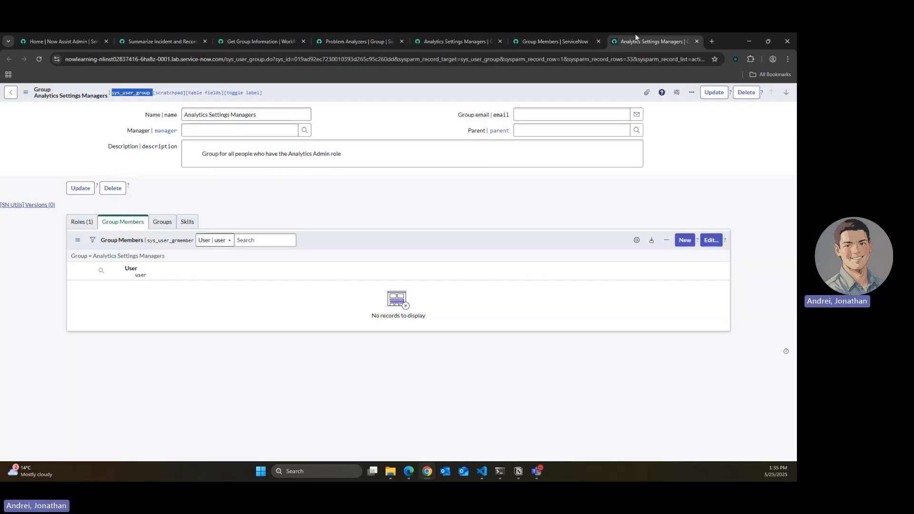
click(82, 38)
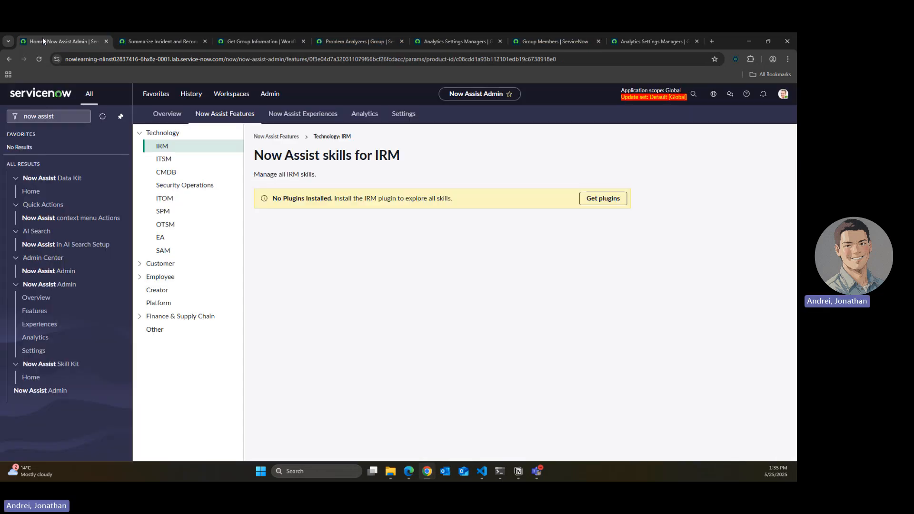
Step: Find the Summarize Incident and Recommendations skill among the available skills for Other and start its activation setup
click(196, 330)
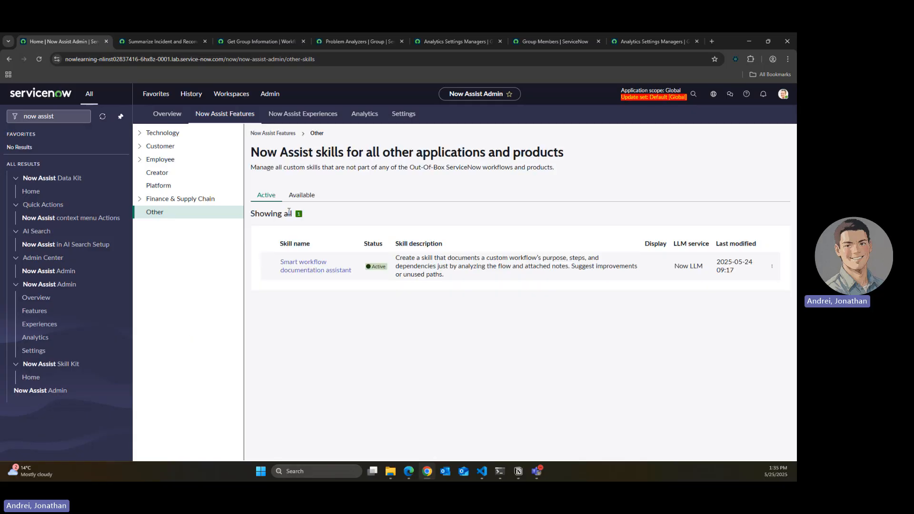
click(300, 195)
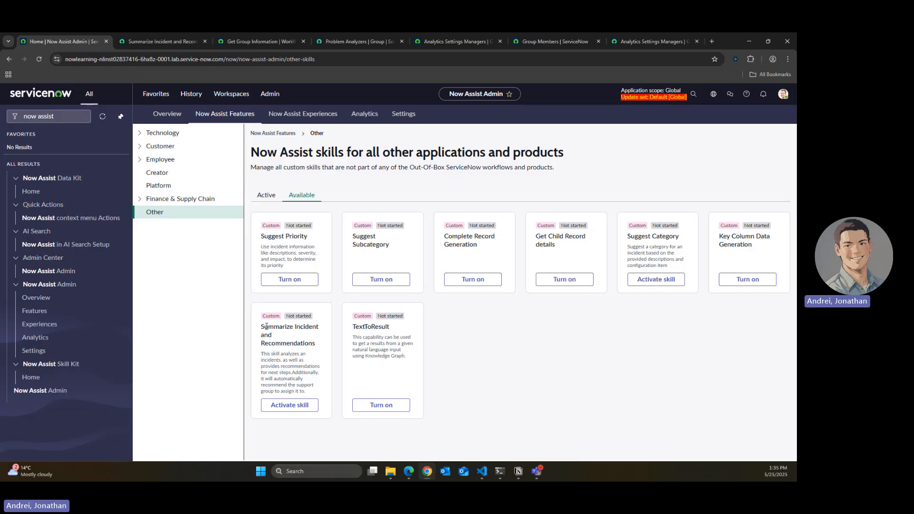
click(299, 408)
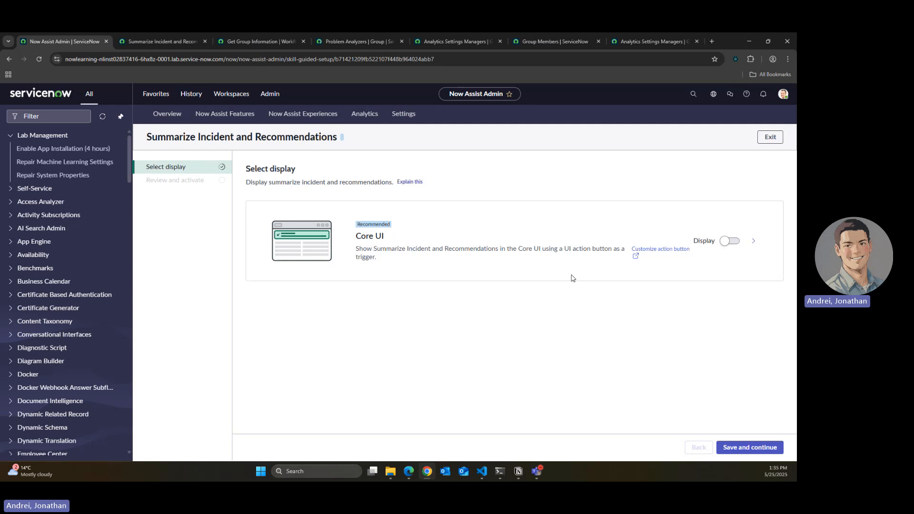
Step: Enable the Core UI display for the skill, activate the skill and return to the Other skills
click(722, 242)
click(736, 446)
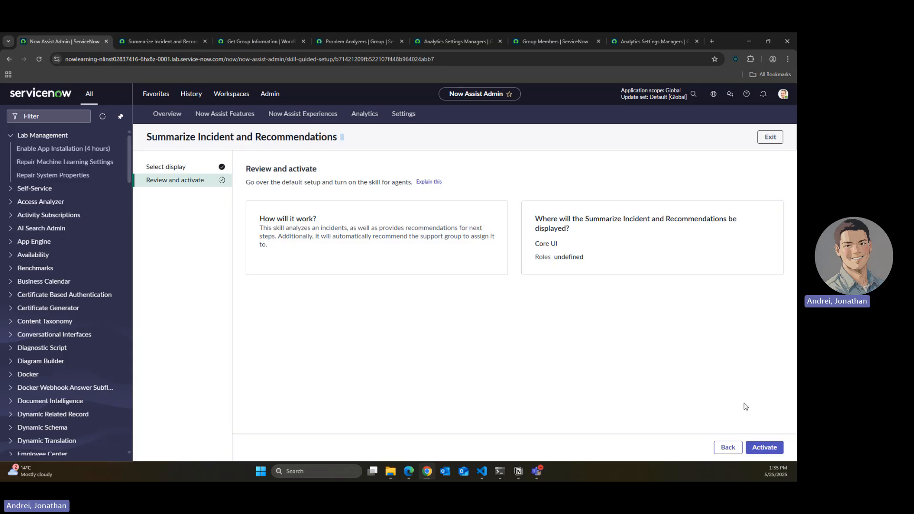
click(764, 448)
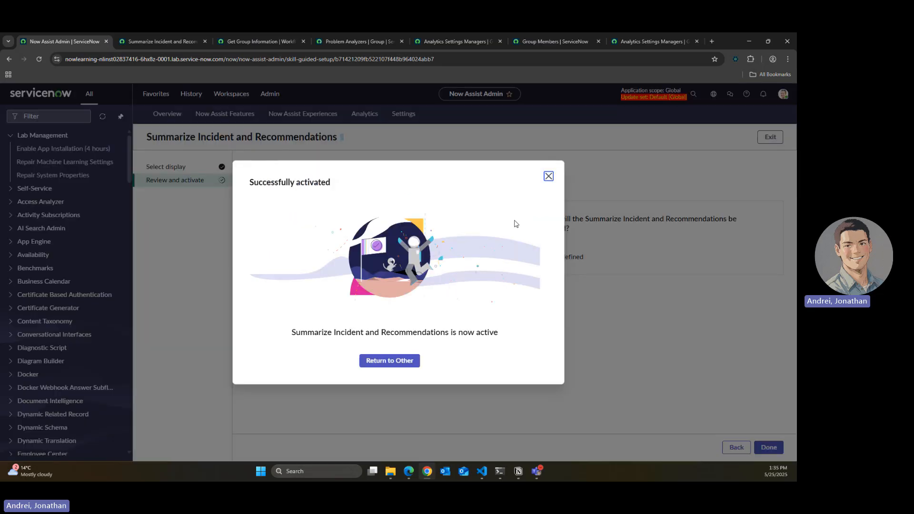
click(413, 364)
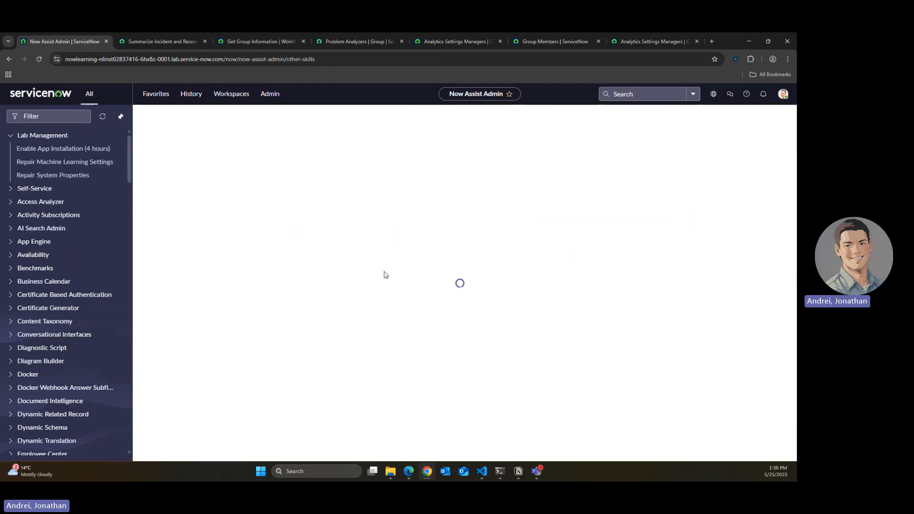
Step: Open the incident "Order stuck in load status" from the list of all incidents in the Service Operations Workspace
click(231, 94)
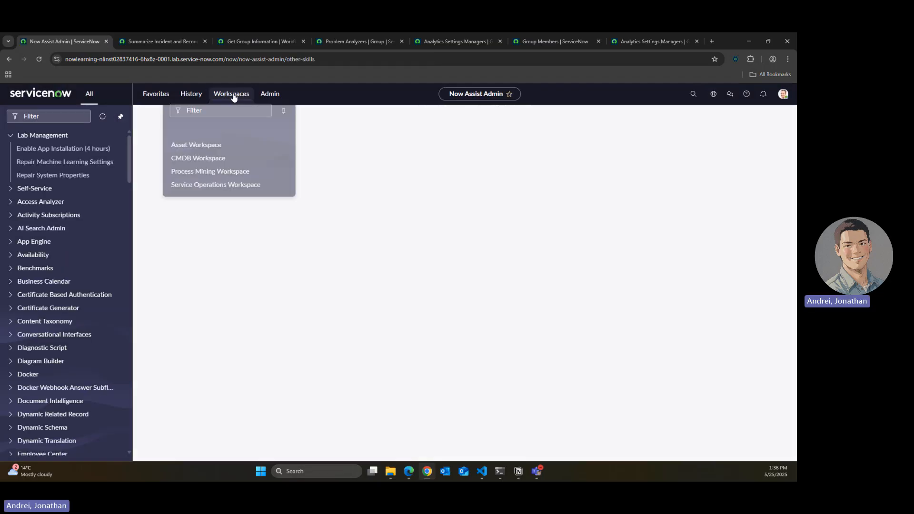
click(227, 175)
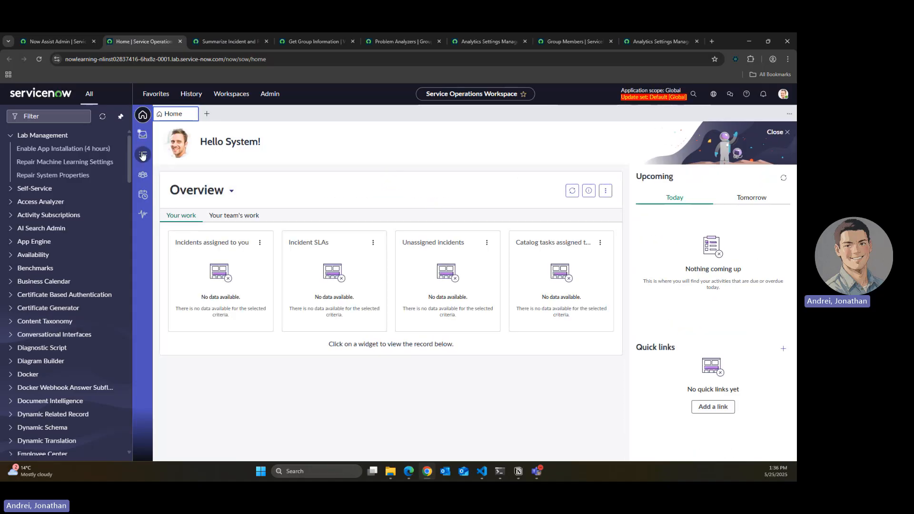
click(143, 155)
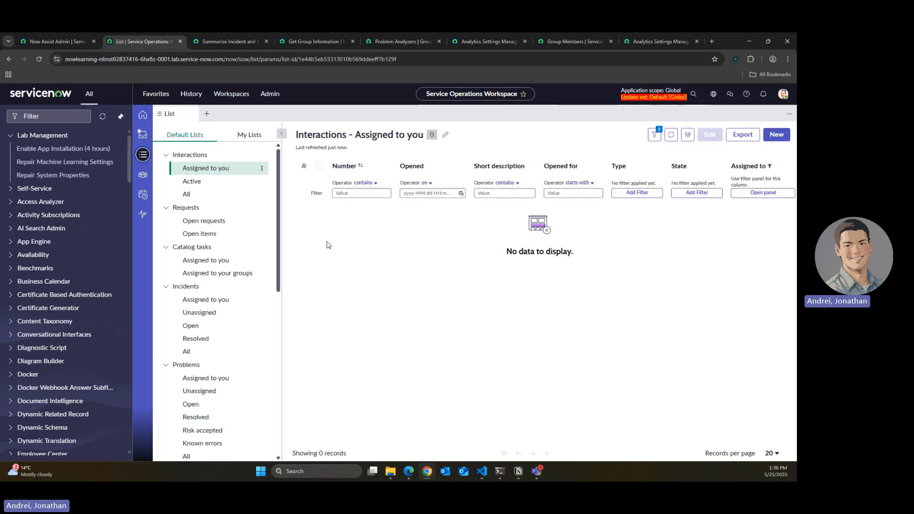
click(197, 353)
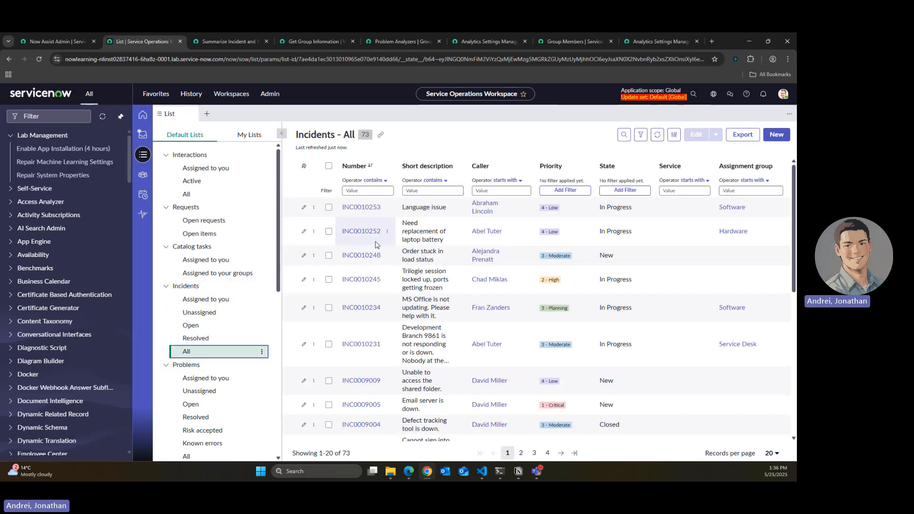
click(371, 260)
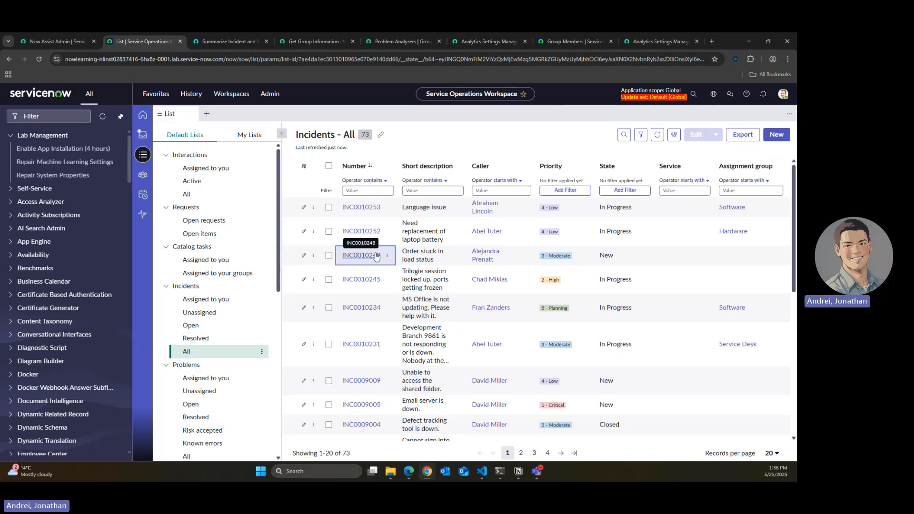
click(374, 256)
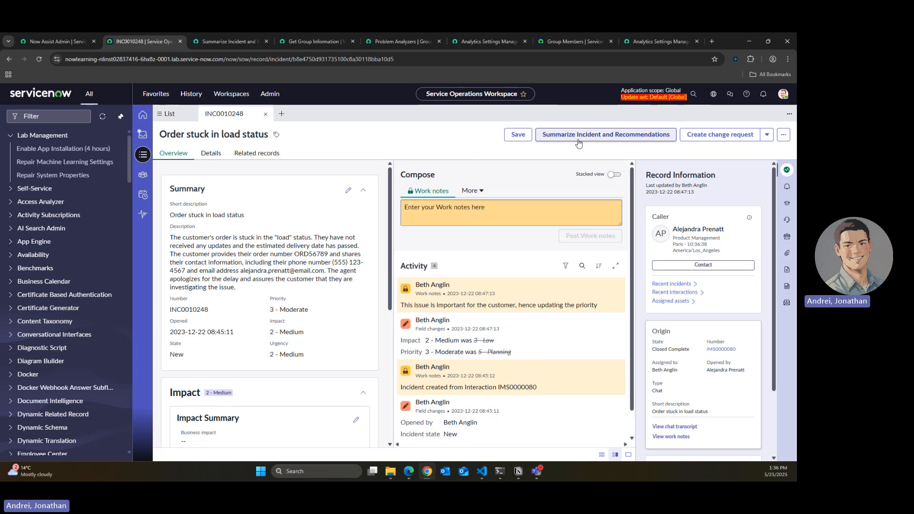
Step: Review the incident's short description and description, and run Summarize Incident and Recommendations on it
drag(170, 215, 259, 213)
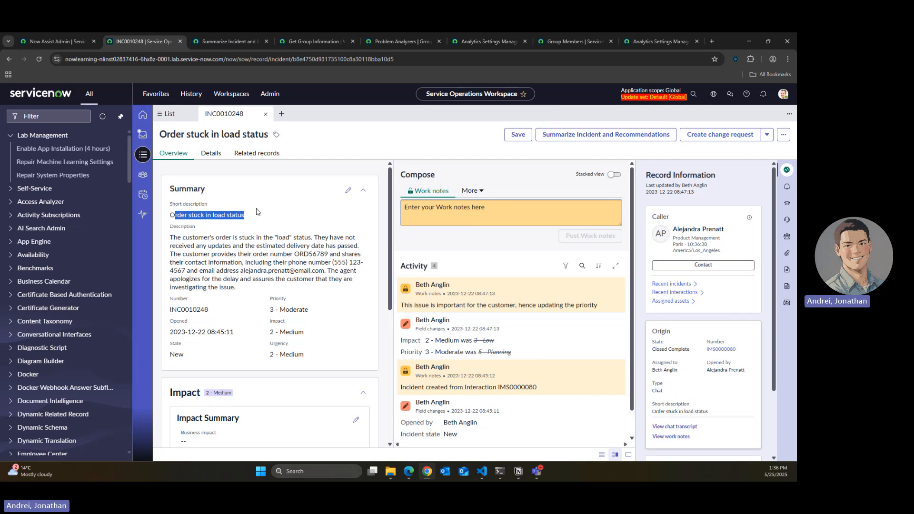
click(180, 236)
drag(180, 236, 270, 295)
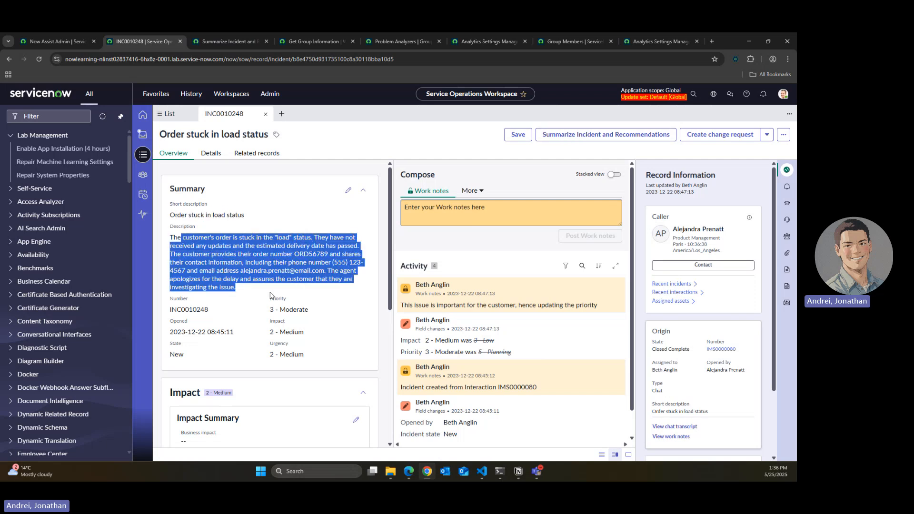
click(270, 295)
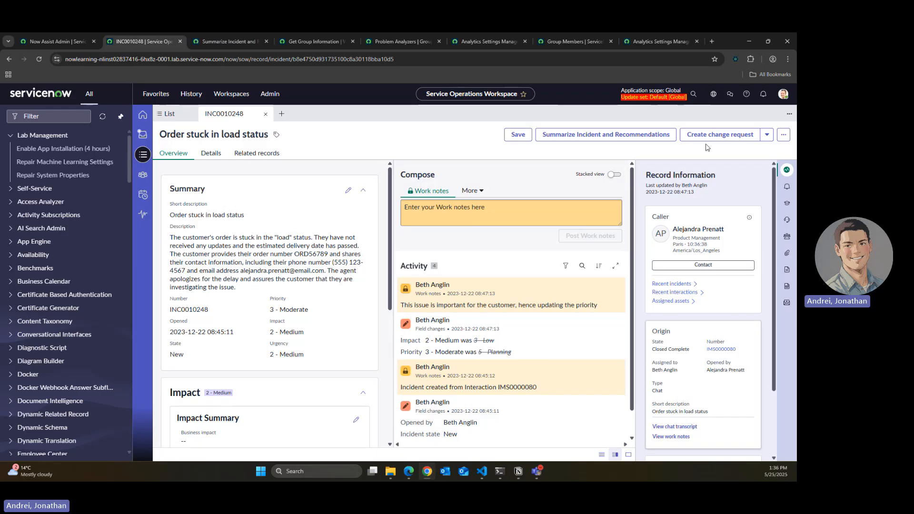
click(631, 138)
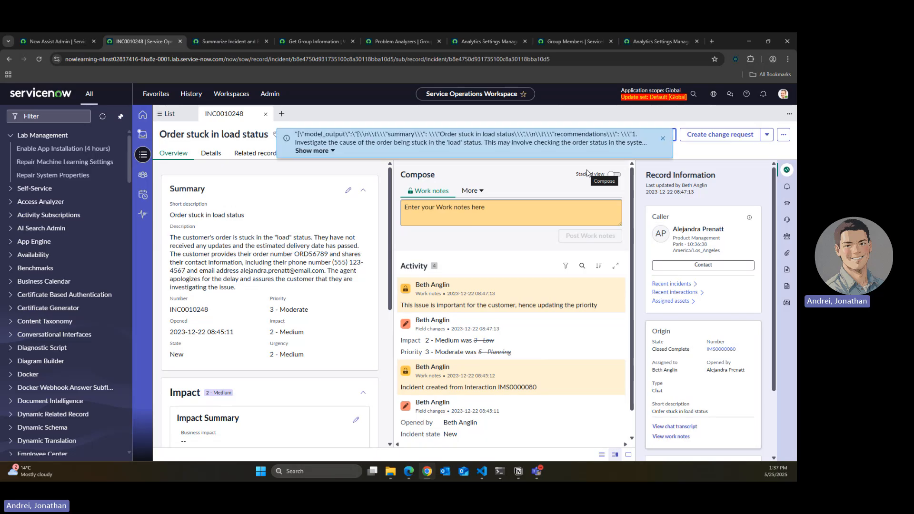
Step: Expand the skill's response message and examine its full text, especially the model_output key
click(332, 152)
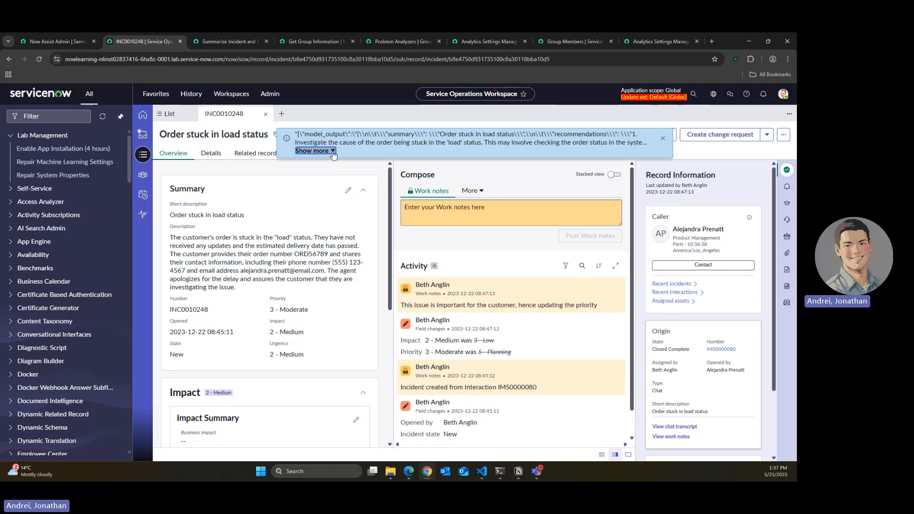
click(333, 153)
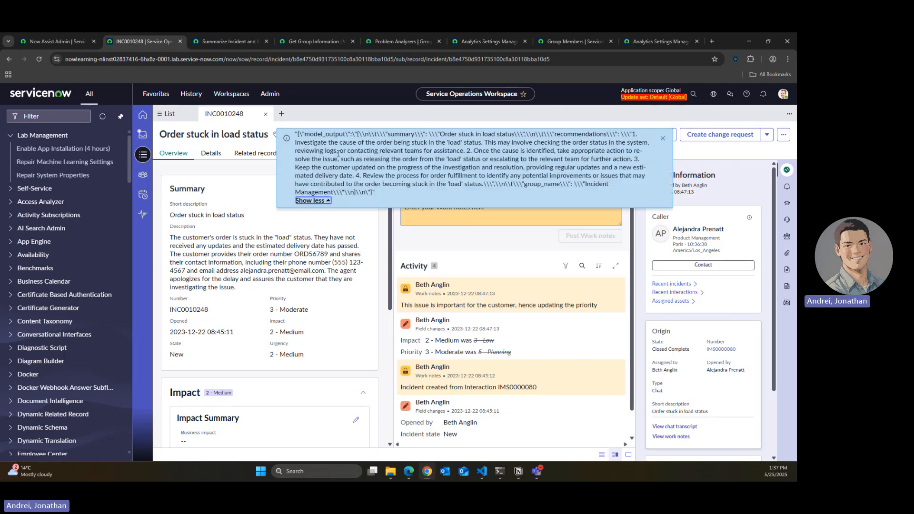
click(406, 195)
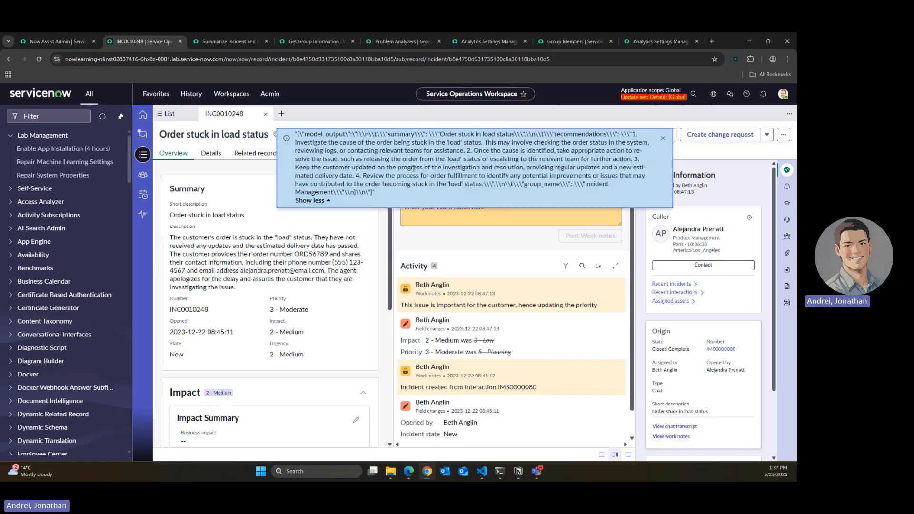
drag(386, 194, 322, 134)
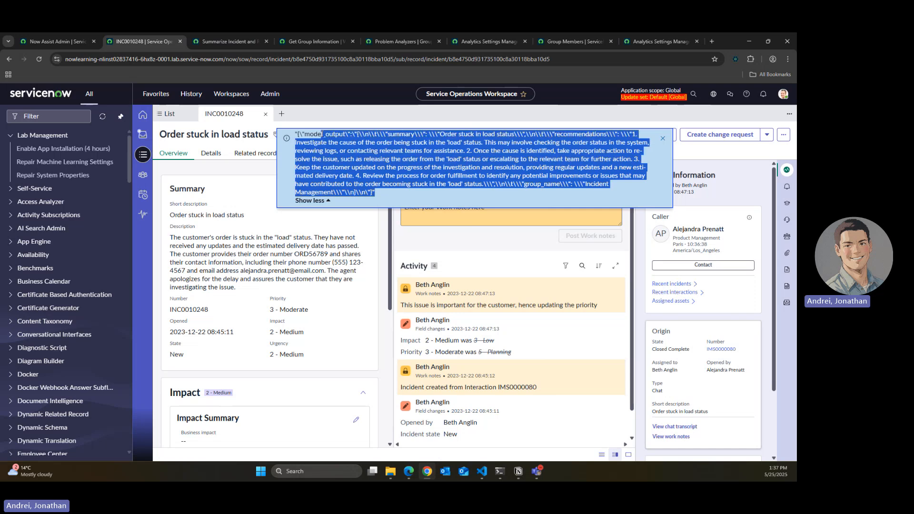
double_click(331, 136)
click(330, 138)
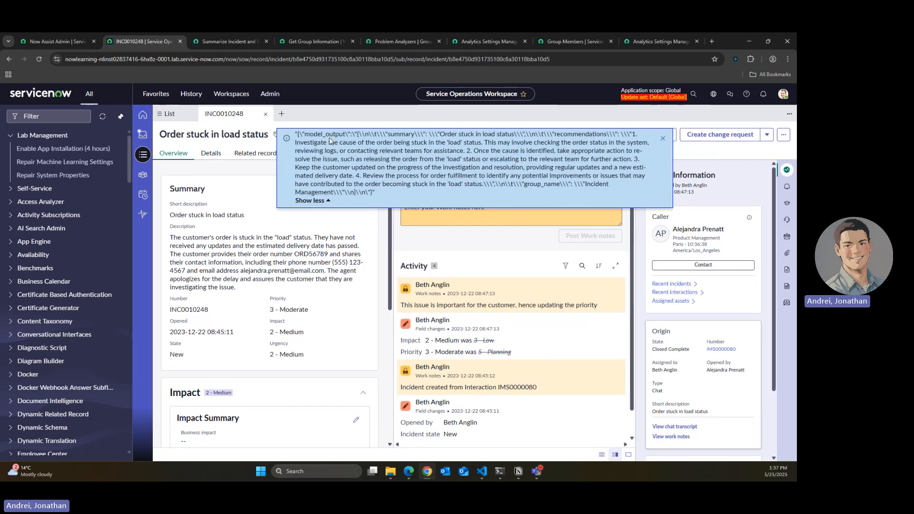
double_click(331, 136)
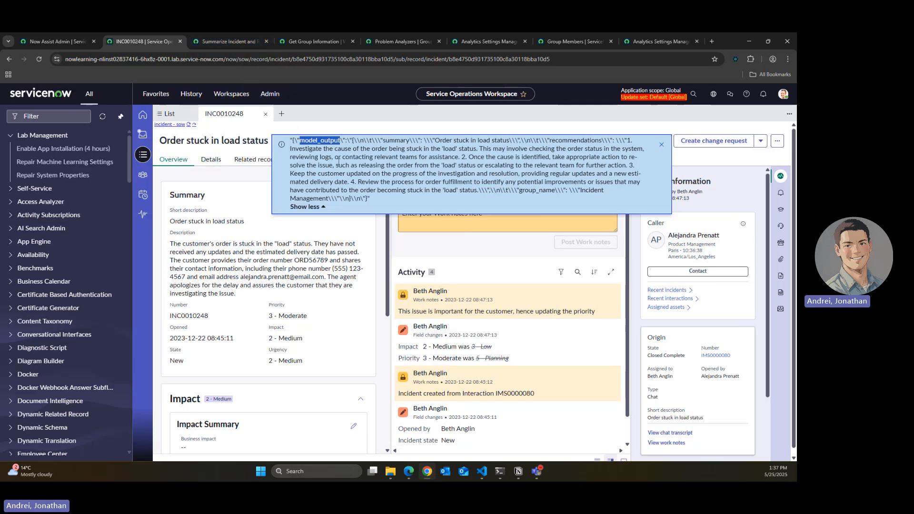
Step: In the Summarize Incident and Recommendations UI action script, start an if (skillResponse) block below the skillResponse declaration
click(258, 35)
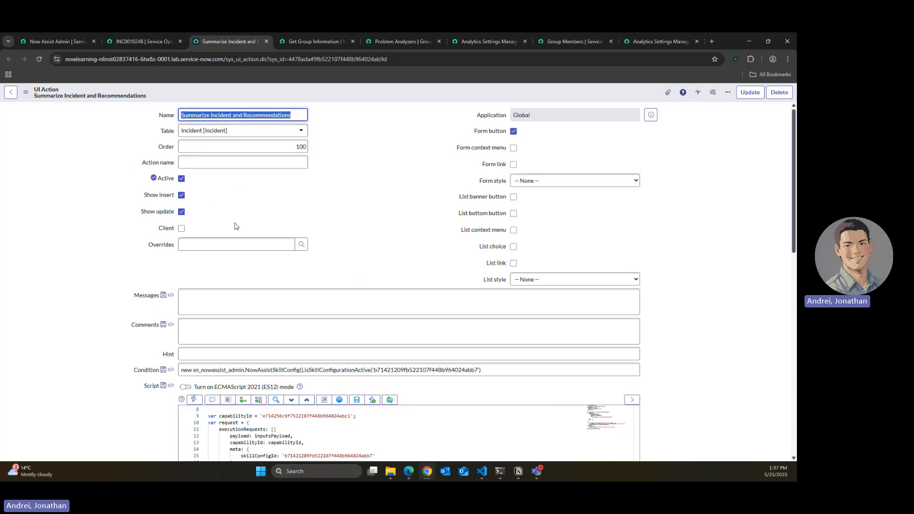
scroll(158, 267, down, 4)
click(366, 310)
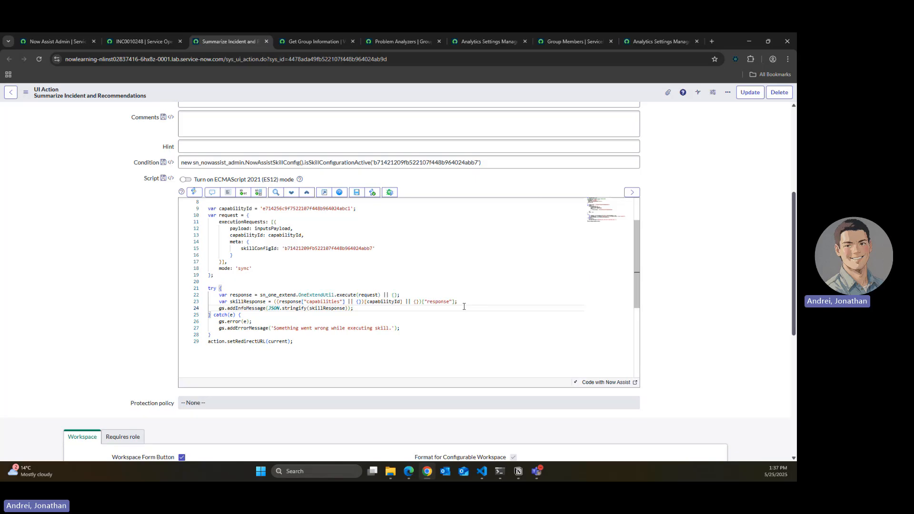
click(508, 301)
key(Return)
key(Return)
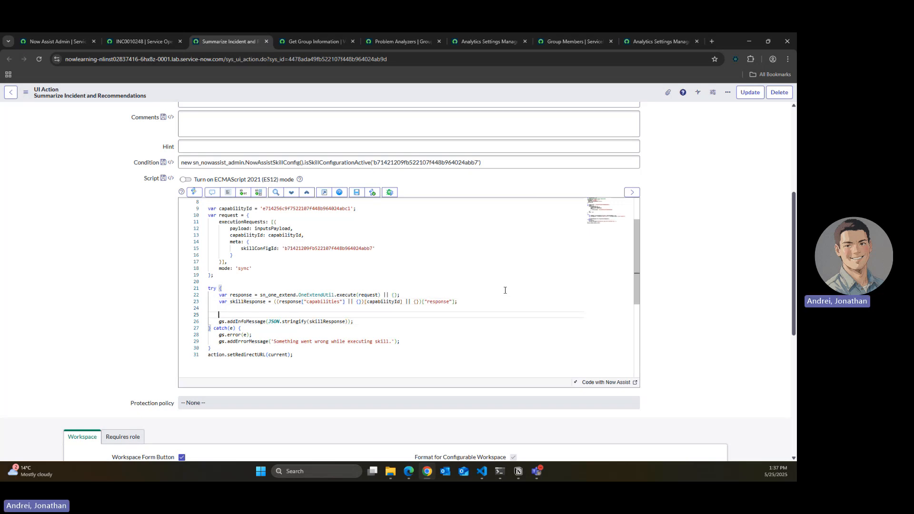
text(if (skillResponse) {)
key(Return)
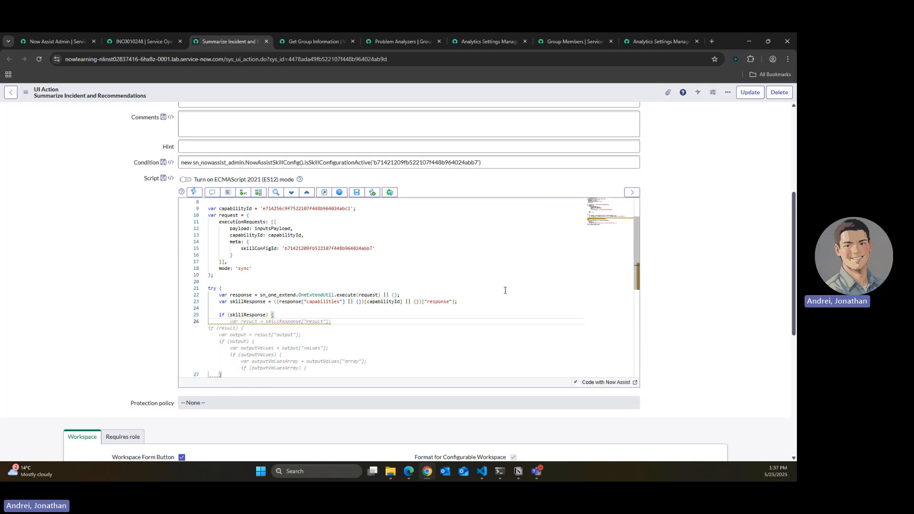
Step: Inside the if block, declare model_output as JSON.parse(skillResponse).model_output
text(var )
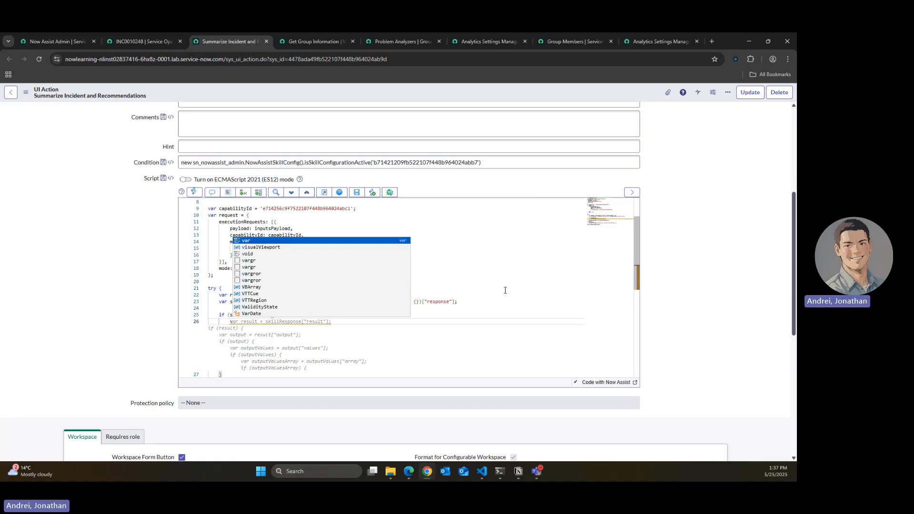
text(model_output = )
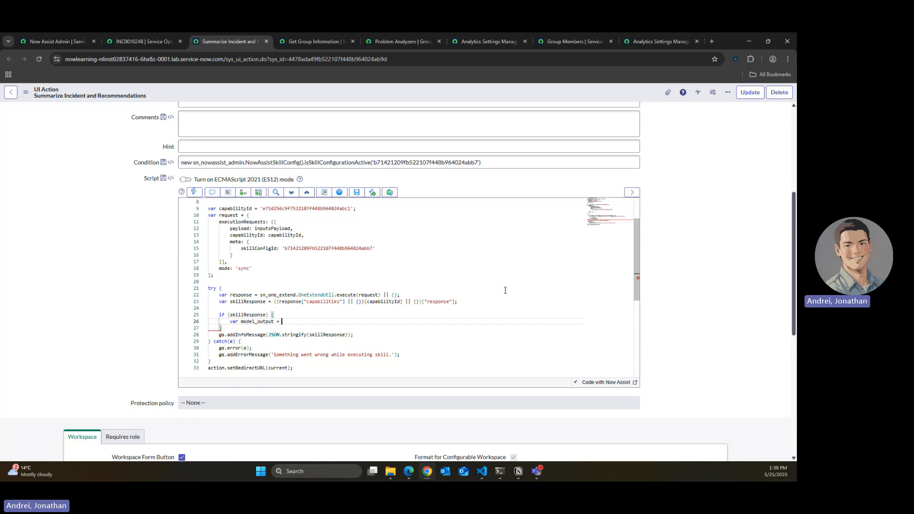
text(JSON.parse)
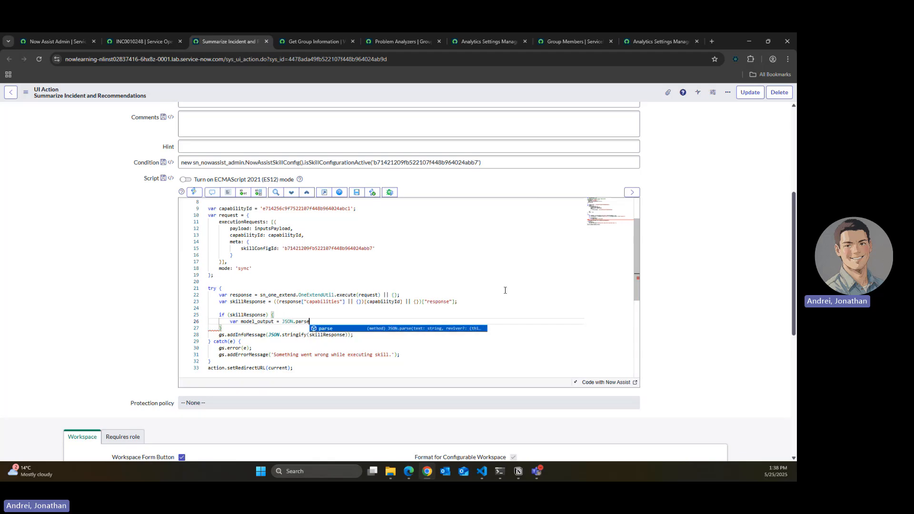
text((ski)
key(Return)
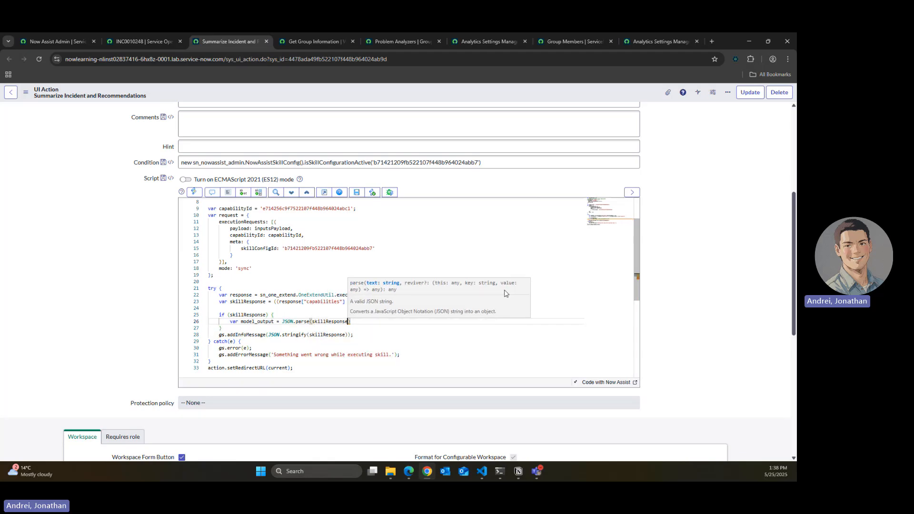
text().m)
text(odel_)
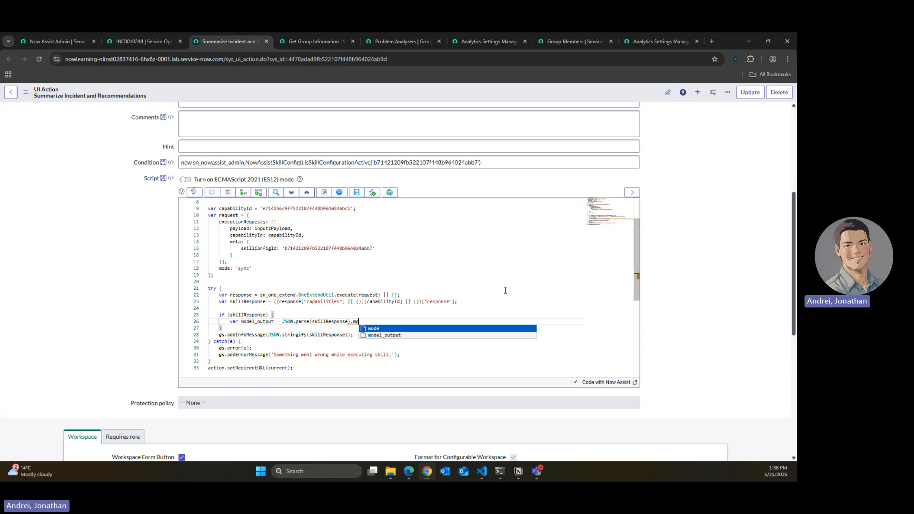
text(output)
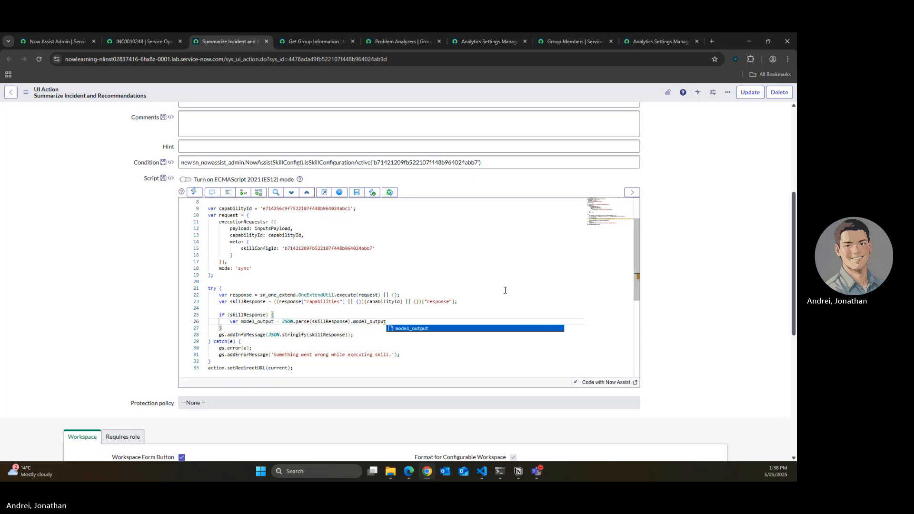
text(;)
key(Return)
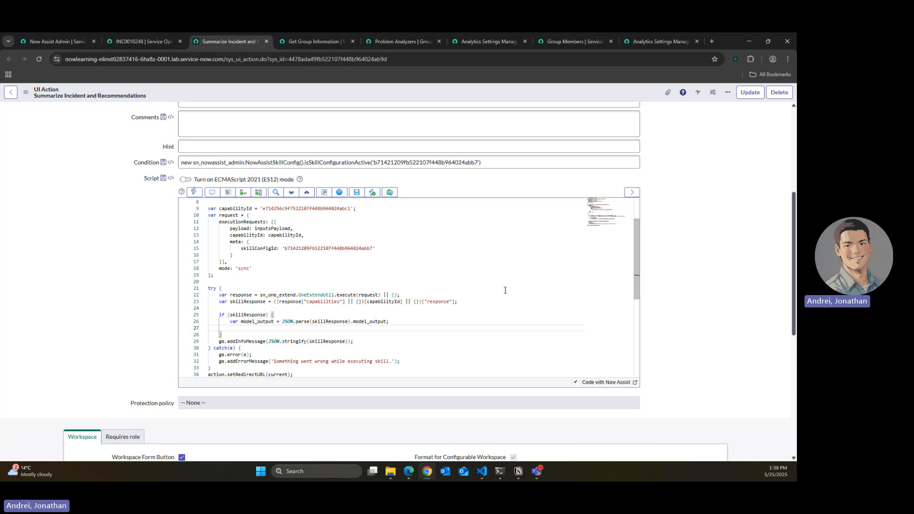
Step: Declare outputs as JSON.parse(model_output) on the following line of the if block, leaving a blank line after it
text(var outputs = JSON.parse)
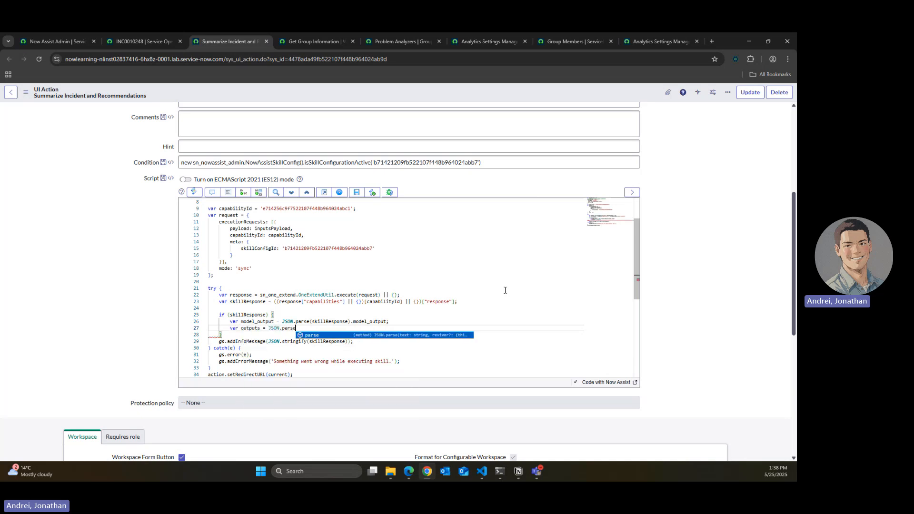
text((m)
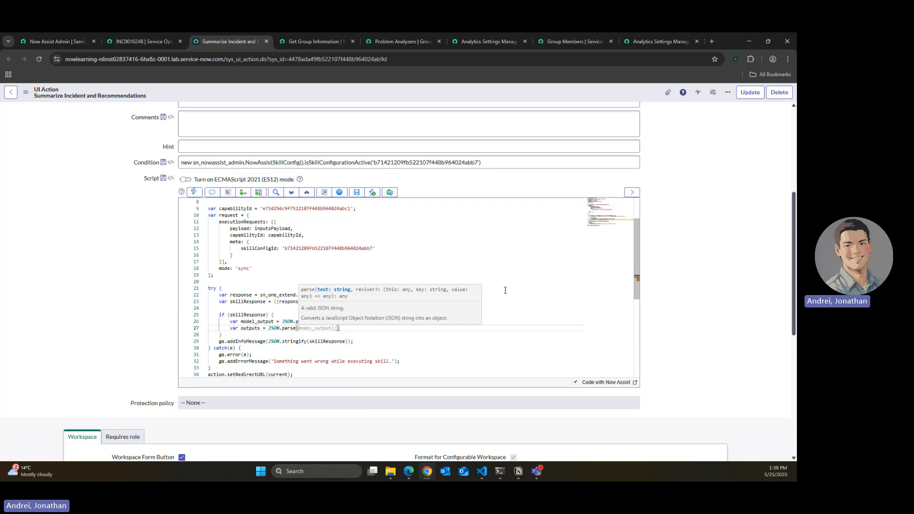
text(odel_output);)
key(Return)
key(Return)
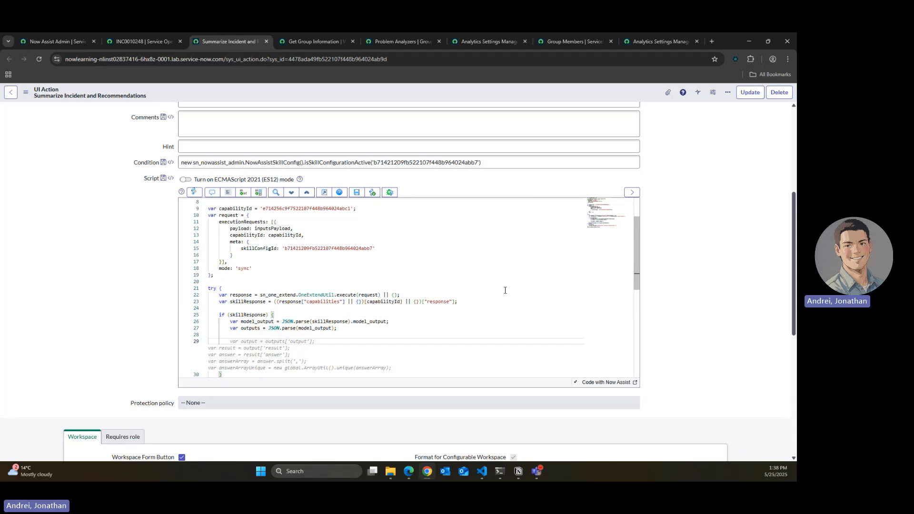
Step: Declare summary as model_output.summary and recommendations as outputs.recommendations in the if block
text(var)
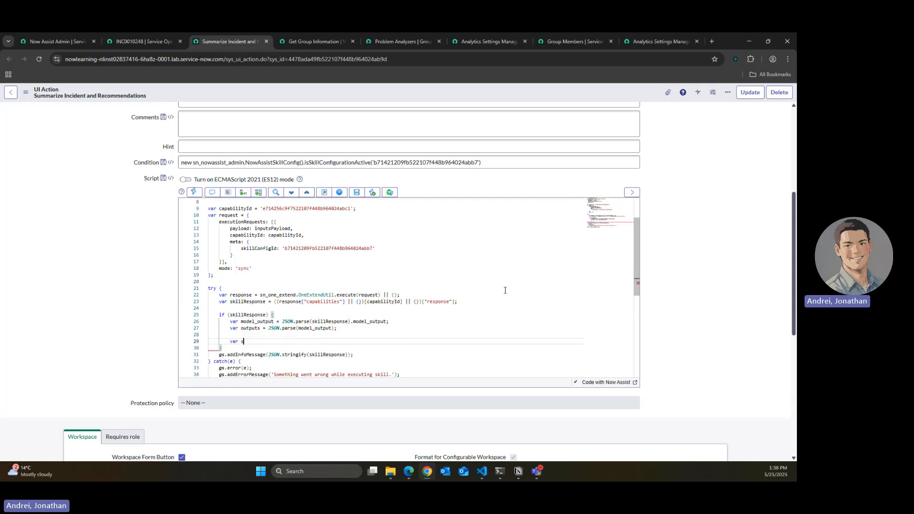
text( summary = model_output.summary;)
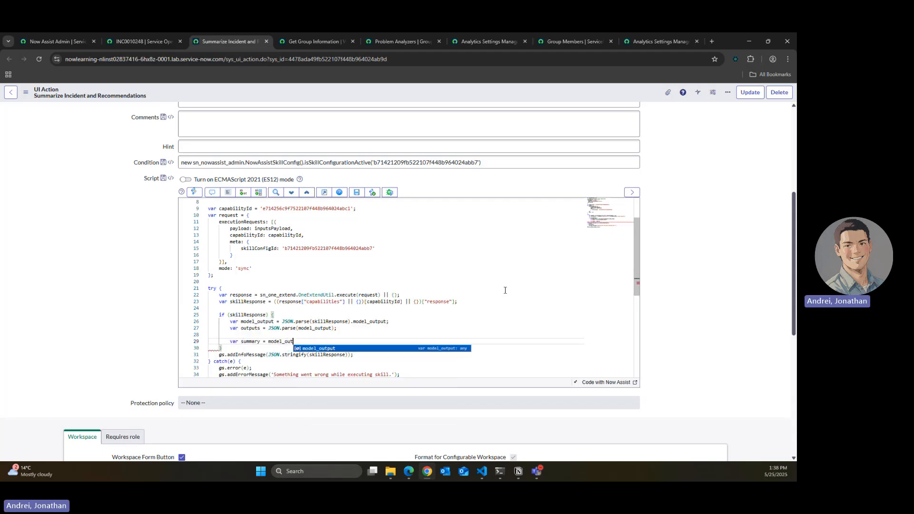
key(Return)
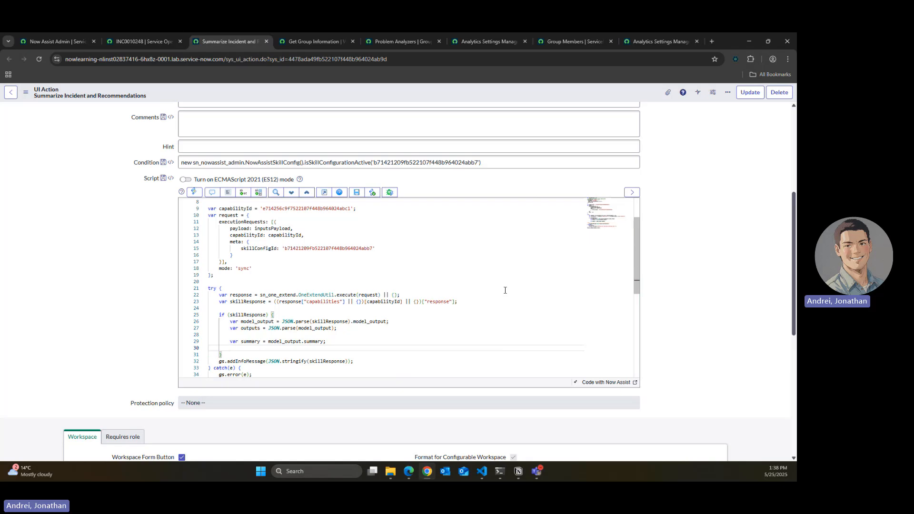
text(var recommendati)
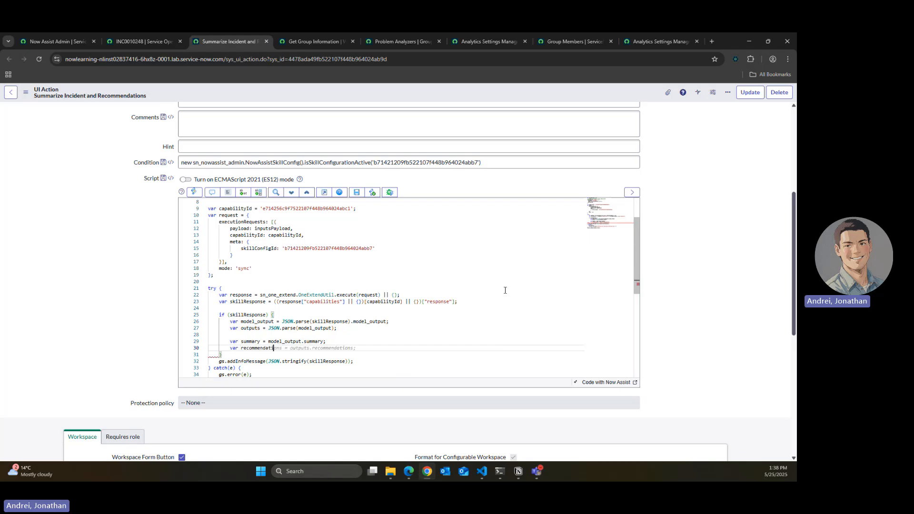
key(Tab)
key(Return)
Step: Declare groupName as model_output.group_name below the recommendations variable
text(var)
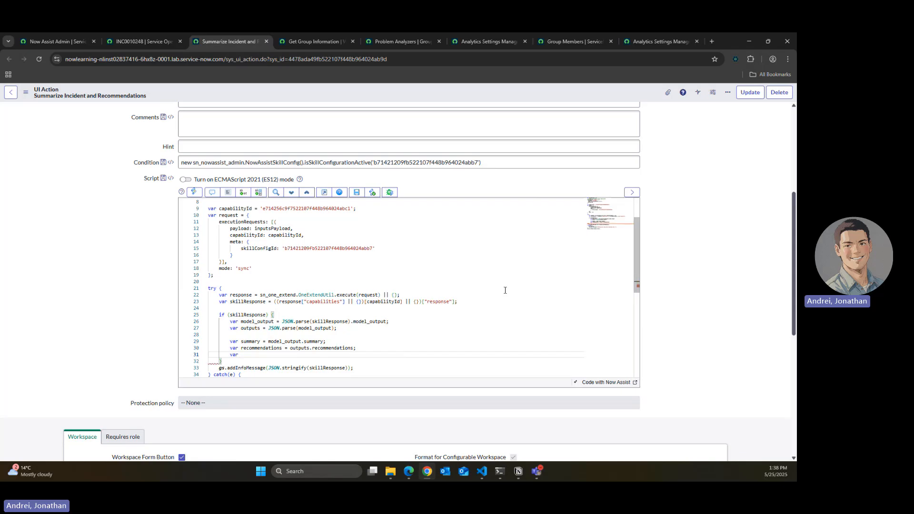
text( groupName = model_)
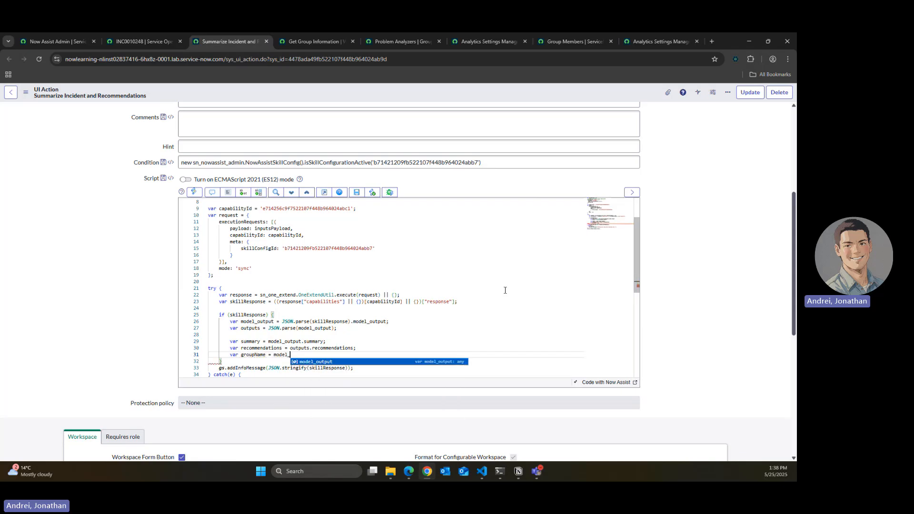
text(output.group)
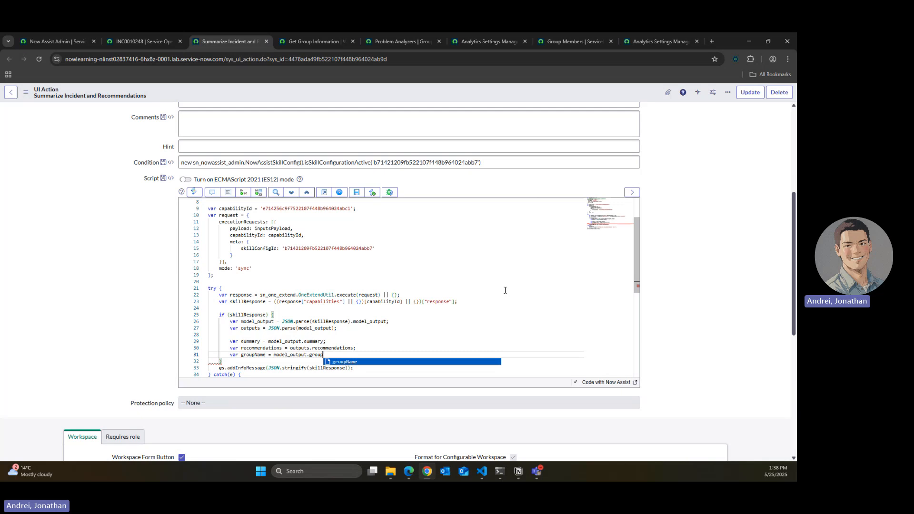
text(_name;)
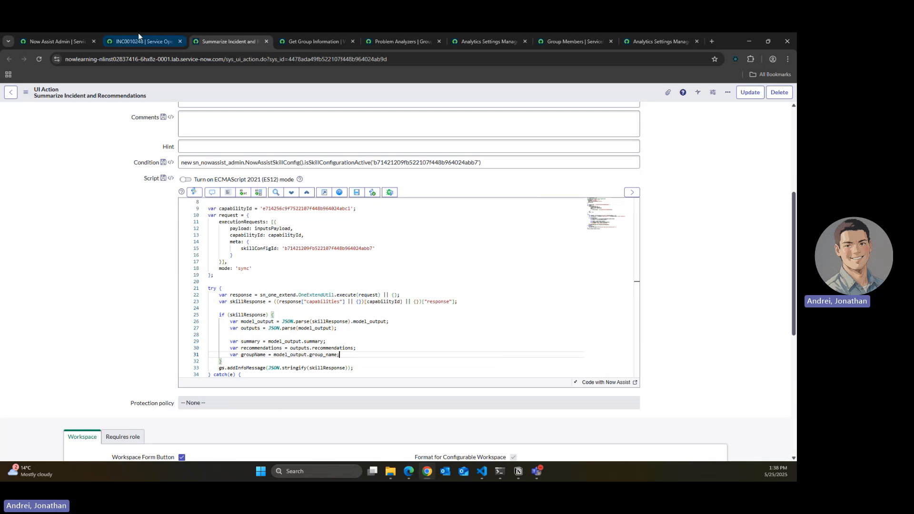
Step: Check the group_name key in the incident's skill response message and copy the recommendations key name for comparison with the script
click(139, 37)
drag(546, 191, 524, 191)
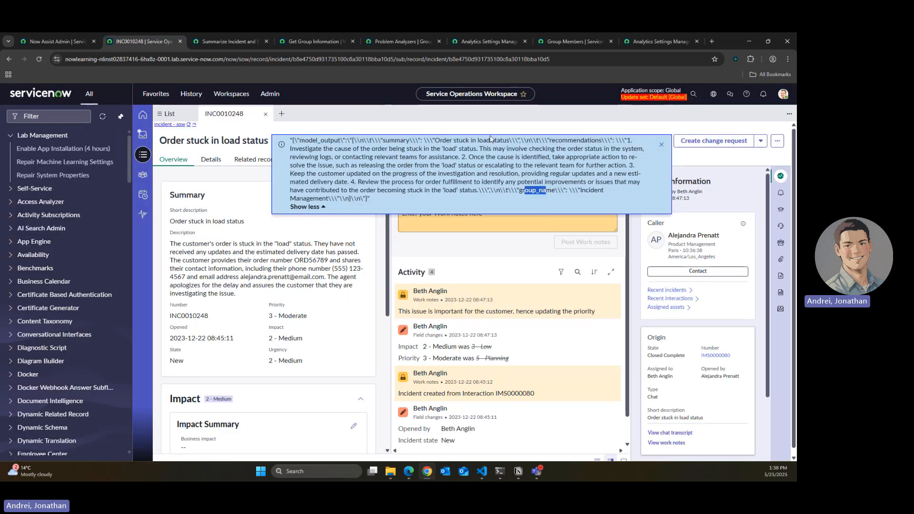
click(425, 136)
double_click(575, 140)
key(ctrl+c)
click(227, 41)
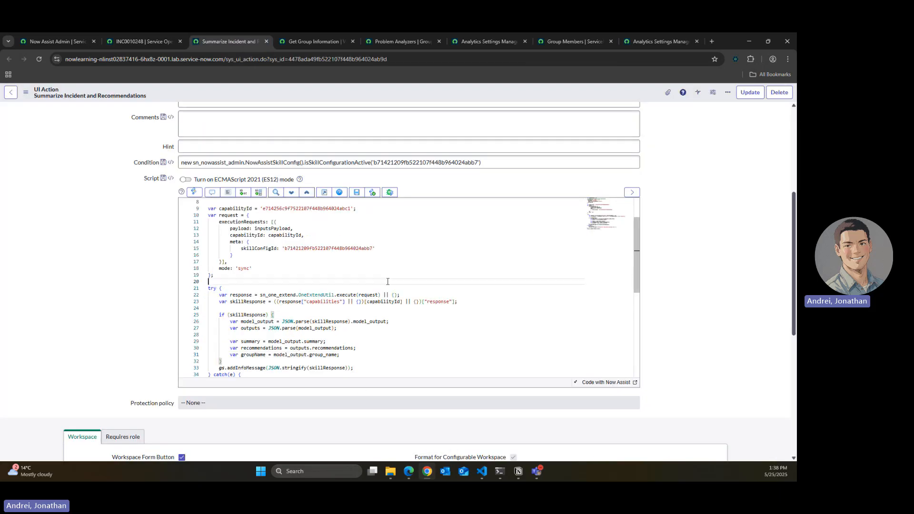
Step: Compare the summary, recommendations and groupName assignments in the UI action script with the key names from the skill response
key(ctrl+v)
click(574, 207)
scroll(364, 326, down, 1)
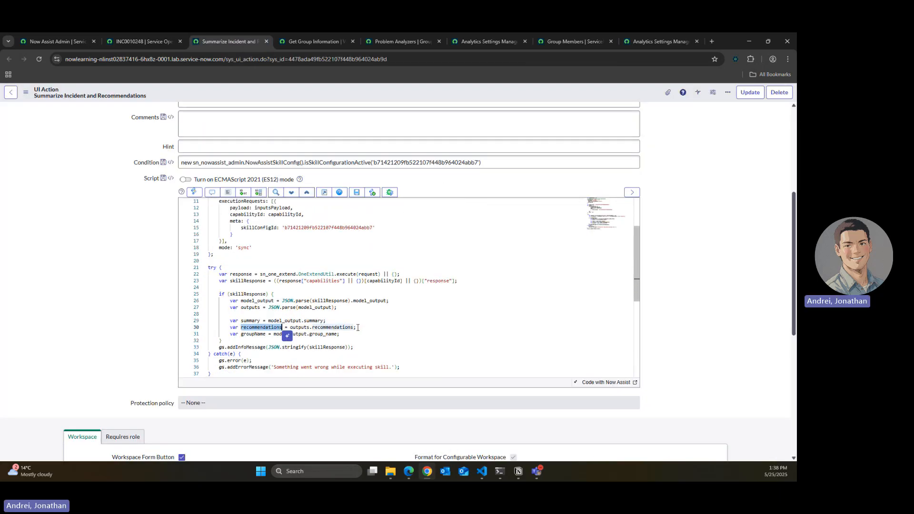
click(359, 329)
key(Down)
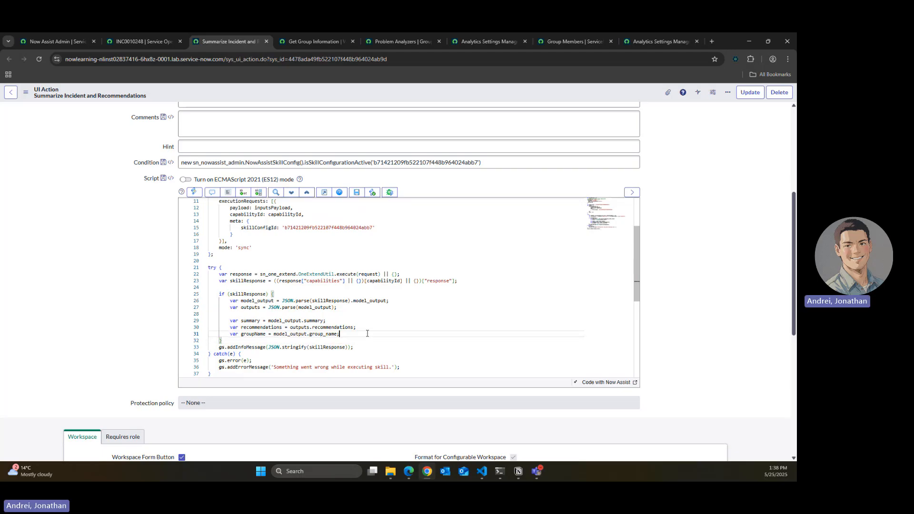
click(314, 320)
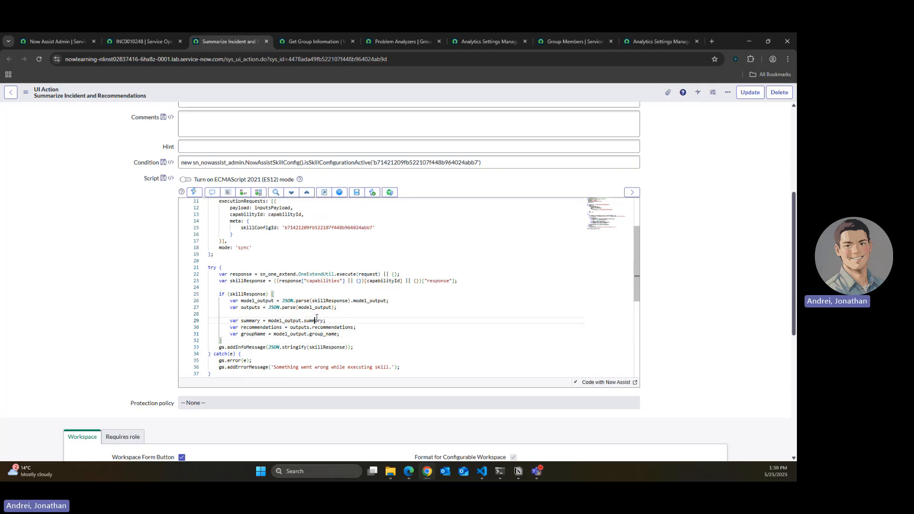
click(334, 328)
click(331, 335)
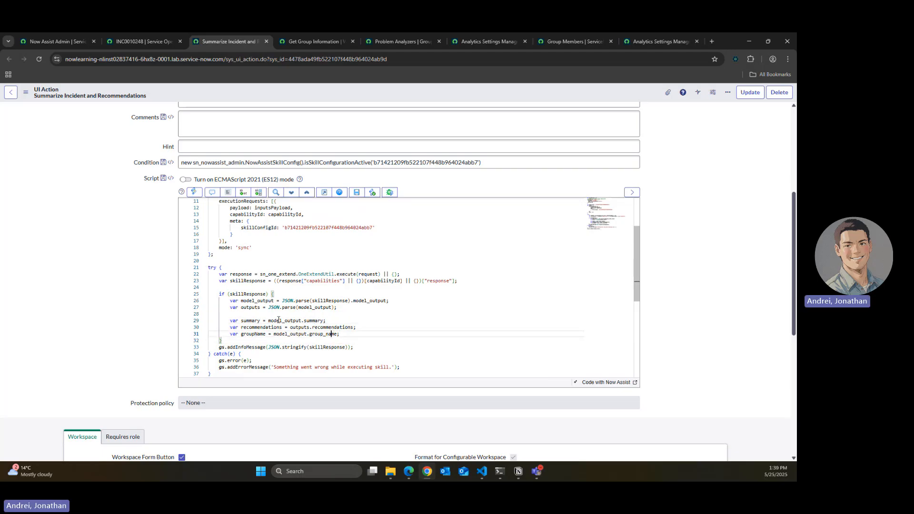
Step: Add two new lines below the groupName declaration inside the if block to make room for more code
click(356, 339)
click(356, 333)
key(Return)
key(Return)
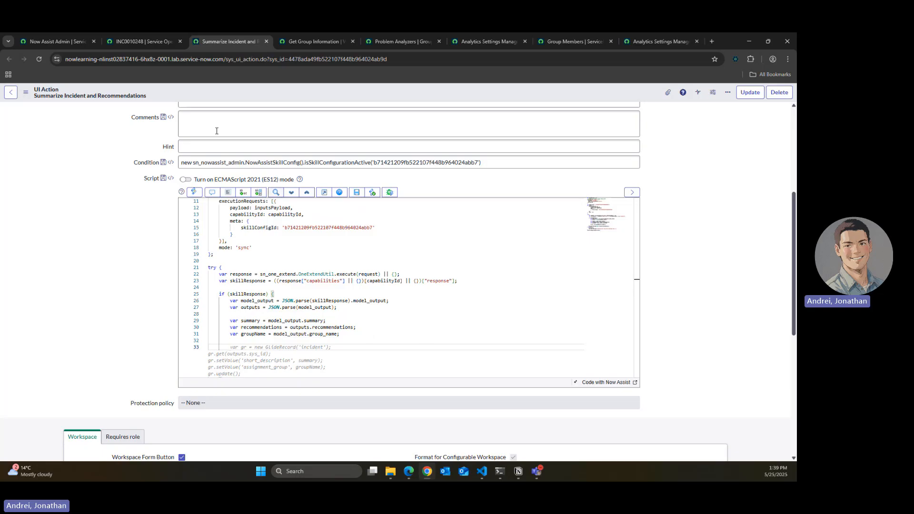
Step: Dismiss the incident's skill response message, examine its Details form fields down to the Assignment group, and return to the UI action script
click(159, 38)
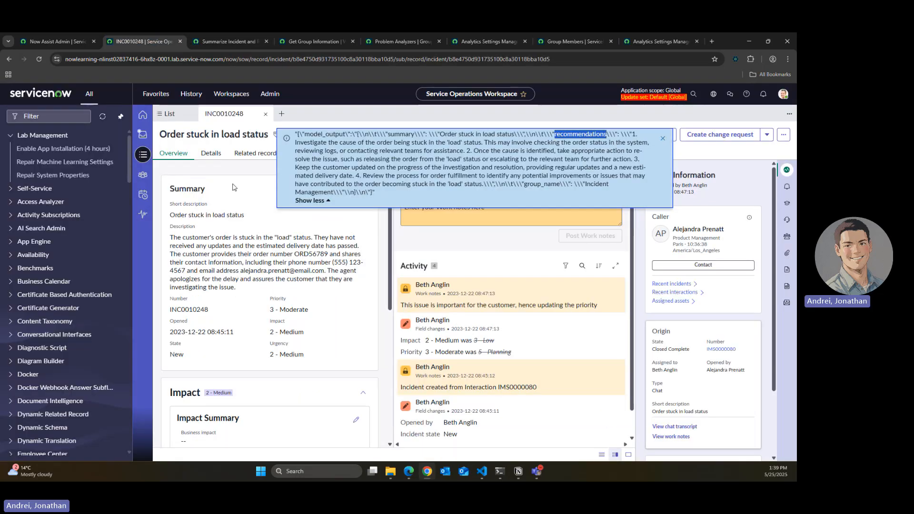
click(211, 152)
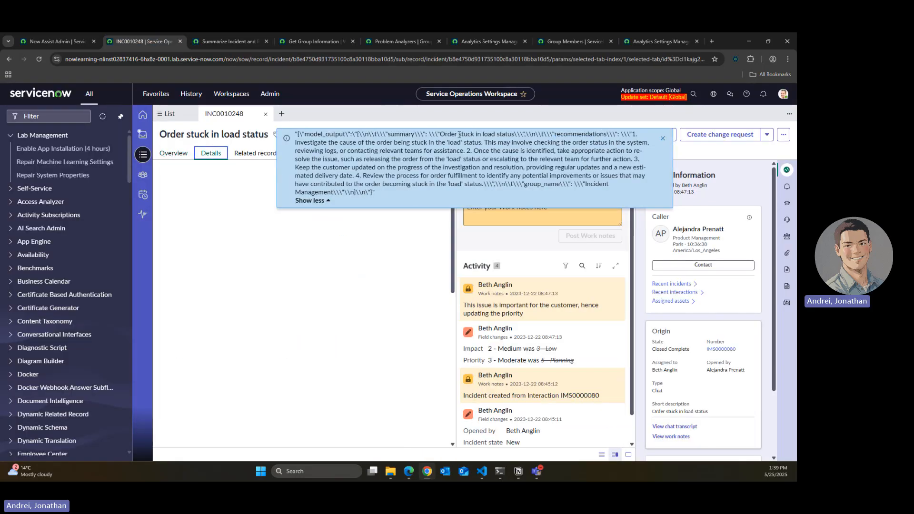
click(661, 140)
scroll(402, 326, down, 2)
scroll(402, 326, down, 3)
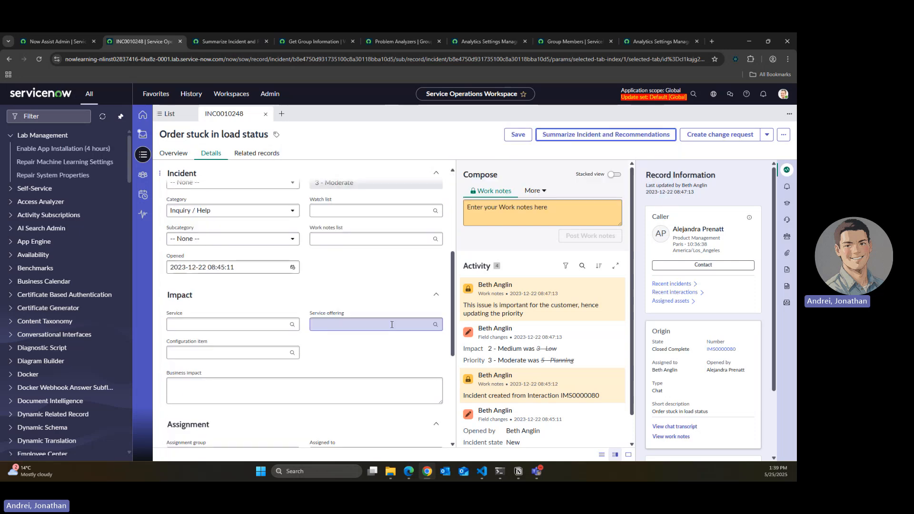
scroll(395, 320, up, 2)
scroll(373, 343, up, 1)
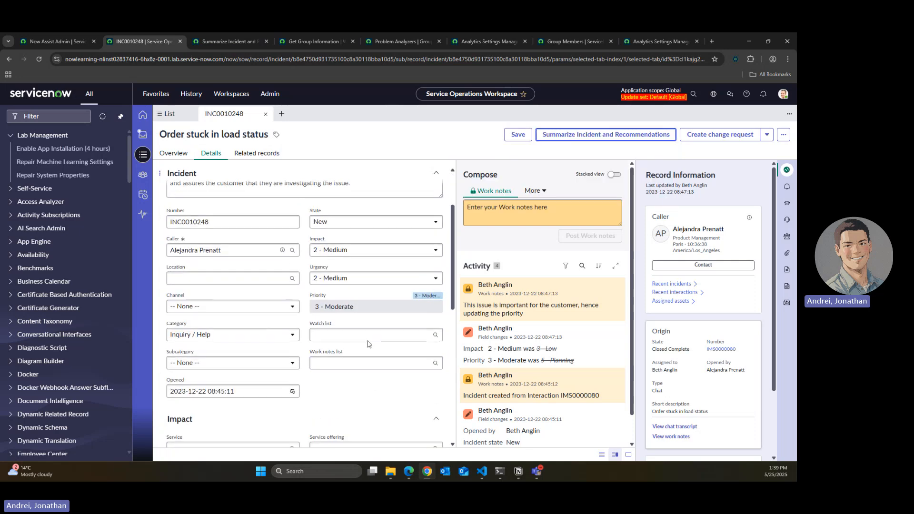
scroll(373, 340, down, 5)
scroll(377, 339, down, 2)
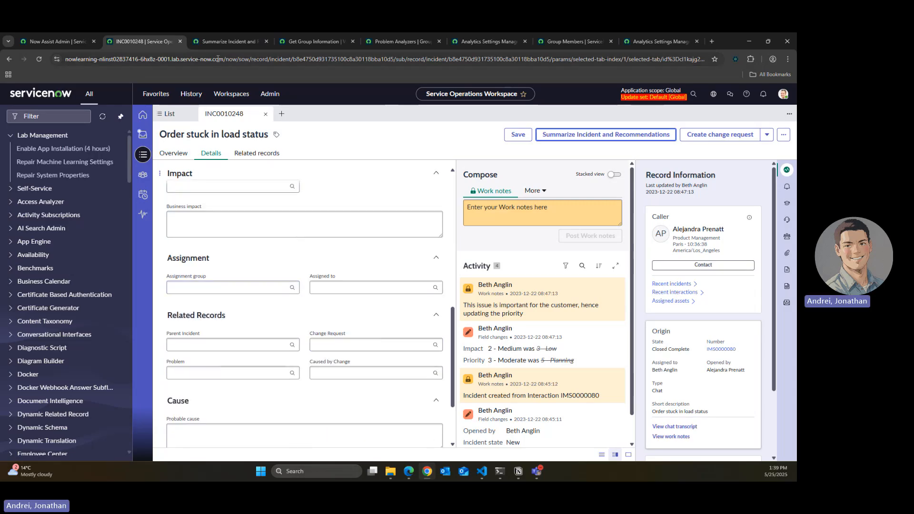
key(ctrl+Tab)
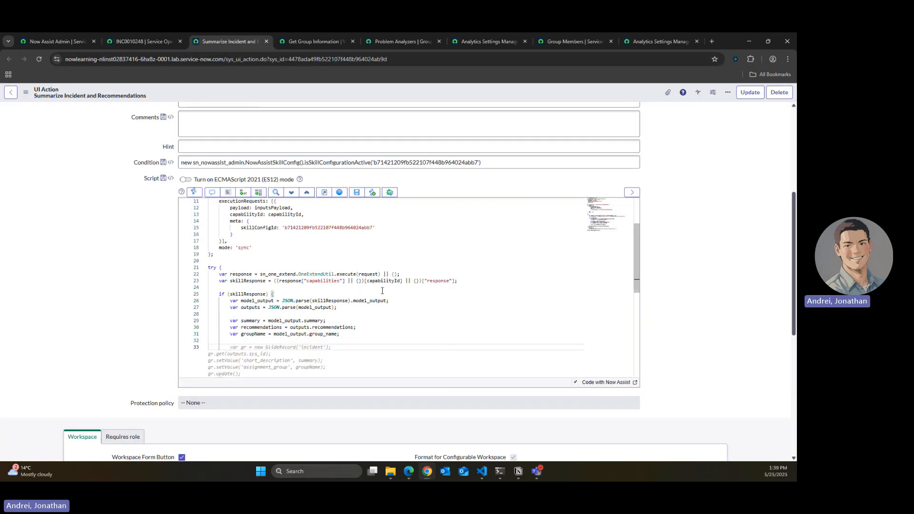
Step: Declare a groupGR variable below groupName as a new GlideRecord on the 'sys_user_group' table
text(var grou)
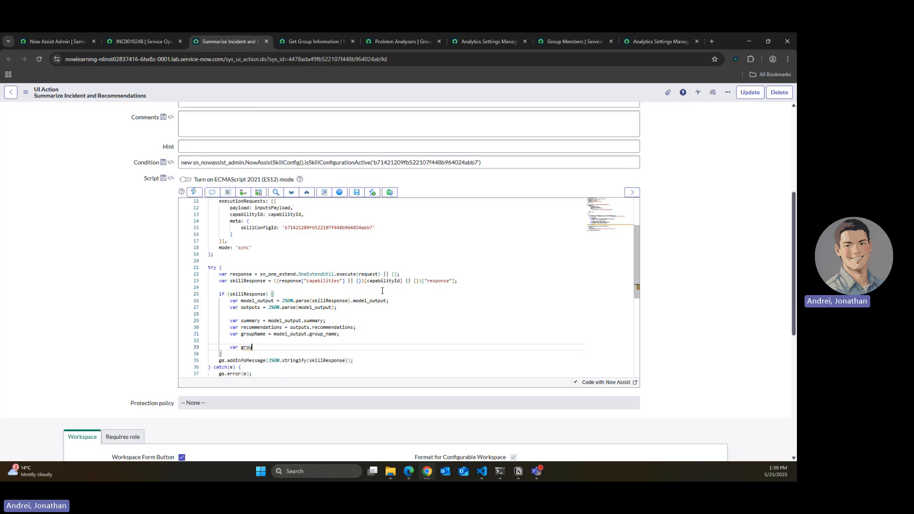
text(pGR = )
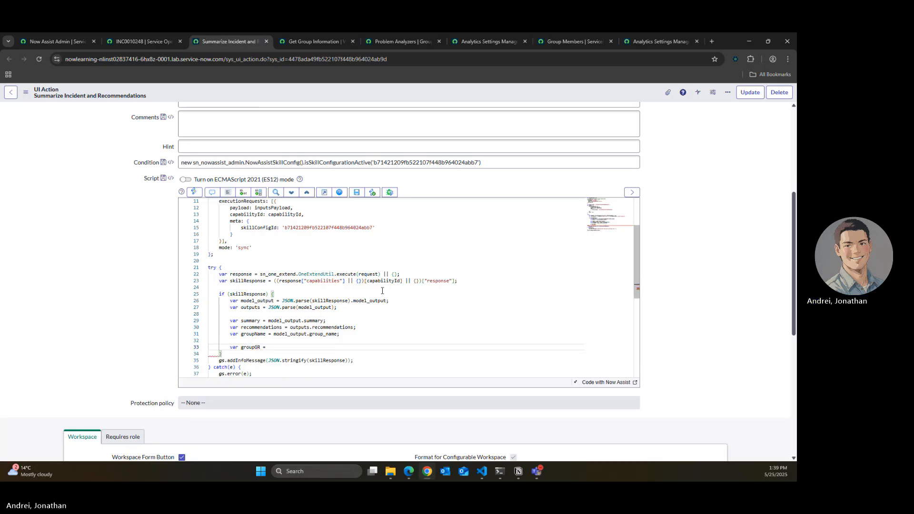
text(new )
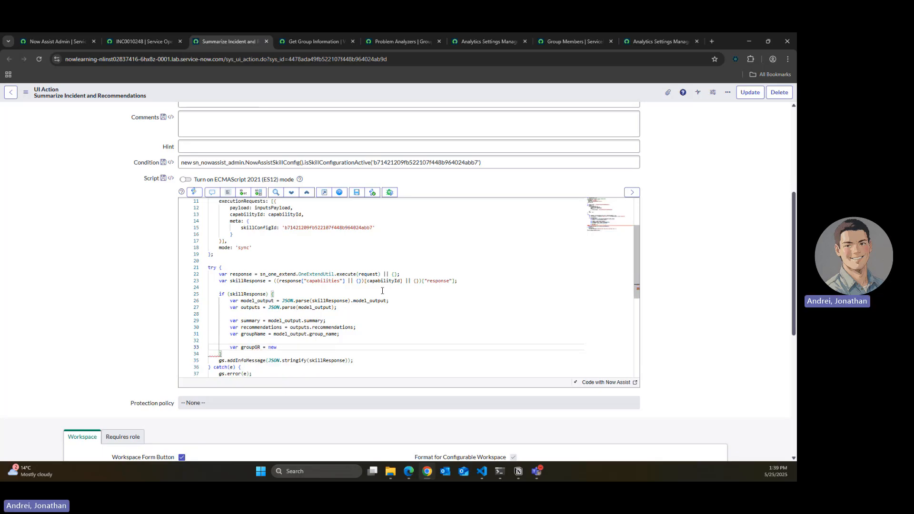
text(GlideRecord('sys_user_group');)
key(Return)
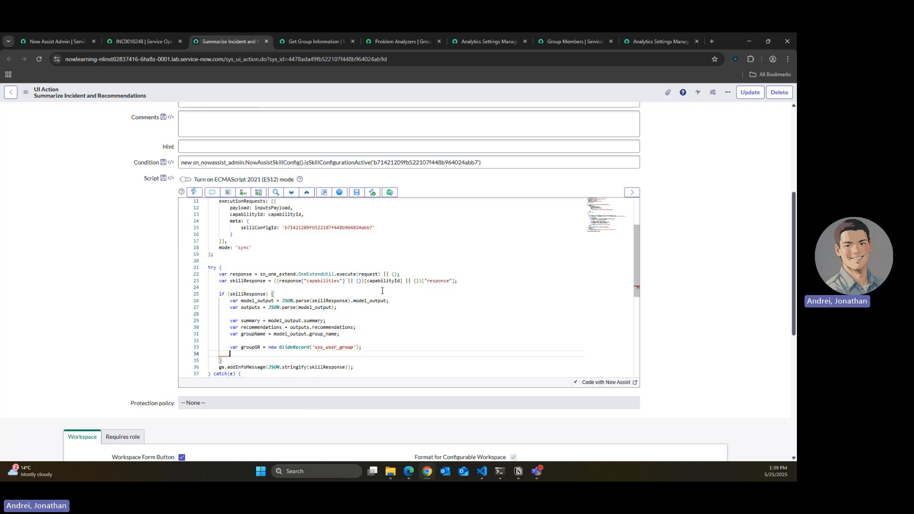
Step: Filter groupGR with addQuery on 'name' matching groupName, and execute it with groupGR.query()
text(groupGR.addQuery('name', )
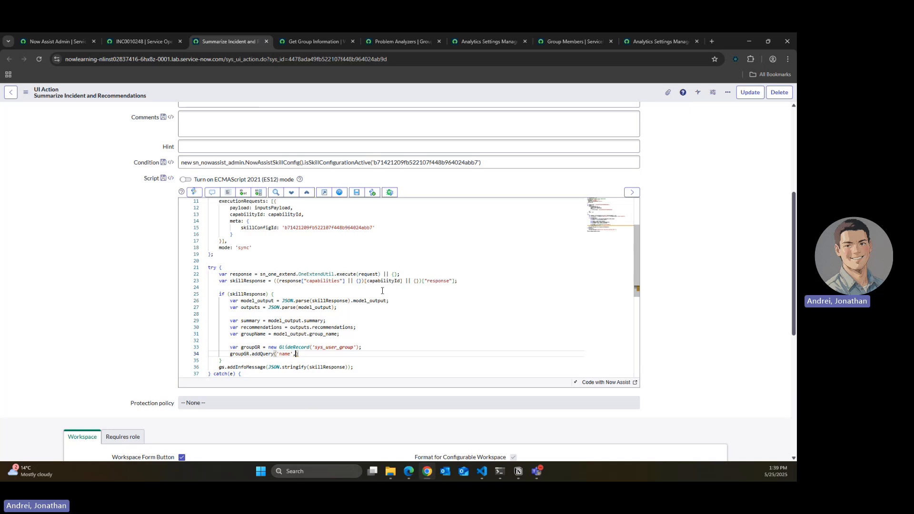
text(groupN)
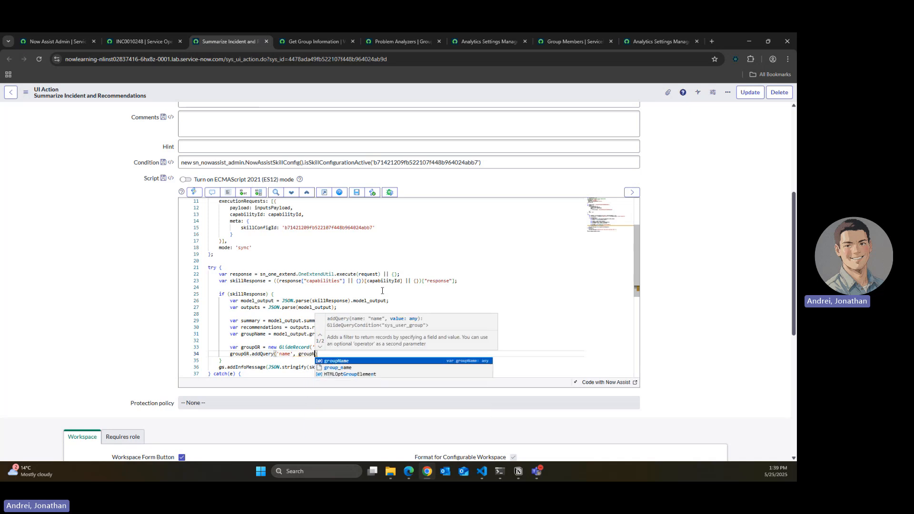
text(ame);)
key(Return)
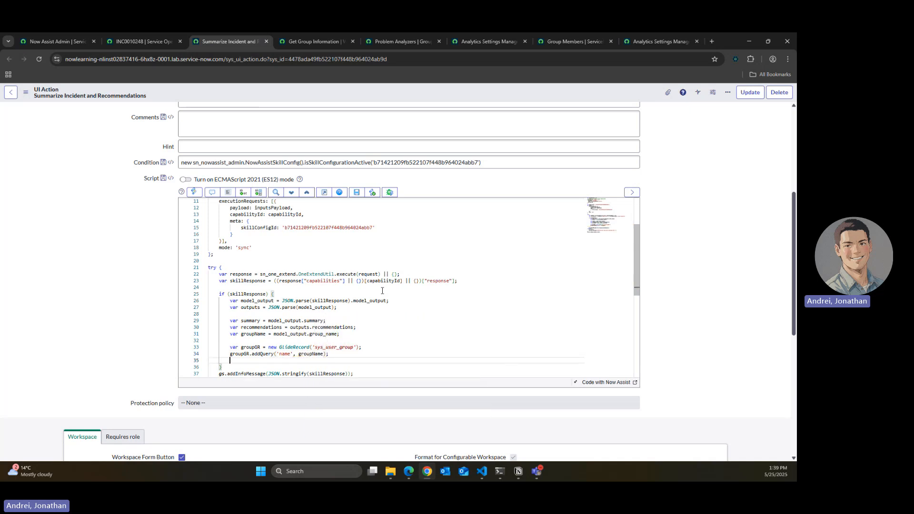
text(groupGR.q)
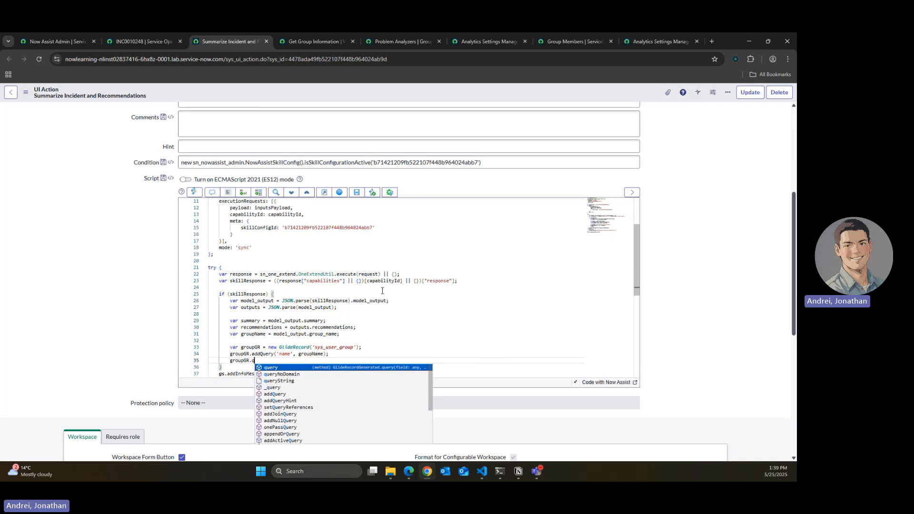
text(uery())
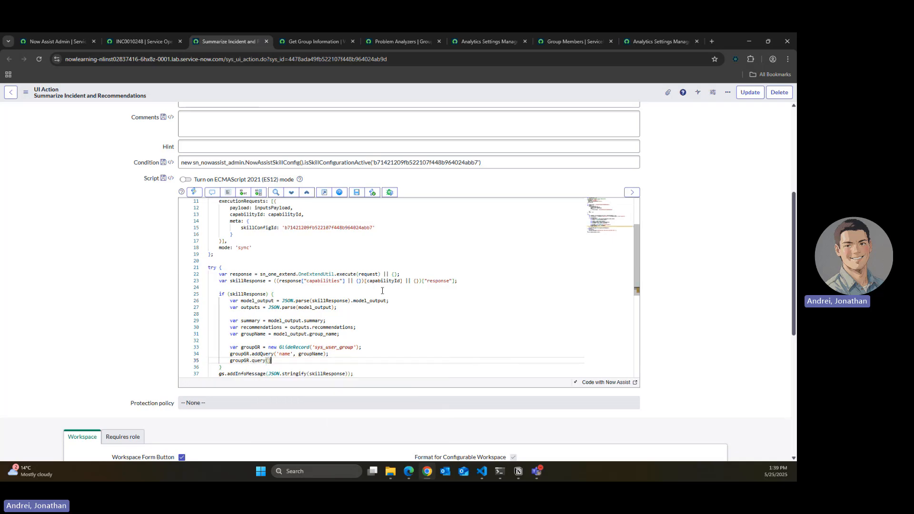
text(;)
key(Return)
key(Return)
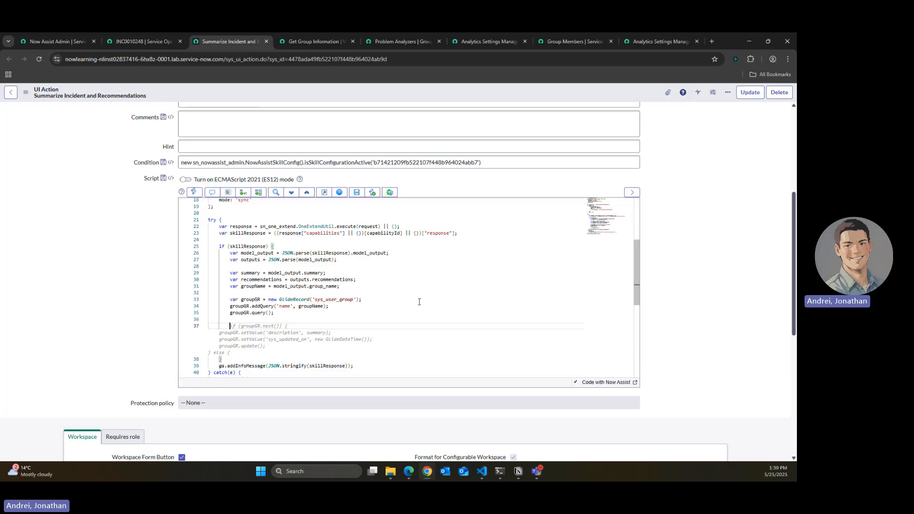
Step: Declare a groupId variable set to null below the group query
text(var)
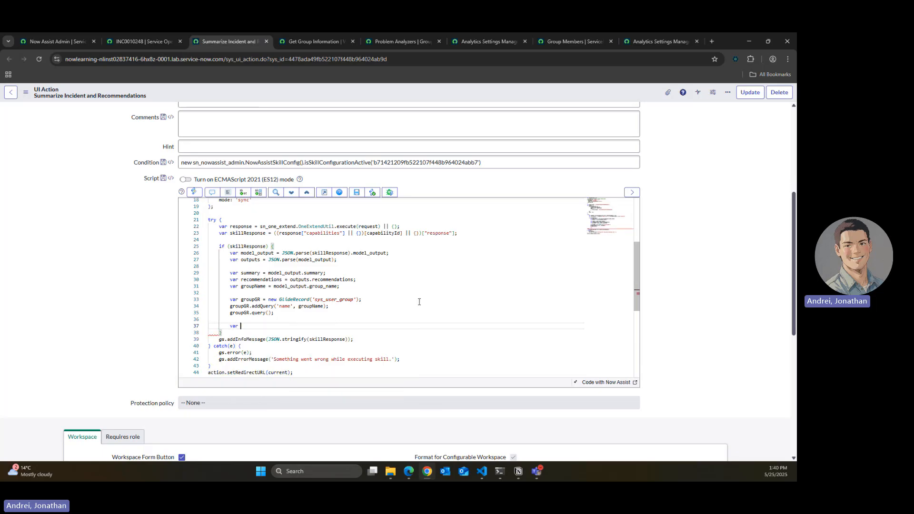
text( gr)
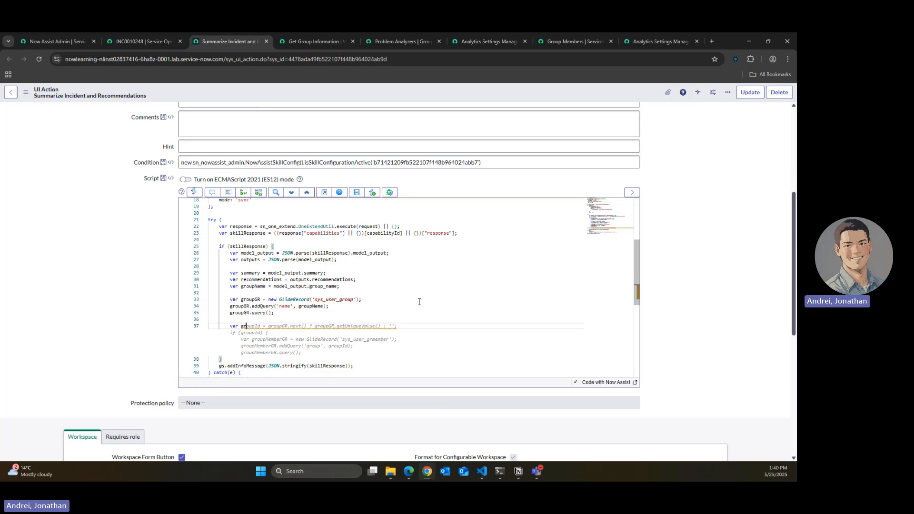
text(oupId )
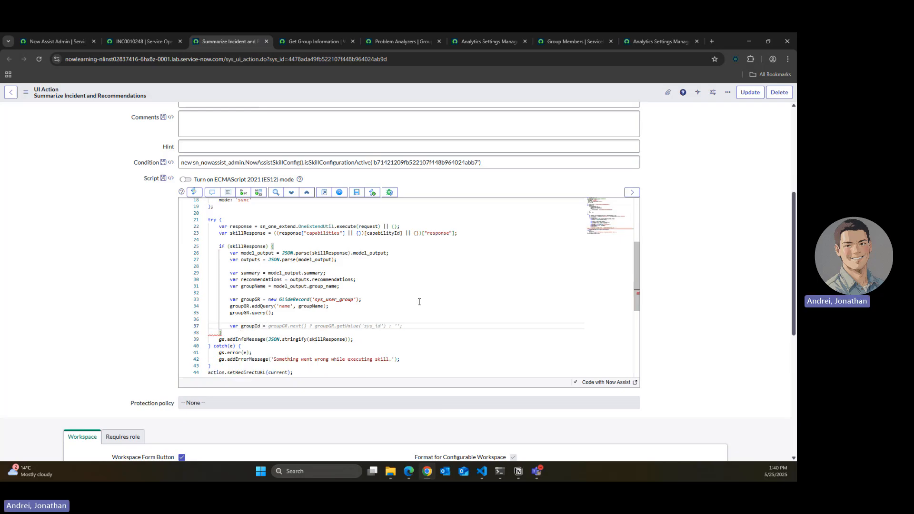
text(= null;)
key(Return)
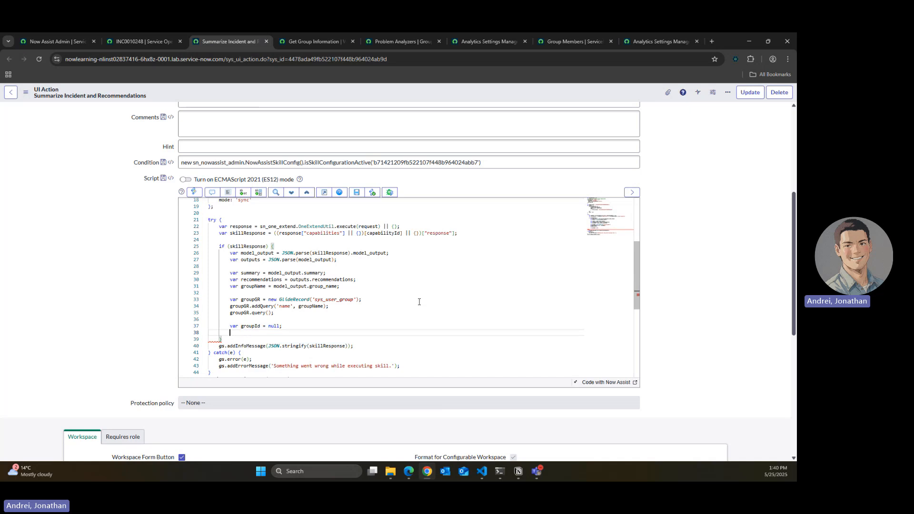
Step: Add an if (groupGR.next()) block that assigns groupGR.sys_id to groupId
text(if (group)
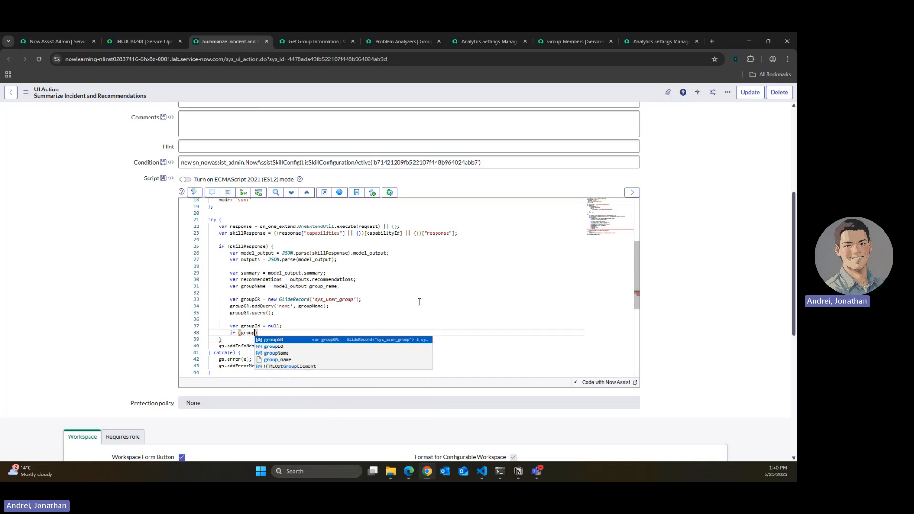
text(GR.next()) {)
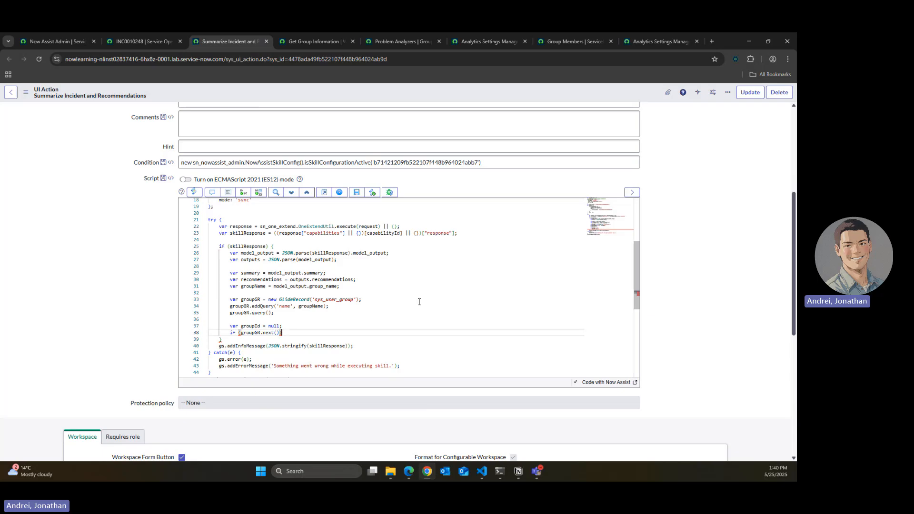
key(Return)
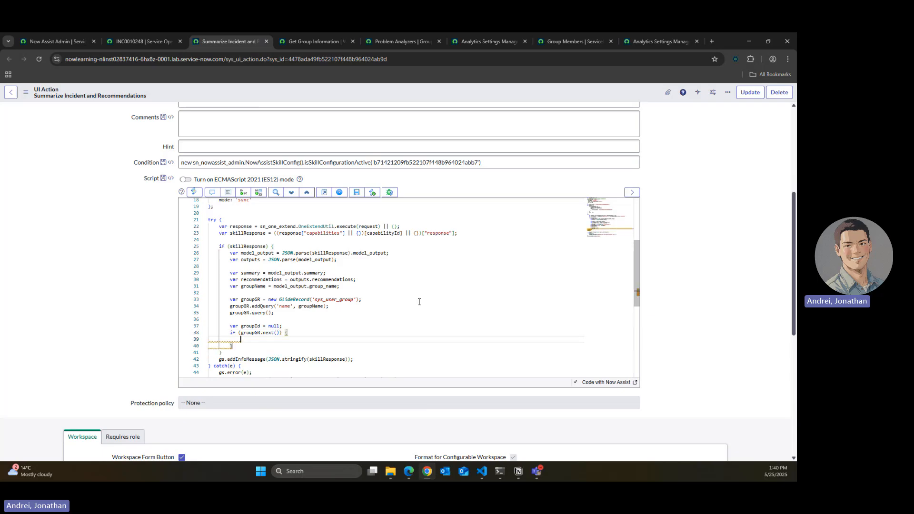
text(groupId =)
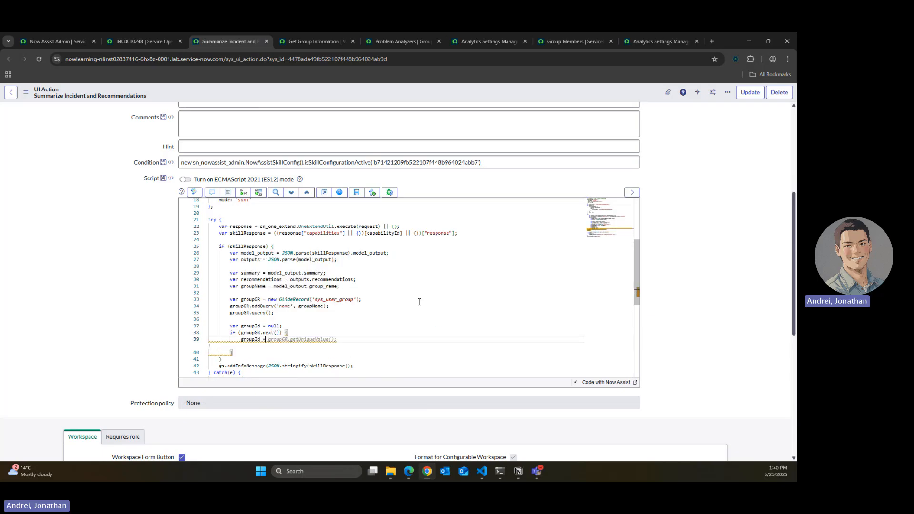
text( groupGR.sys_id)
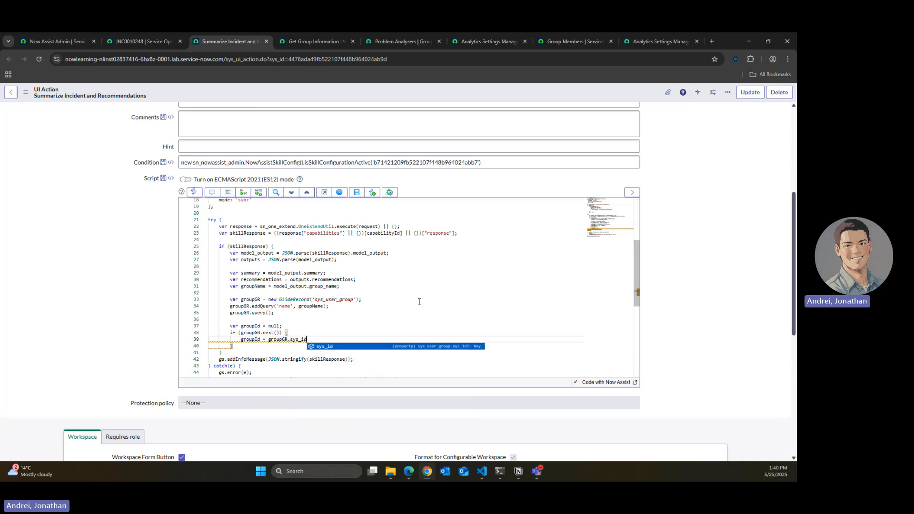
text(;)
key(Down)
key(Return)
key(Return)
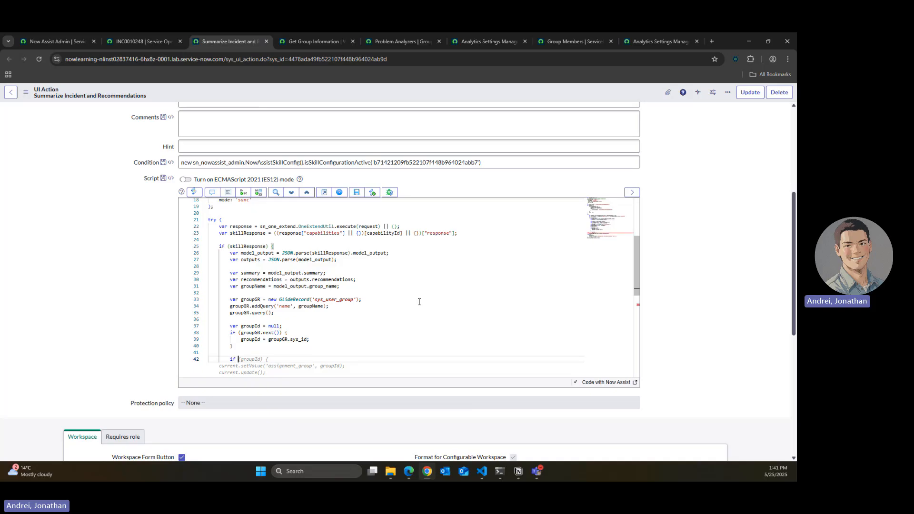
Step: Add an if (groupId) block that clears the incident's assignee with current.assigned_to = ''
text(if (groupId) )
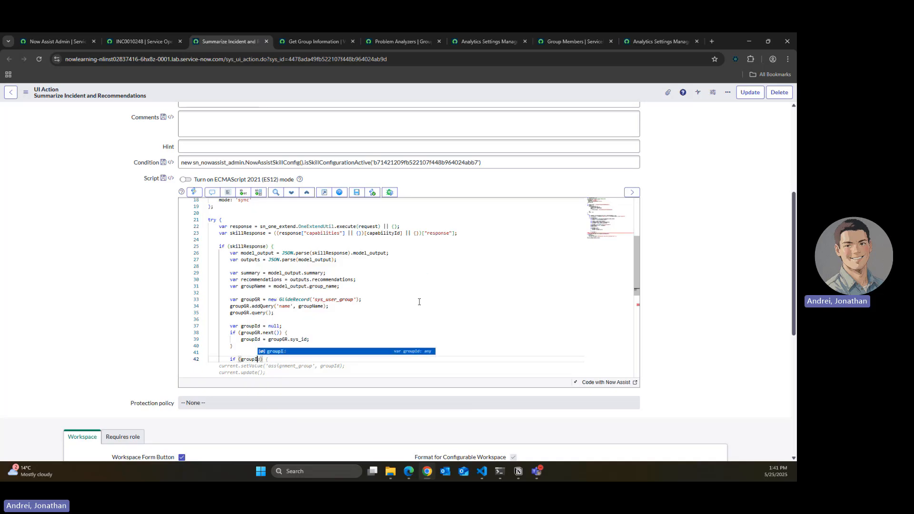
text({)
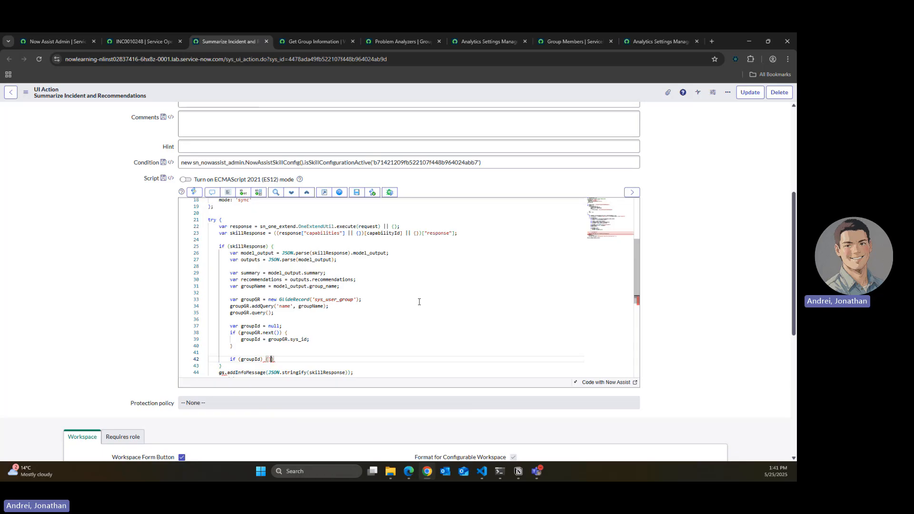
key(Return)
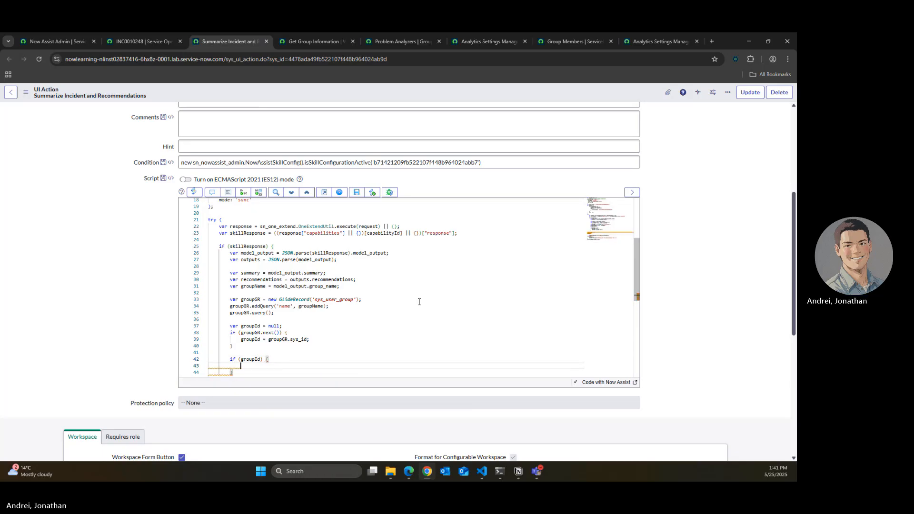
scroll(419, 302, down, 3)
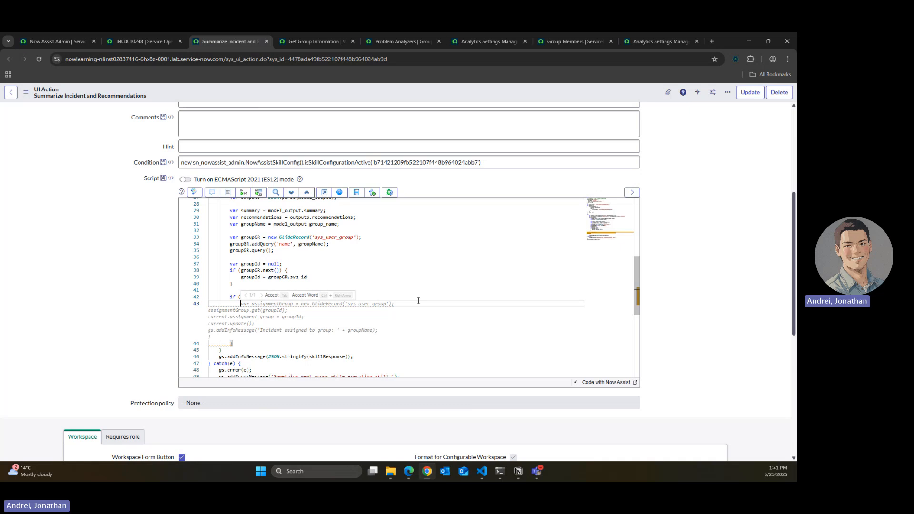
text(c)
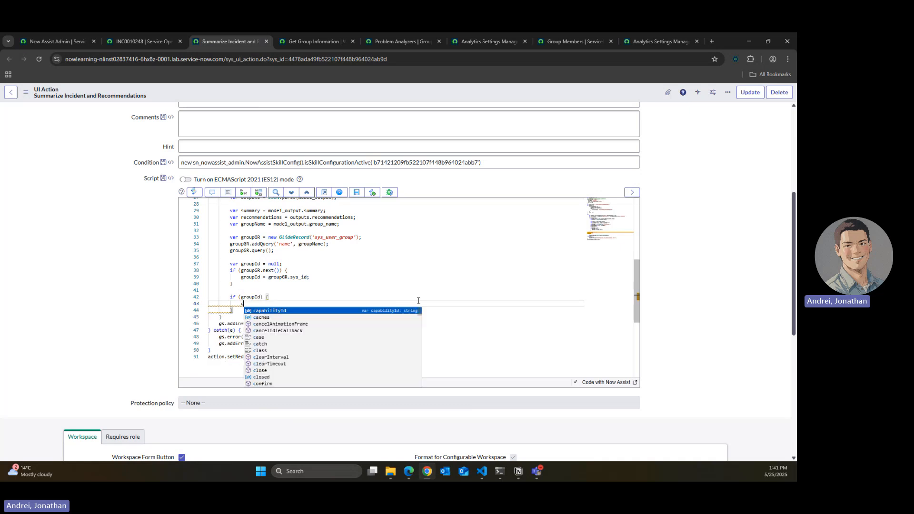
text(urrent.assigned_to = '')
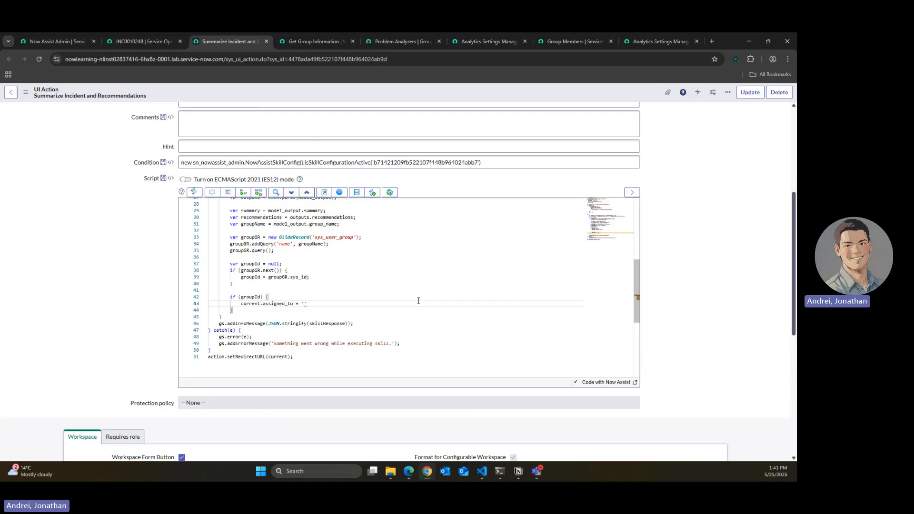
text(;)
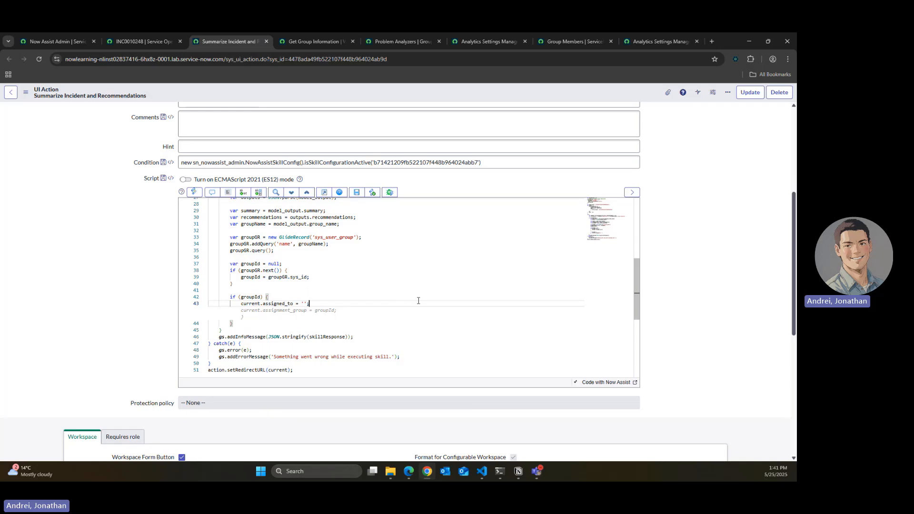
key(Return)
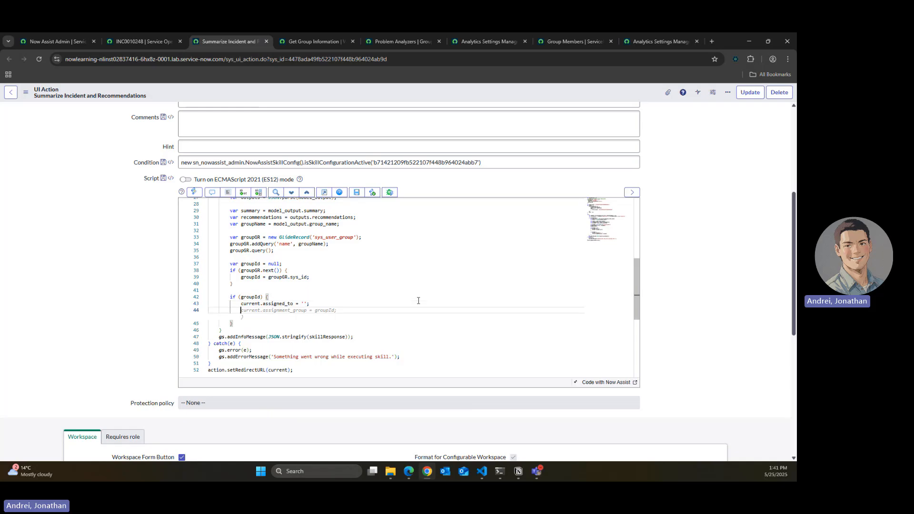
Step: Set current.assignment_group to groupId inside the if (groupId) block and add blank lines below the block
text(current.assignment)
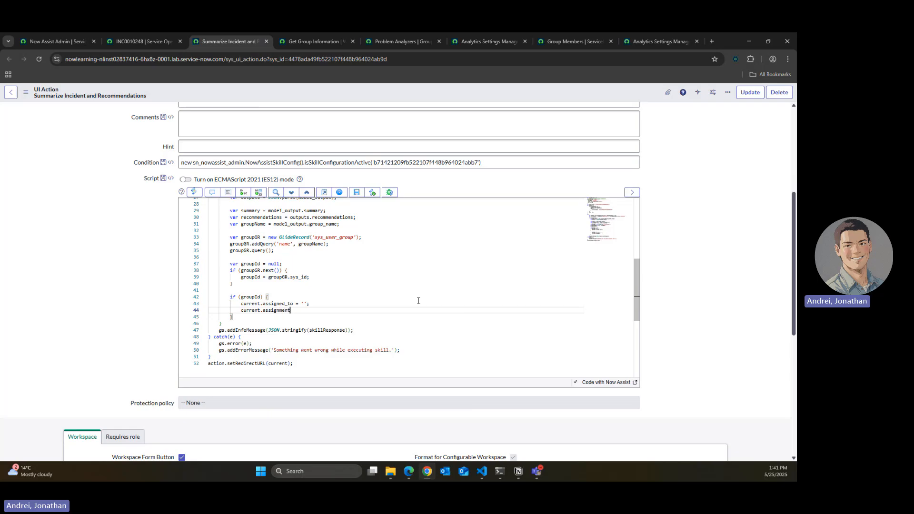
text(_group = groupId;)
key(Down)
key(Return)
key(Return)
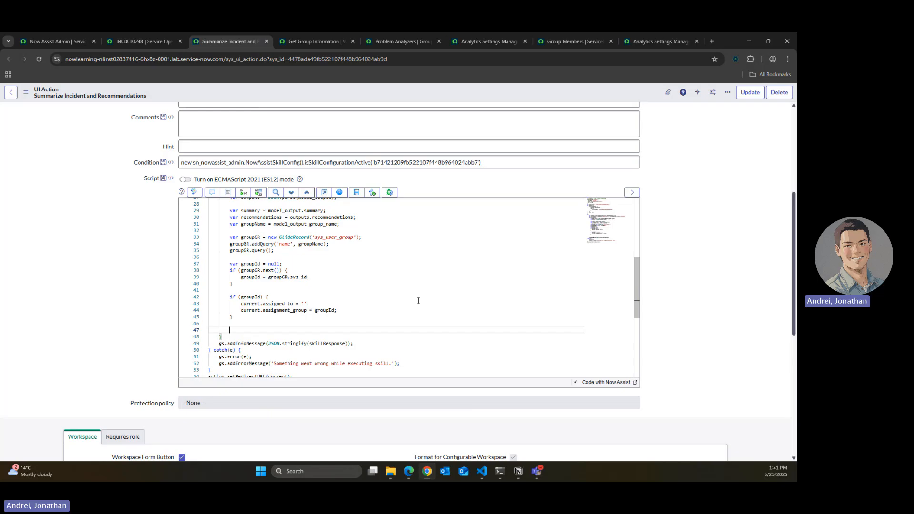
Step: Assign current.work_notes a string containing an opening [code] and closing [/code] tag below the if (groupId) block
text(c)
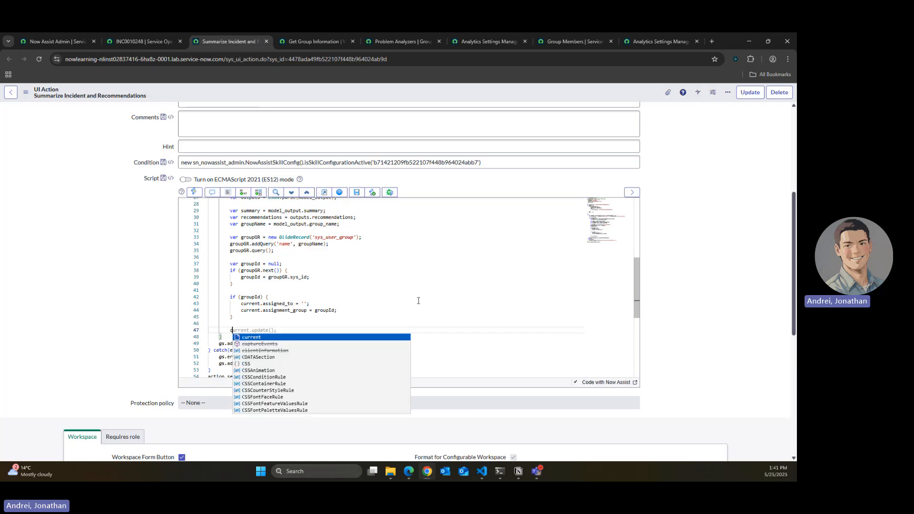
text(urrent.work_)
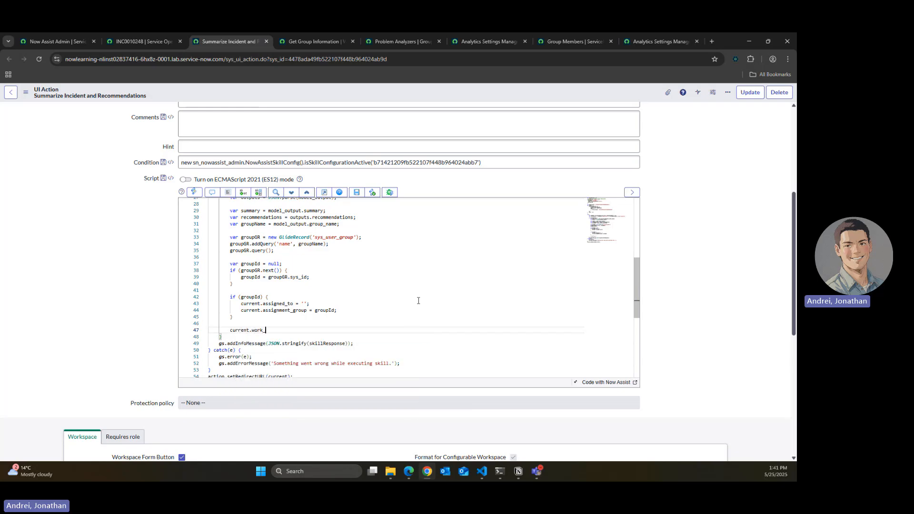
text(notes = ")
key(Escape)
text([code] [/code]")
key(Left)
key(Right)
text(;)
Step: Insert "Auto-filled by AI Assistant:<br/><br/>" between the code tags of the work_notes string
click(312, 327)
key(Left)
text(Auto-filled by )
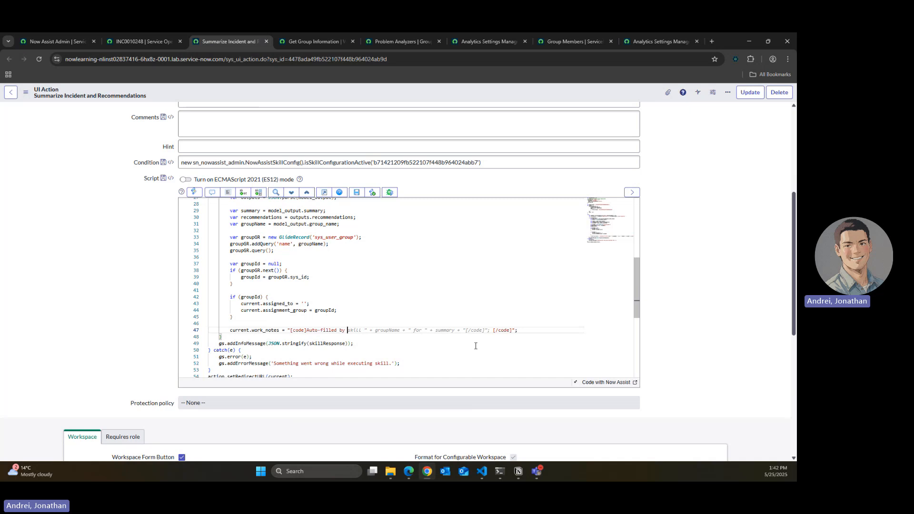
text(AI )
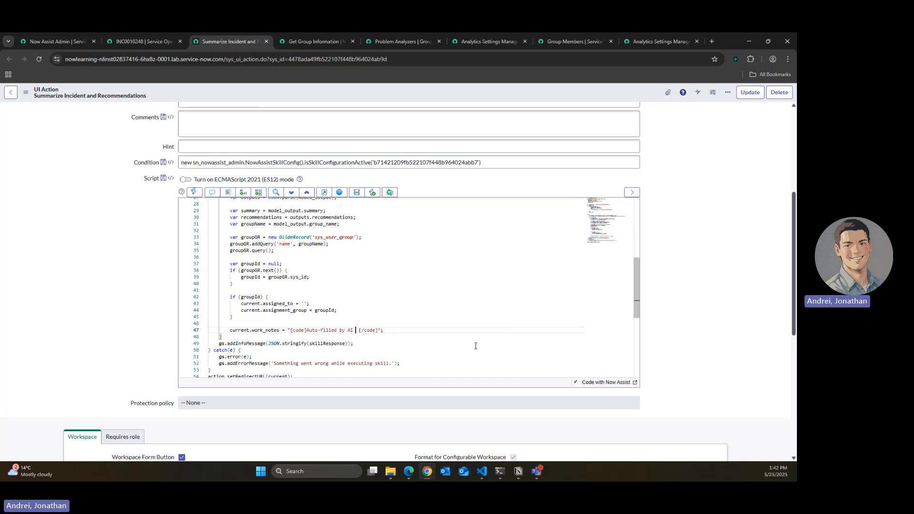
text(Assistant:<br><br>)
key(BackSpace)
key(BackSpace)
key(BackSpace)
key(BackSpace)
key(BackSpace)
text(/><br/>)
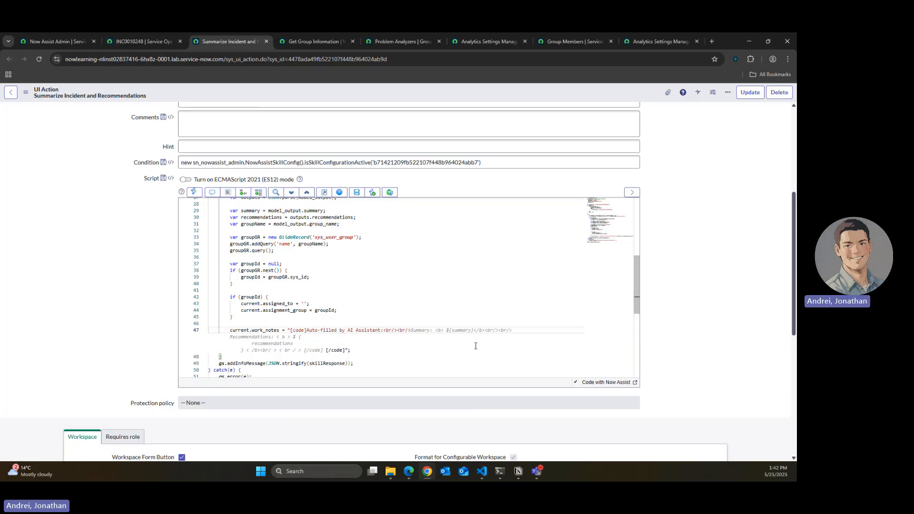
key(Tab)
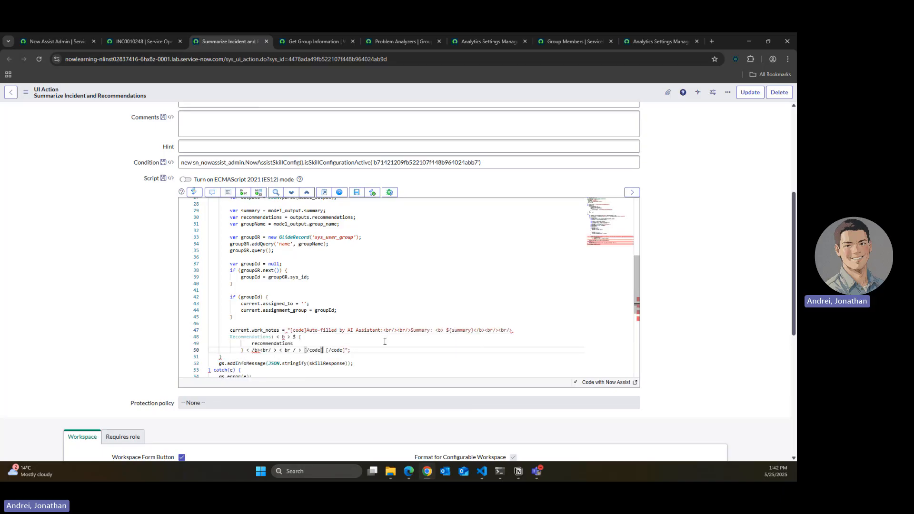
click(339, 335)
scroll(334, 337, down, 2)
scroll(449, 300, up, 1)
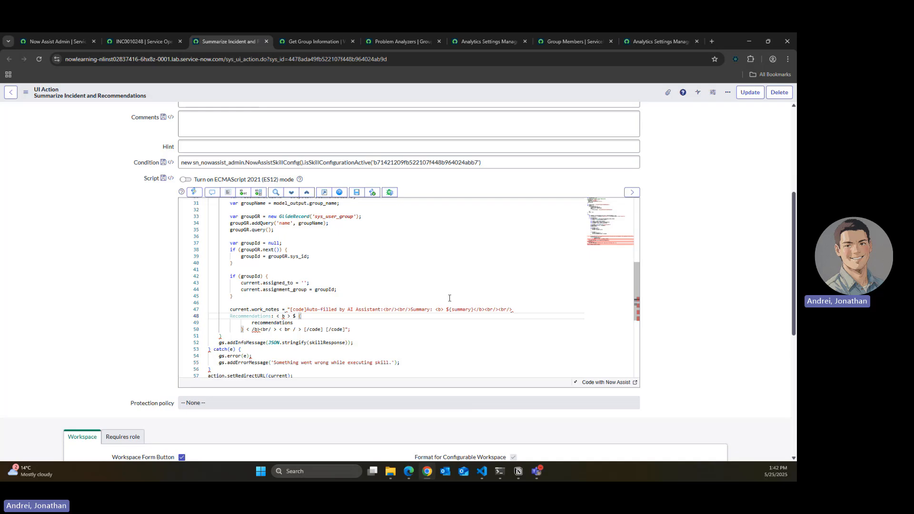
key(ctrl+z)
Step: Split the work_notes string after "<br/><br/>" with a + operator, putting "[/code]" on its own line below an indented blank line
click(442, 323)
click(410, 310)
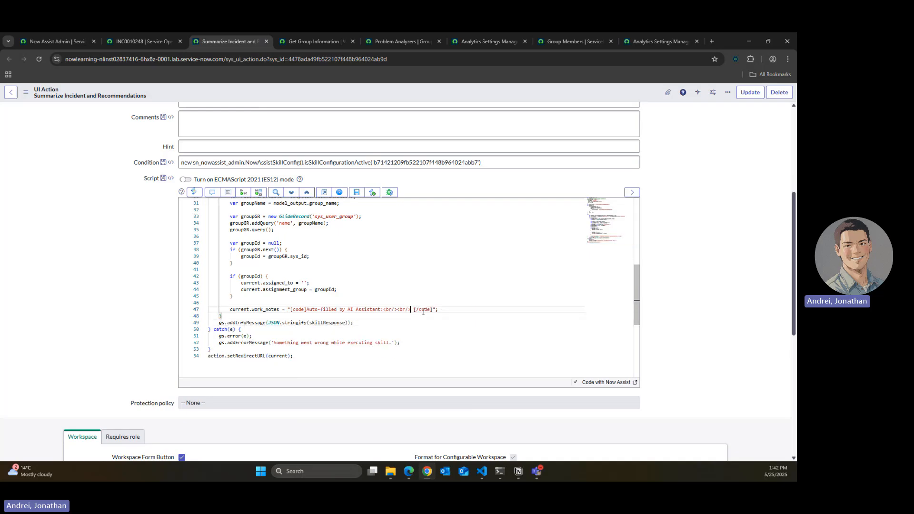
text(" +)
key(Return)
key(Return)
text(")
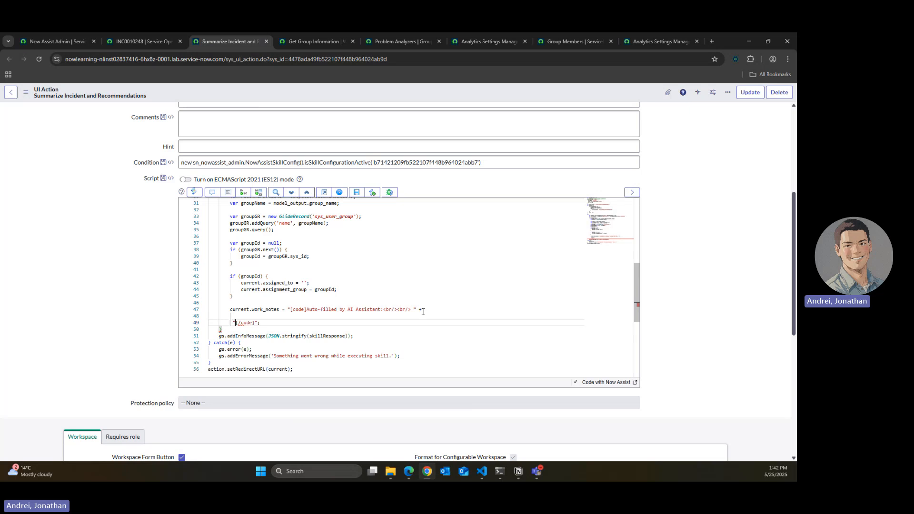
key(Up)
key(Tab)
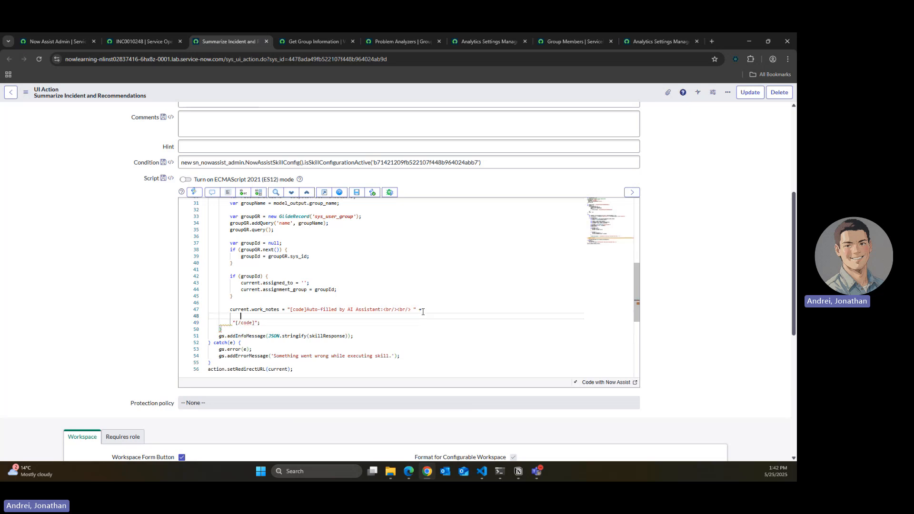
Step: Add "Summary: " + summary + "<br/> " on the line between the work_notes heading and "[/code]"
text(()
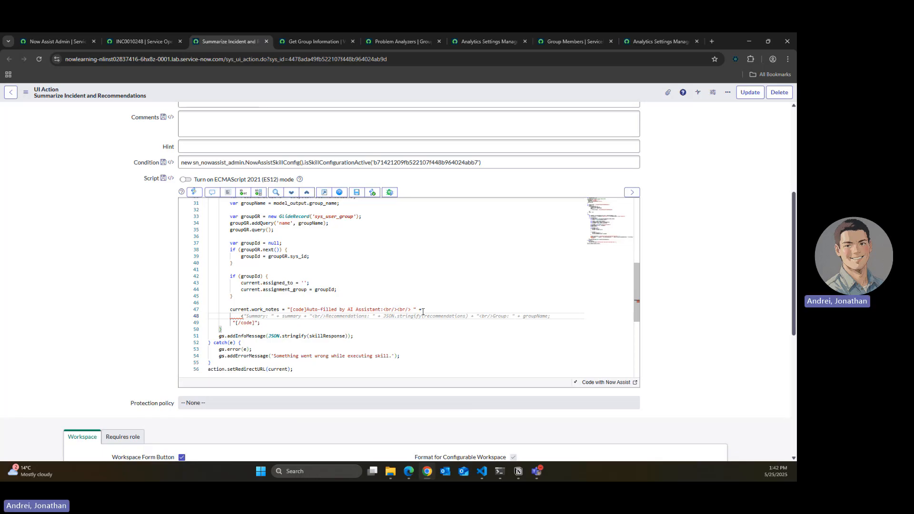
key(BackSpace)
key(BackSpace)
text("<)
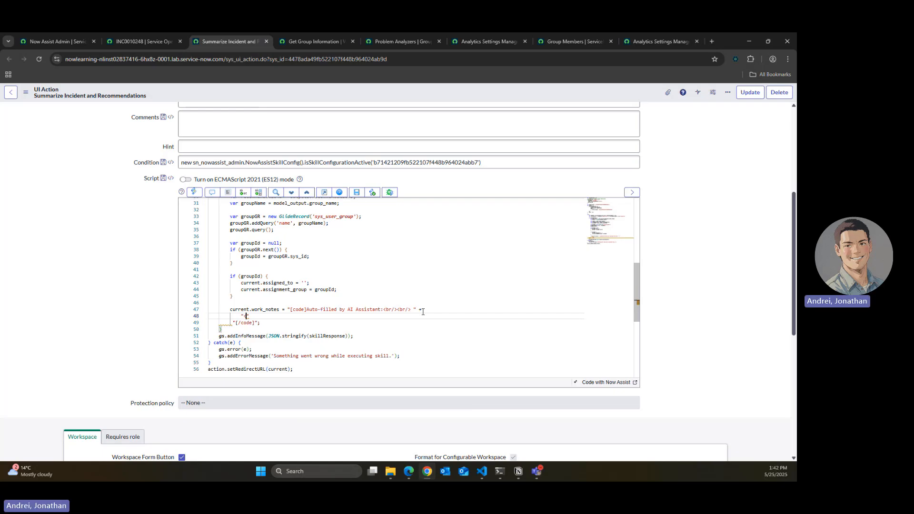
key(BackSpace)
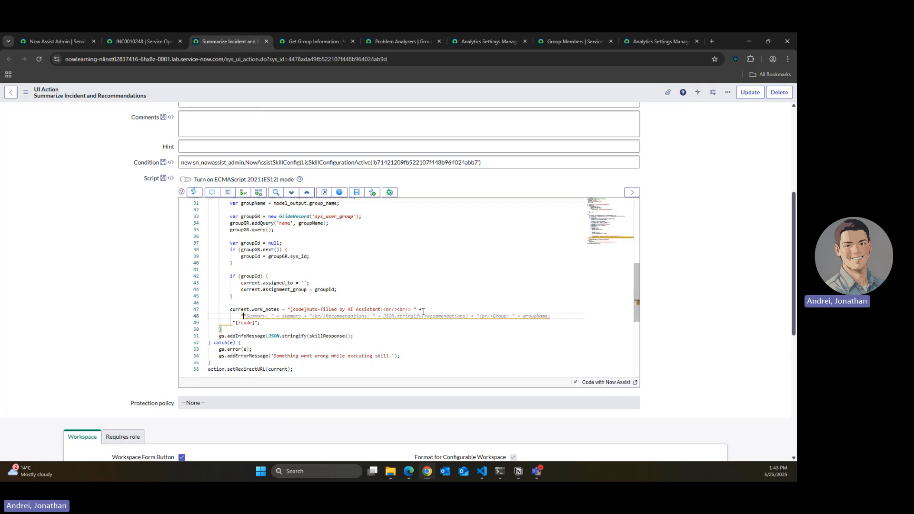
text(Summary)
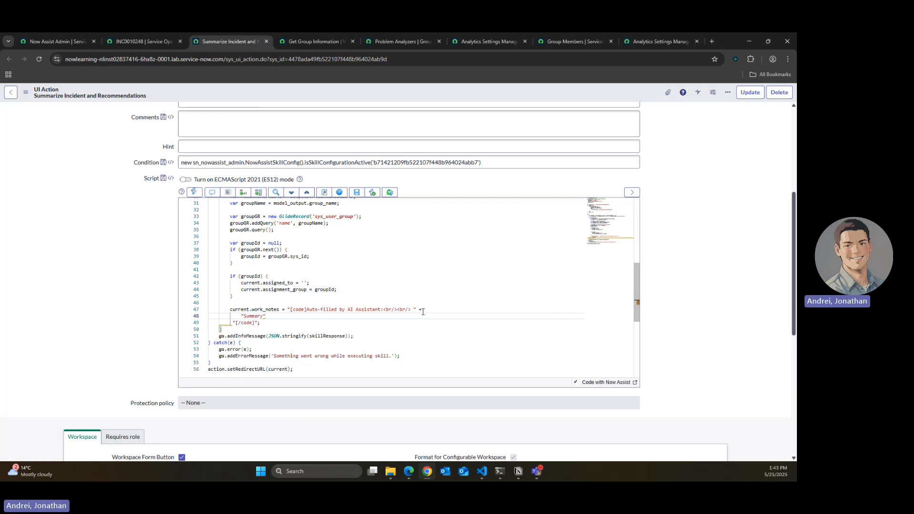
text(: " +)
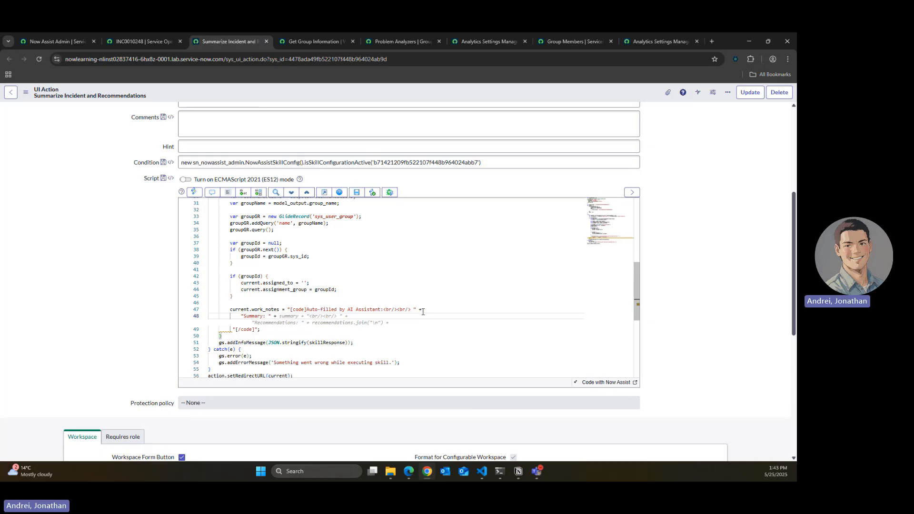
text(summary + "<br/> ")
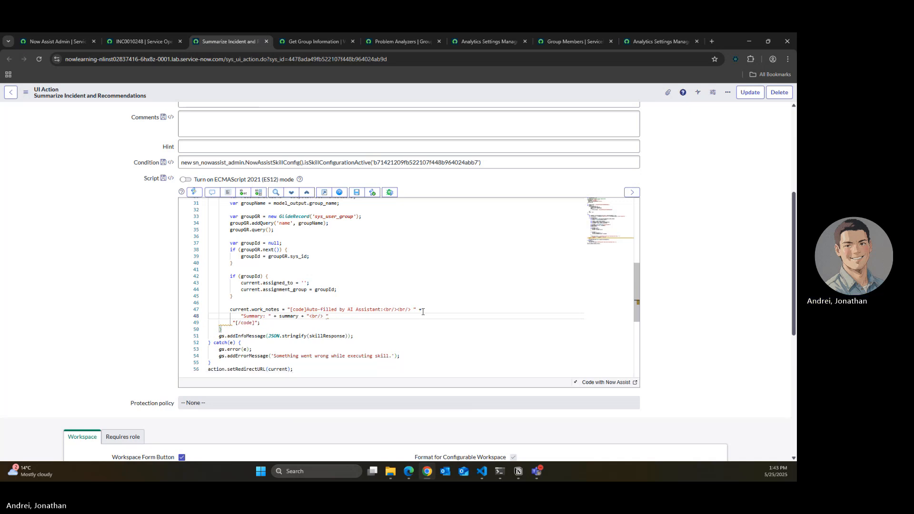
Step: Append + "Potential next steps: " + solution + "<br> " to the summary line of work_notes
text( +)
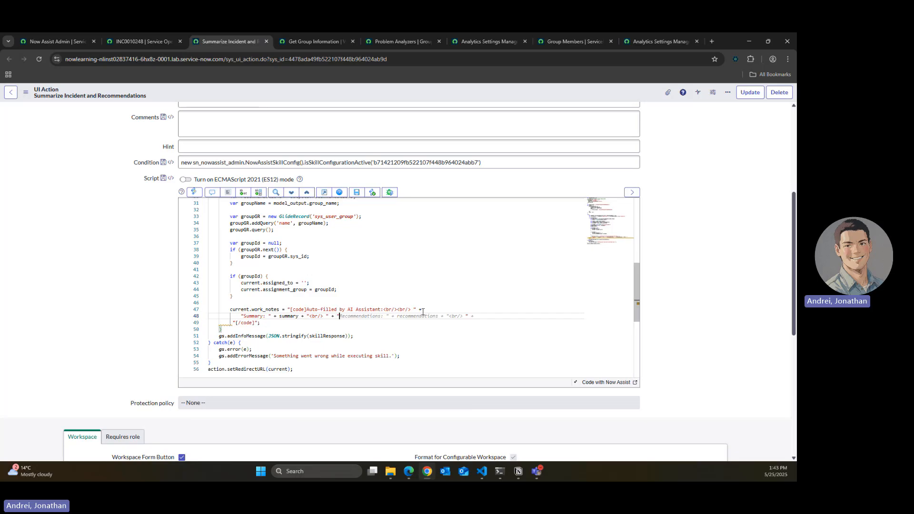
text("Ro)
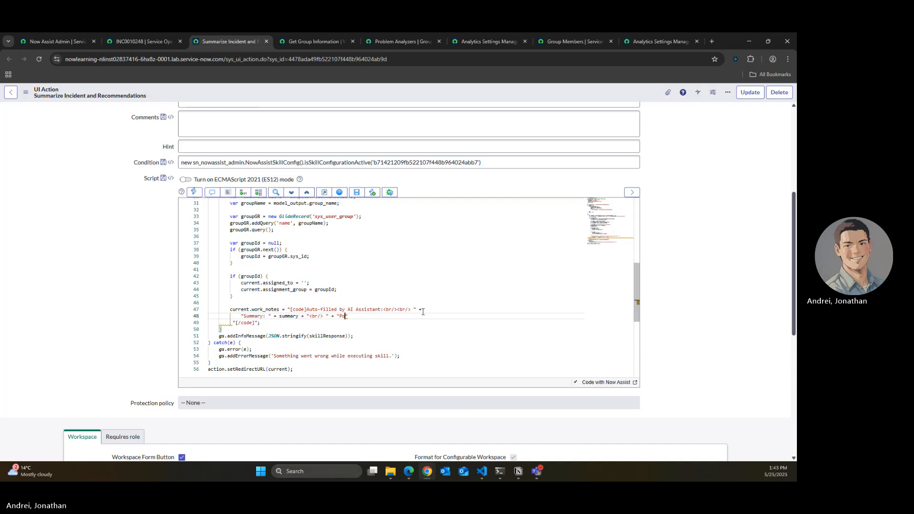
text(tential next steps)
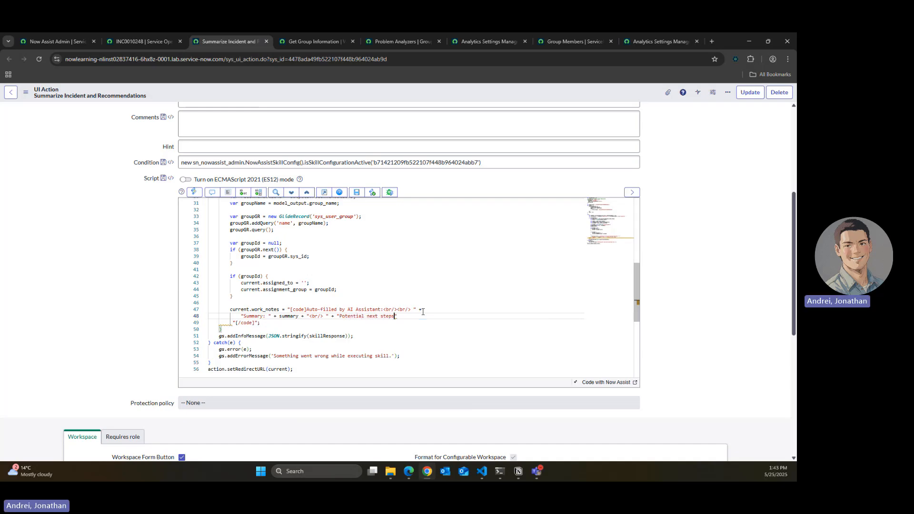
text(: " + solution + ")
text(<br>)
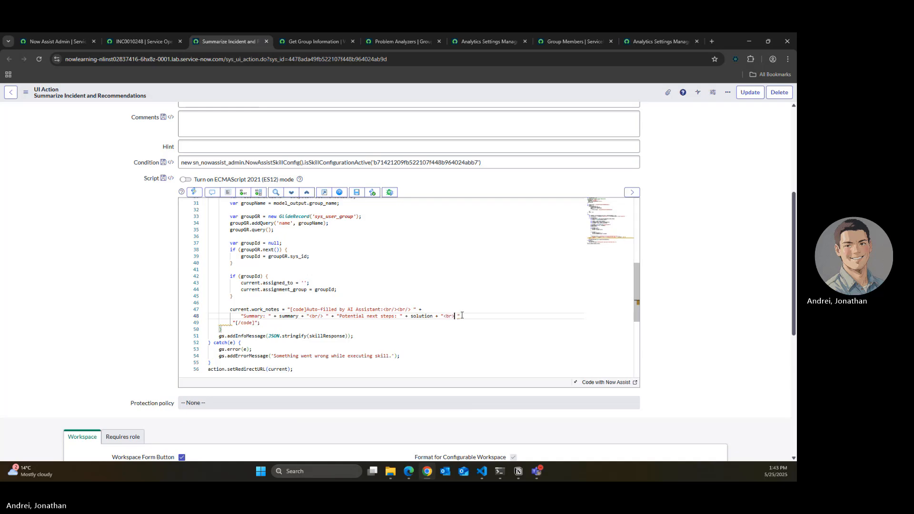
text(va)
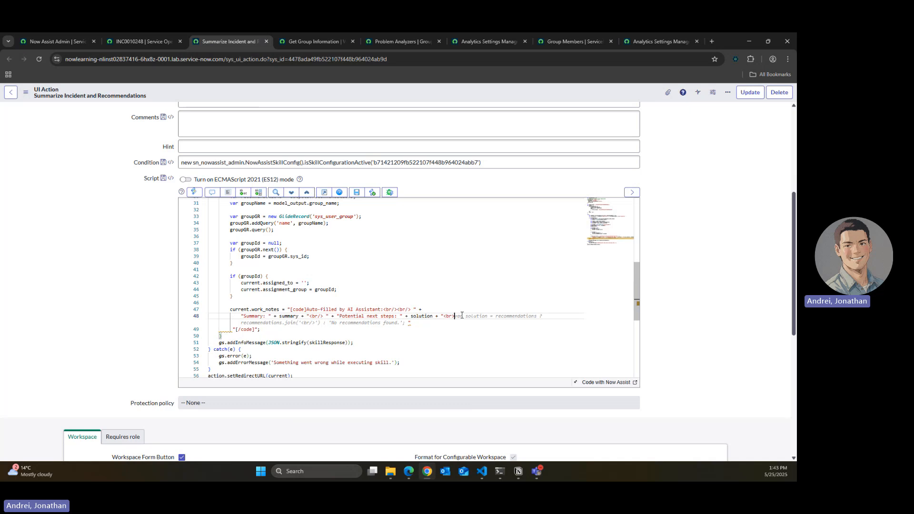
key(BackSpace)
key(BackSpace)
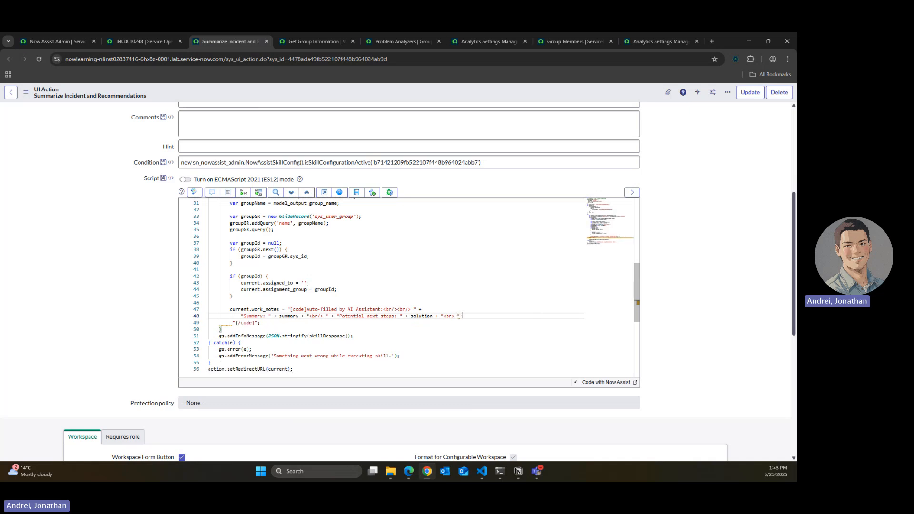
key(BackSpace)
Step: Append + "Assignment group: " + groupName to the same work_notes line
text(" + As)
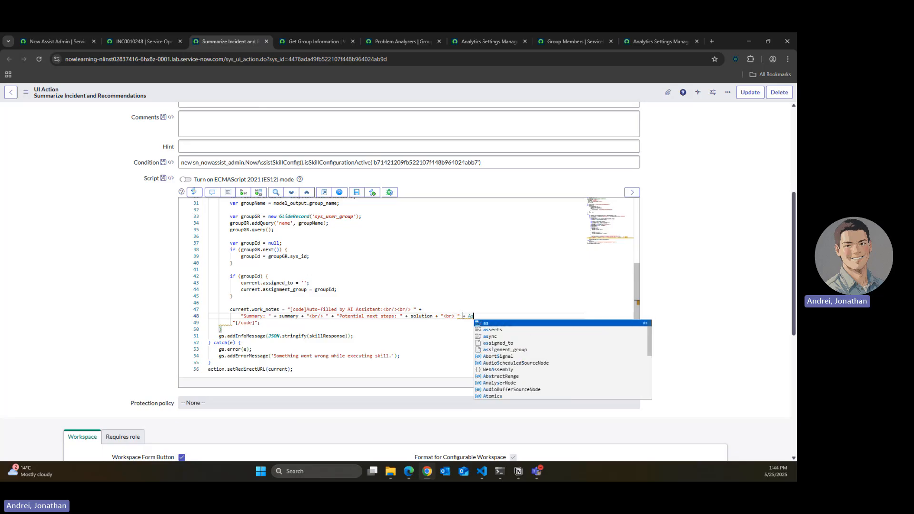
key(Escape)
key(BackSpace)
key(BackSpace)
text("Assignment )
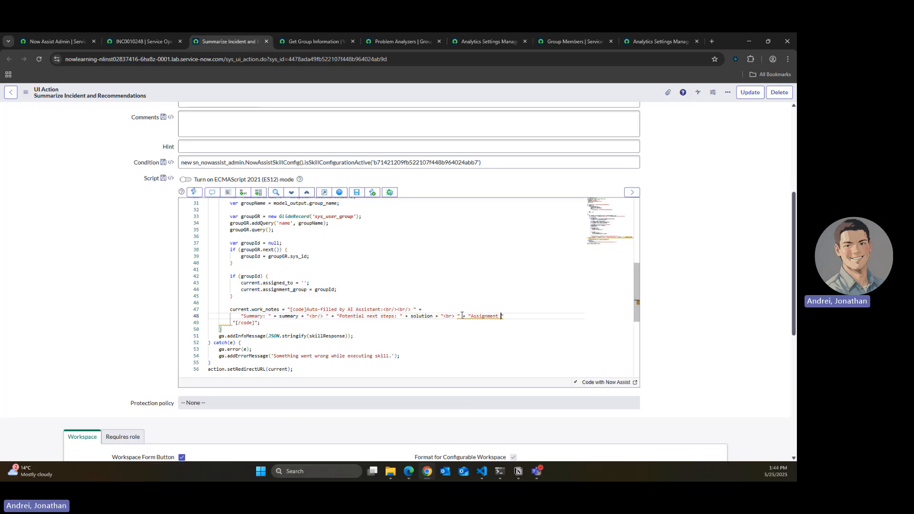
text(group: " + group)
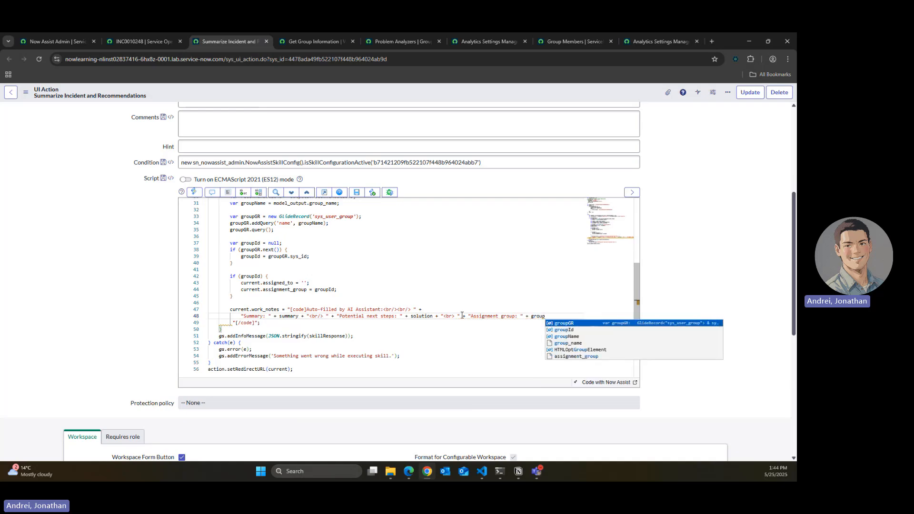
key(Down)
key(Return)
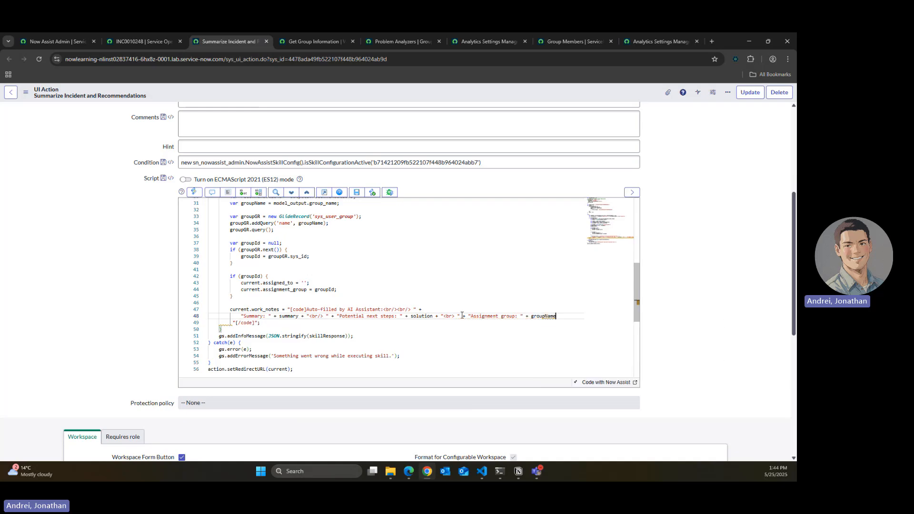
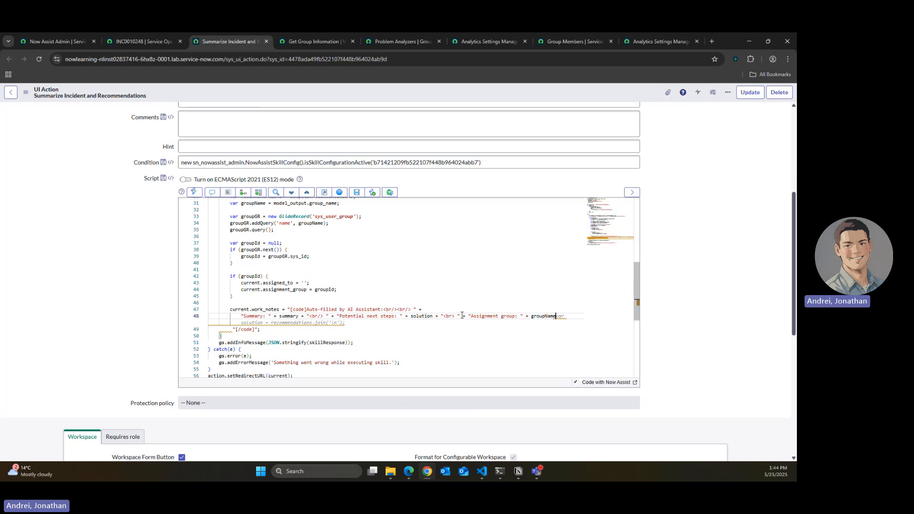
Step: Join the "[/code]" string with a + after groupName and auto-format the script
text(;)
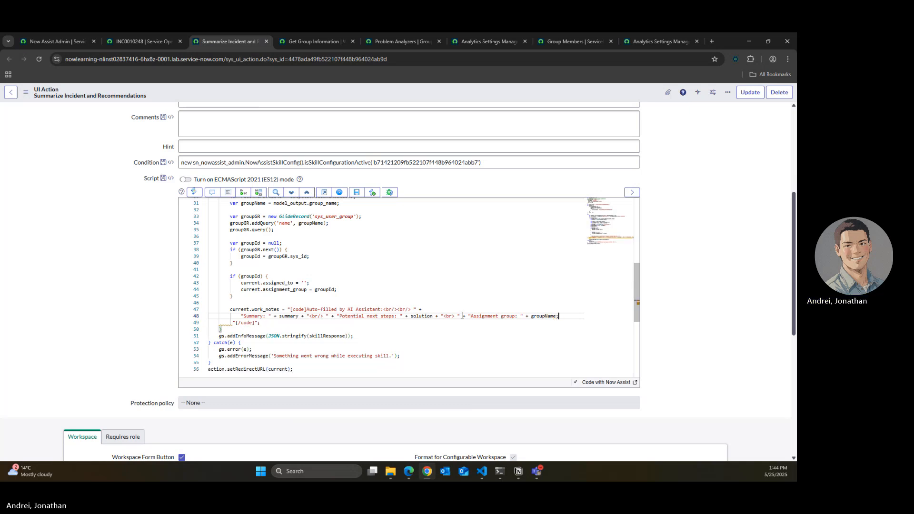
key(BackSpace)
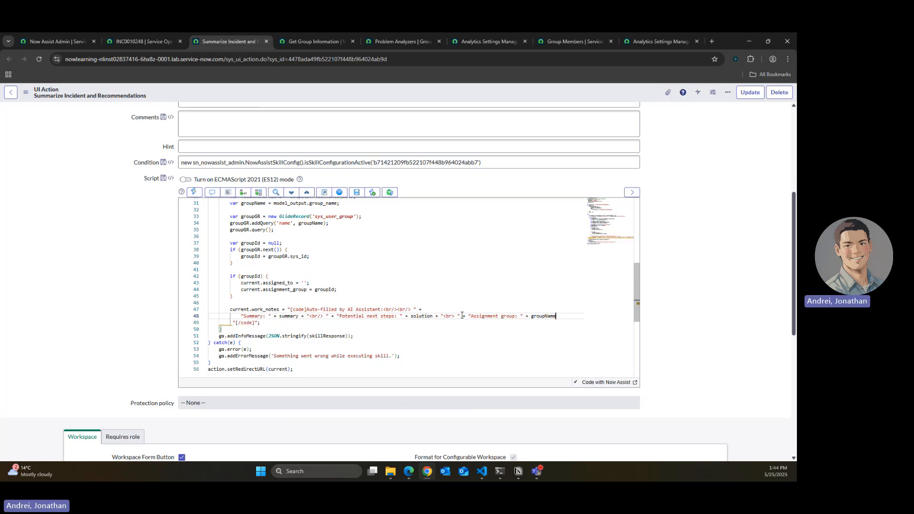
text(+)
click(231, 193)
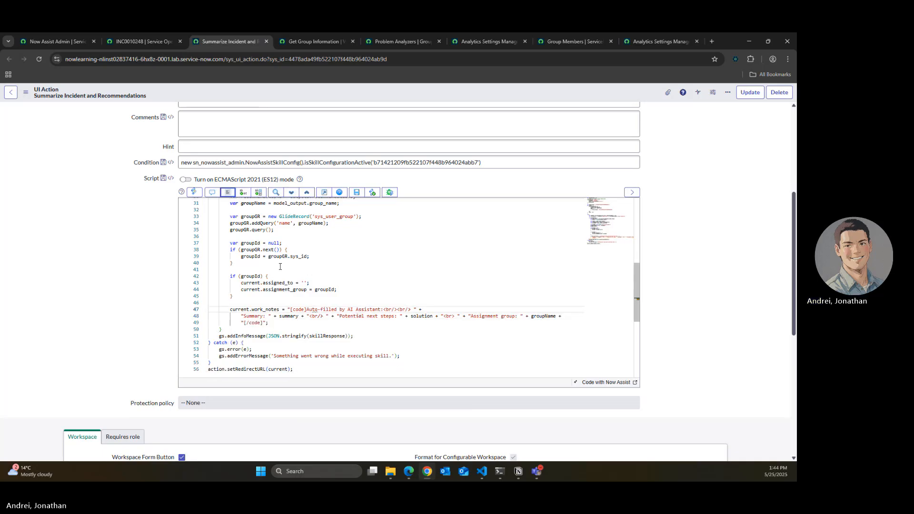
click(289, 322)
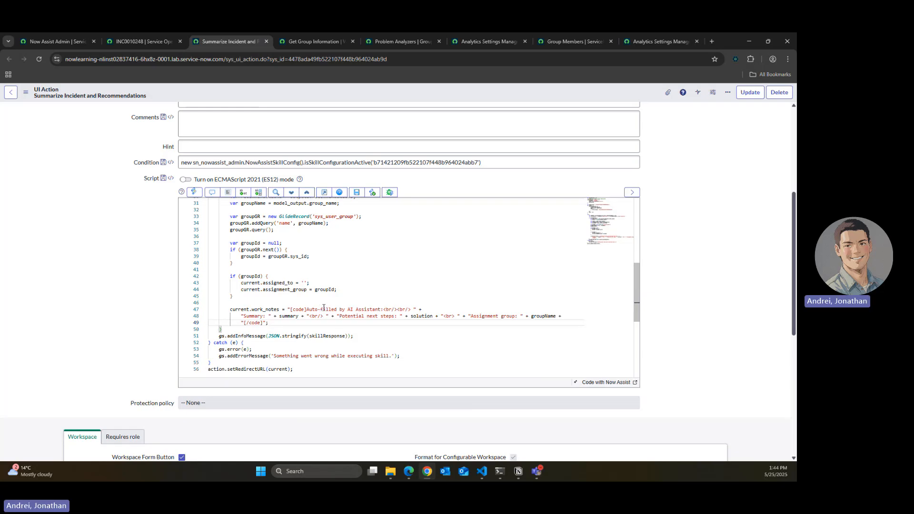
Step: Insert current.update(); above the gs.addInfoMessage line, with a blank line before and after it
click(364, 336)
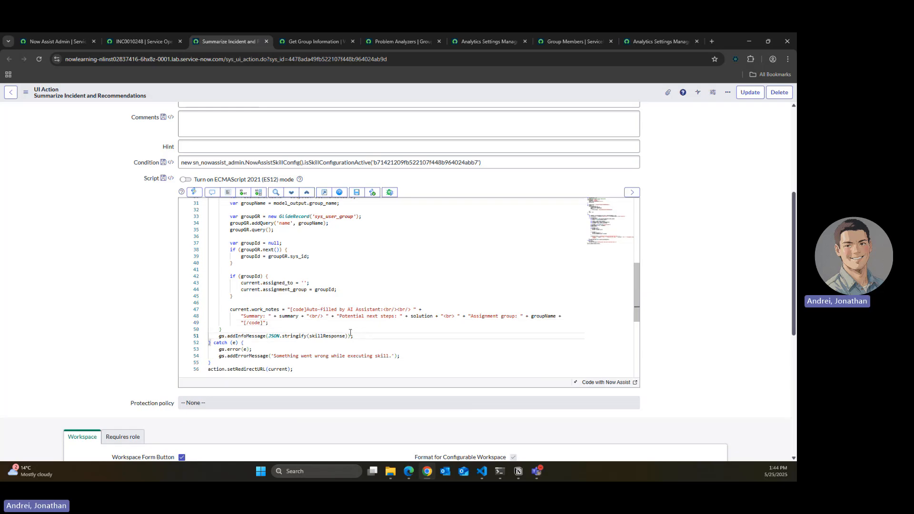
click(350, 333)
key(Return)
key(Return)
text(current.)
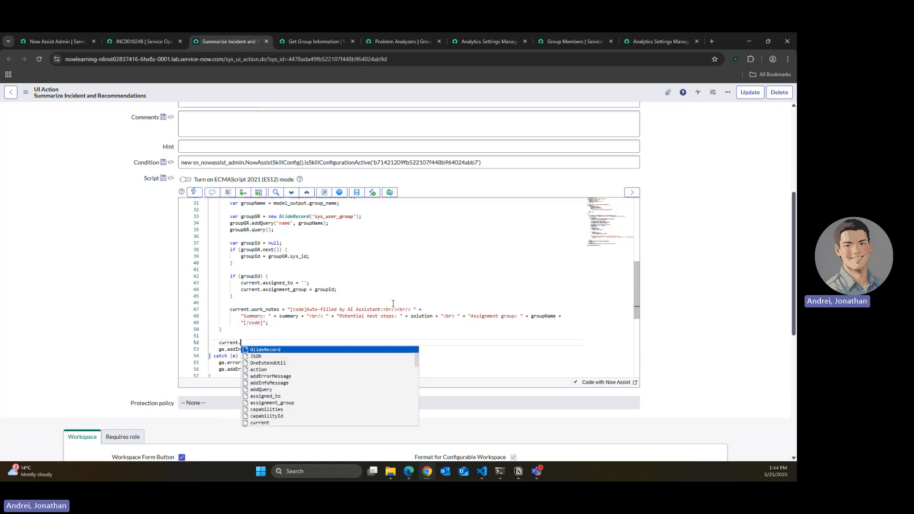
text(update();)
key(Return)
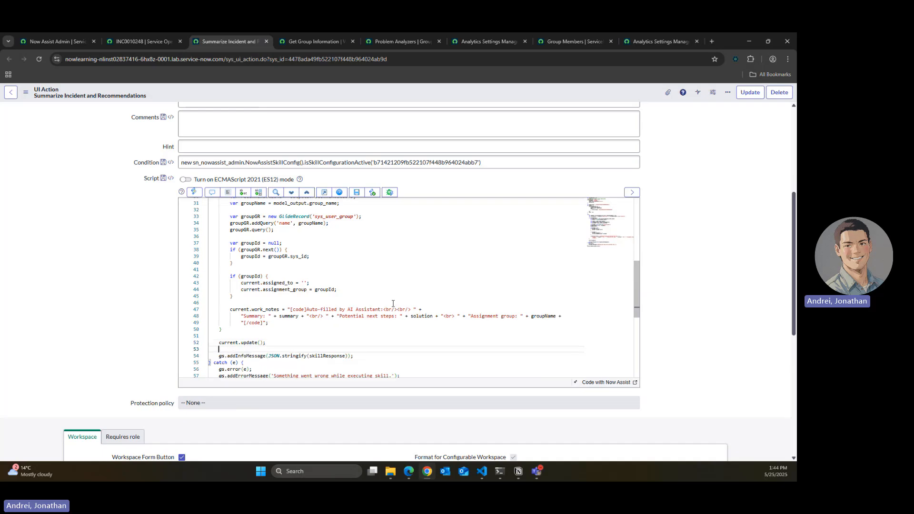
Step: Replace JSON.stringify(skillResponse) in gs.addInfoMessage with the string "AI Assistant updated the record with a"
scroll(366, 312, down, 2)
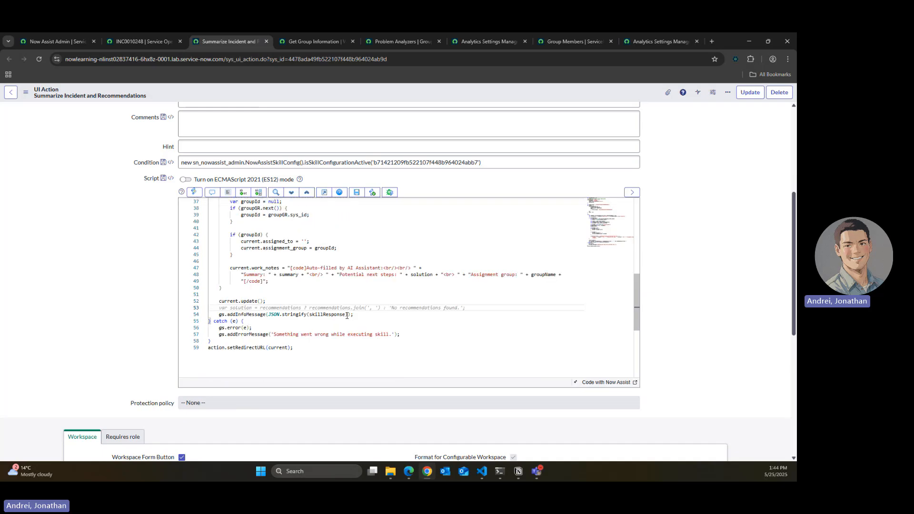
click(347, 314)
drag(347, 314, 272, 316)
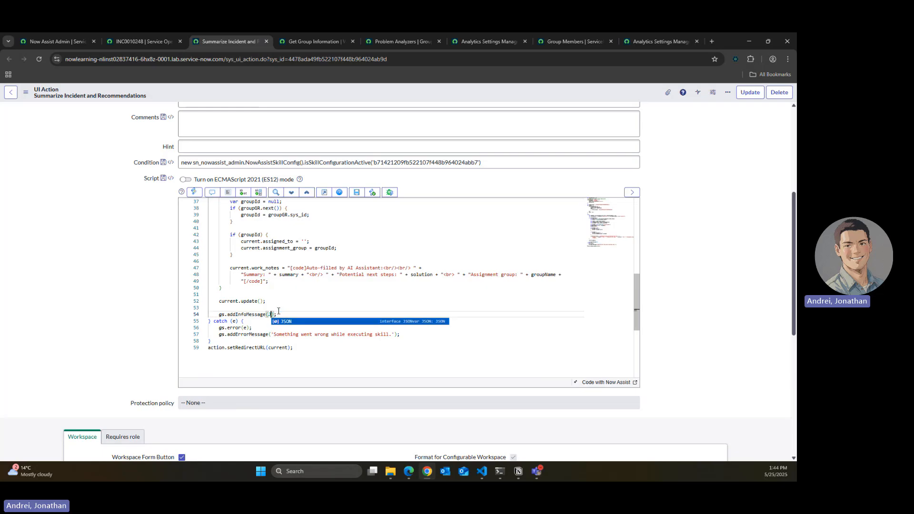
key(BackSpace)
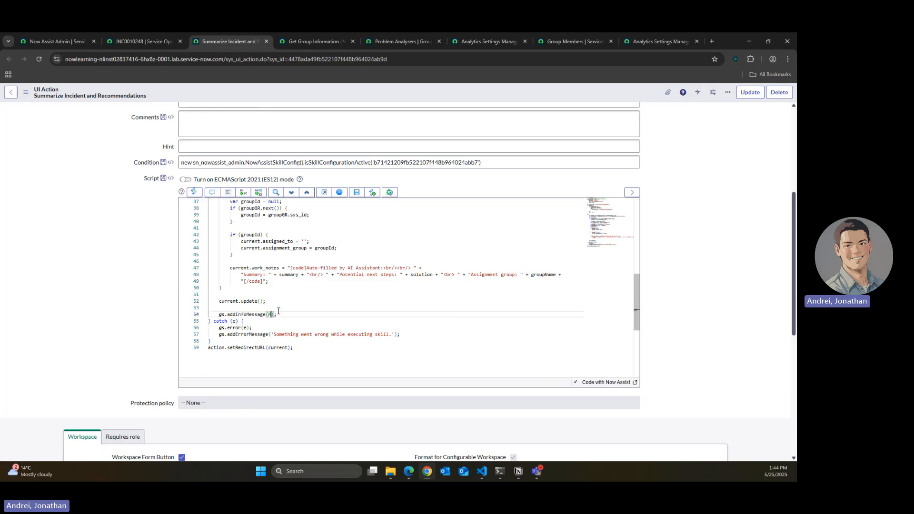
text("AI Assistant updated the)
text(wi)
text(h a)
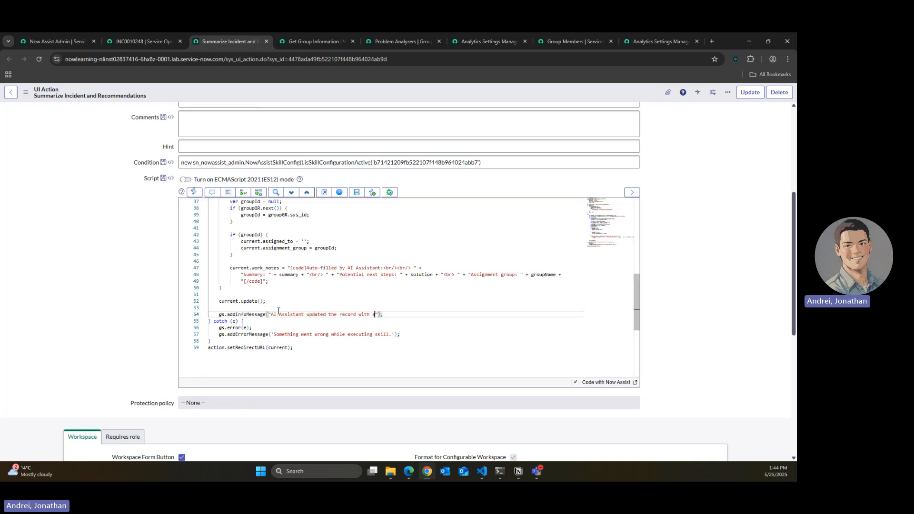
Step: Replace "record with a" in the info message with "work notes with a summary and recommended next steps, as well as "
key(BackSpace)
key(BackSpace)
key(BackSpace)
key(BackSpace)
key(BackSpace)
key(BackSpace)
key(BackSpace)
key(BackSpace)
key(BackSpace)
key(BackSpace)
key(BackSpace)
text(work notes with a summary and recommended next steps, as well as )
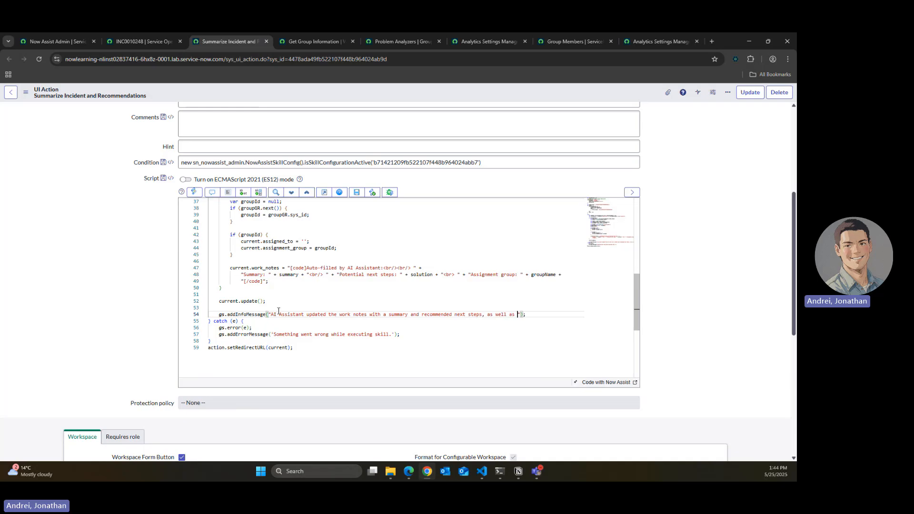
Step: Finish the info message with "automatically assigned it to a support group" and save the UI action
text(automatically assigned it to a supp)
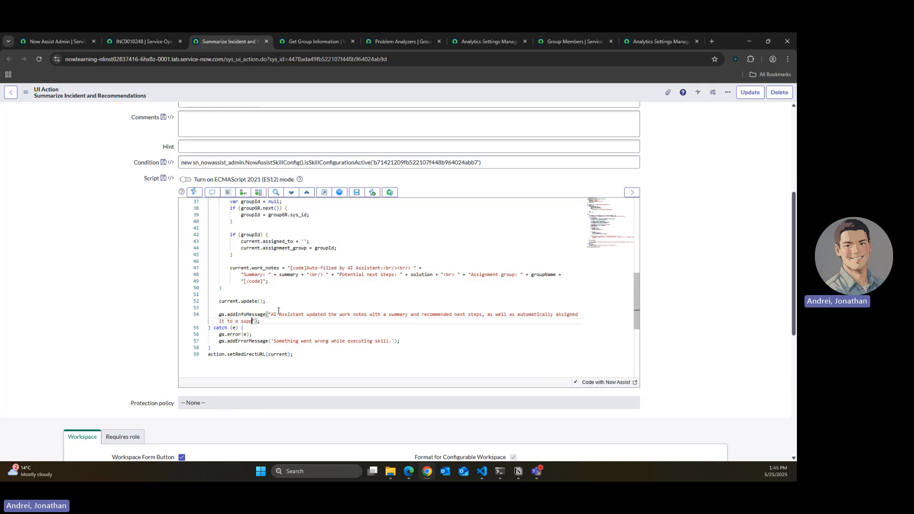
text(ort group)
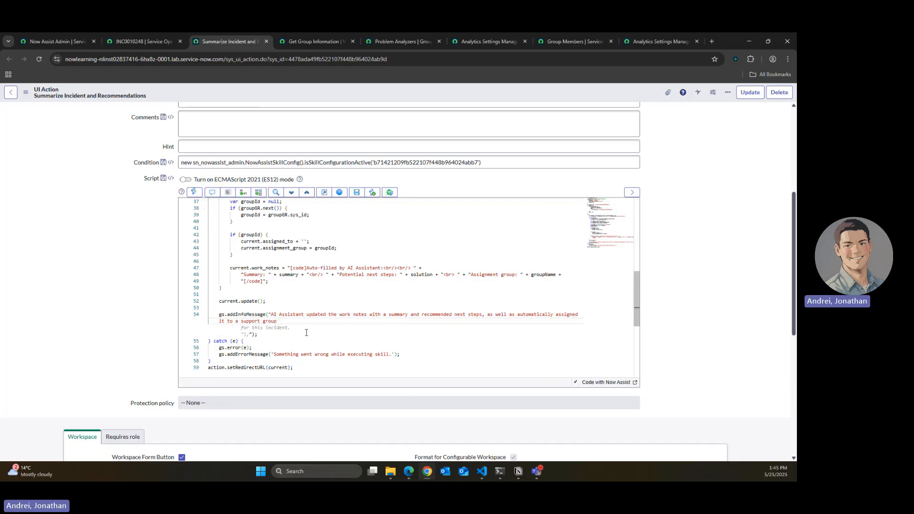
scroll(475, 287, up, 6)
scroll(465, 291, down, 6)
key(ctrl+s)
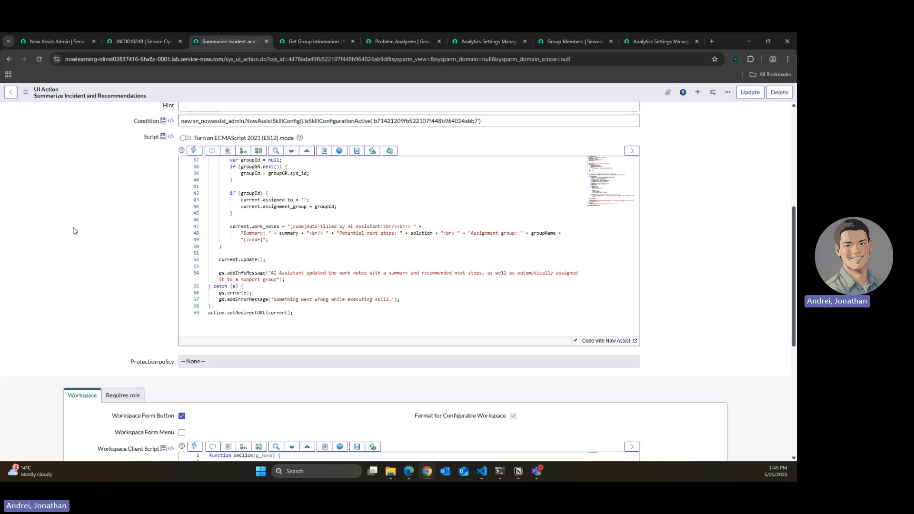
Step: Review the saved script, and run Summarize Incident and Recommendations on incident INC0010248
scroll(40, 263, up, 1)
scroll(343, 314, up, 5)
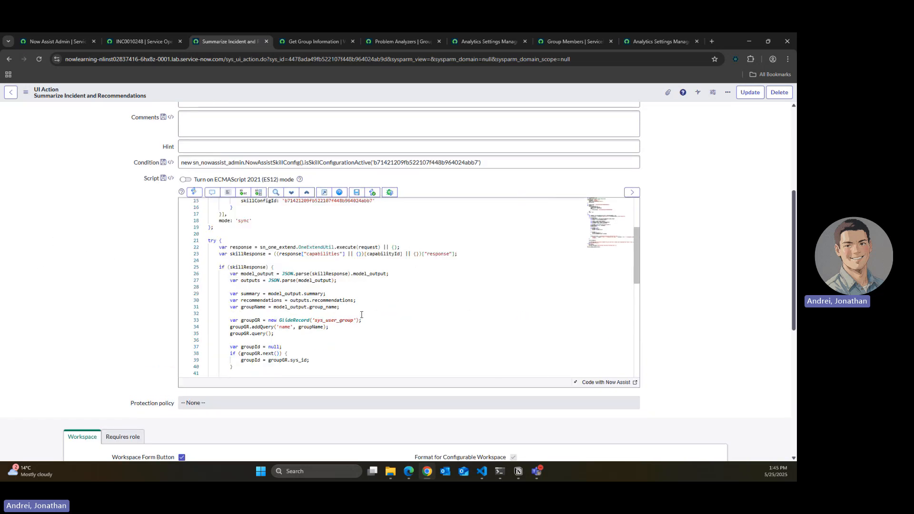
scroll(342, 315, down, 5)
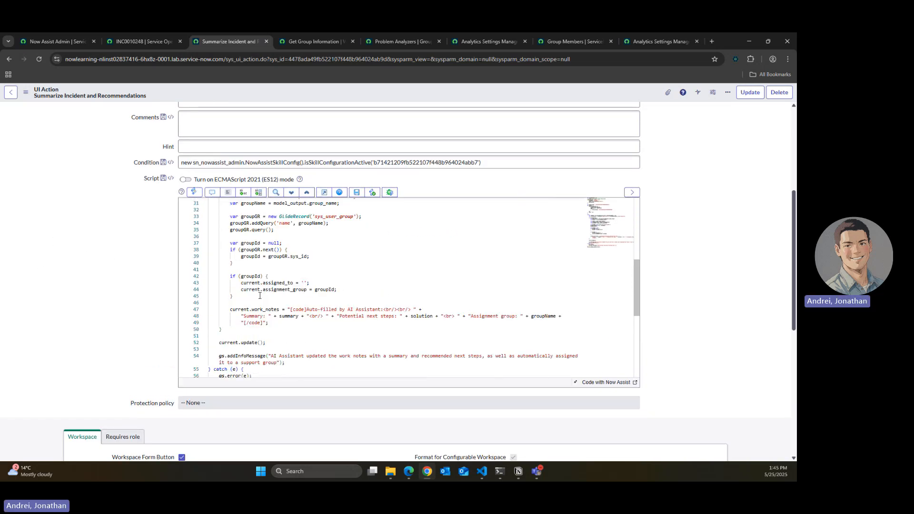
click(141, 32)
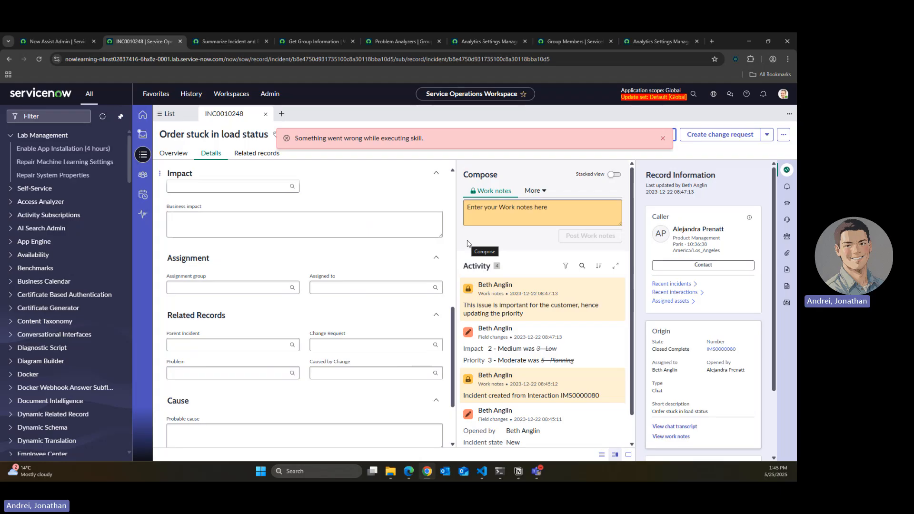
Step: Return to the Summarize Incident and Recommendations UI action and reload its form
click(259, 42)
scroll(155, 319, up, 5)
scroll(98, 257, down, 2)
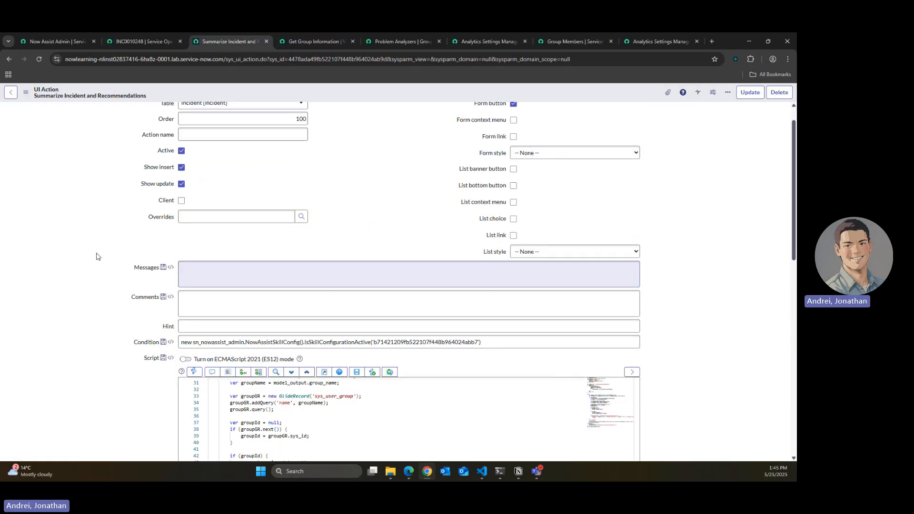
click(39, 59)
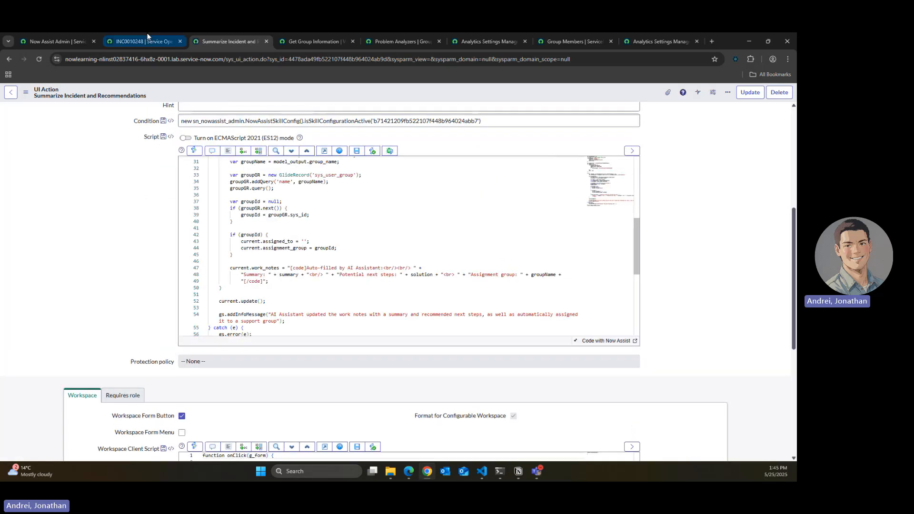
Step: Find the system logs from the incident workspace, open the full log in a new tab and examine the script error entries
click(147, 38)
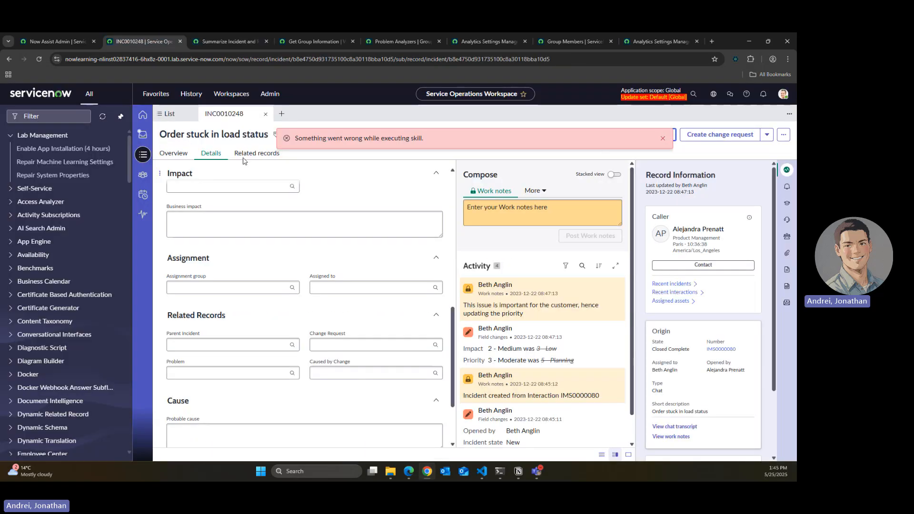
click(62, 114)
text(system logs)
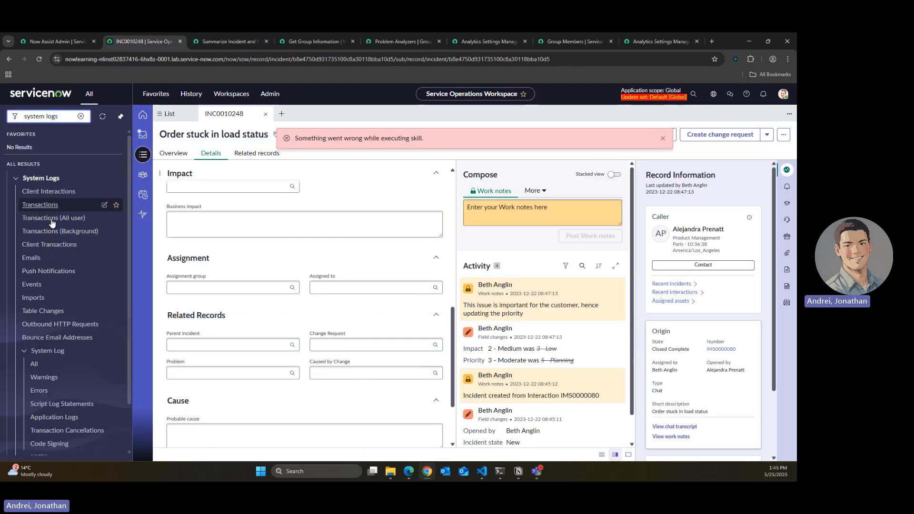
scroll(50, 285, down, 1)
middle_click(48, 313)
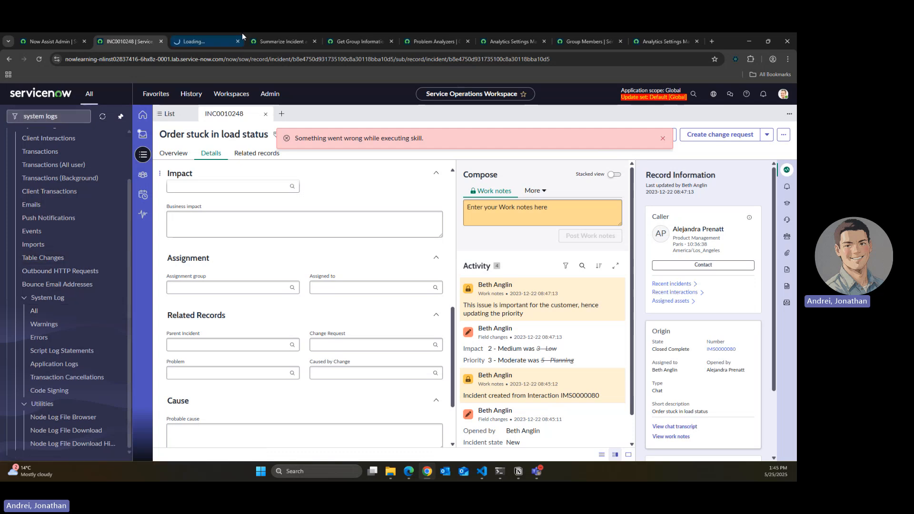
click(217, 40)
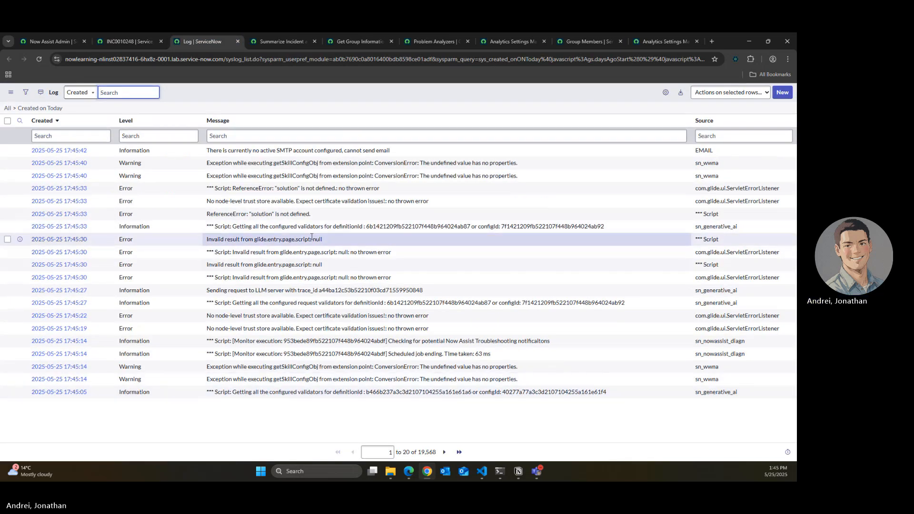
drag(266, 214, 254, 214)
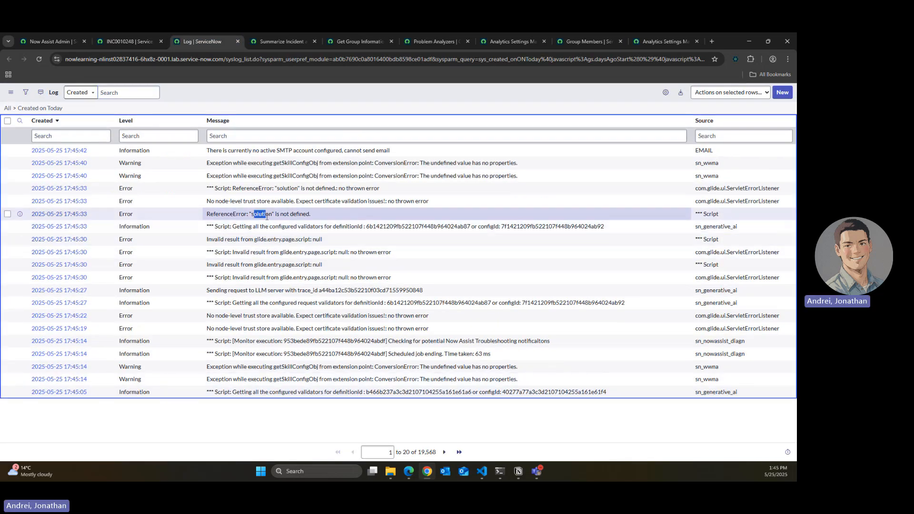
Step: Search the UI action's script for "solution"
click(164, 38)
click(285, 37)
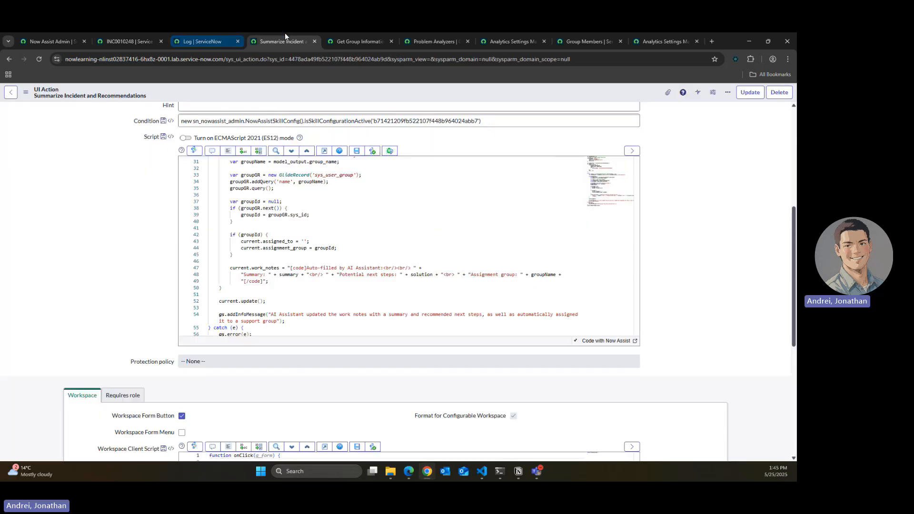
scroll(358, 250, up, 2)
scroll(357, 254, up, 1)
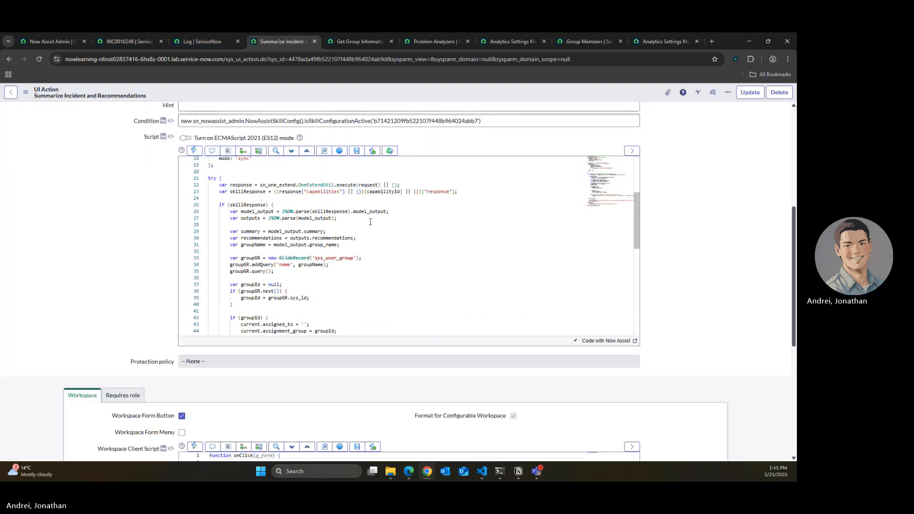
click(371, 224)
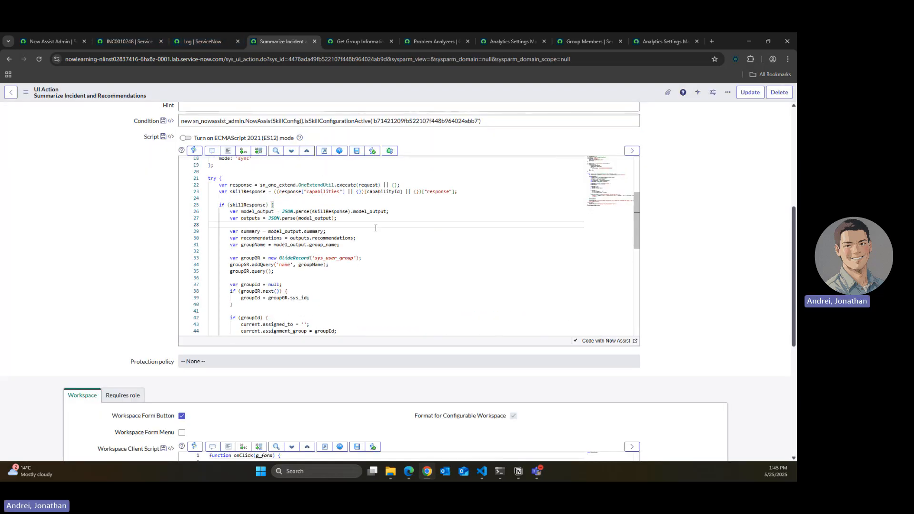
scroll(380, 238, down, 1)
click(383, 244)
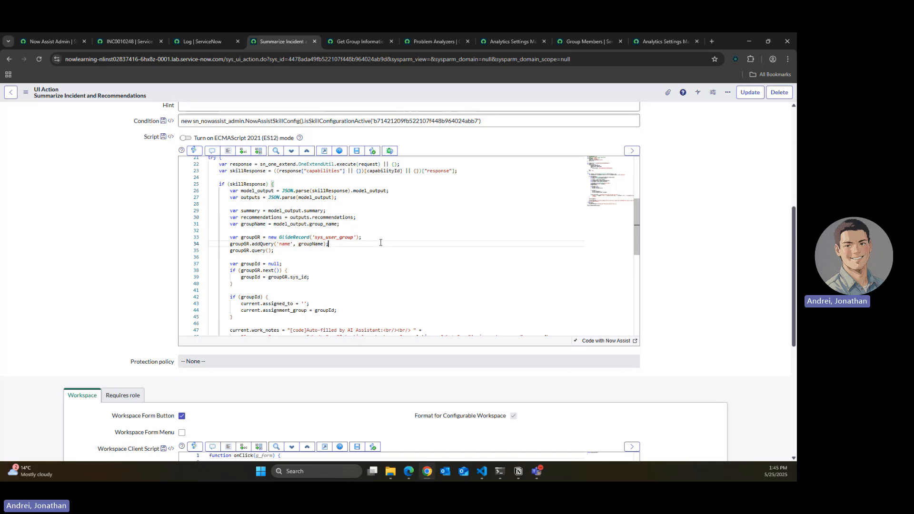
scroll(382, 245, up, 1)
key(ctrl+f)
text(solution)
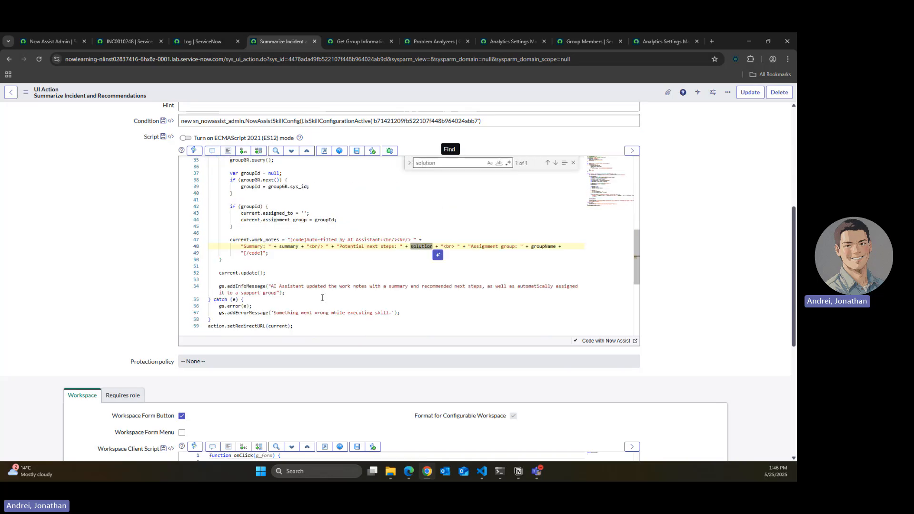
Step: Replace the solution variable in the work_notes line with recommendations and save the UI action
click(389, 261)
click(428, 240)
double_click(428, 246)
scroll(431, 259, up, 2)
scroll(441, 269, up, 1)
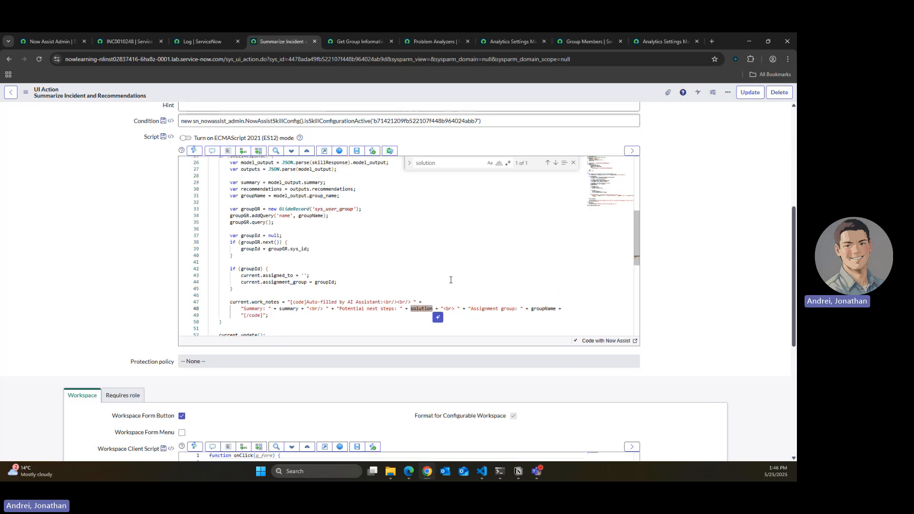
text(recommendations)
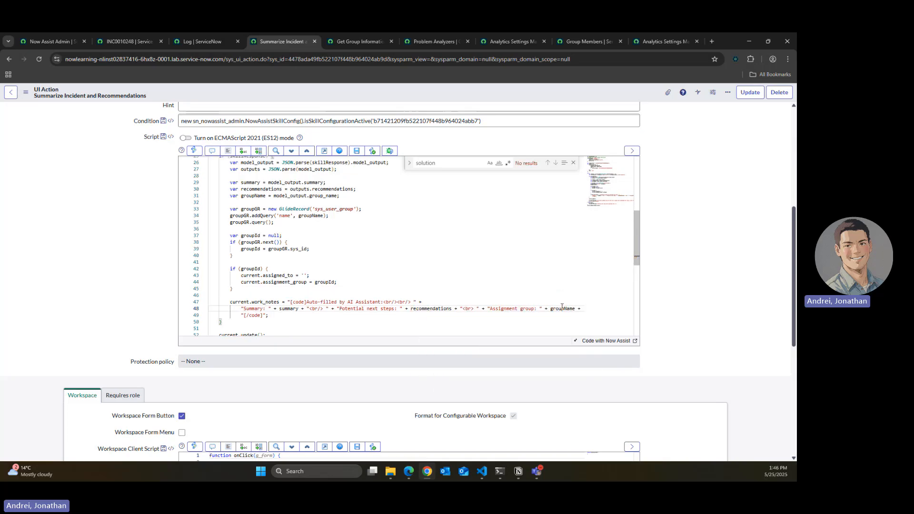
key(ctrl+s)
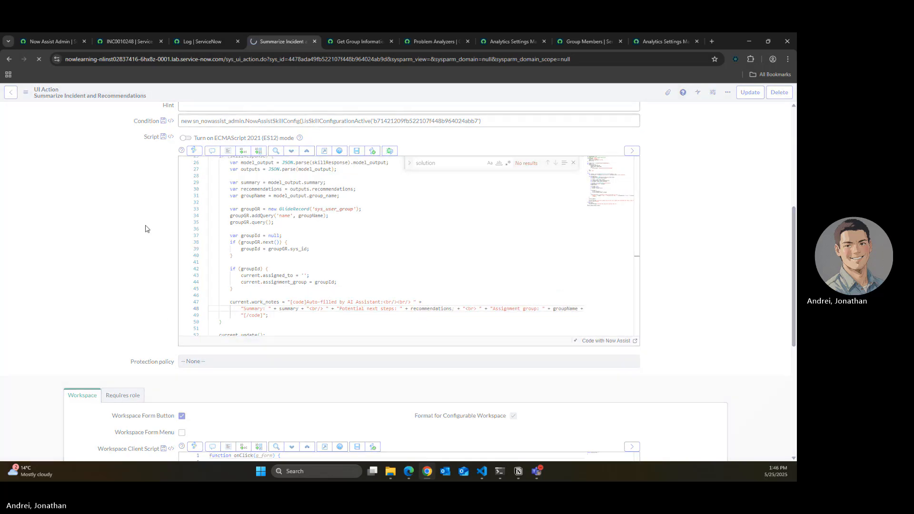
Step: Go back to incident INC0010248 and run Summarize Incident and Recommendations again
click(177, 34)
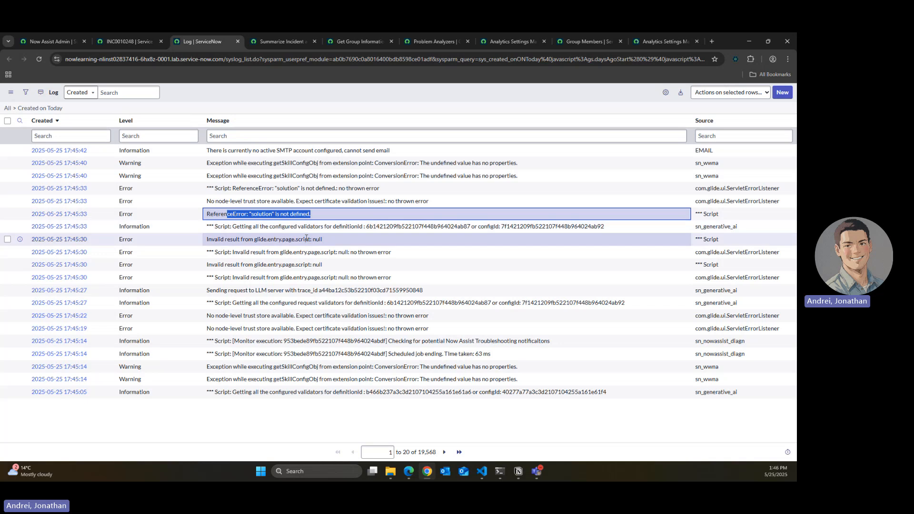
key(Down)
key(Down)
key(ctrl+shift+Tab)
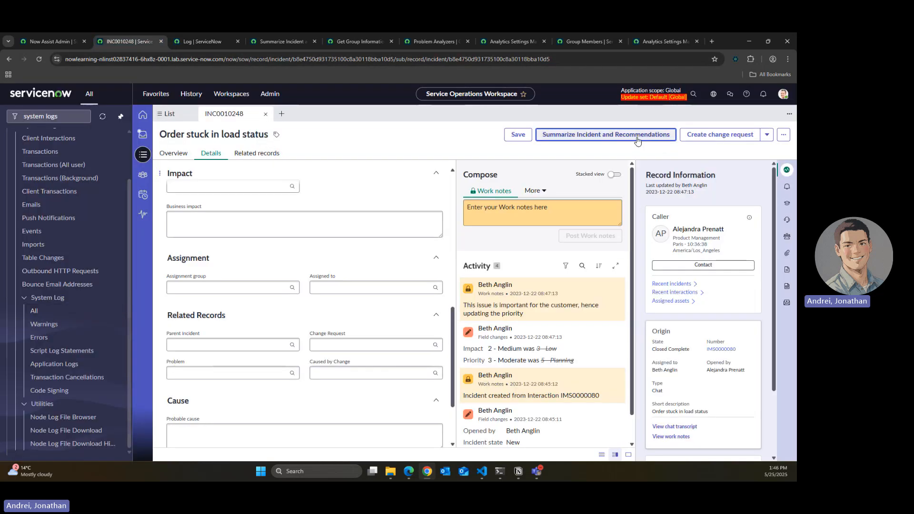
click(638, 138)
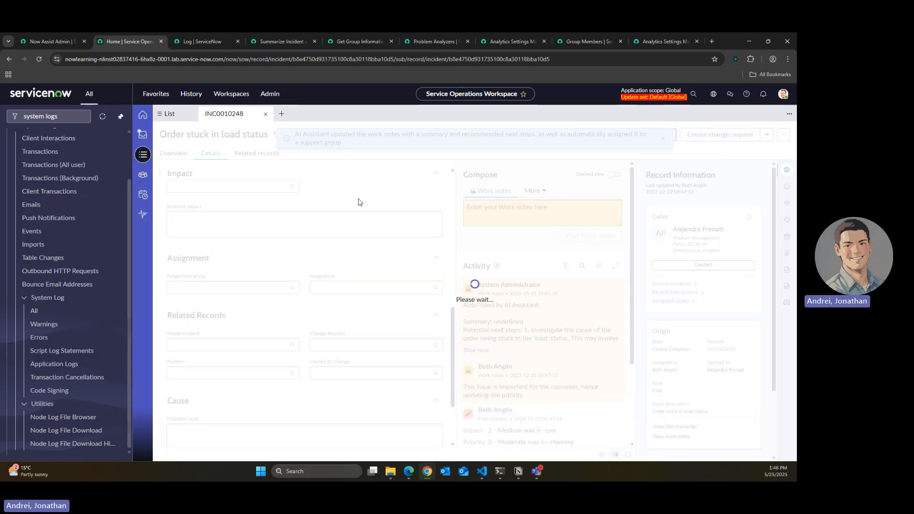
Step: Expand the new AI Assistant work note and examine its summary, next steps and assignment group
scroll(491, 276, down, 1)
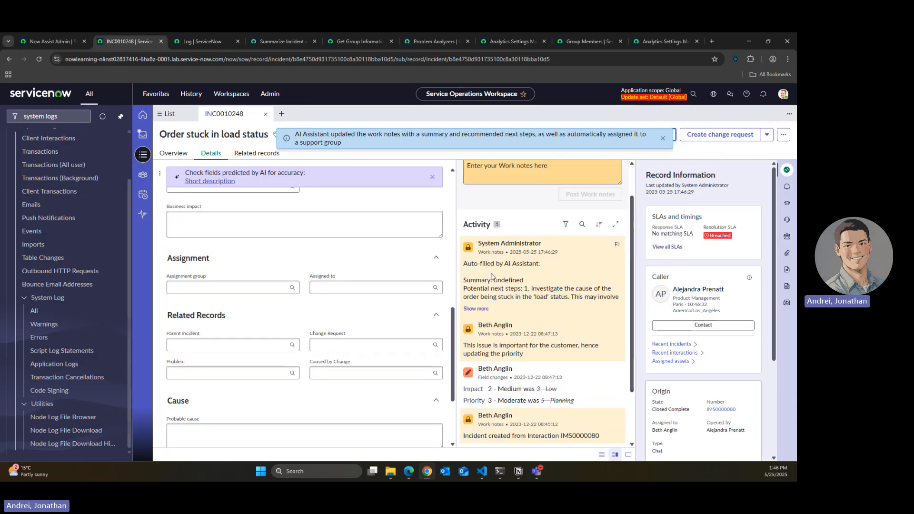
double_click(503, 280)
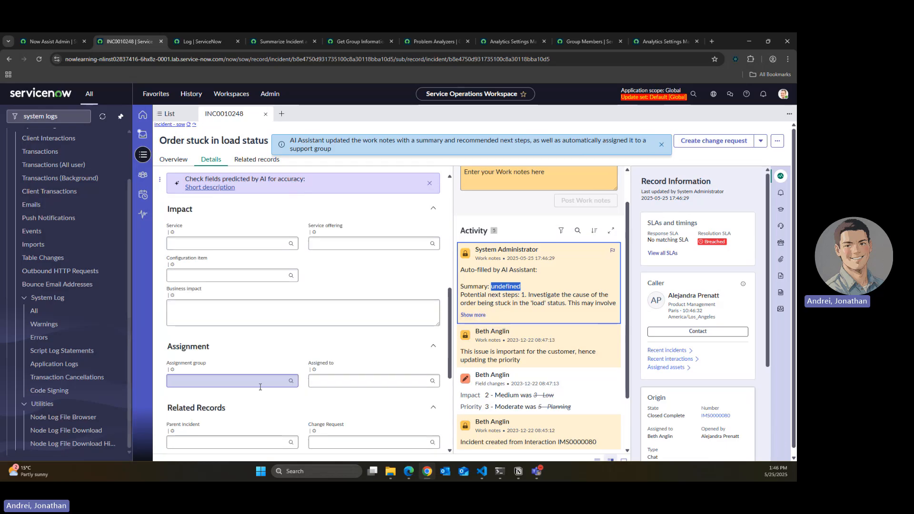
click(473, 315)
scroll(533, 314, down, 1)
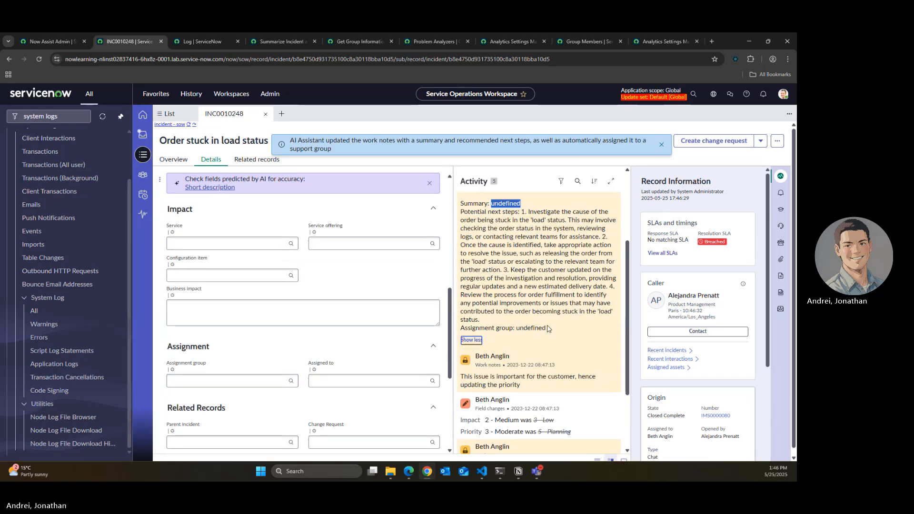
drag(547, 329, 516, 329)
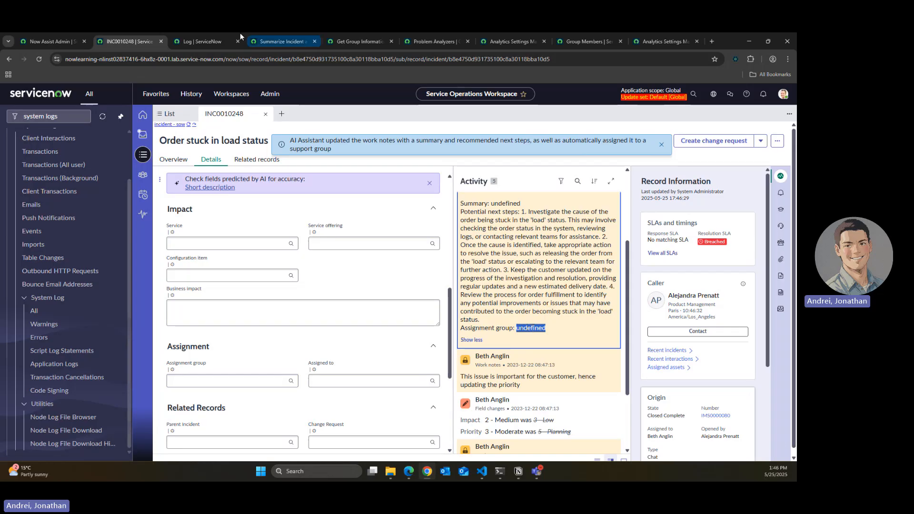
scroll(562, 264, up, 2)
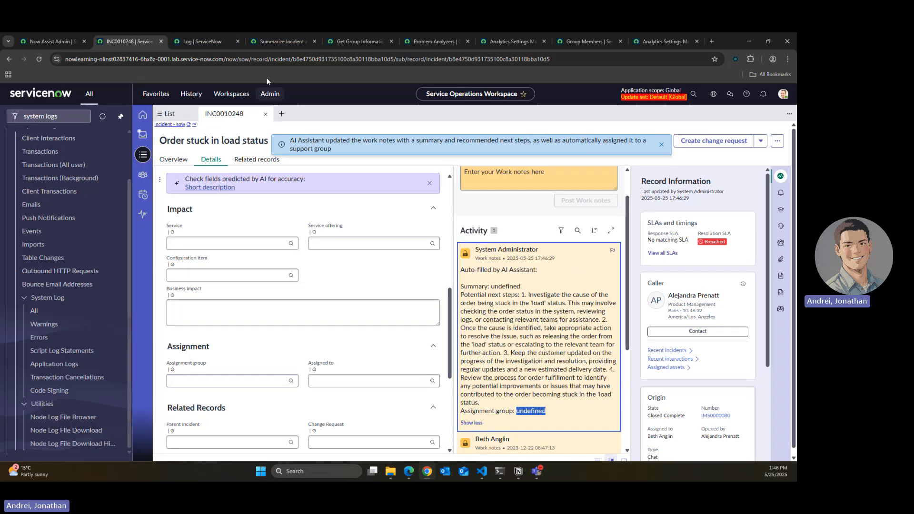
Step: Return to the UI action script and examine how the summary used in work_notes is assigned from the parsed skill output
click(216, 34)
click(276, 34)
click(352, 34)
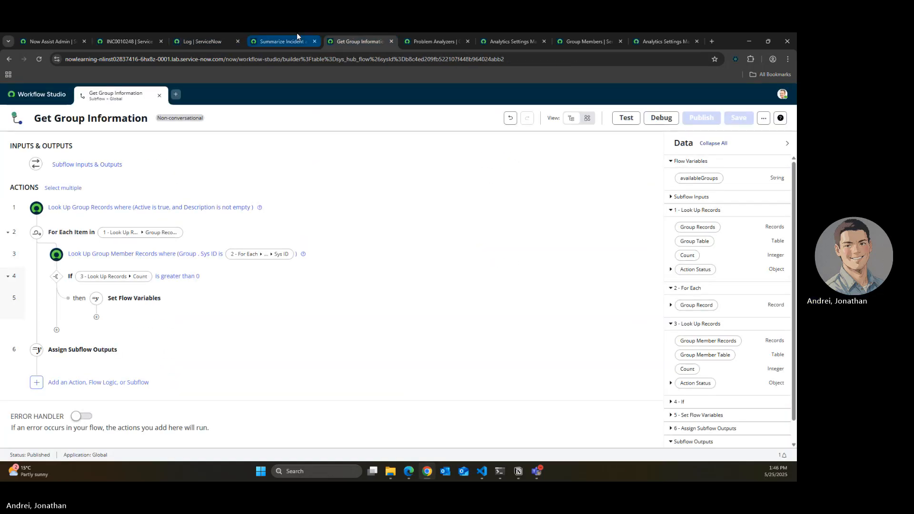
click(296, 36)
scroll(385, 266, down, 10)
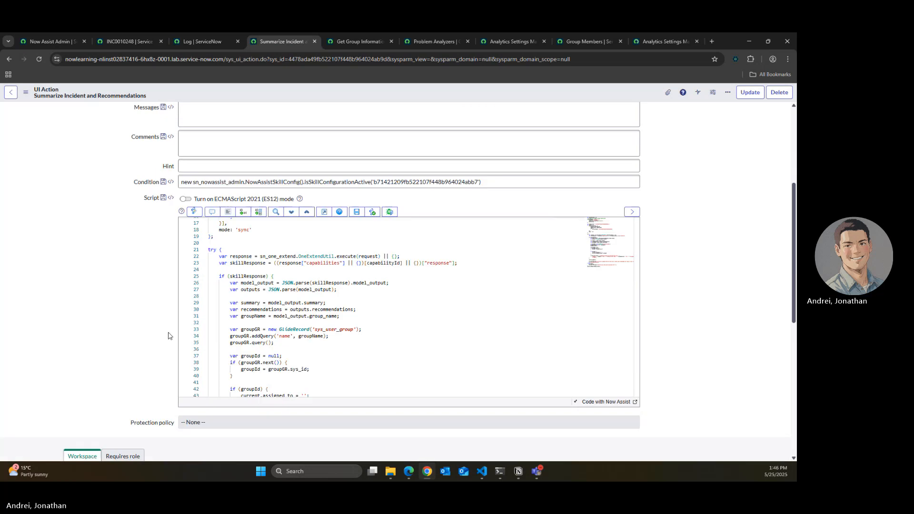
scroll(248, 310, down, 3)
click(282, 335)
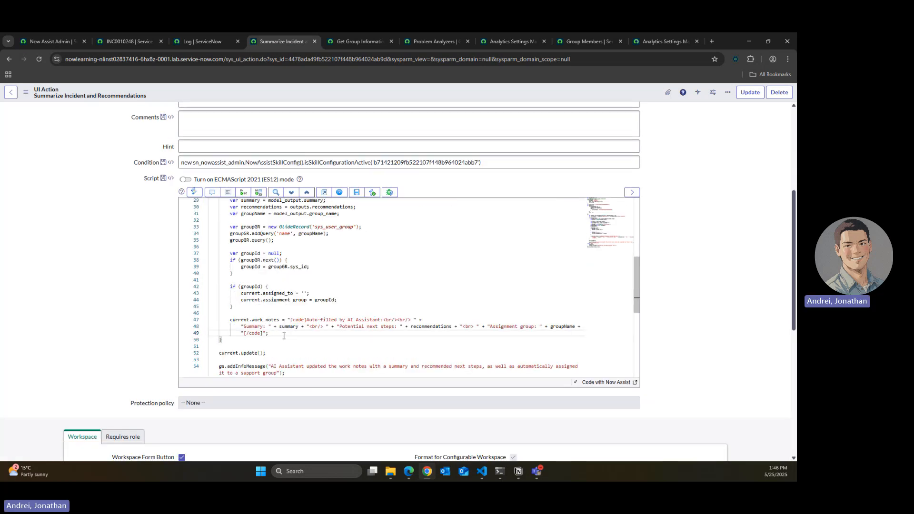
click(290, 327)
scroll(305, 320, up, 1)
click(246, 221)
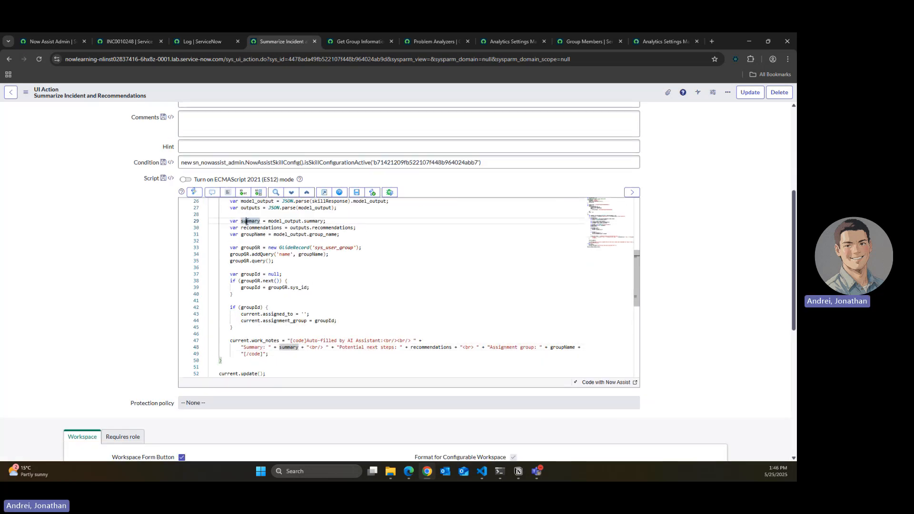
click(270, 221)
click(312, 221)
scroll(312, 222, up, 1)
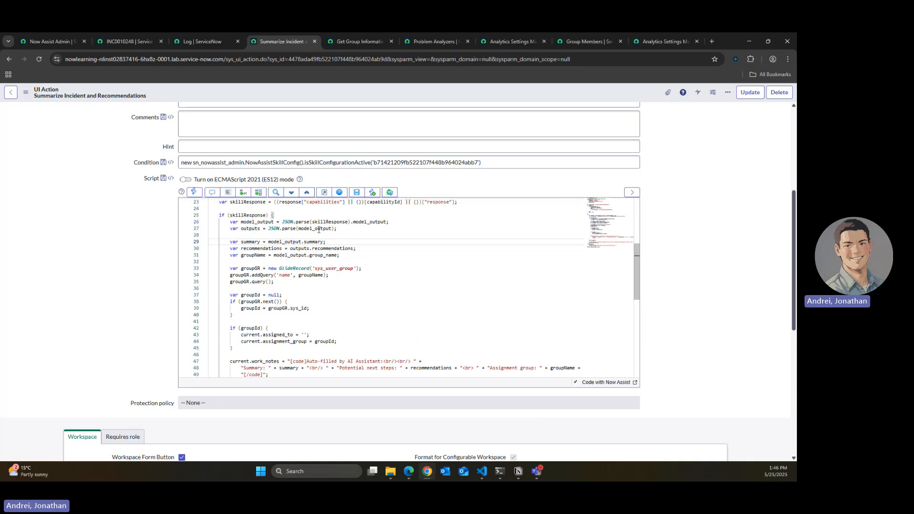
mouse_move(216, 33)
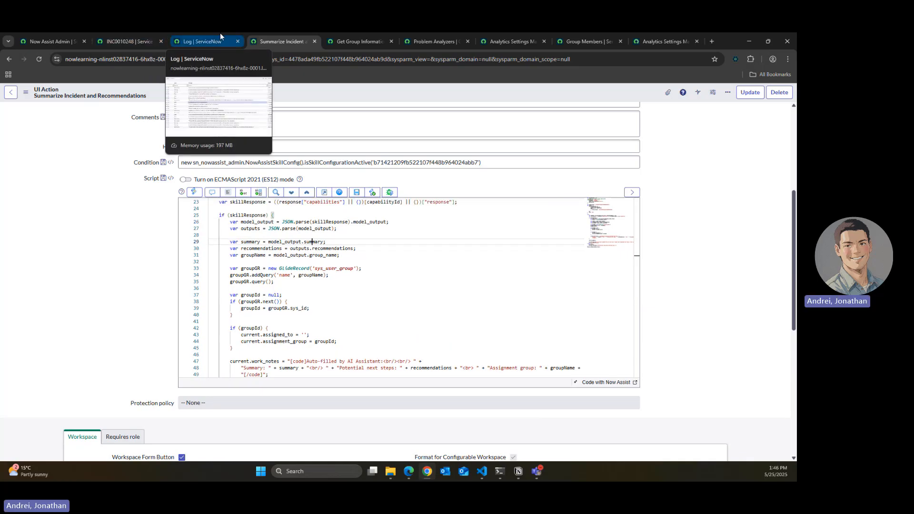
click(220, 36)
click(279, 34)
click(350, 34)
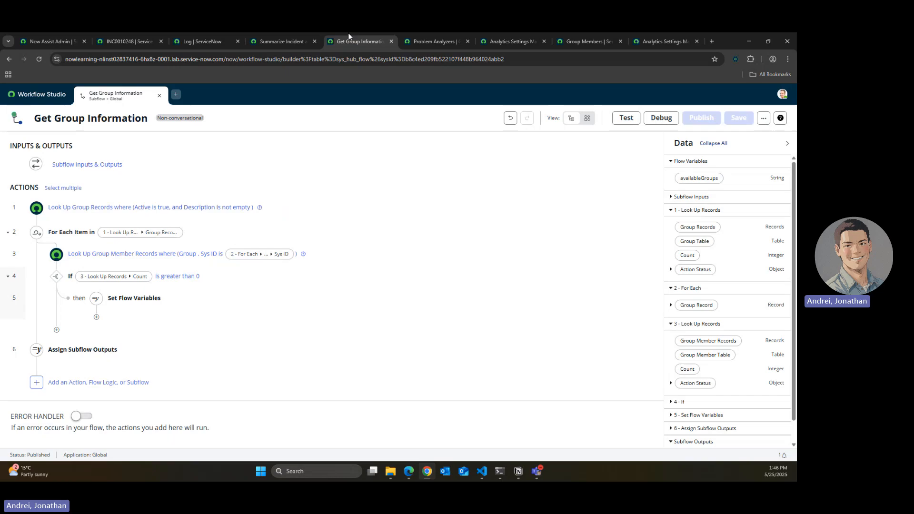
click(288, 34)
Step: Duplicate the gs.addInfoMessage statement below current.update() in the UI action script
scroll(357, 339, down, 2)
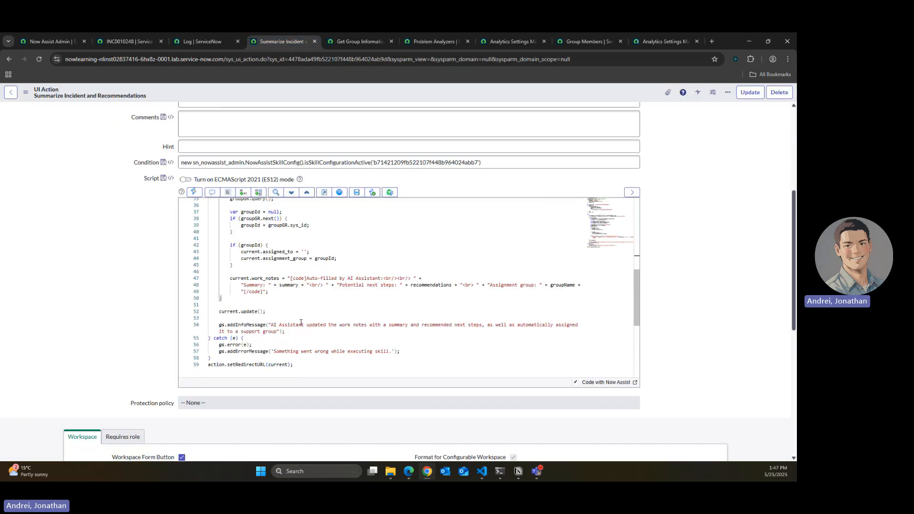
scroll(297, 322, up, 1)
scroll(290, 320, down, 1)
drag(286, 331, 219, 325)
key(ctrl+c)
click(419, 319)
key(Return)
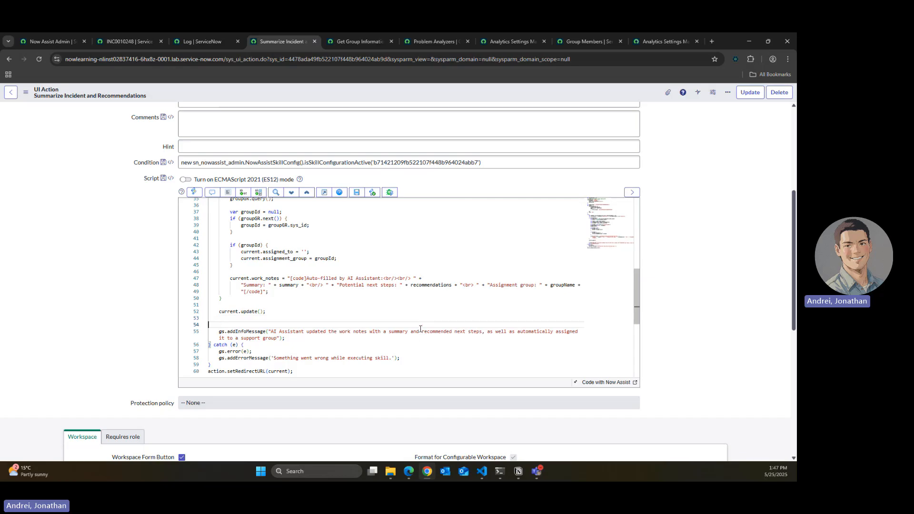
key(ctrl+v)
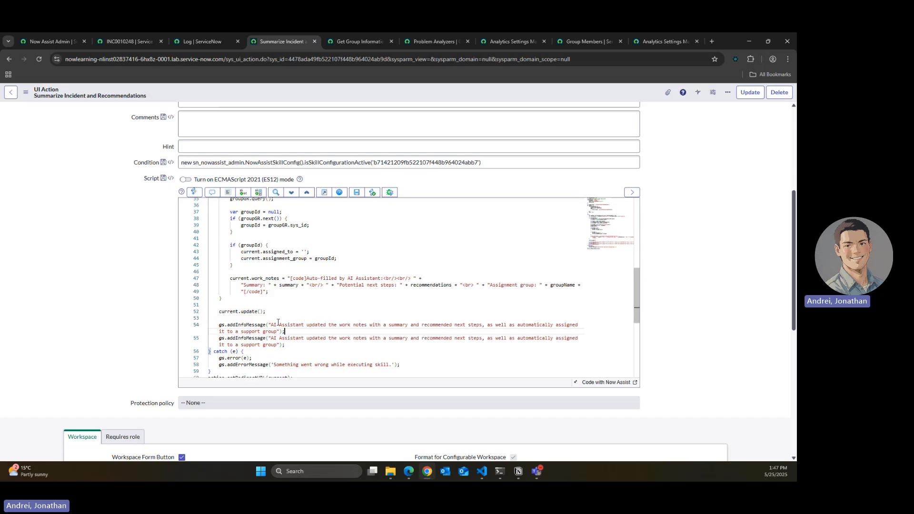
Step: Replace the message text in the first of the two gs.addInfoMessage calls with JSON.stringify(skillResponse) and save the UI action
drag(281, 329, 267, 325)
key(BackSpace)
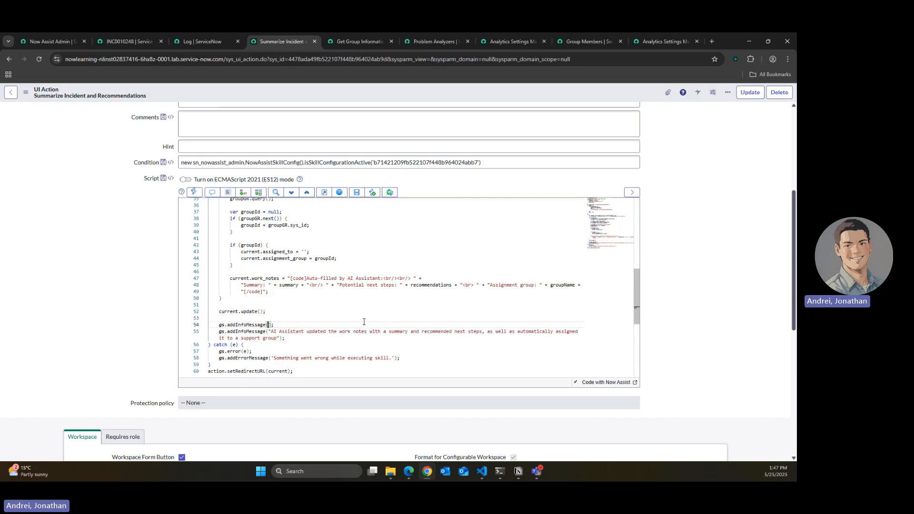
text(JSON.stringify()
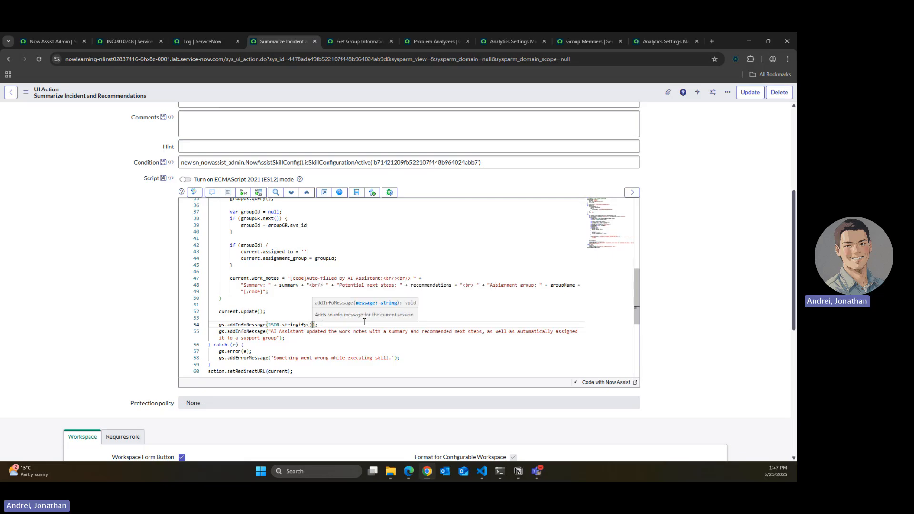
scroll(188, 320, up, 6)
scroll(238, 333, down, 5)
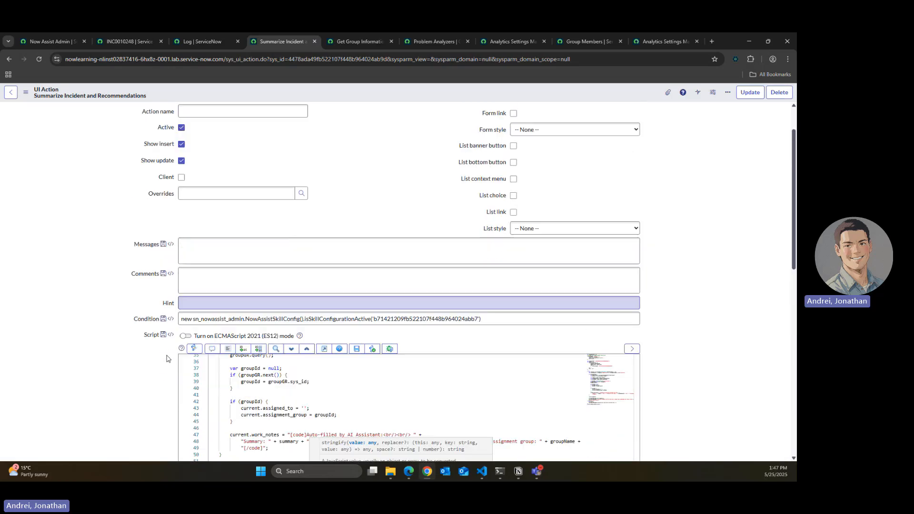
scroll(274, 356, up, 3)
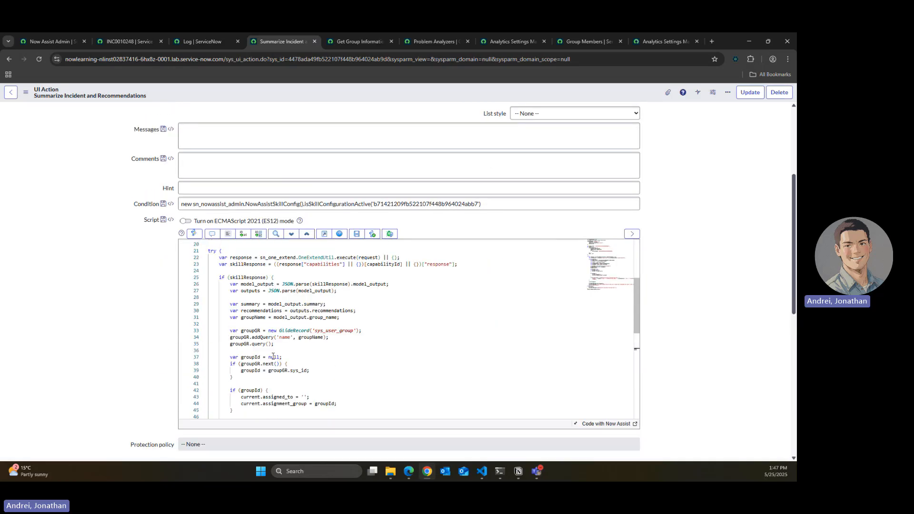
double_click(252, 291)
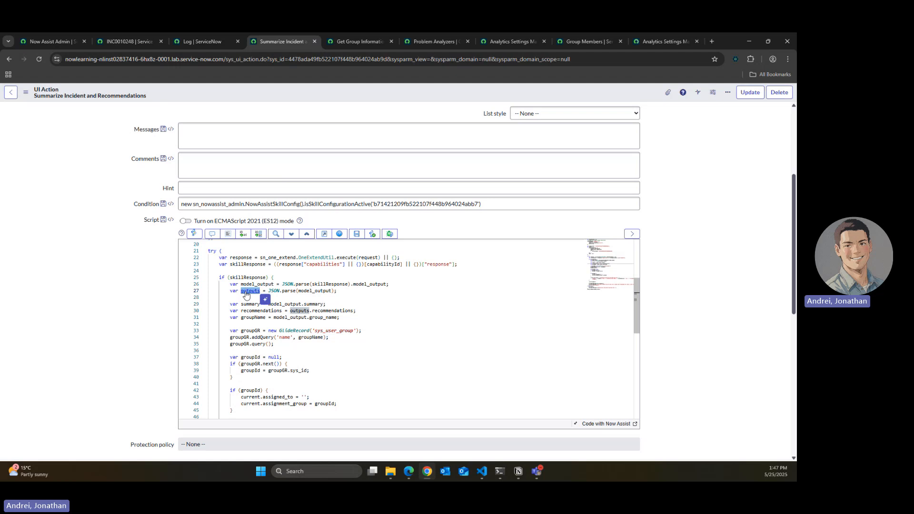
scroll(338, 330, down, 3)
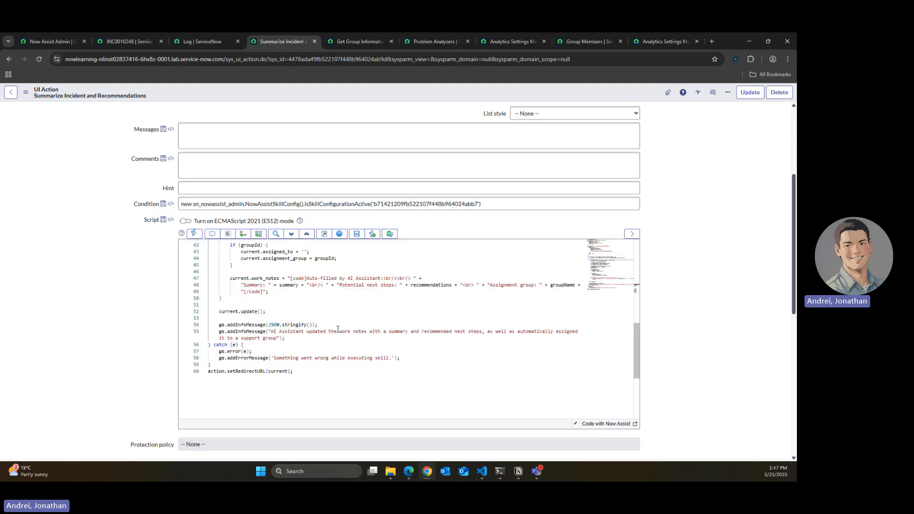
click(310, 324)
text(skillResponse)
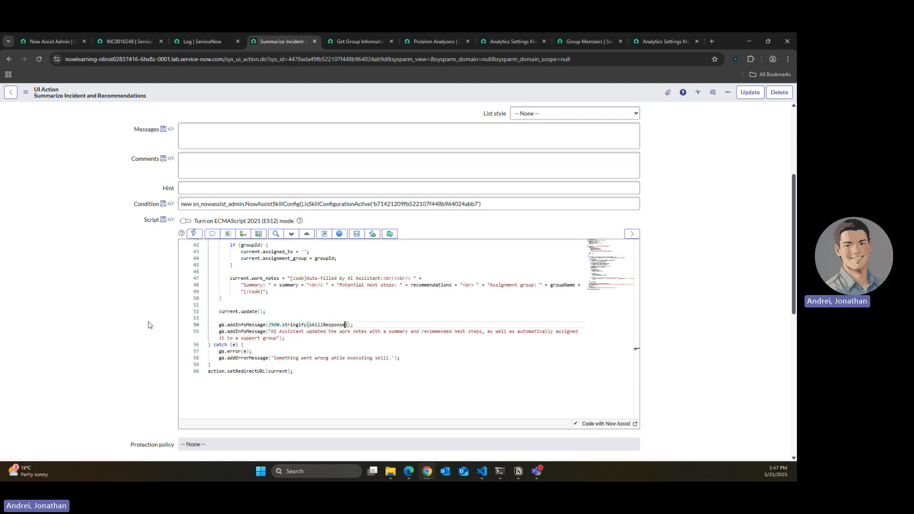
key(ctrl+s)
Step: Go back to incident INC0010248, run Summarize Incident and Recommendations again and expand the skill response message
click(151, 40)
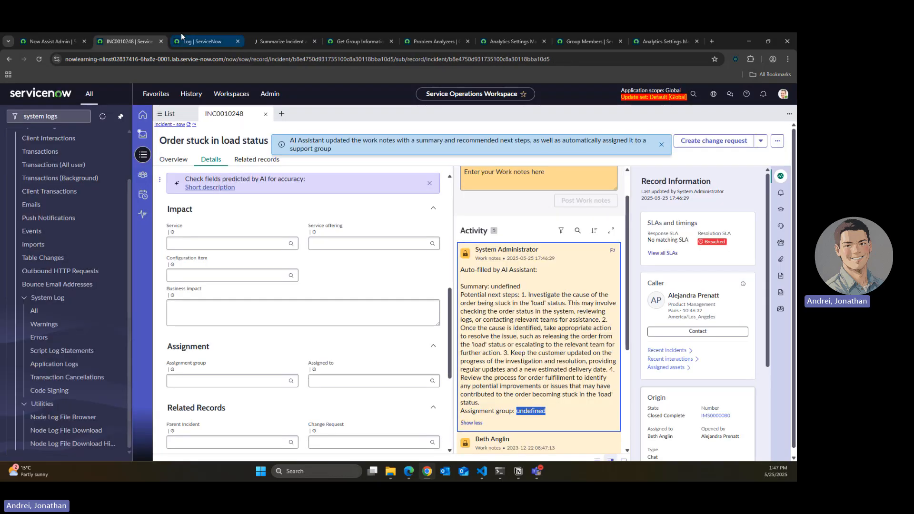
click(182, 35)
click(162, 36)
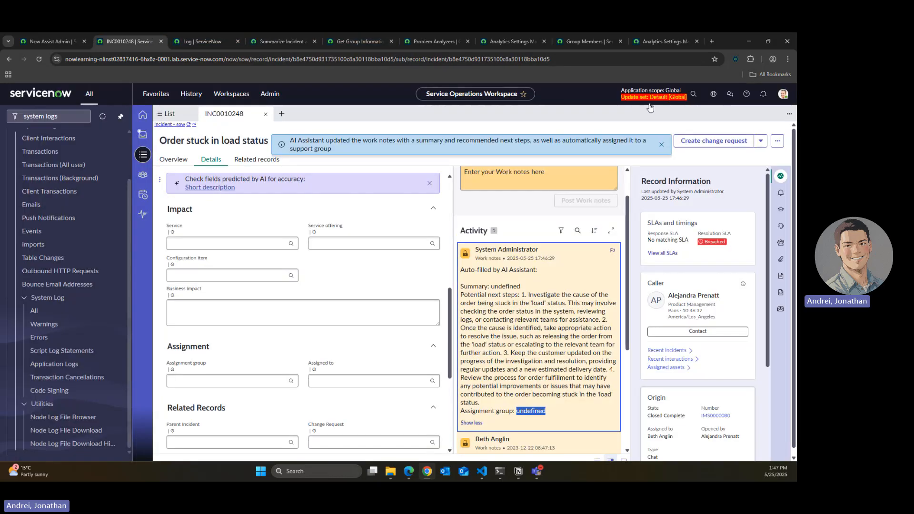
click(661, 145)
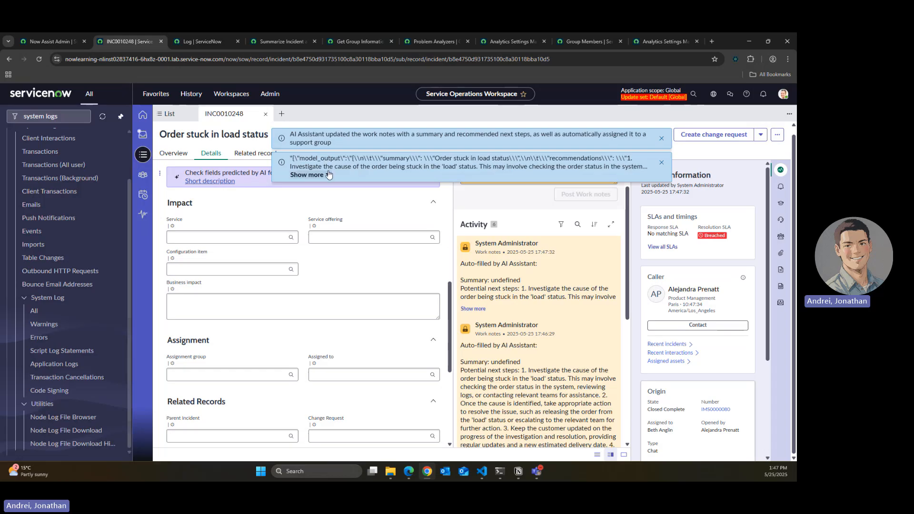
click(328, 175)
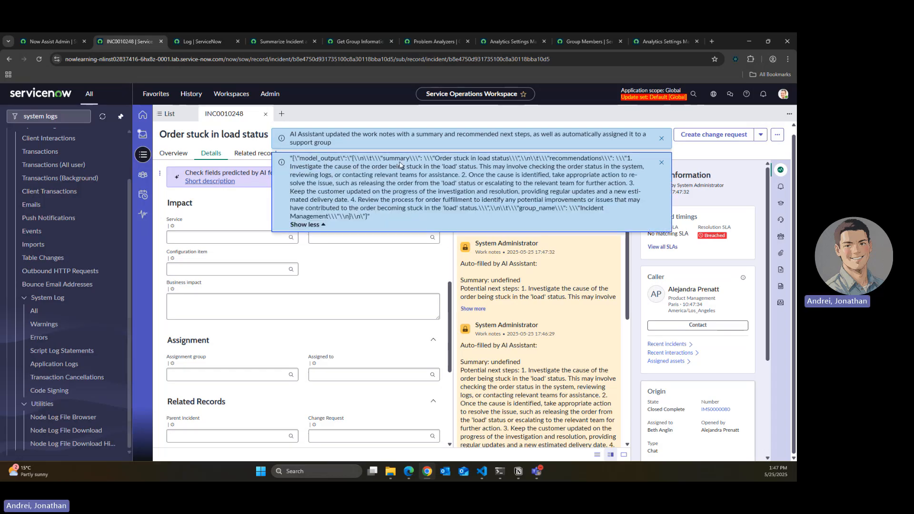
Step: Copy the summary key from the skill response message and search the UI action script for it
double_click(399, 158)
key(ctrl+c)
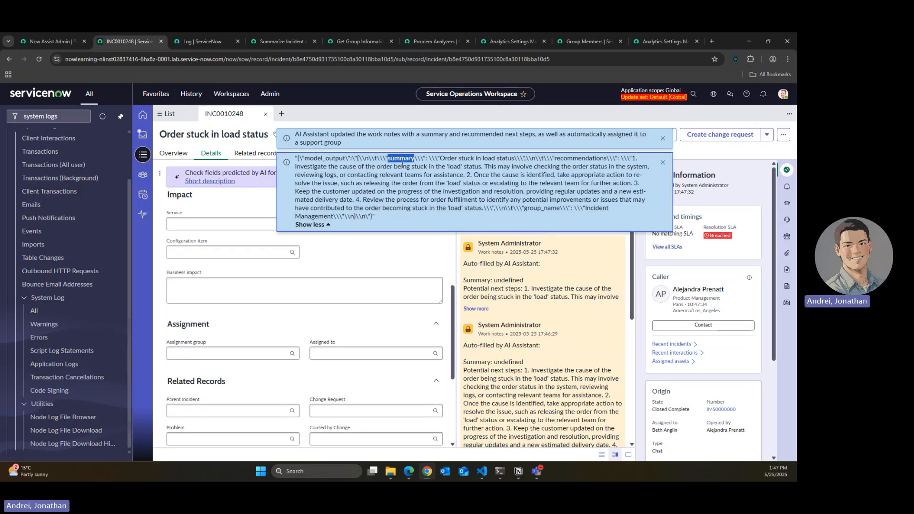
click(242, 42)
click(305, 42)
click(406, 239)
key(ctrl+f)
key(ctrl+v)
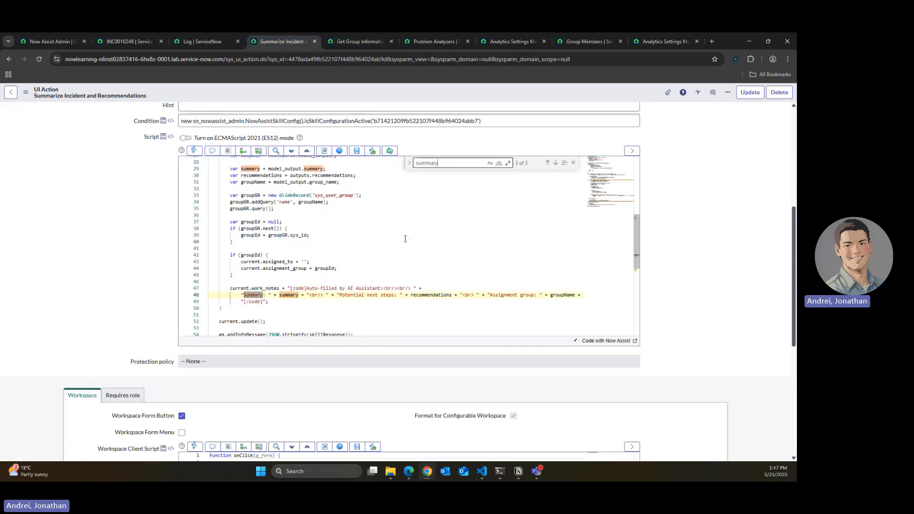
scroll(416, 244, up, 1)
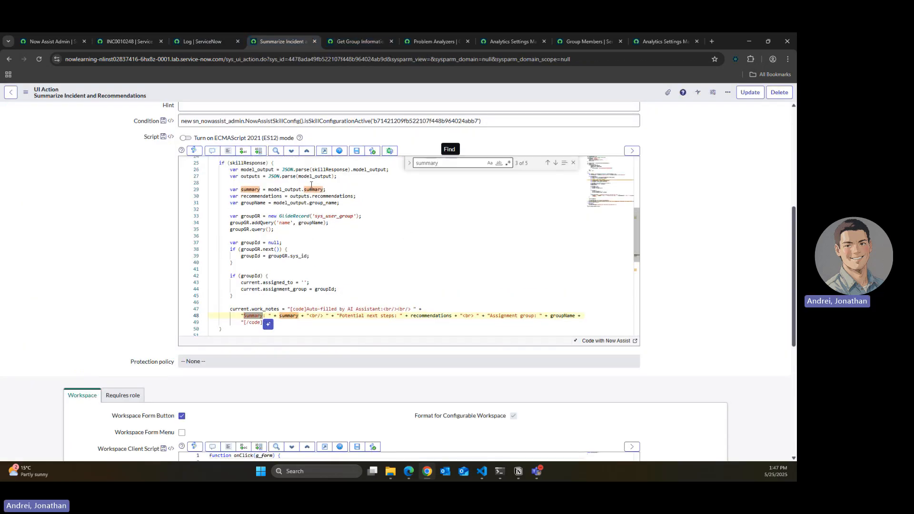
Step: Check the skill response on the incident, and add gs.log('summary is ' + summary); below the summary variable in the script
click(326, 189)
click(222, 34)
click(284, 34)
click(145, 34)
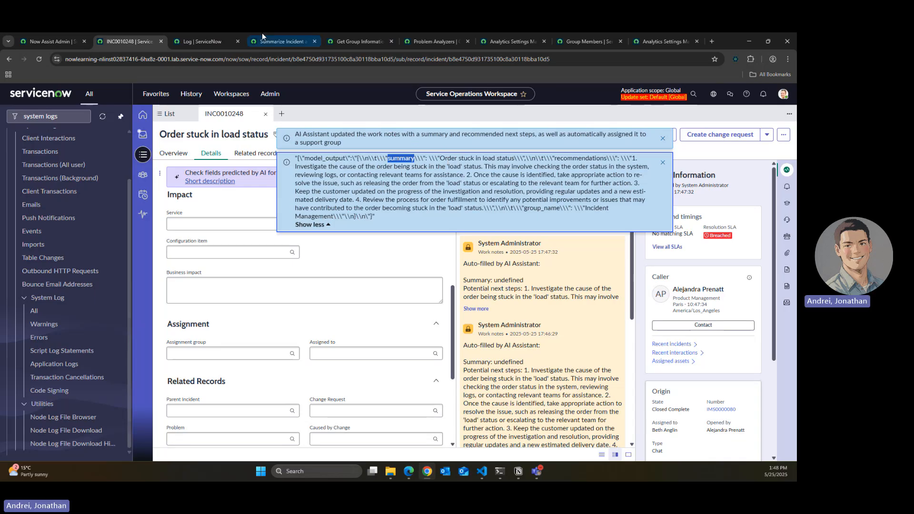
click(280, 41)
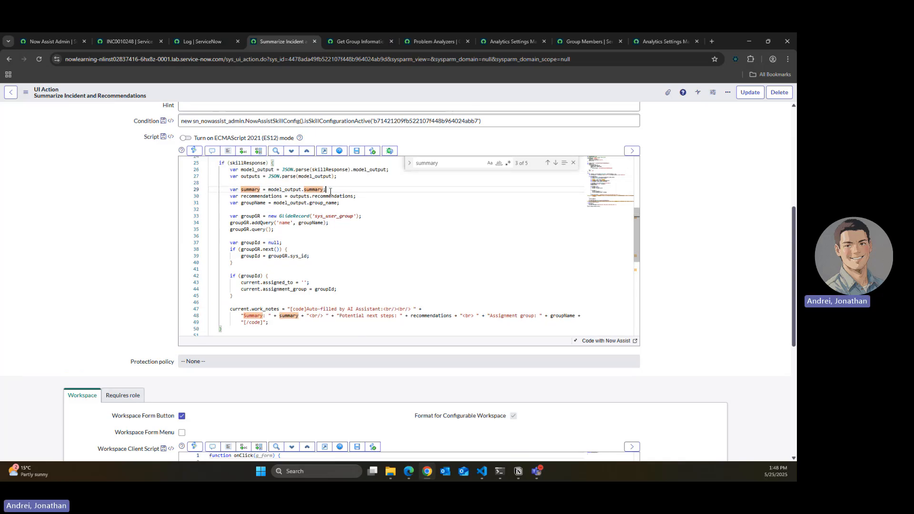
key(Return)
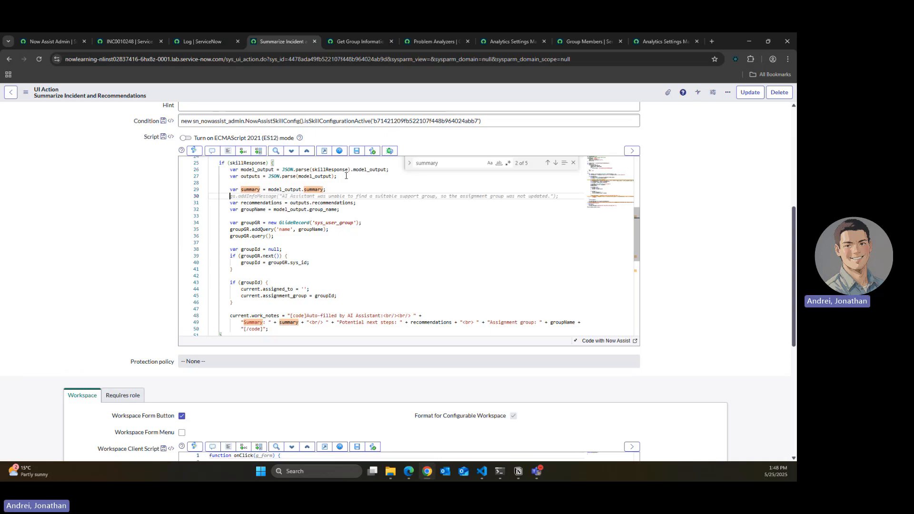
text(gs.log('summar)
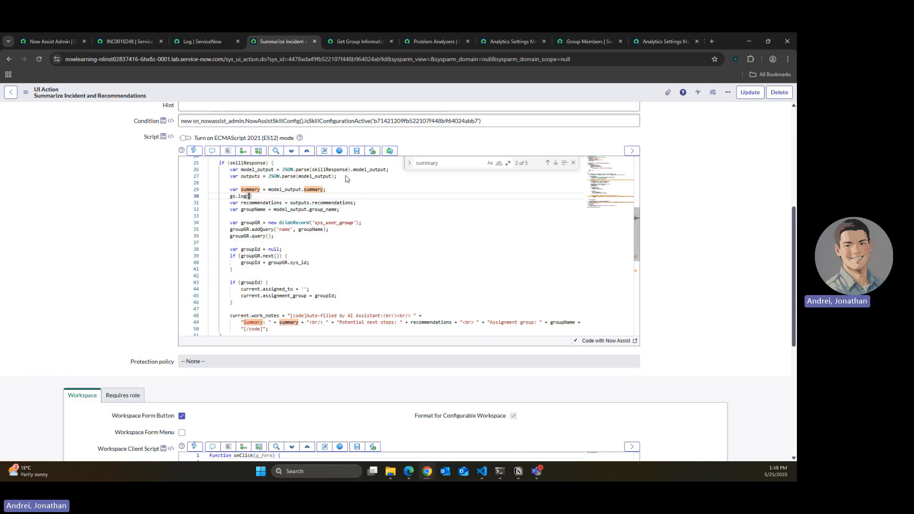
text(y is ' + summary))
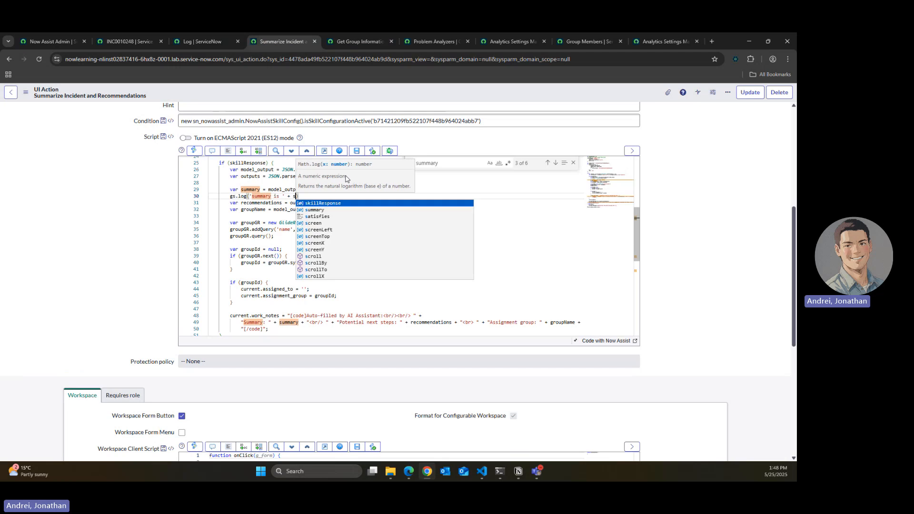
text(;)
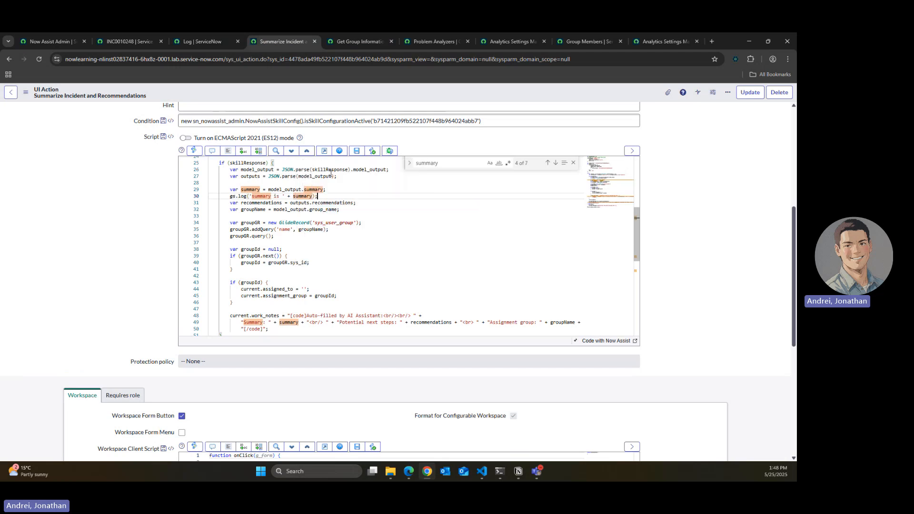
Step: Examine the model_output, summary and group_name keys in the incident's skill response message and compare them with the script's group_name reference
click(376, 209)
click(296, 209)
click(322, 209)
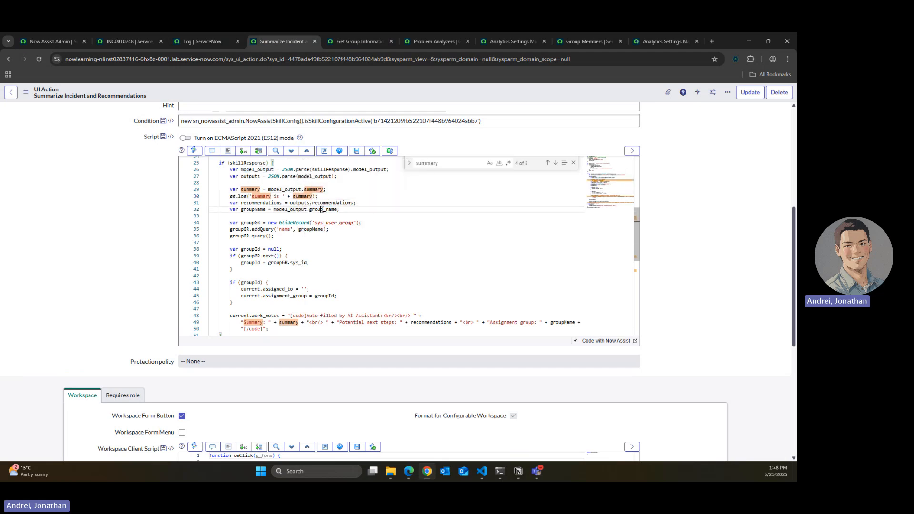
click(202, 42)
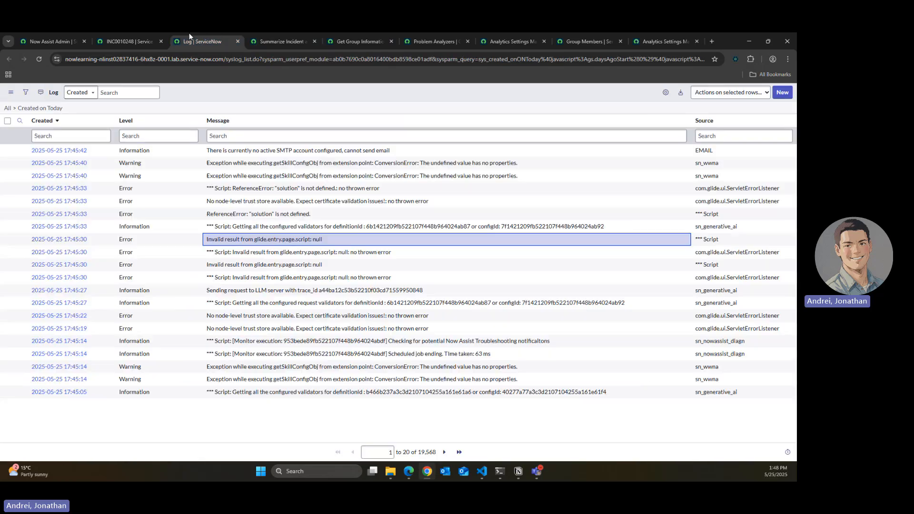
click(128, 42)
double_click(324, 158)
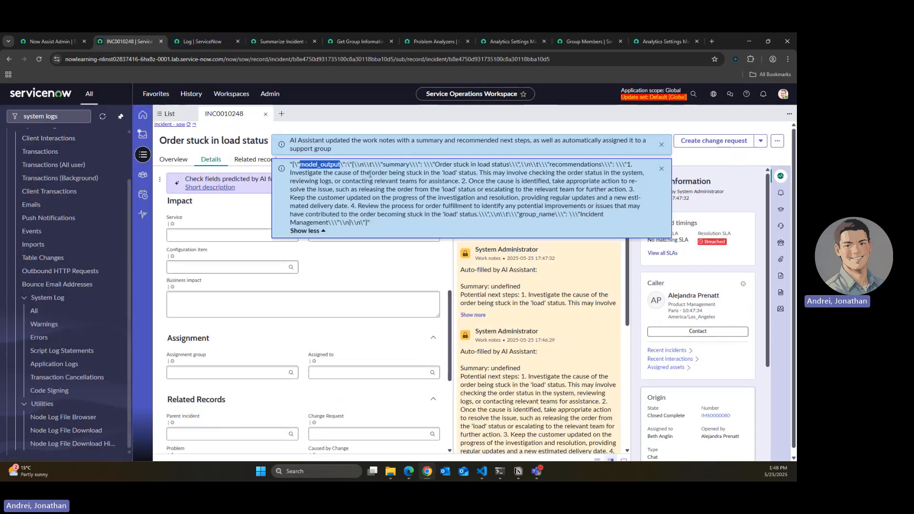
key(ctrl+f)
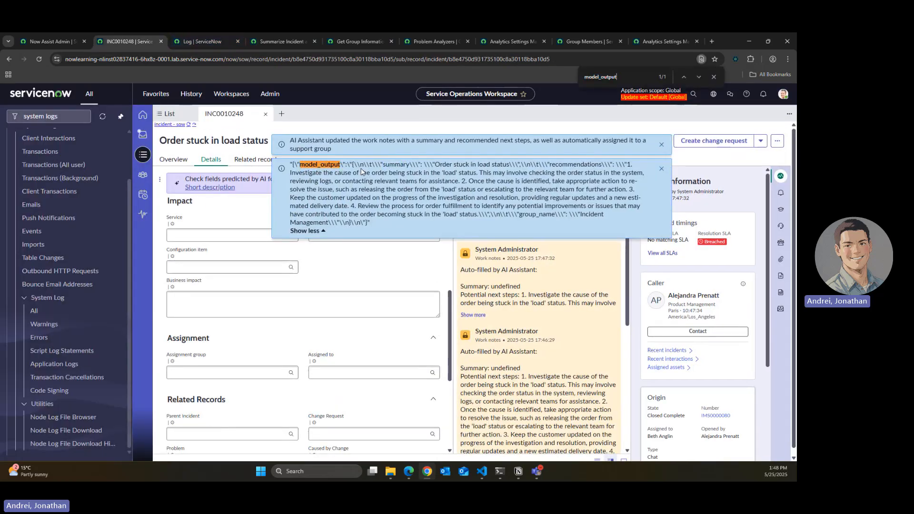
double_click(398, 164)
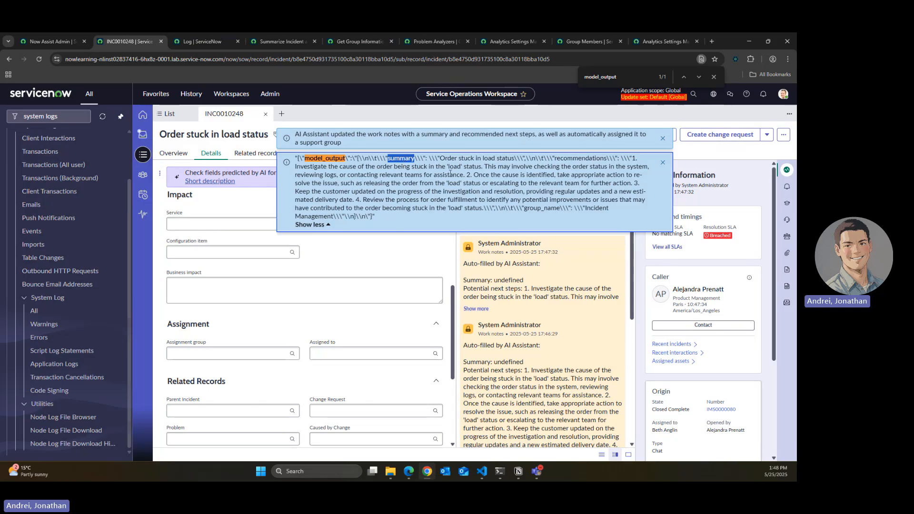
double_click(541, 207)
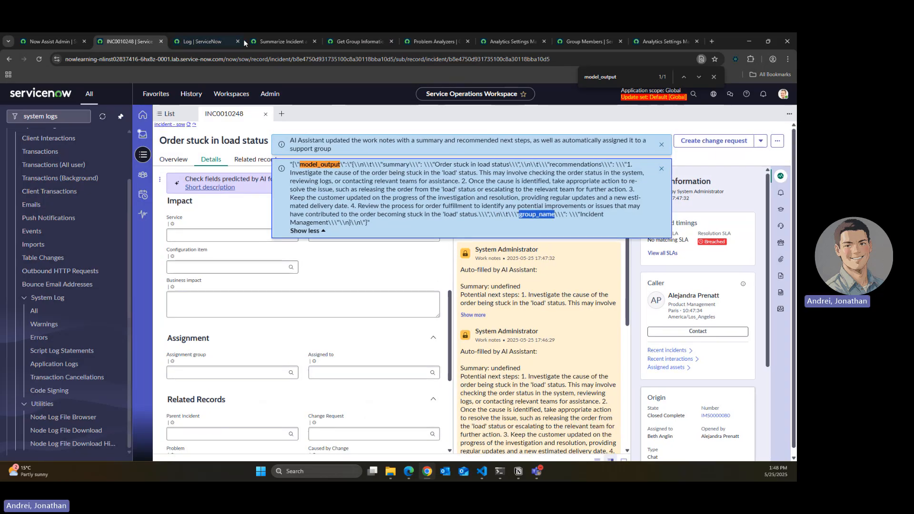
Step: Add gs.log('groupName is ' + groupName); below the groupName variable in the UI action script
click(255, 41)
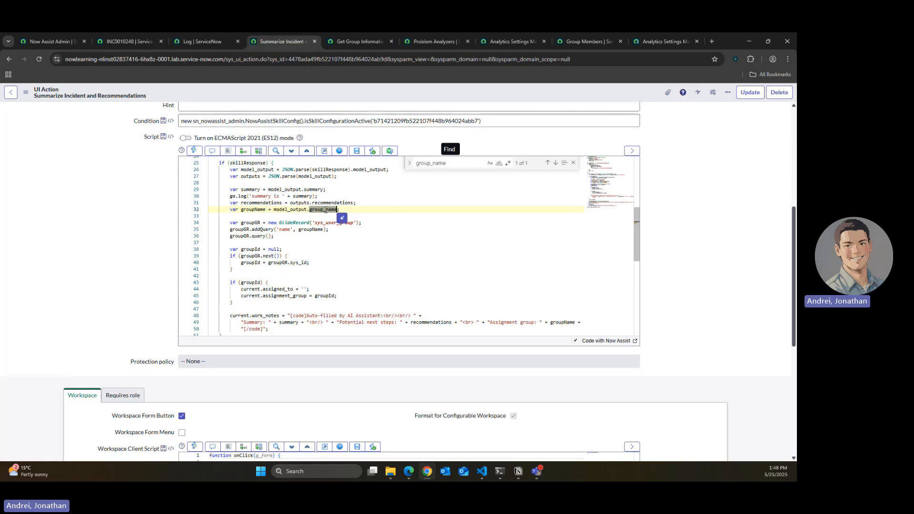
key(End)
key(Return)
text(g)
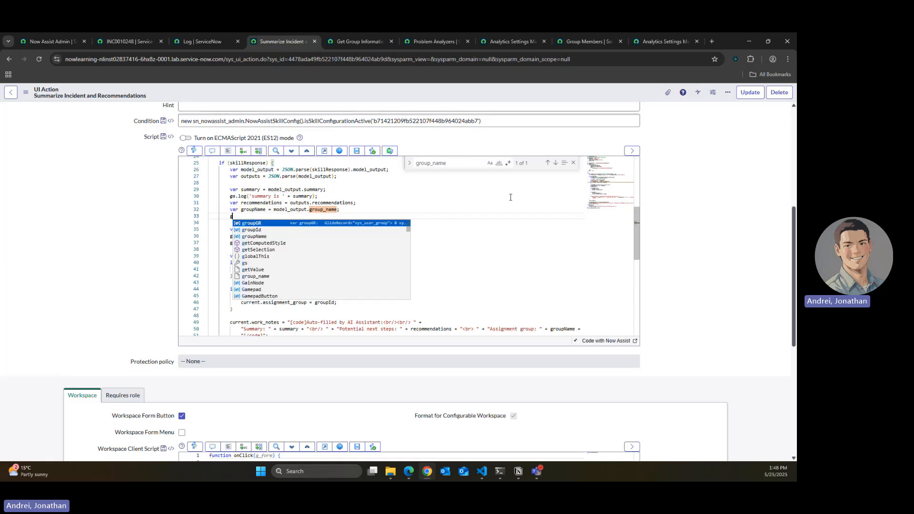
text(s.log(g)
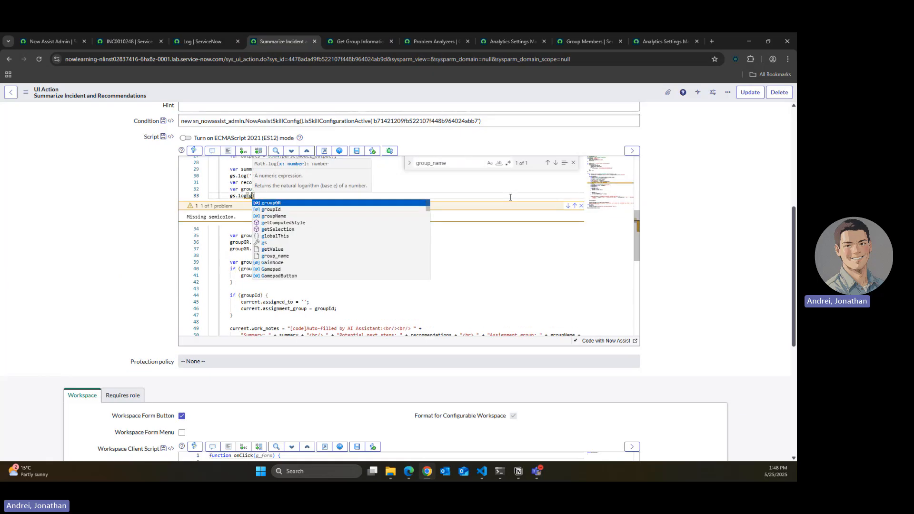
key(BackSpace)
text('group)
text(Name is ' + group)
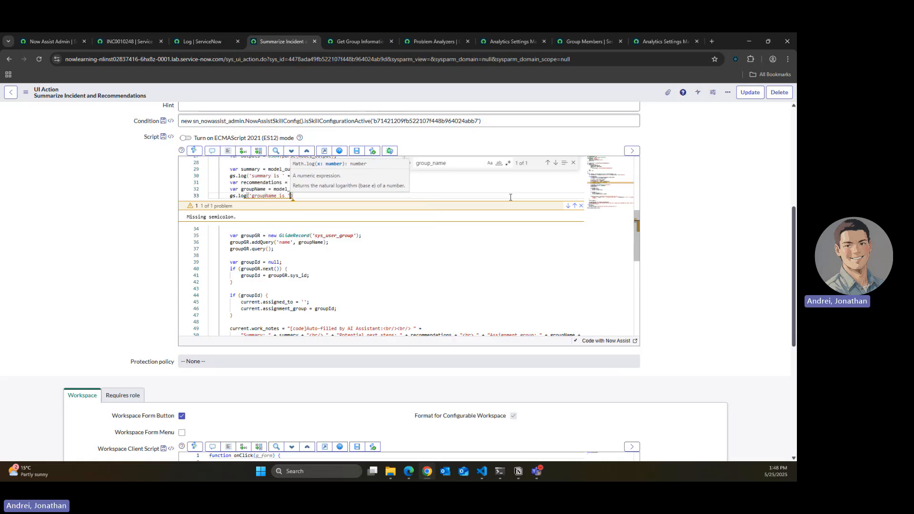
text(Name);)
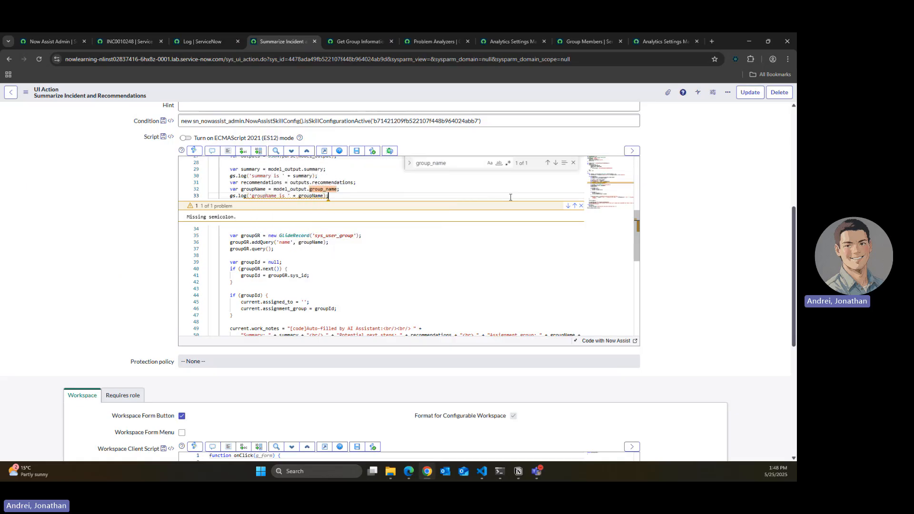
click(581, 205)
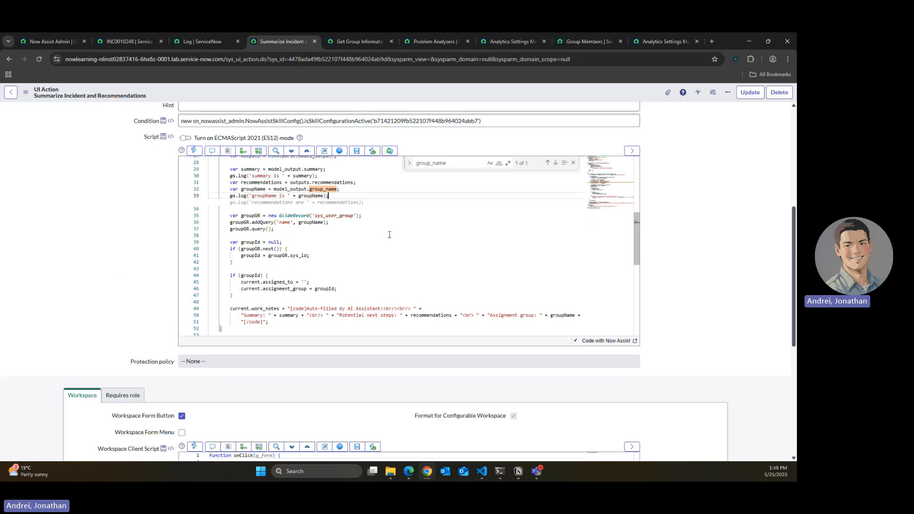
Step: Examine the script's sys_user_group query and the groupId logic that sets the assignment group
click(383, 229)
scroll(362, 248, up, 1)
scroll(348, 256, down, 1)
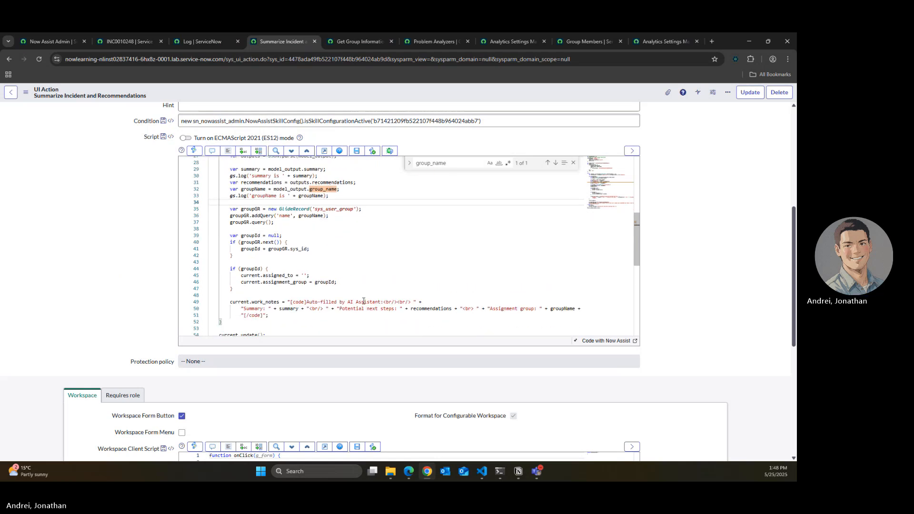
scroll(309, 257, up, 1)
click(282, 261)
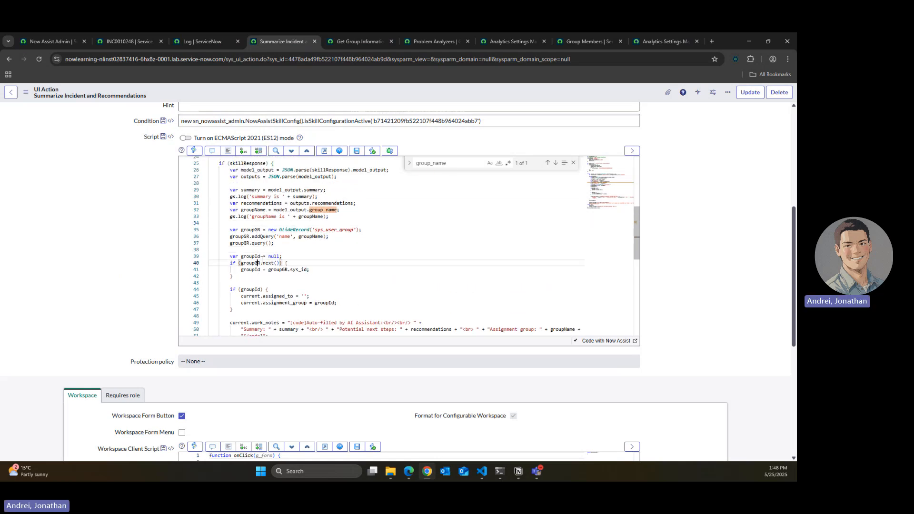
click(310, 236)
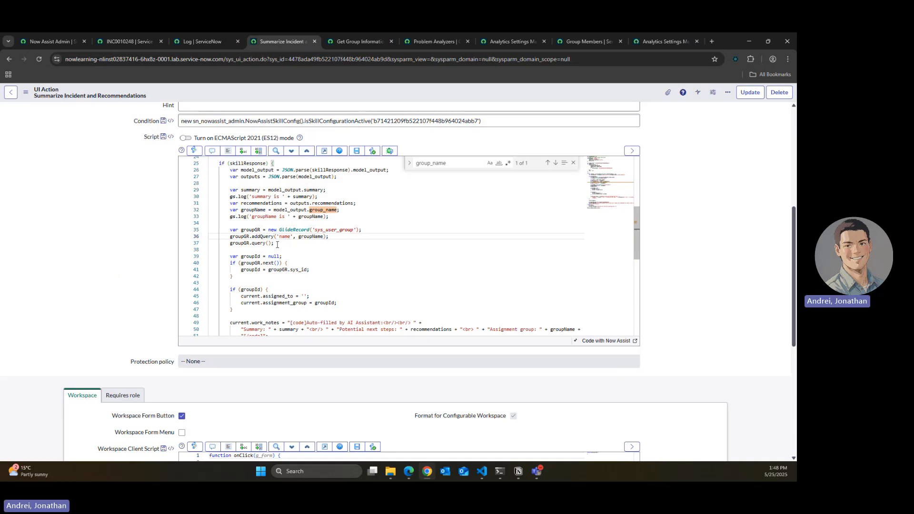
click(294, 258)
click(294, 262)
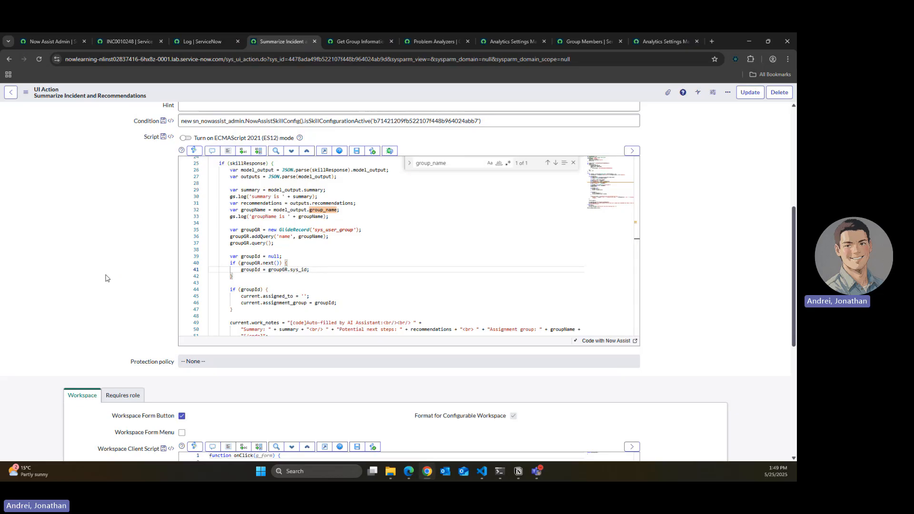
click(269, 289)
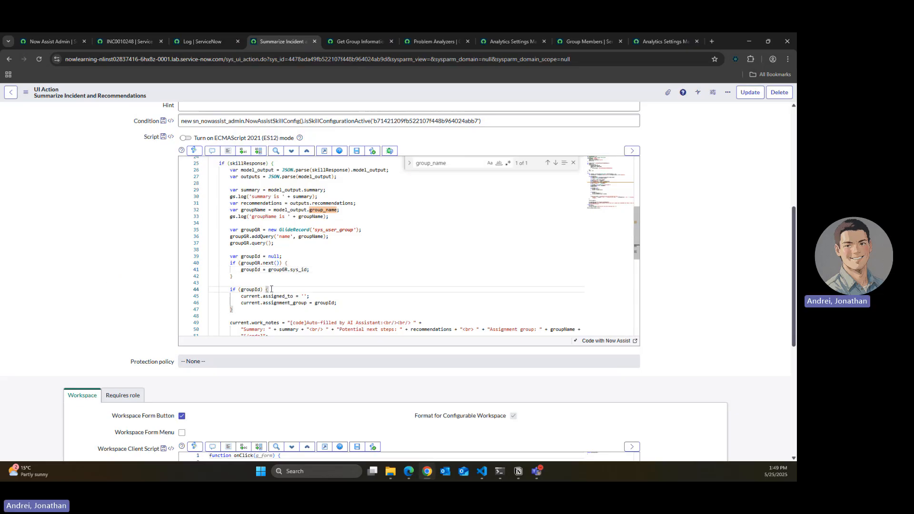
scroll(278, 289, down, 1)
click(323, 282)
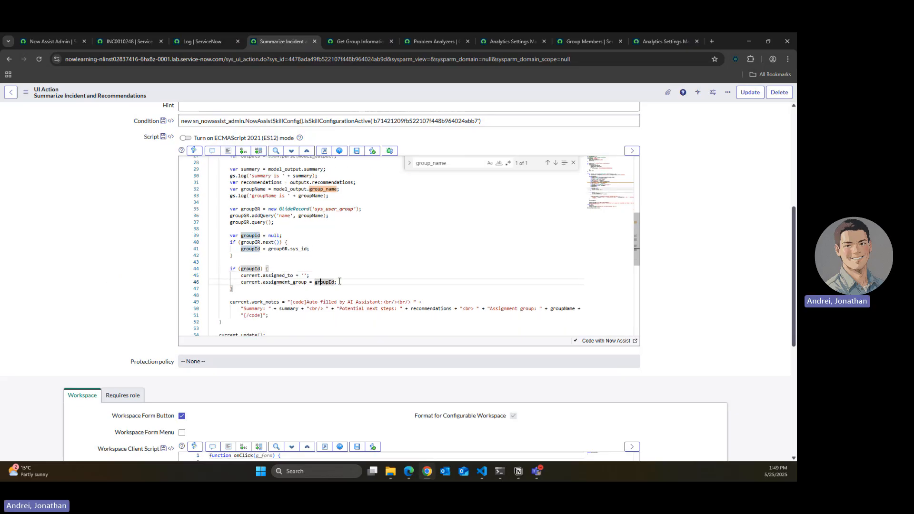
click(339, 284)
click(344, 274)
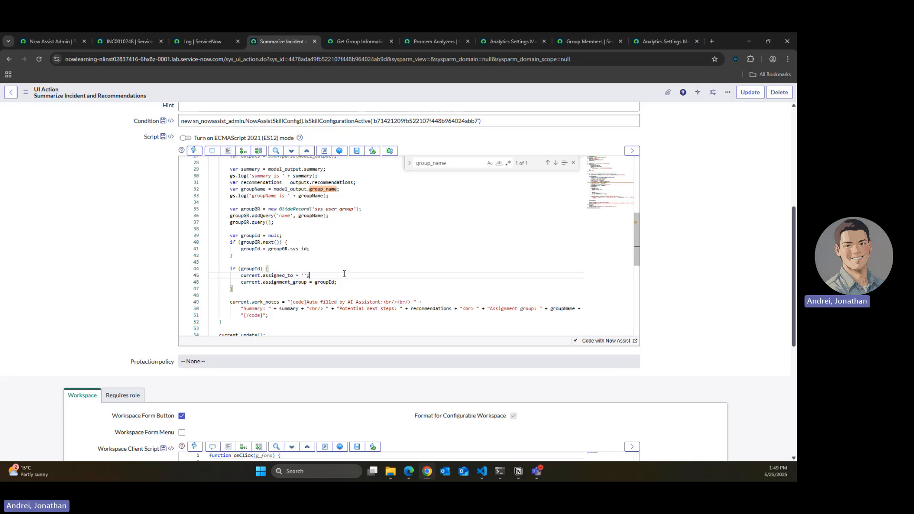
Step: Save the UI action, dismiss the old messages on INC0010248 and run Summarize Incident and Recommendations again
scroll(344, 274, down, 1)
key(ctrl+s)
click(201, 41)
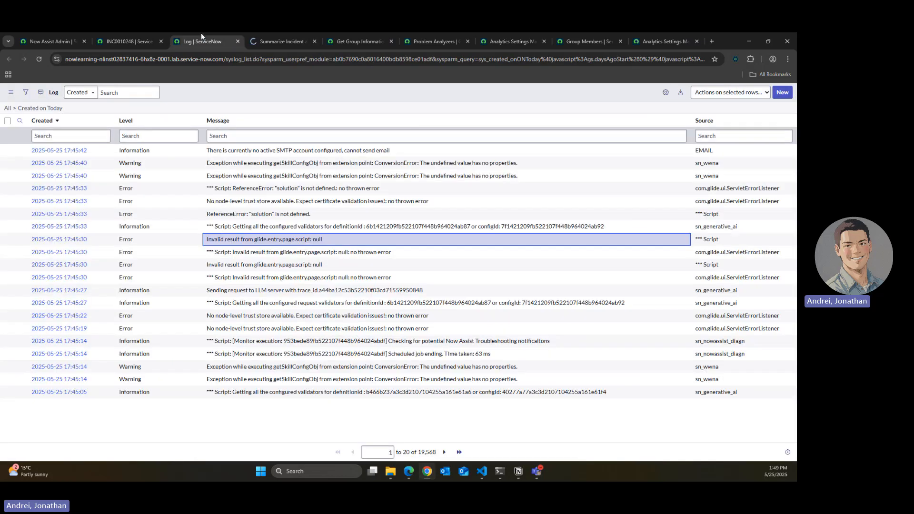
click(131, 42)
click(662, 145)
click(658, 164)
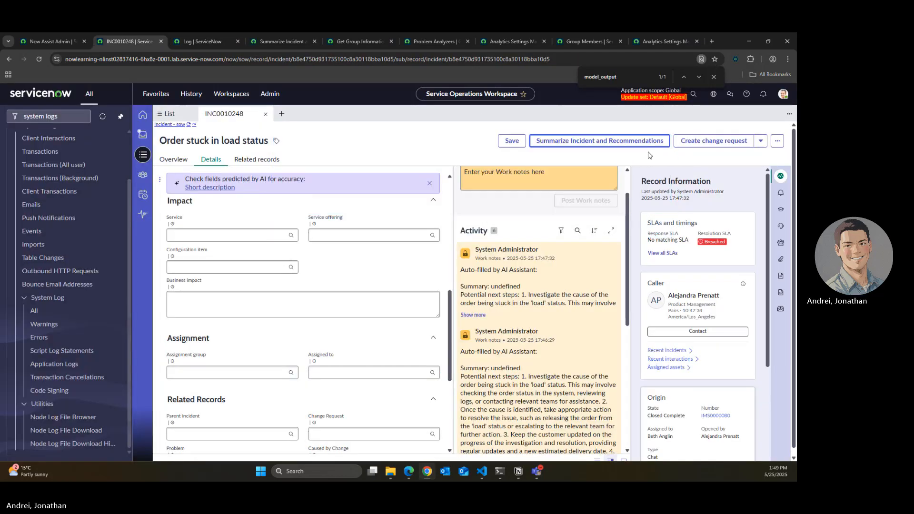
click(714, 77)
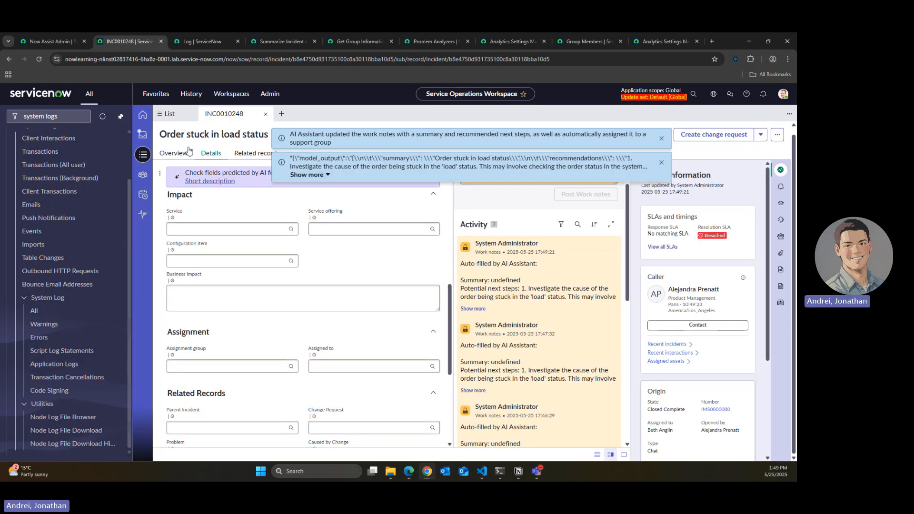
Step: Check the system log for the groupName and summary entries, and inspect the model_output variable in the script
click(210, 41)
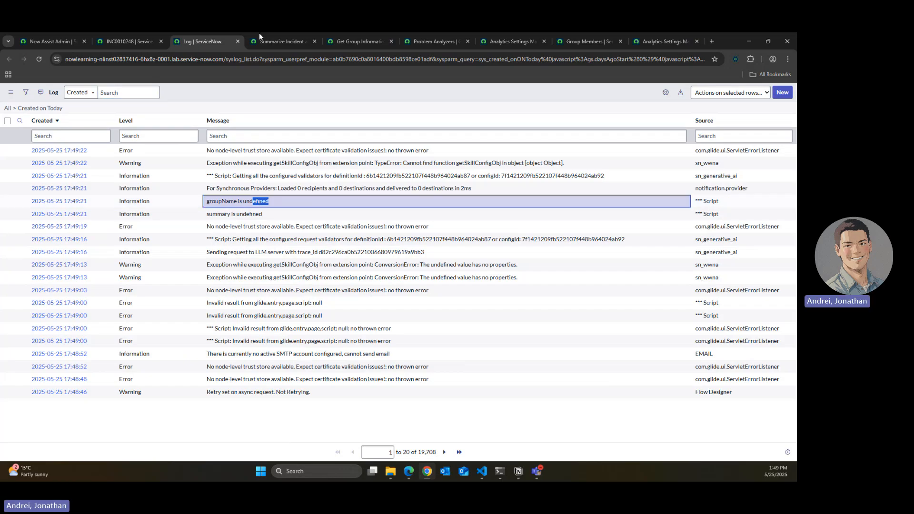
click(276, 42)
scroll(433, 246, up, 2)
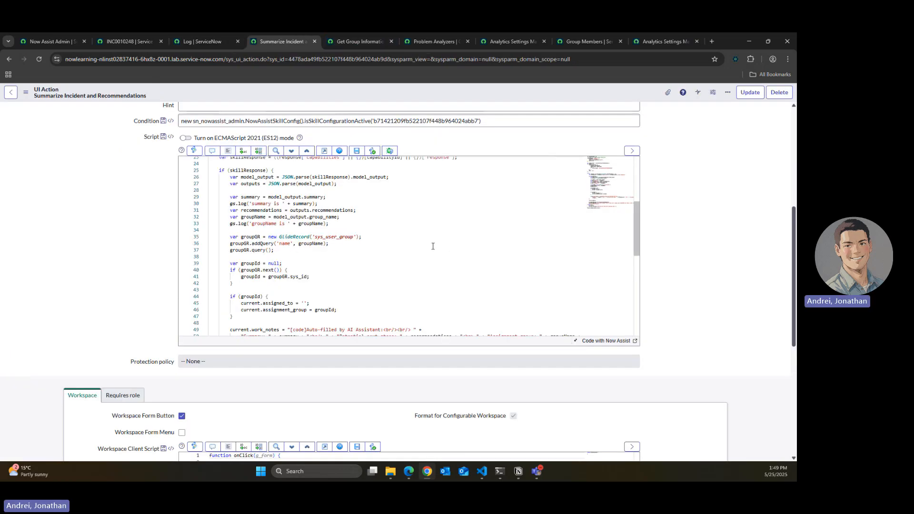
scroll(335, 206, up, 1)
click(347, 204)
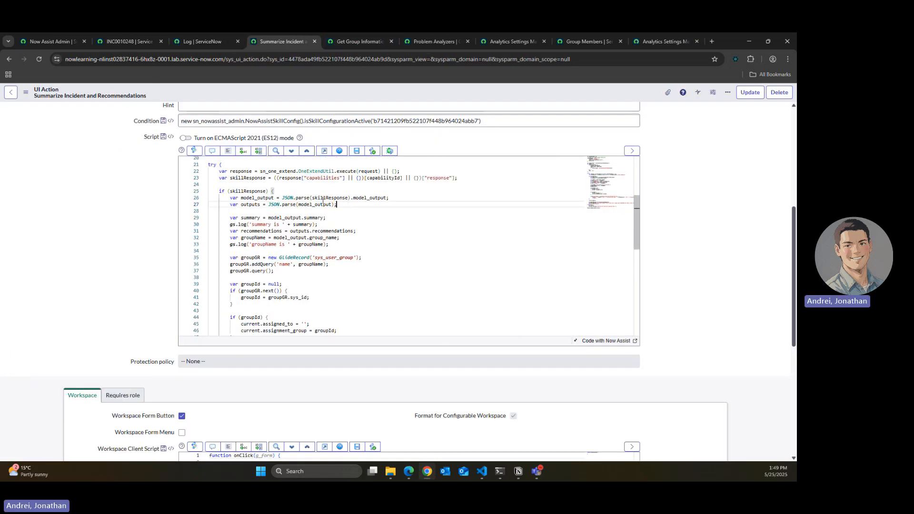
double_click(260, 198)
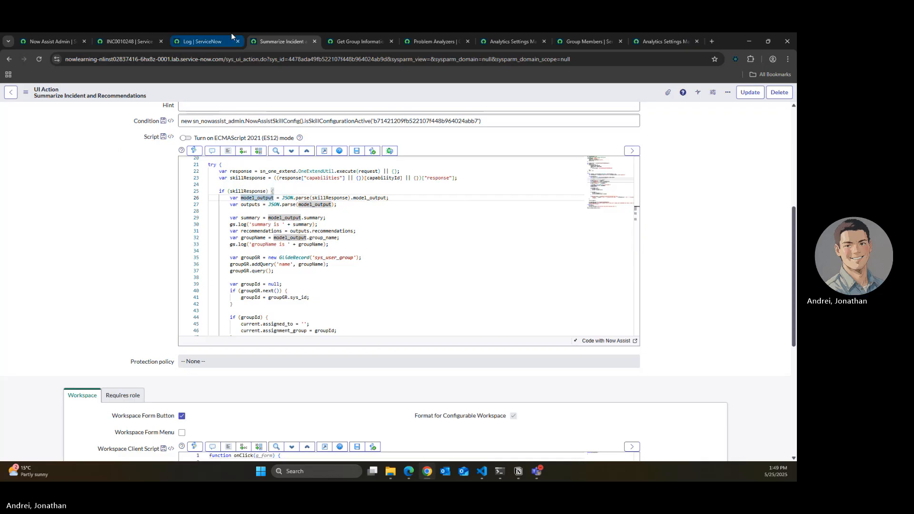
Step: Compare the model_output key in the incident's skill response with the model_output and outputs variables in the script
click(129, 42)
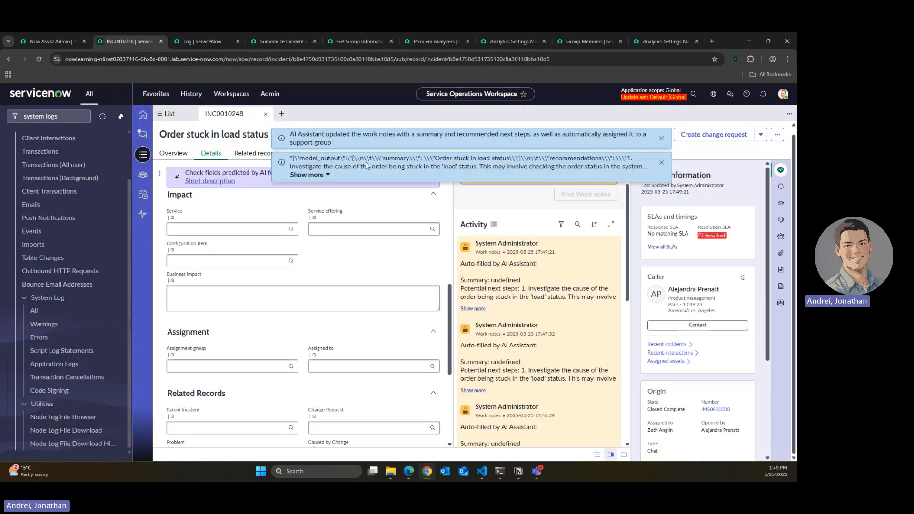
double_click(318, 158)
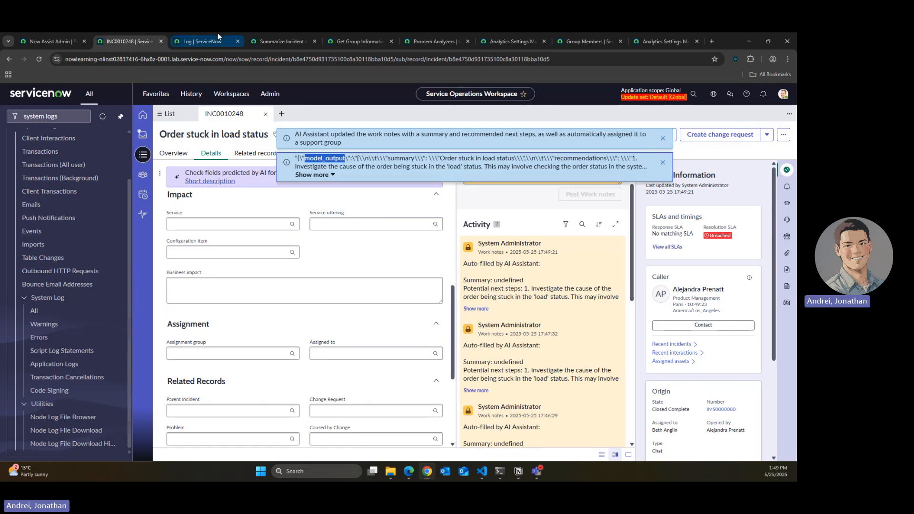
click(273, 38)
key(ctrl+f)
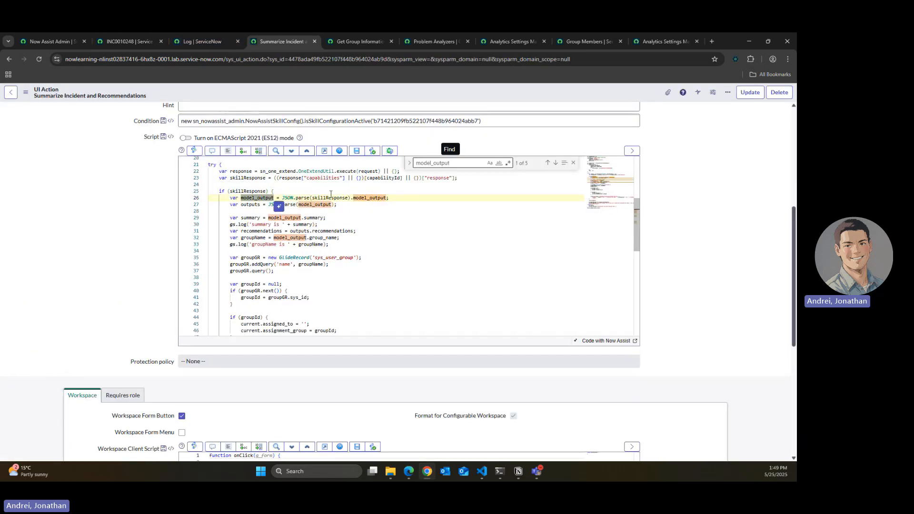
click(350, 210)
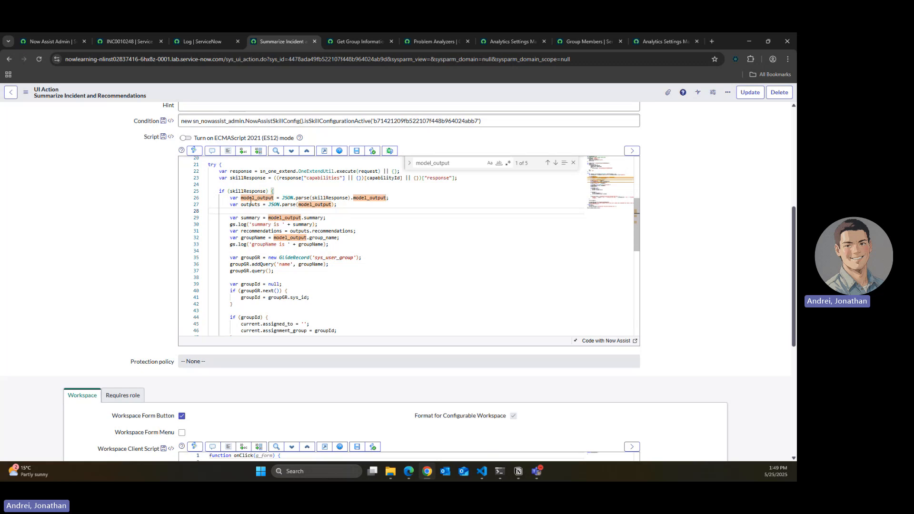
click(262, 207)
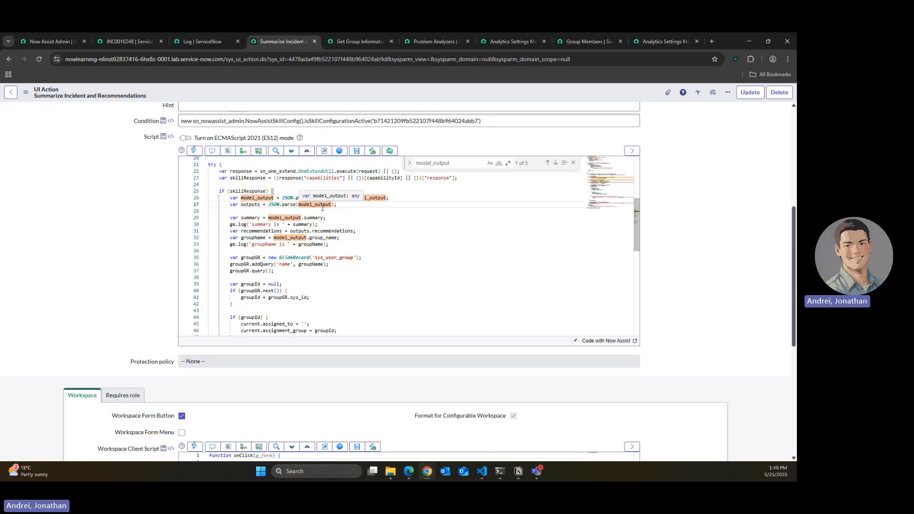
Step: Replace model_output with outputs in the script's summary and groupName assignments
double_click(250, 205)
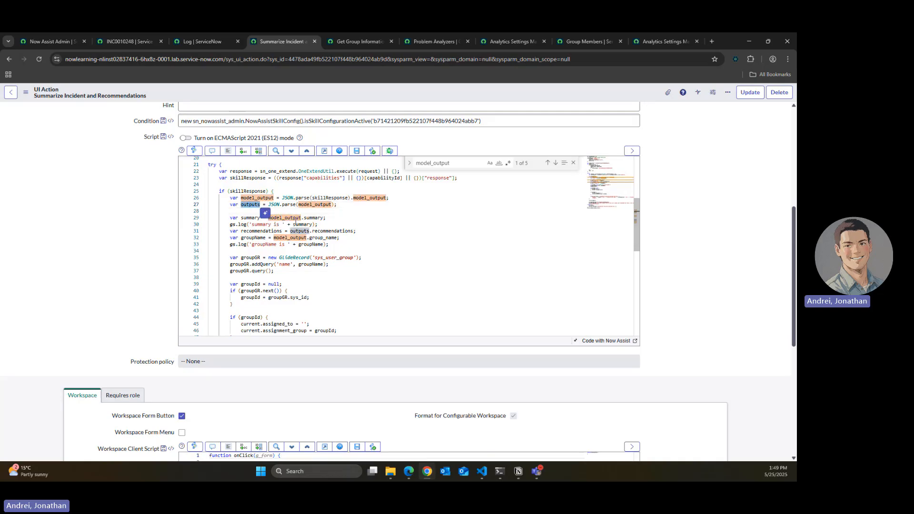
key(ctrl+c)
double_click(286, 218)
key(ctrl+v)
double_click(288, 238)
key(ctrl+v)
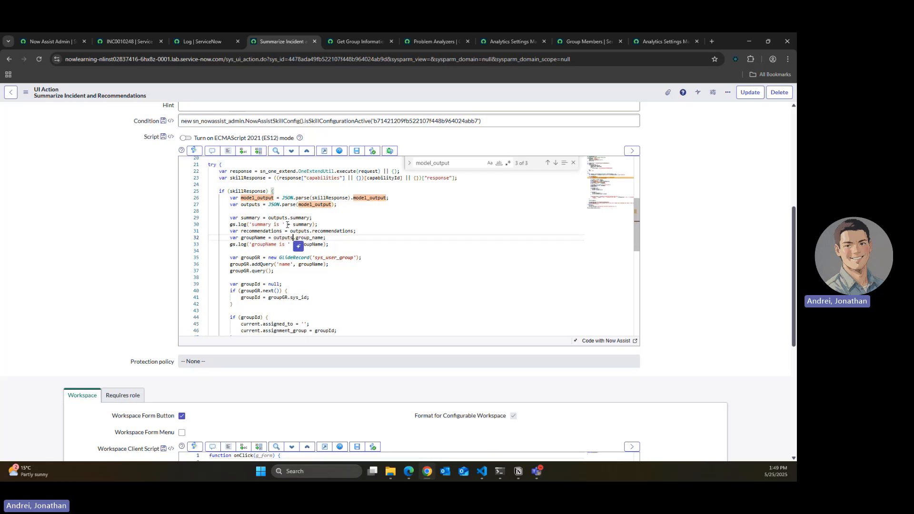
click(283, 218)
click(272, 211)
scroll(285, 212, down, 1)
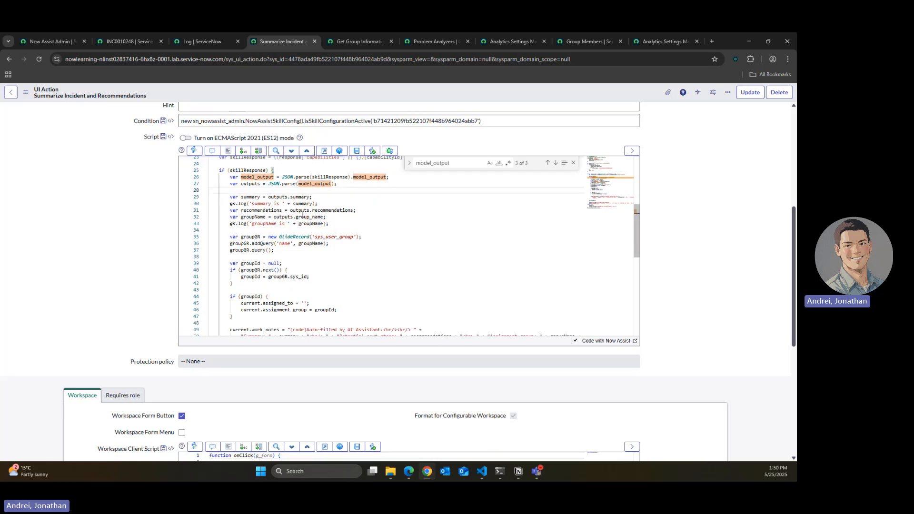
Step: Remove the summary and groupName gs.log lines from the script and save the UI action
click(322, 204)
key(shift+Up)
key(BackSpace)
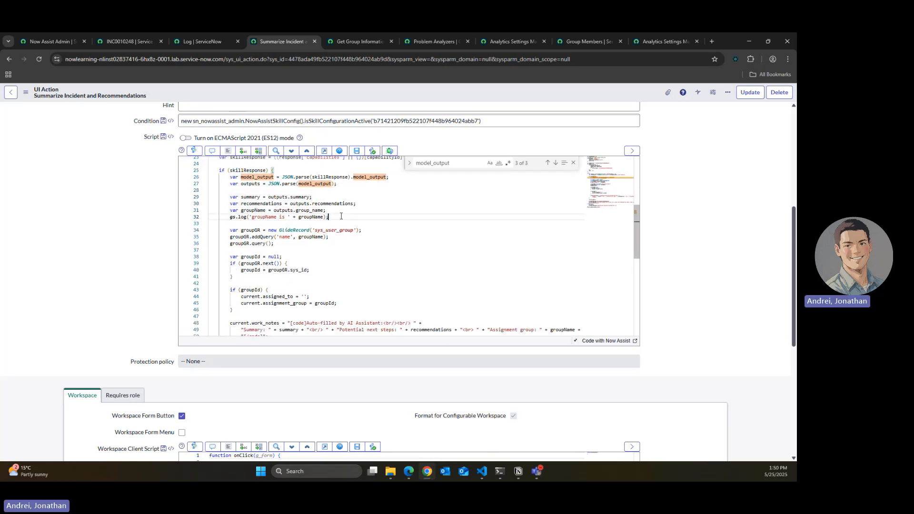
drag(343, 217, 344, 211)
key(BackSpace)
click(573, 163)
click(375, 214)
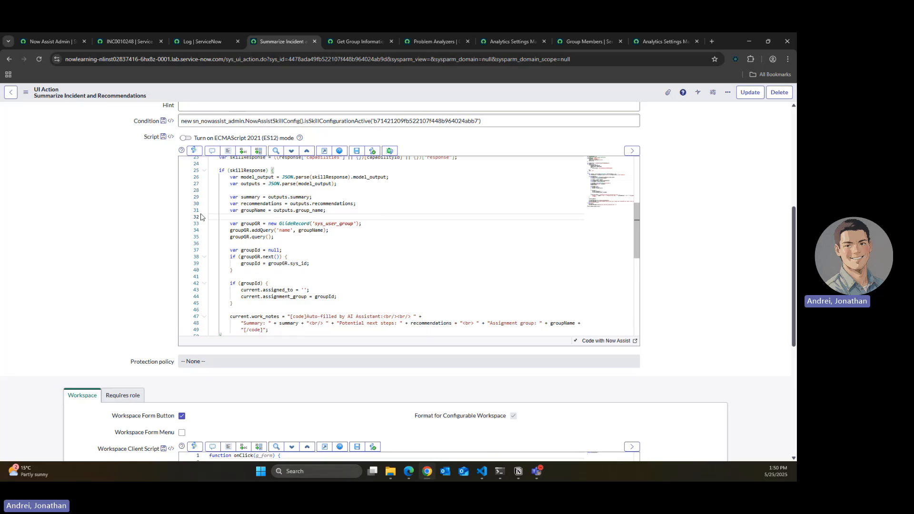
key(ctrl+s)
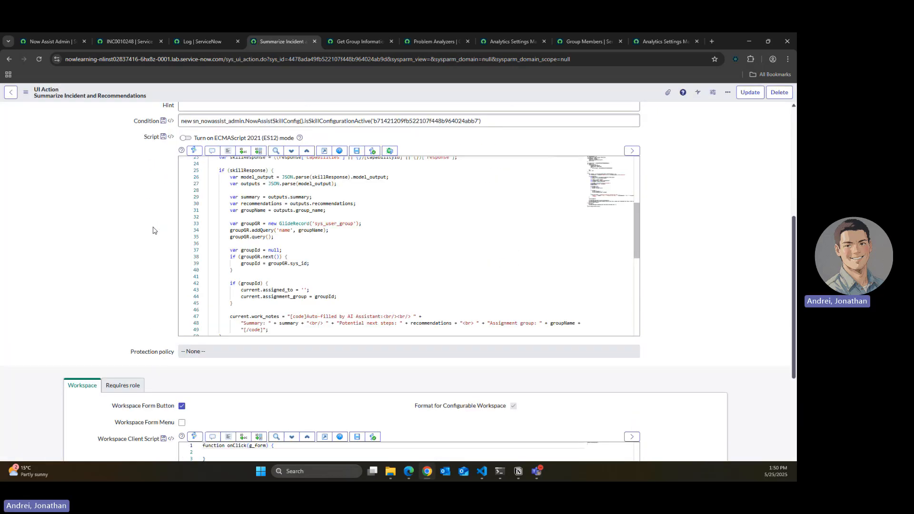
Step: Review how the saved script parses skillResponse into model_output and outputs and reads its values from outputs
scroll(265, 221, down, 1)
scroll(329, 246, up, 2)
click(336, 259)
scroll(328, 261, down, 1)
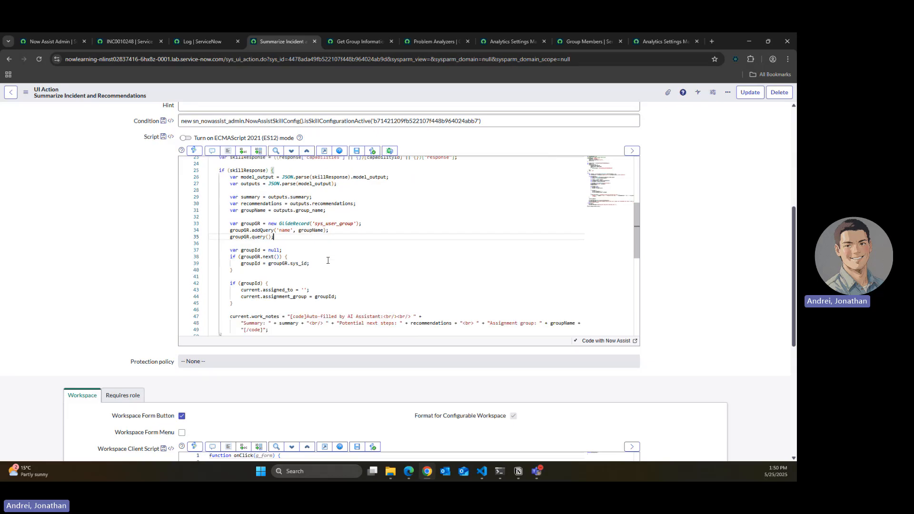
click(339, 204)
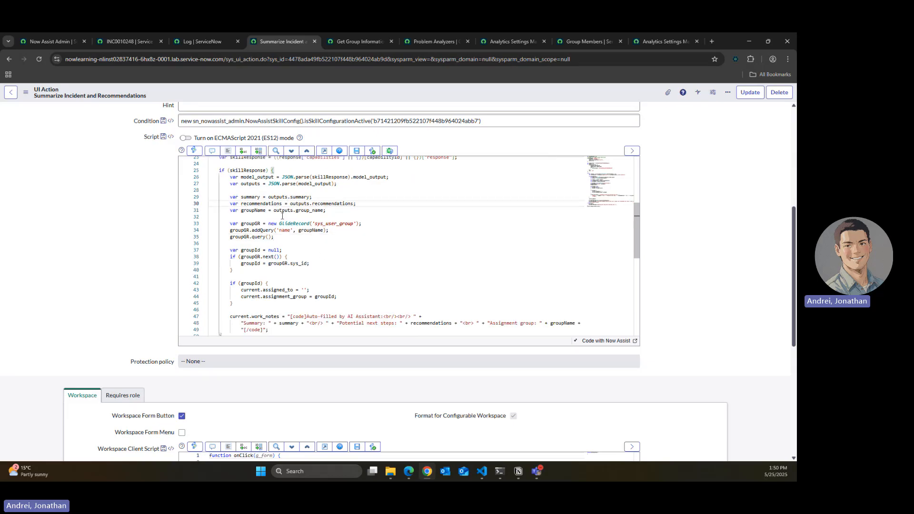
double_click(252, 178)
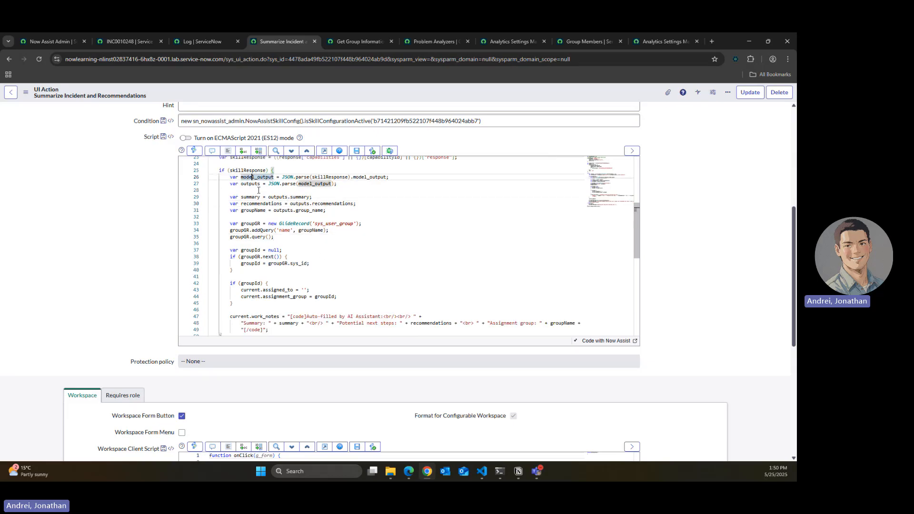
click(252, 185)
click(316, 184)
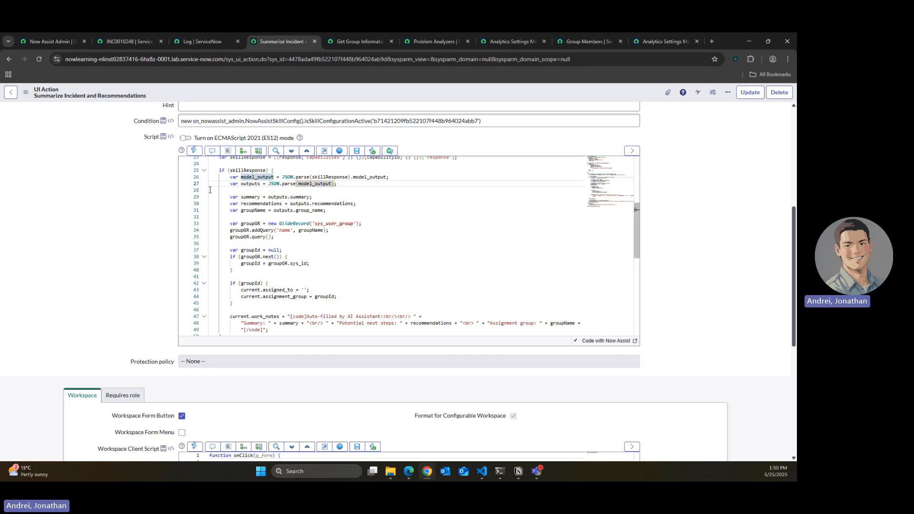
Step: Dismiss the old skill response on incident INC0010248, rerun Summarize Incident and Recommendations, and check the assignment group
click(184, 33)
click(135, 33)
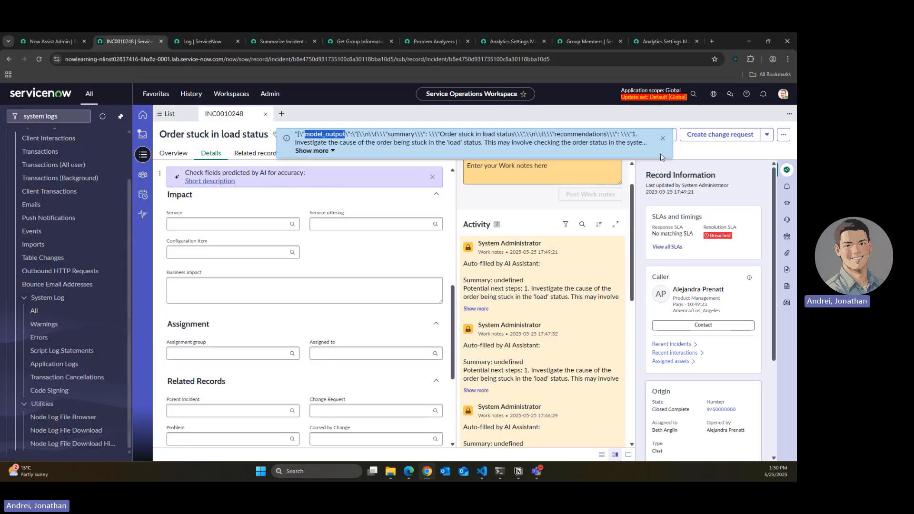
click(662, 138)
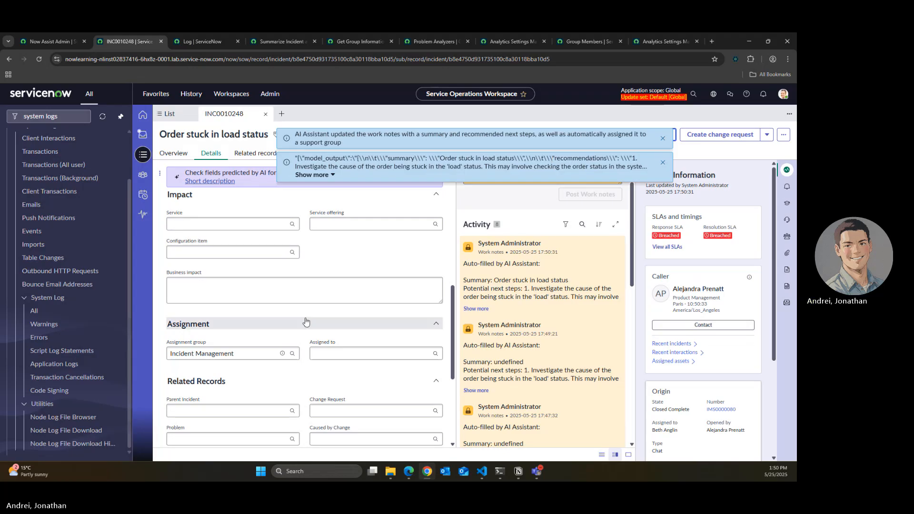
drag(246, 357, 164, 359)
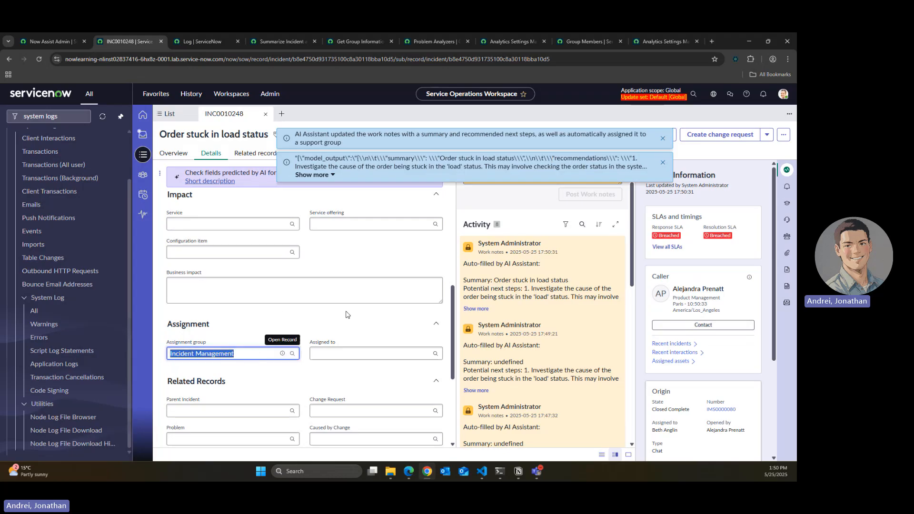
Step: Expand the newest auto-filled work note and review its summary, potential next steps and assignment group
click(505, 270)
click(476, 308)
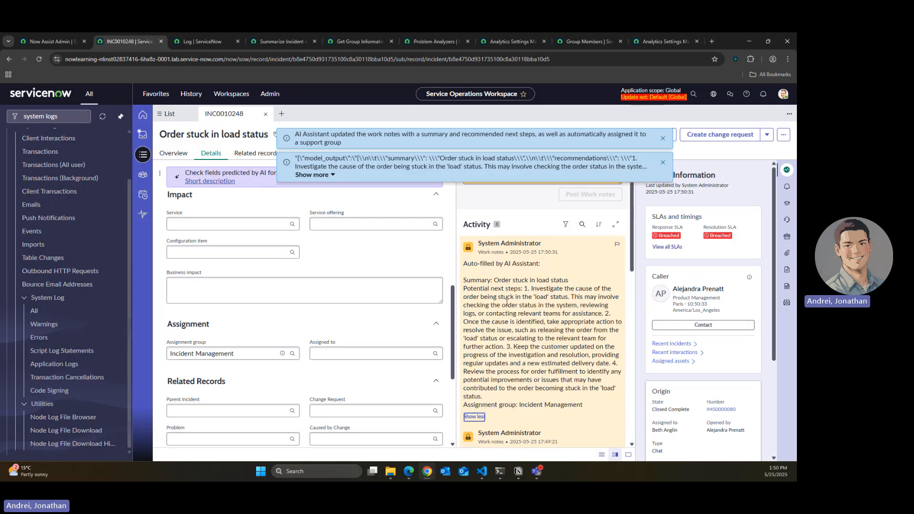
scroll(548, 309, down, 1)
drag(523, 248, 613, 339)
click(614, 341)
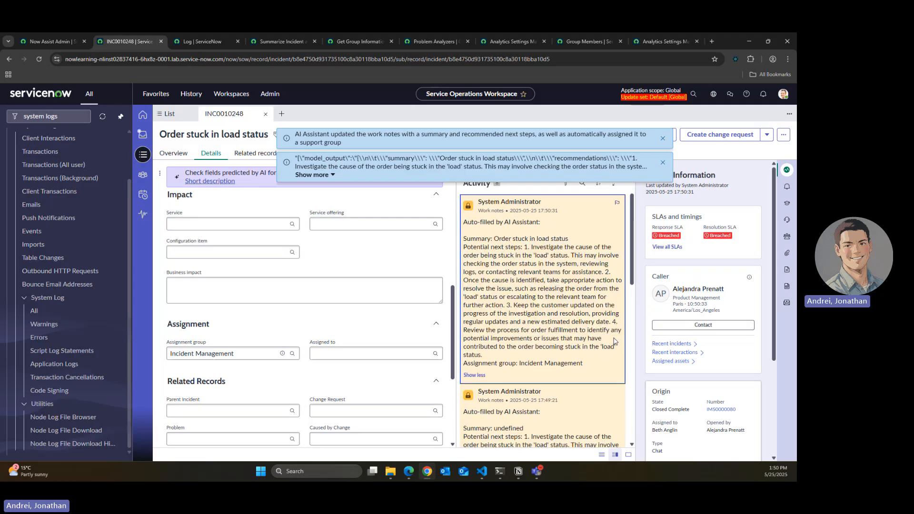
drag(535, 249, 614, 333)
click(532, 268)
drag(495, 237, 574, 241)
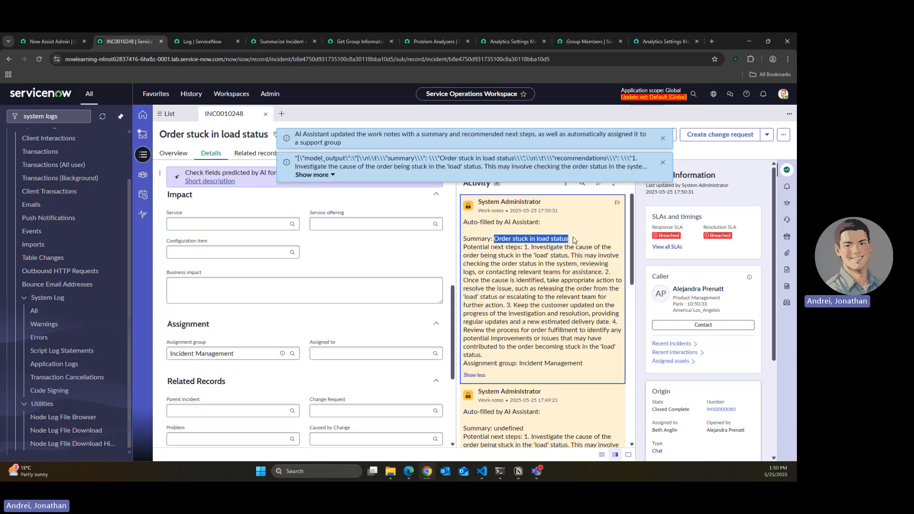
drag(574, 241, 452, 366)
Step: Compare the incident's short description and description with the summary in the newest work note and in the earlier notes
scroll(452, 367, up, 10)
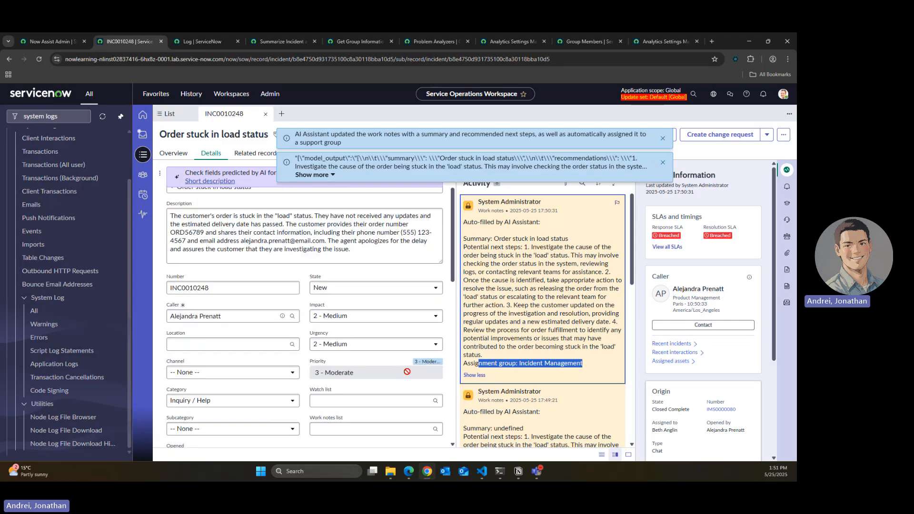
scroll(407, 372, up, 3)
scroll(524, 326, up, 3)
scroll(524, 326, down, 1)
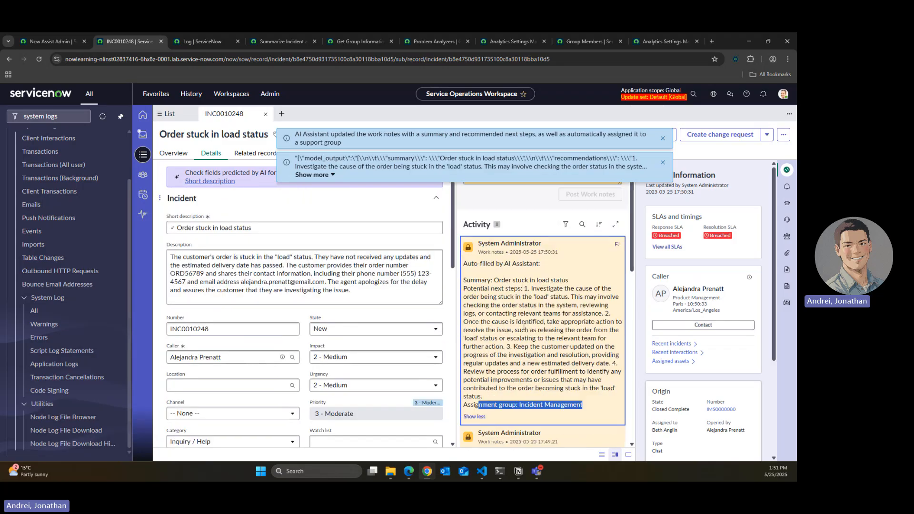
triple_click(539, 285)
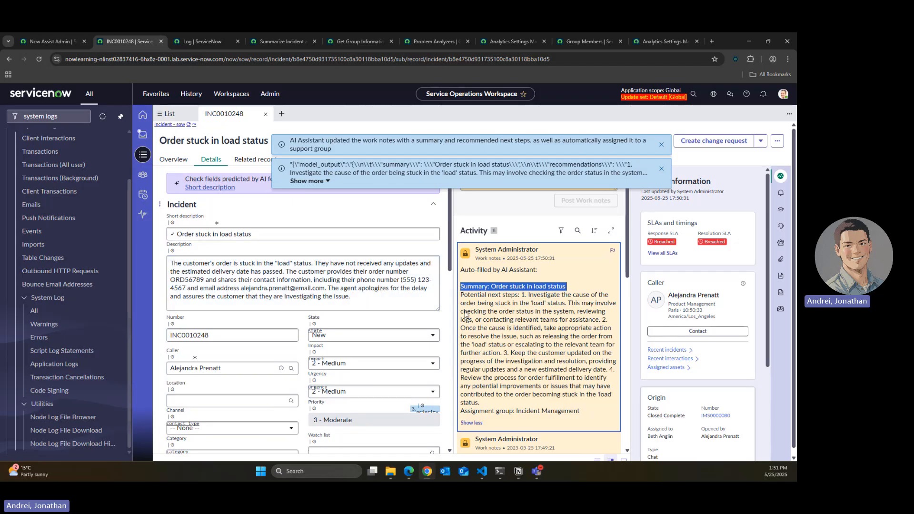
scroll(465, 315, down, 3)
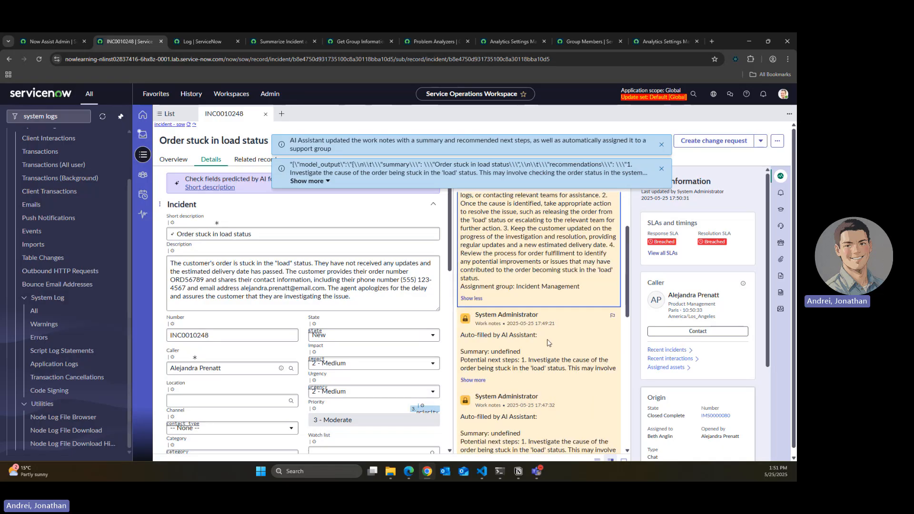
scroll(524, 352, up, 2)
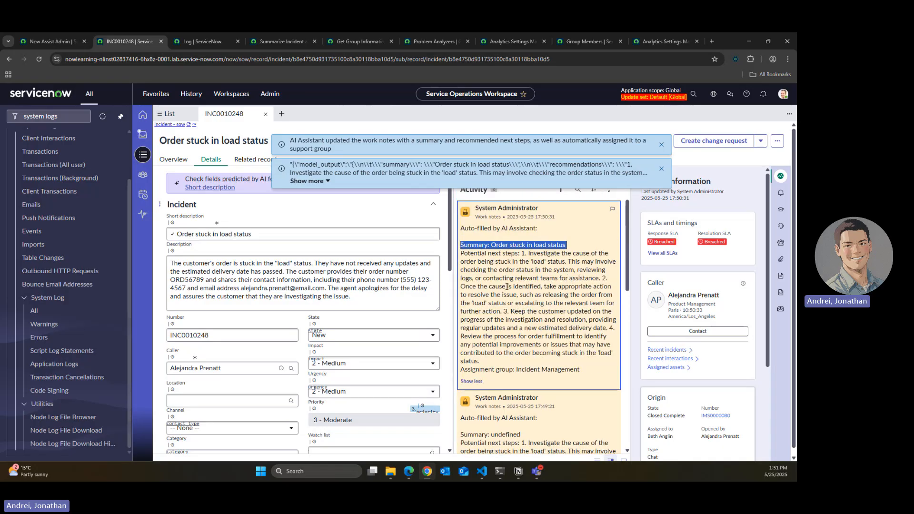
drag(507, 287, 502, 286)
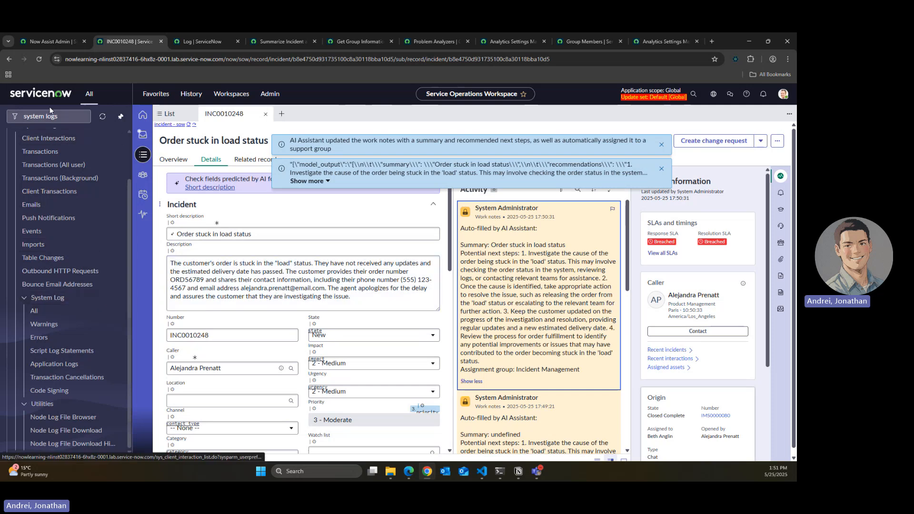
Step: Open the incident table with incident.list and open incident INC0009001 from the list
click(38, 116)
text(incident.list)
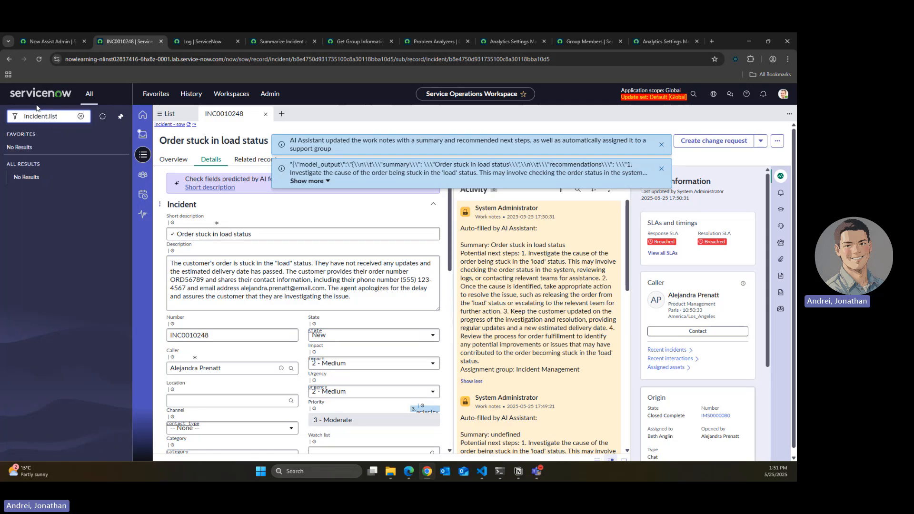
key(Return)
scroll(186, 267, down, 3)
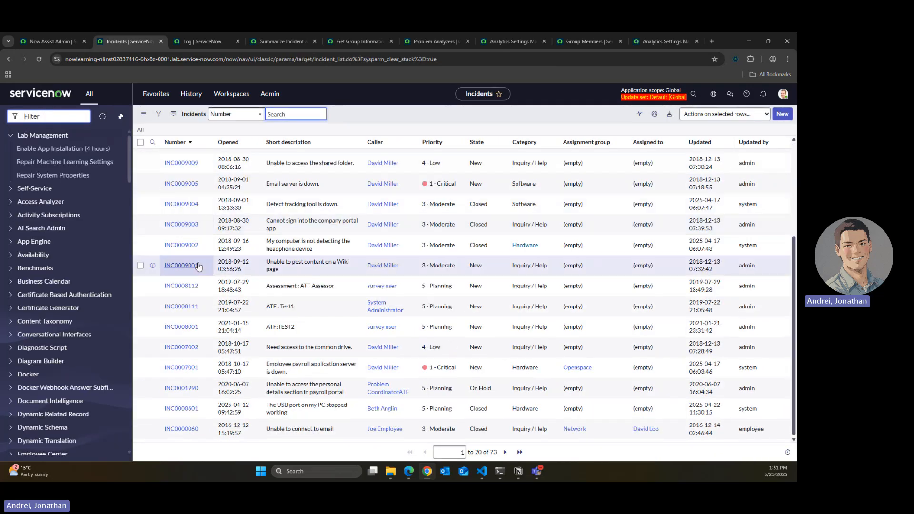
click(188, 266)
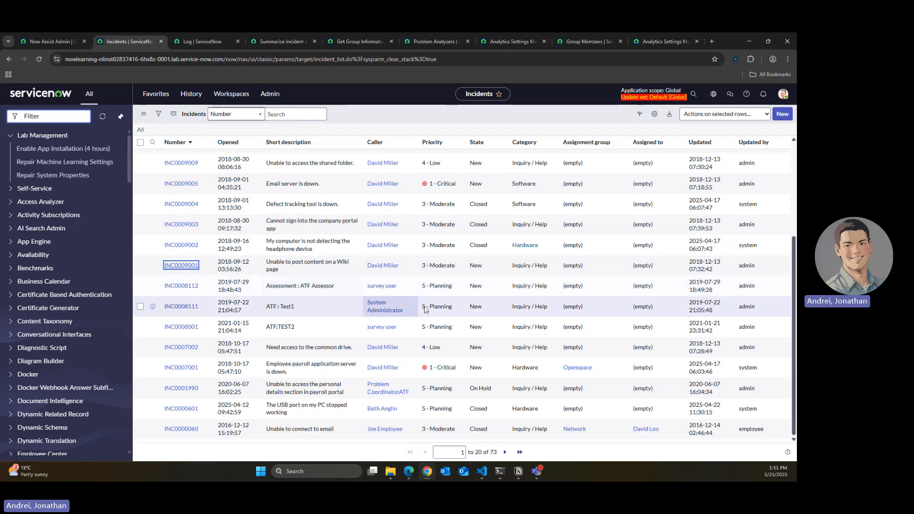
key(Return)
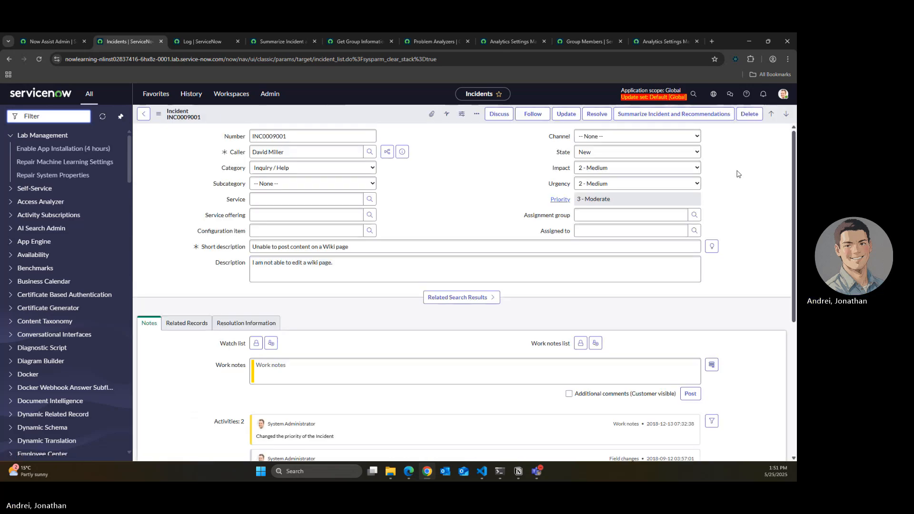
Step: Review the short description and existing activities of INC0009001, and run Summarize Incident and Recommendations on it
scroll(737, 180, down, 1)
scroll(736, 185, up, 1)
scroll(736, 191, down, 3)
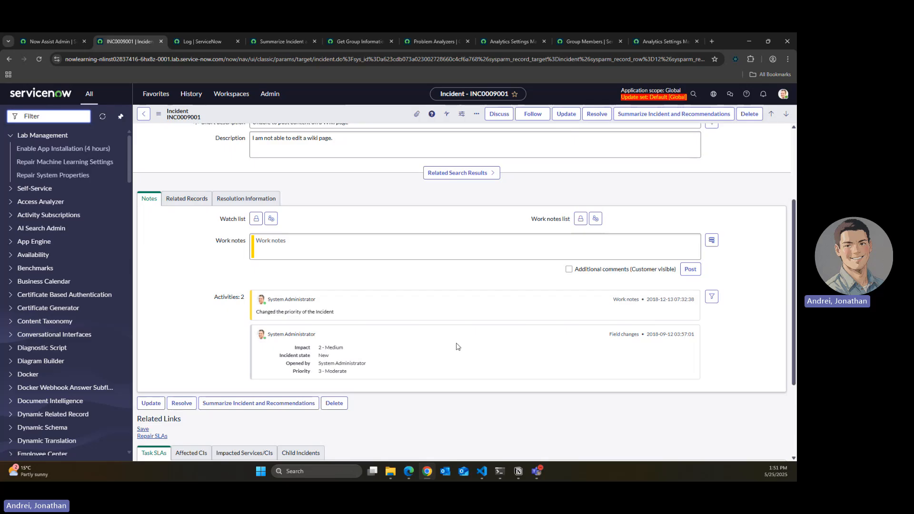
scroll(459, 347, up, 3)
drag(349, 246, 231, 255)
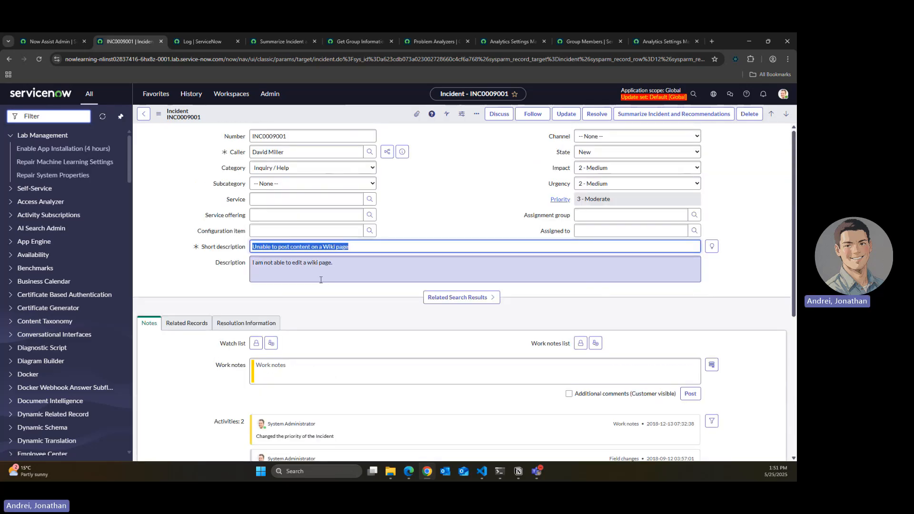
click(347, 274)
click(645, 115)
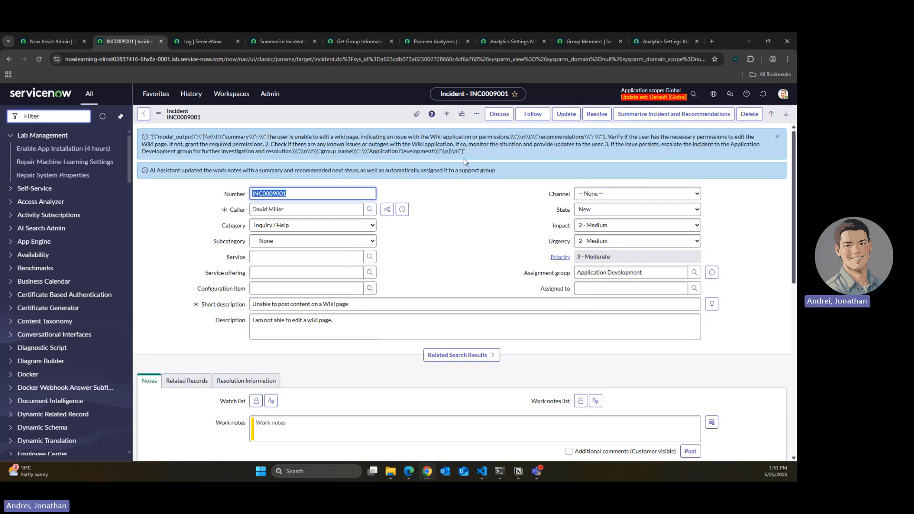
Step: Remove the gs.addInfoMessage(JSON.stringify(skillResponse)) line from the Summarize Incident and Recommendations script and save the UI action
click(198, 41)
click(295, 42)
scroll(287, 277, down, 4)
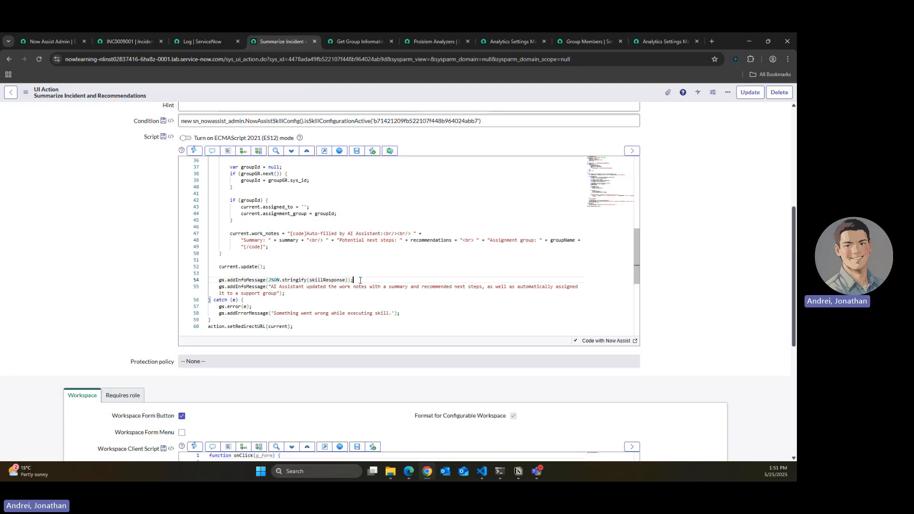
drag(350, 273, 354, 281)
key(BackSpace)
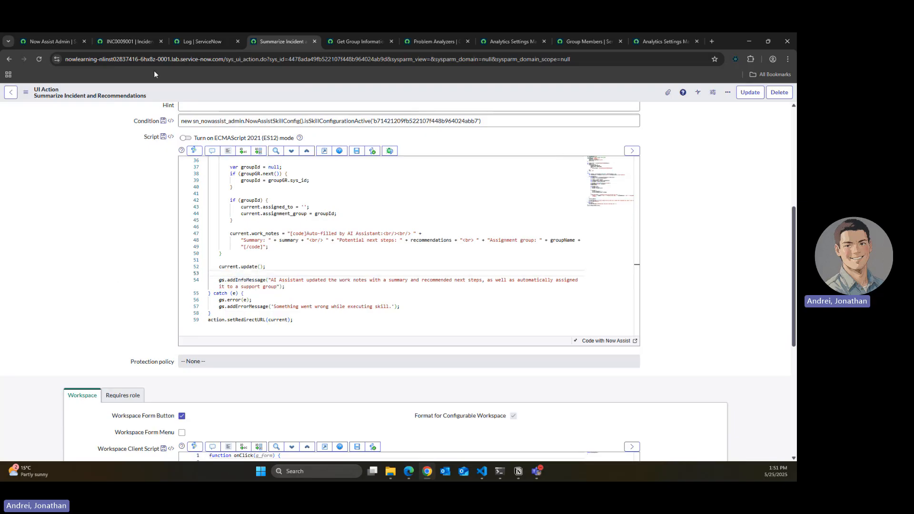
Step: Compare the auto-filled work note on INC0009001 with the incident's short description
click(128, 42)
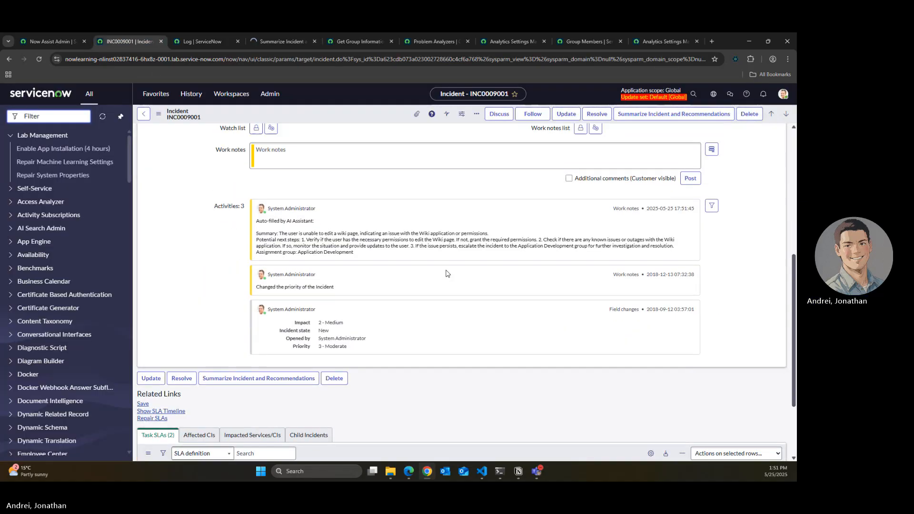
drag(279, 298, 375, 316)
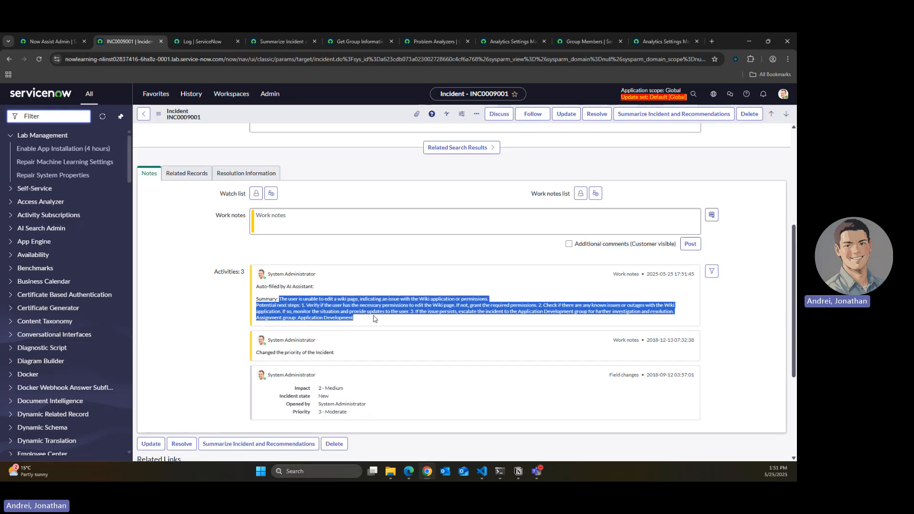
scroll(350, 320, up, 2)
scroll(345, 332, up, 1)
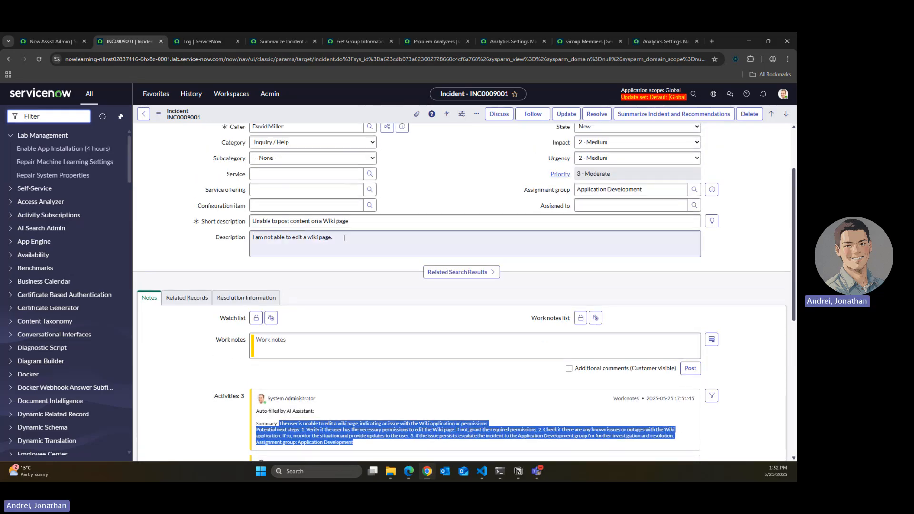
drag(367, 220, 218, 231)
scroll(284, 342, down, 1)
drag(279, 382, 312, 384)
scroll(297, 387, down, 4)
click(283, 398)
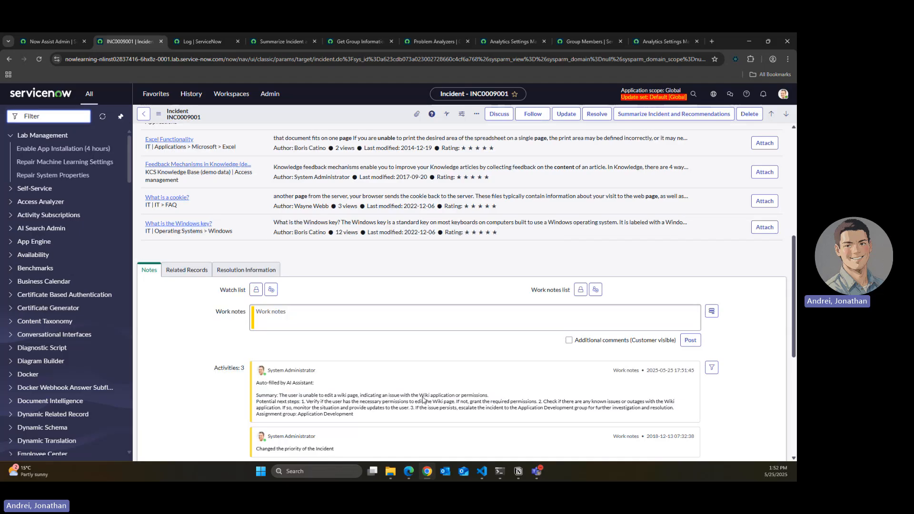
Step: Check the potential next steps and assignment group in the auto-filled note against the incident's details
scroll(289, 249, up, 2)
scroll(288, 249, up, 1)
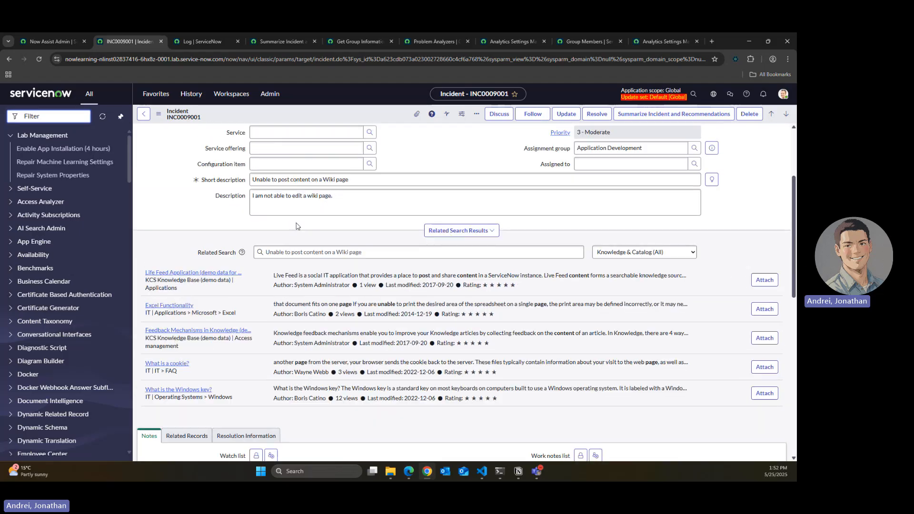
scroll(406, 368, down, 5)
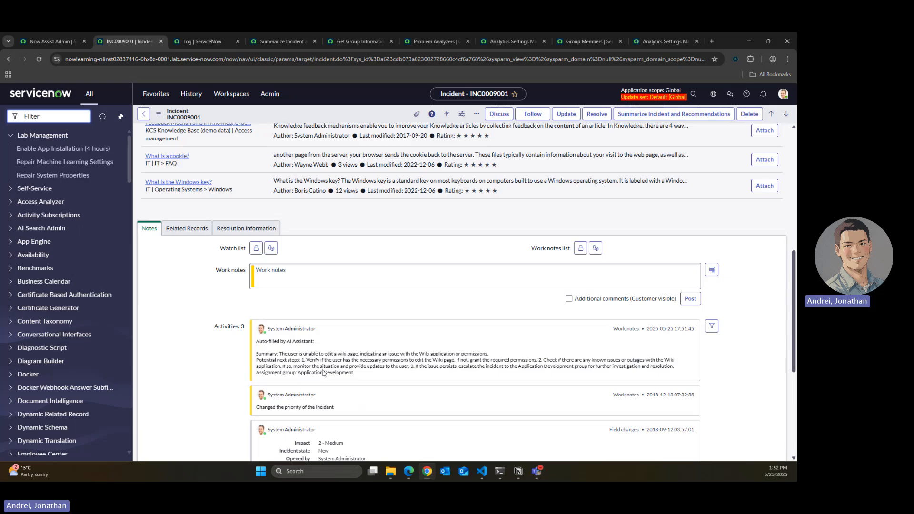
drag(321, 362, 638, 362)
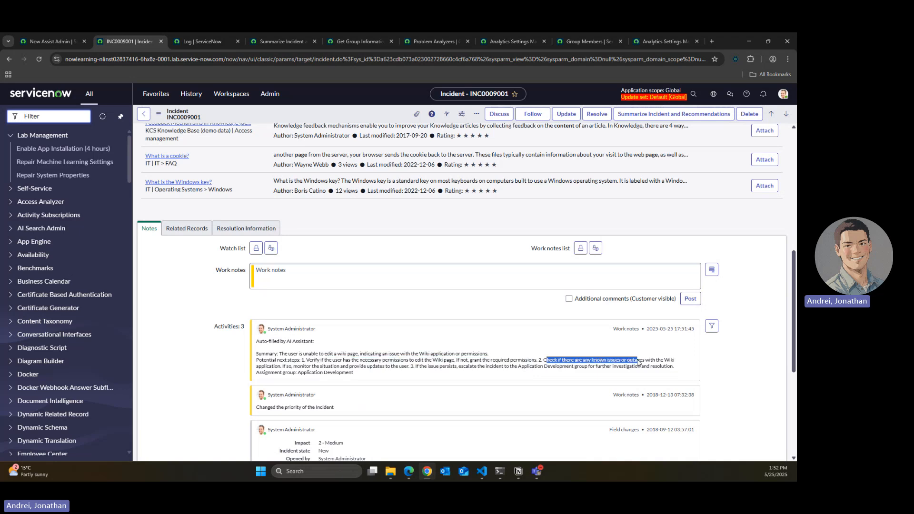
click(307, 370)
scroll(457, 369, down, 1)
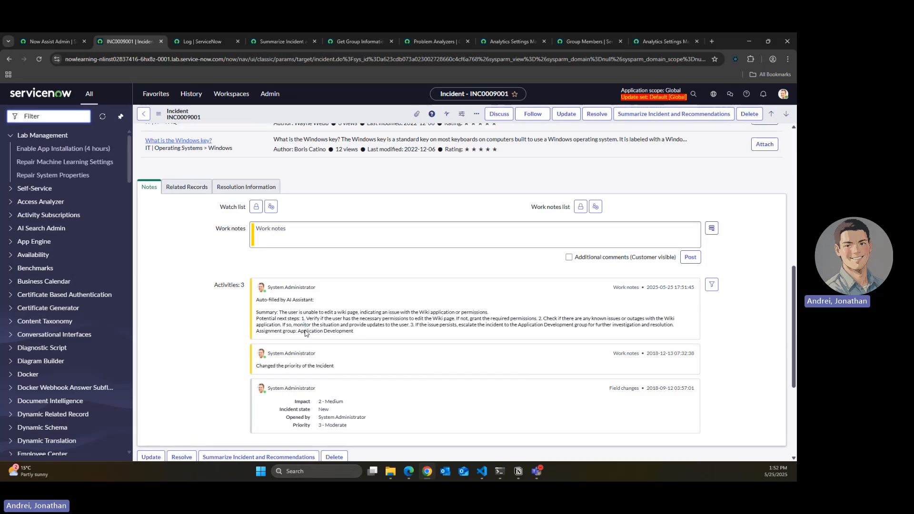
drag(301, 331, 354, 332)
scroll(538, 374, up, 3)
scroll(507, 378, down, 3)
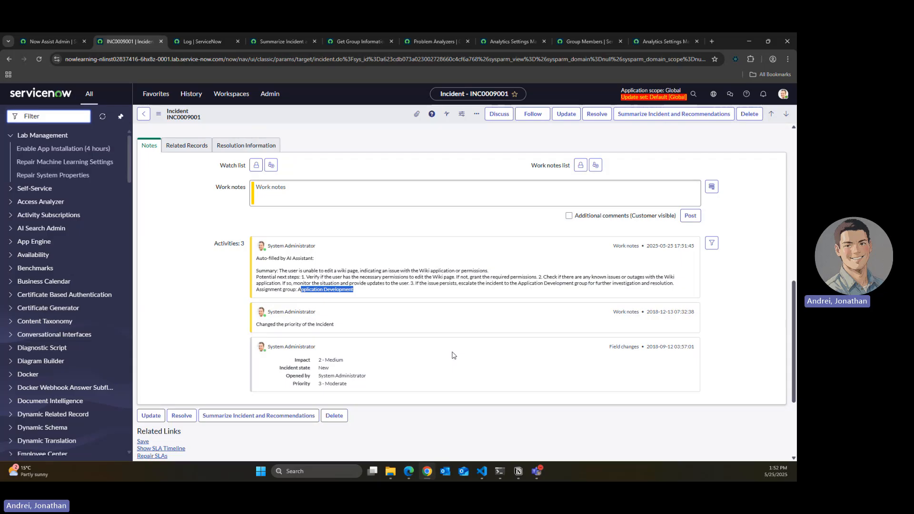
click(503, 352)
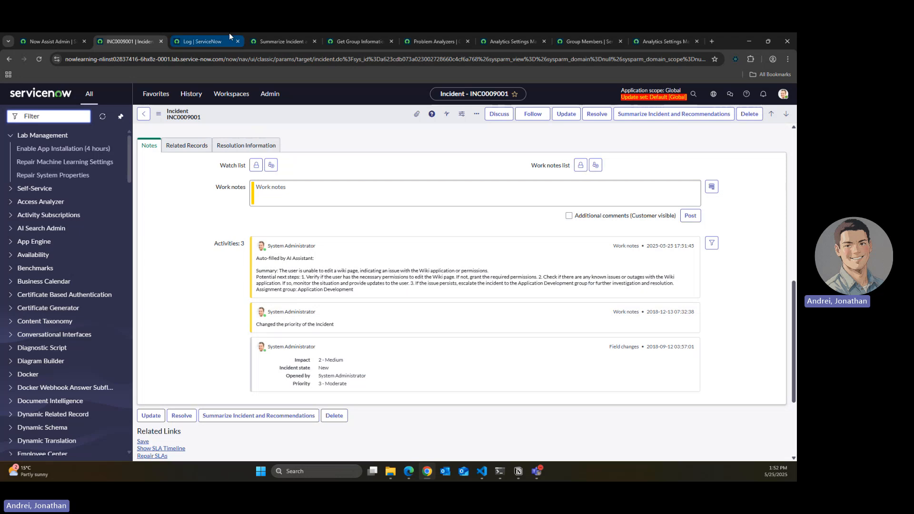
click(284, 33)
click(141, 34)
click(64, 33)
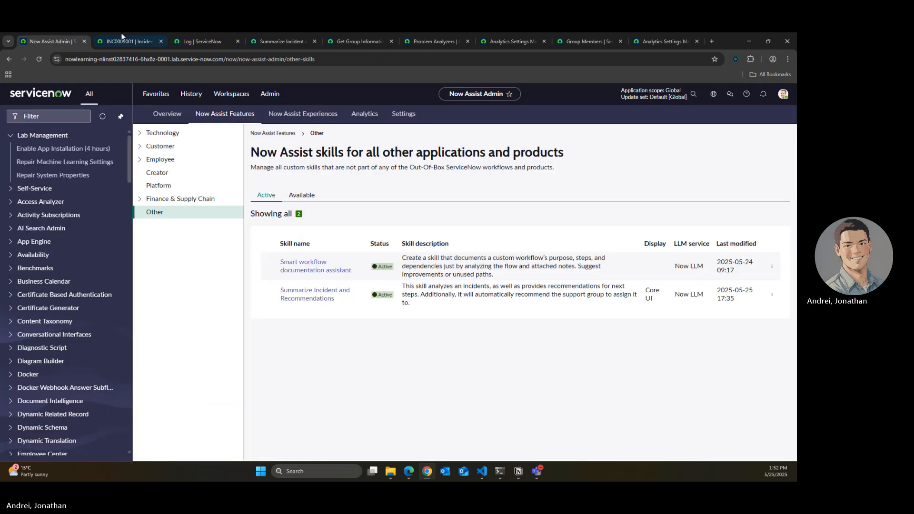
click(144, 35)
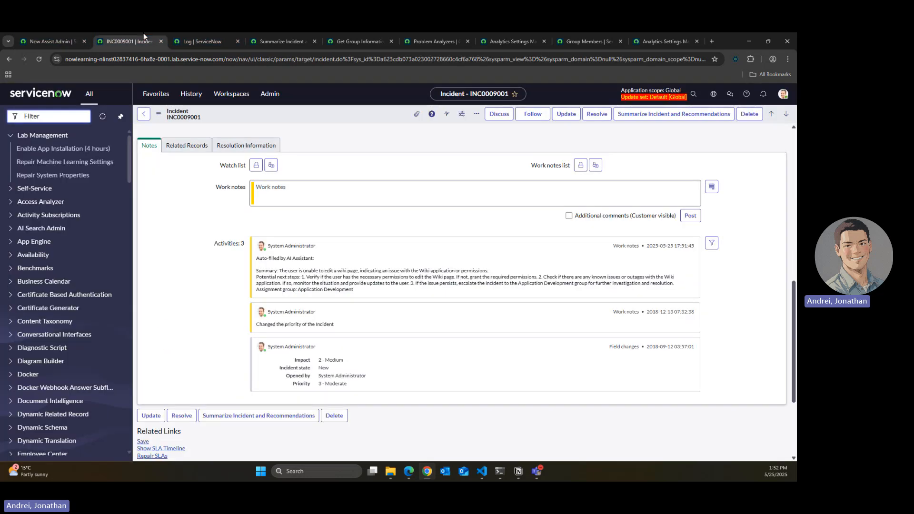
Step: Look over the Resolution Information and Notes sections of INC0009001, its related search results and the main form fields
click(240, 228)
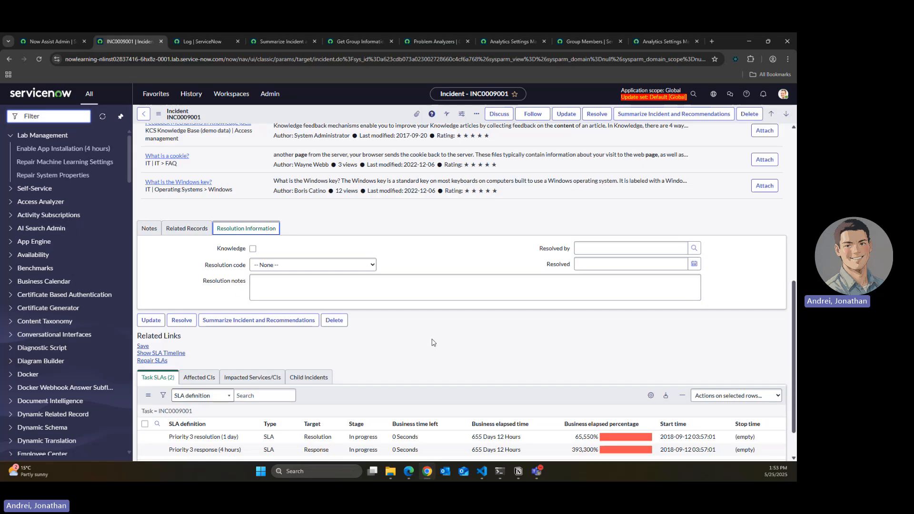
scroll(458, 332, up, 4)
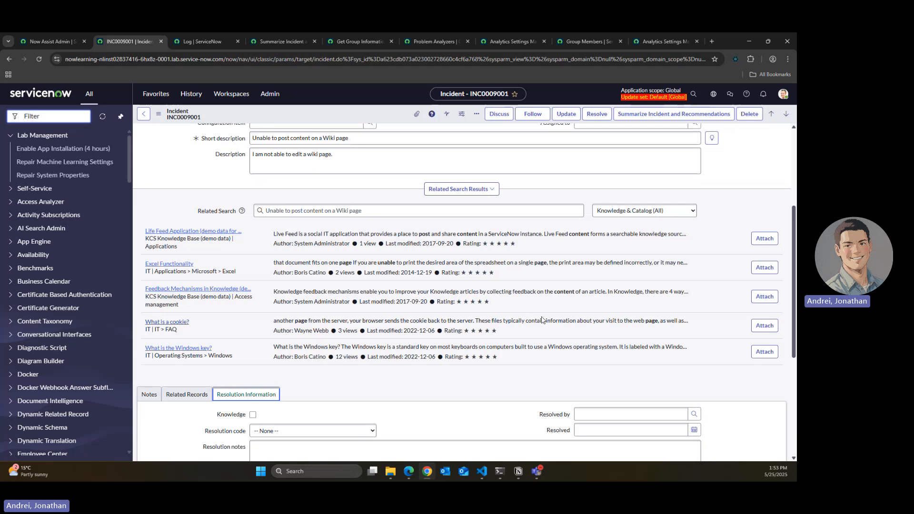
scroll(549, 300, down, 4)
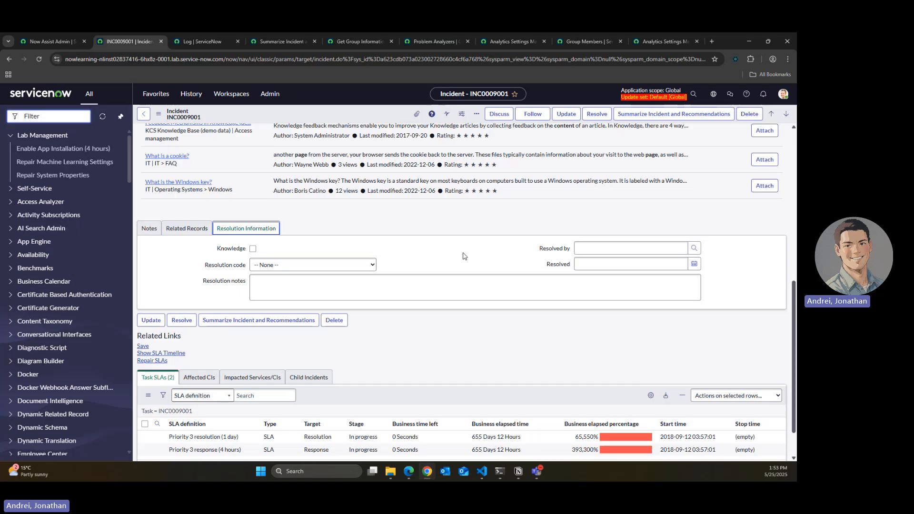
click(147, 228)
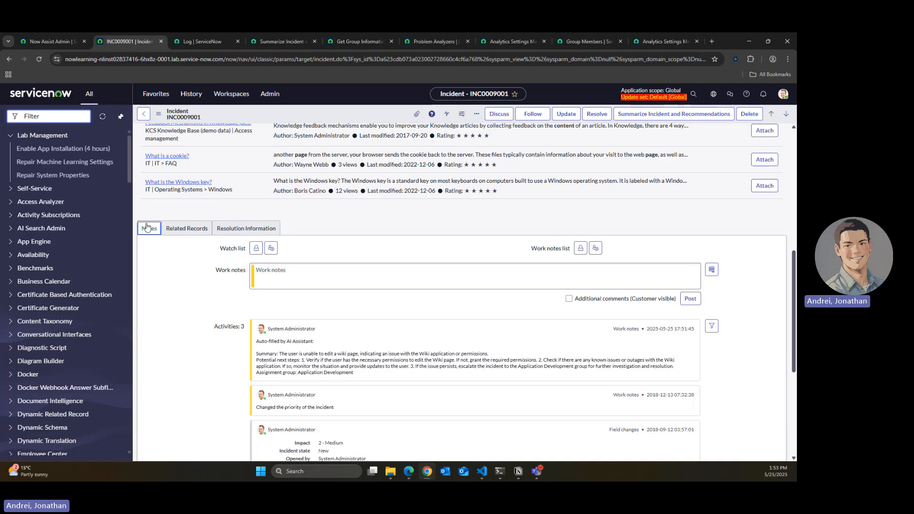
scroll(457, 295, up, 5)
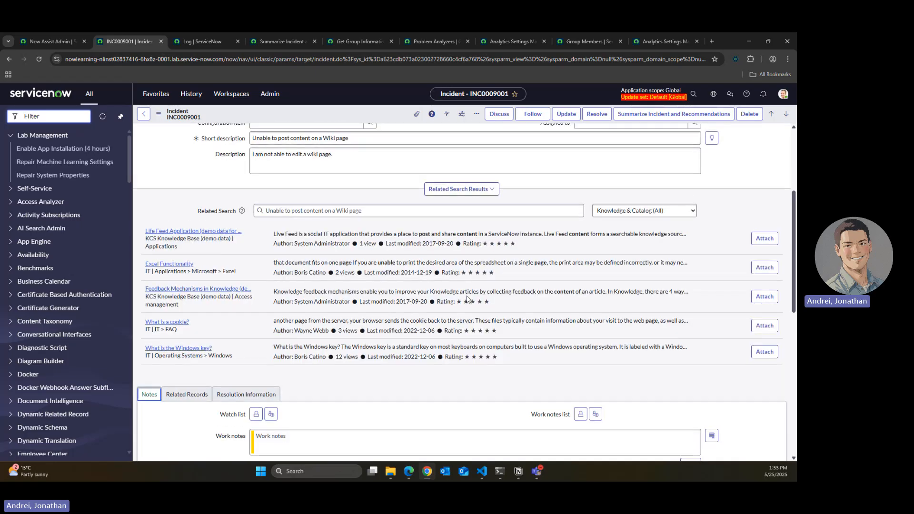
scroll(454, 300, up, 2)
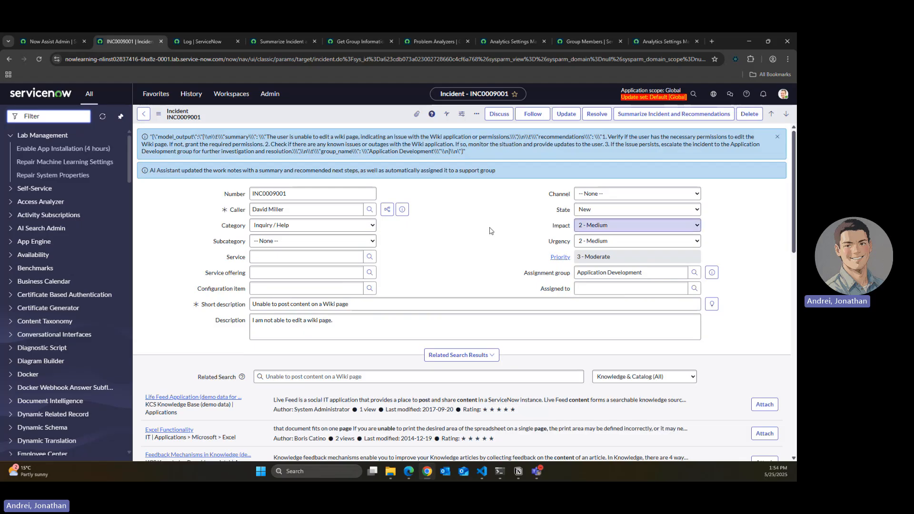
scroll(495, 257, down, 4)
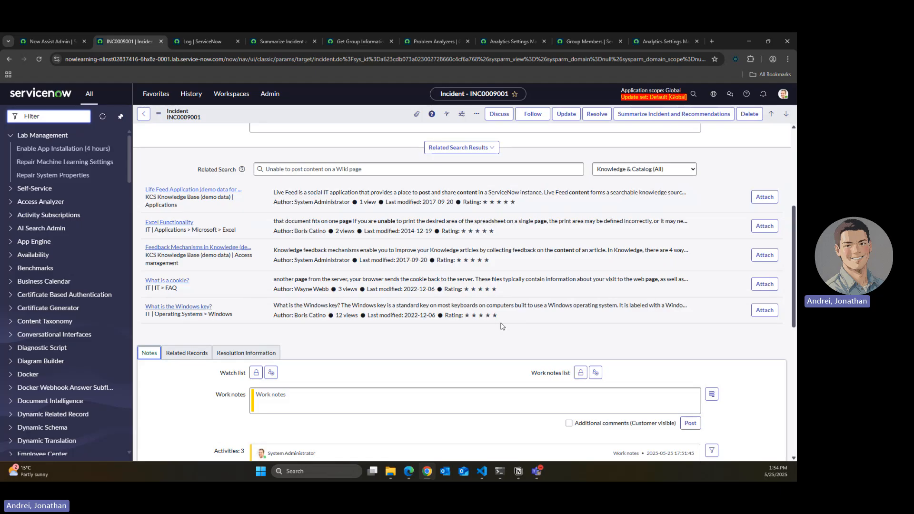